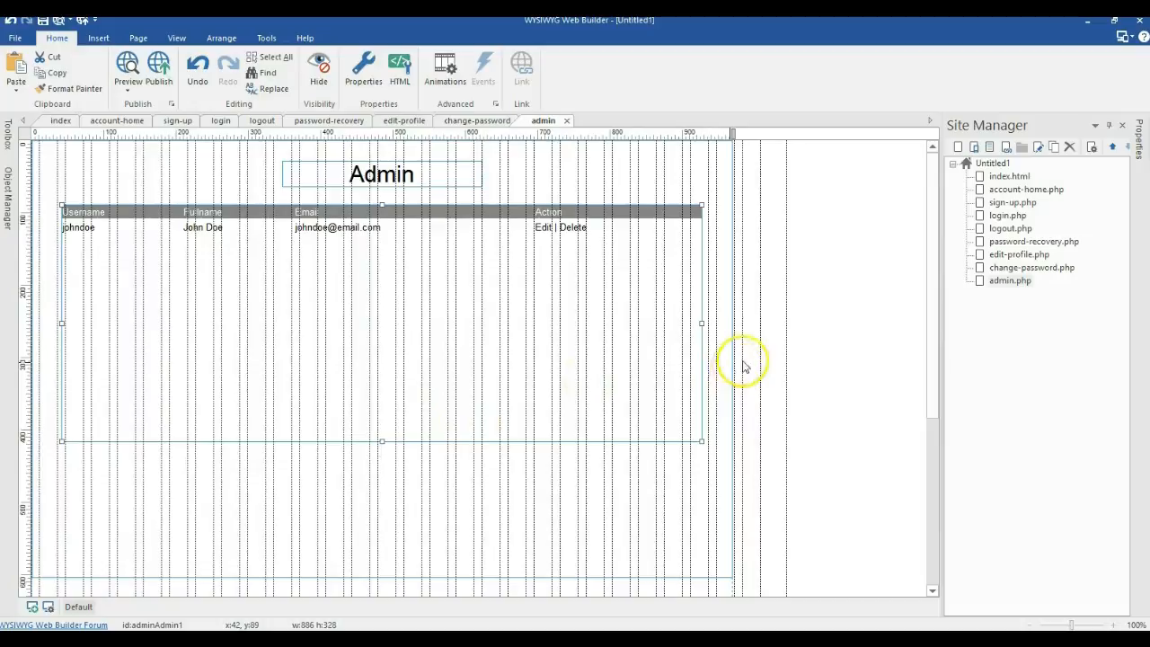
# Step: Open sign-up.php from the Site Manager to edit its Signup form
pyautogui.doubleClick(1009, 203)
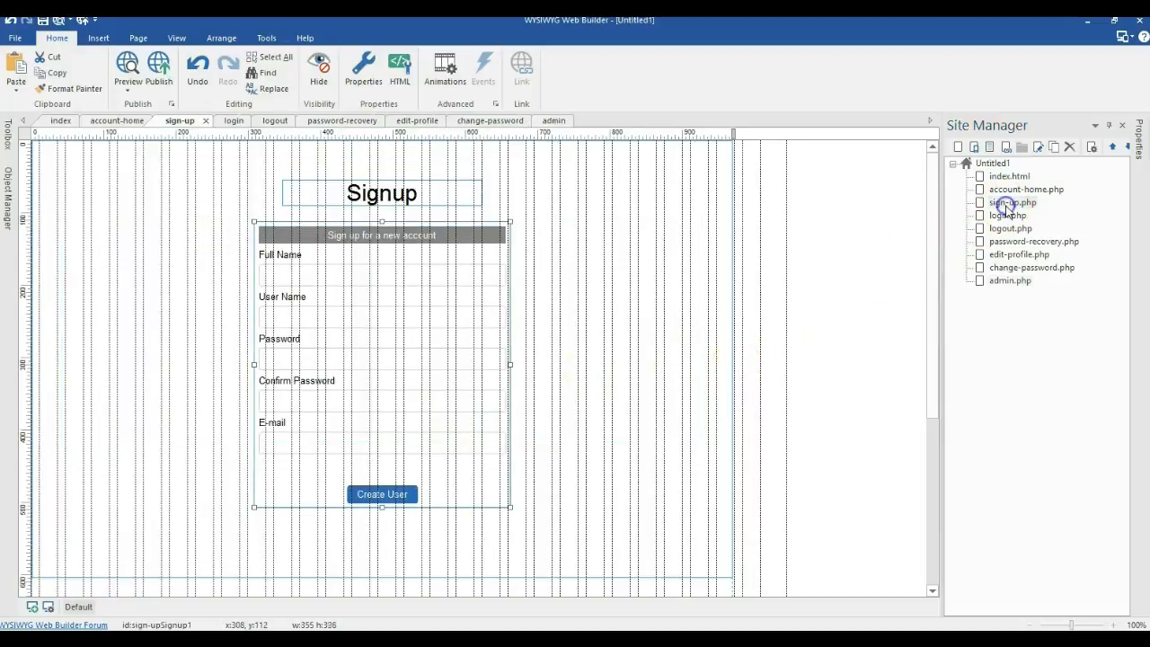
pyautogui.doubleClick(463, 327)
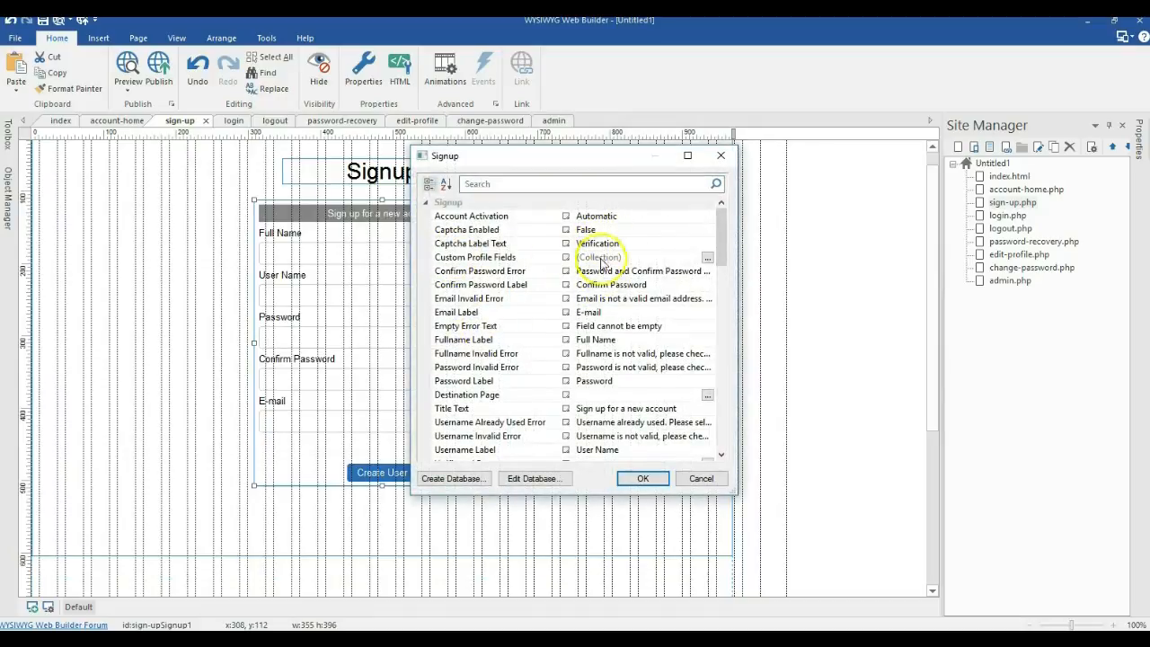
pyautogui.scroll(-3, 600, 261)
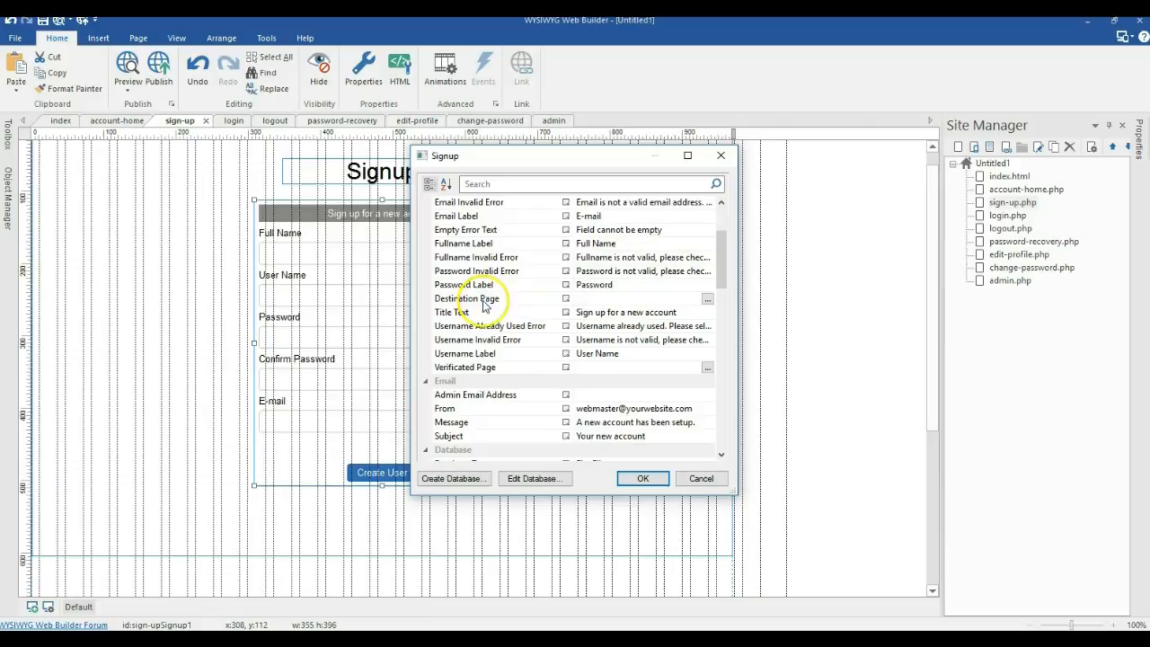
pyautogui.click(708, 299)
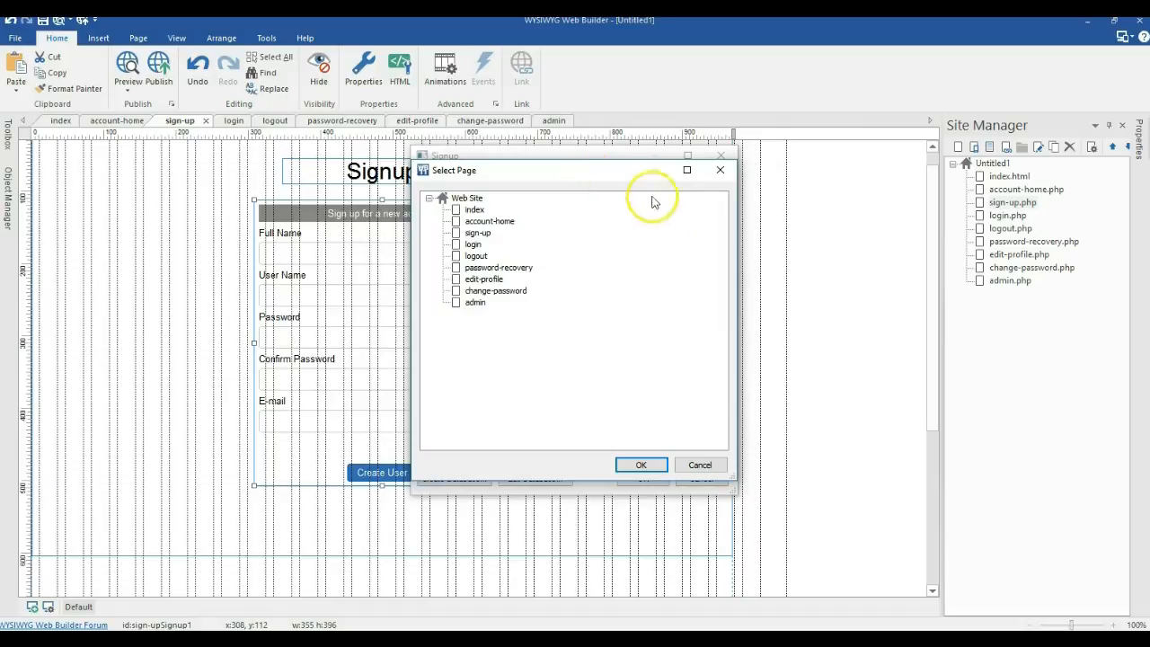
pyautogui.click(720, 169)
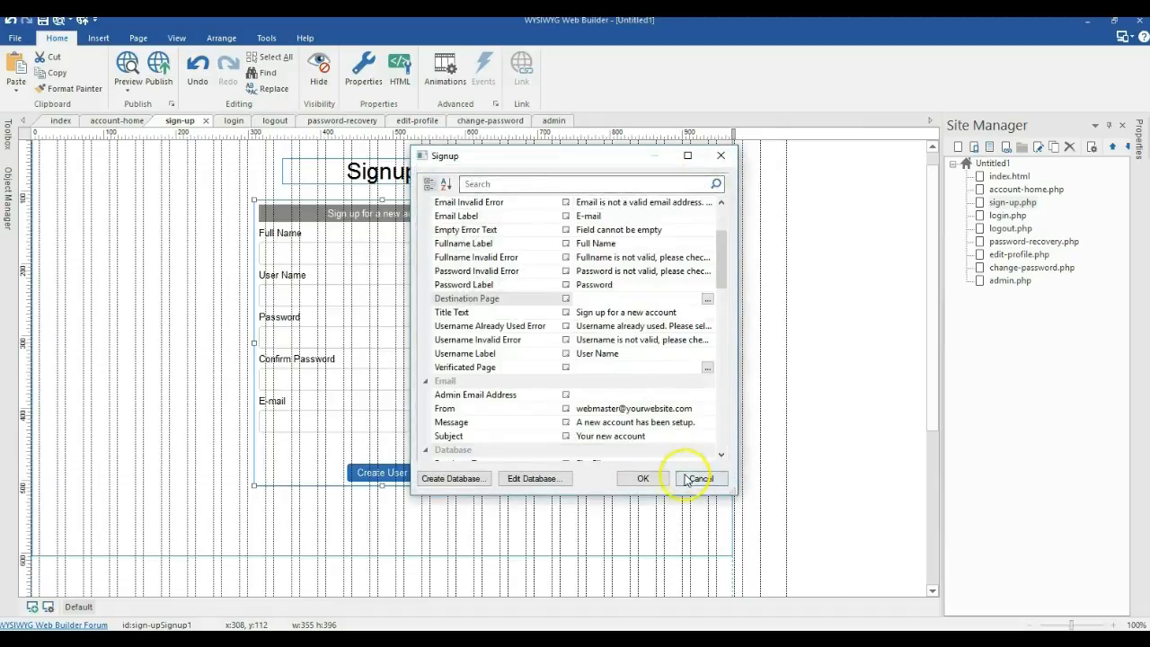
pyautogui.click(653, 478)
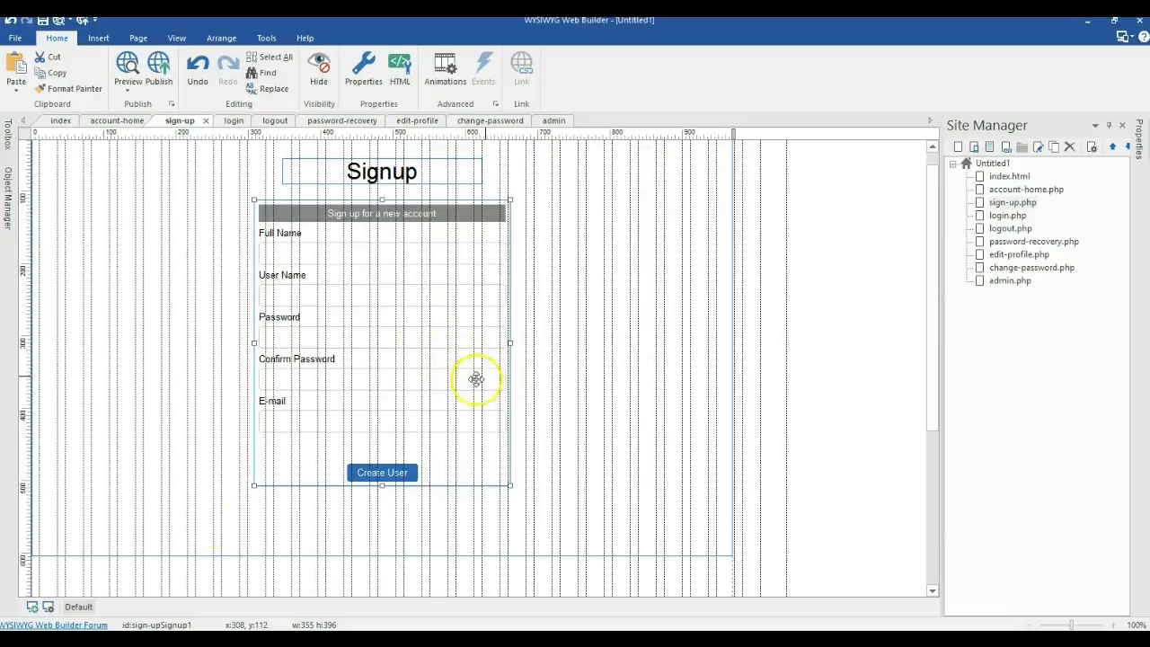
# Step: Duplicate sign-up.php, nest the copy under it and name it verification
pyautogui.click(654, 254)
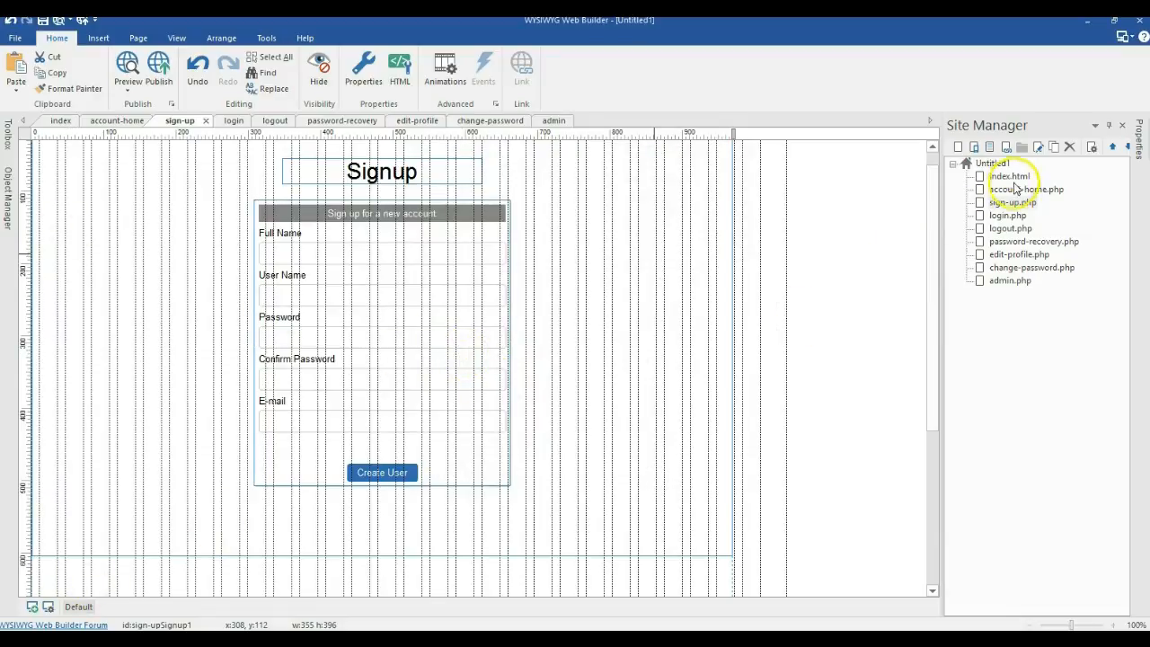
pyautogui.click(999, 204)
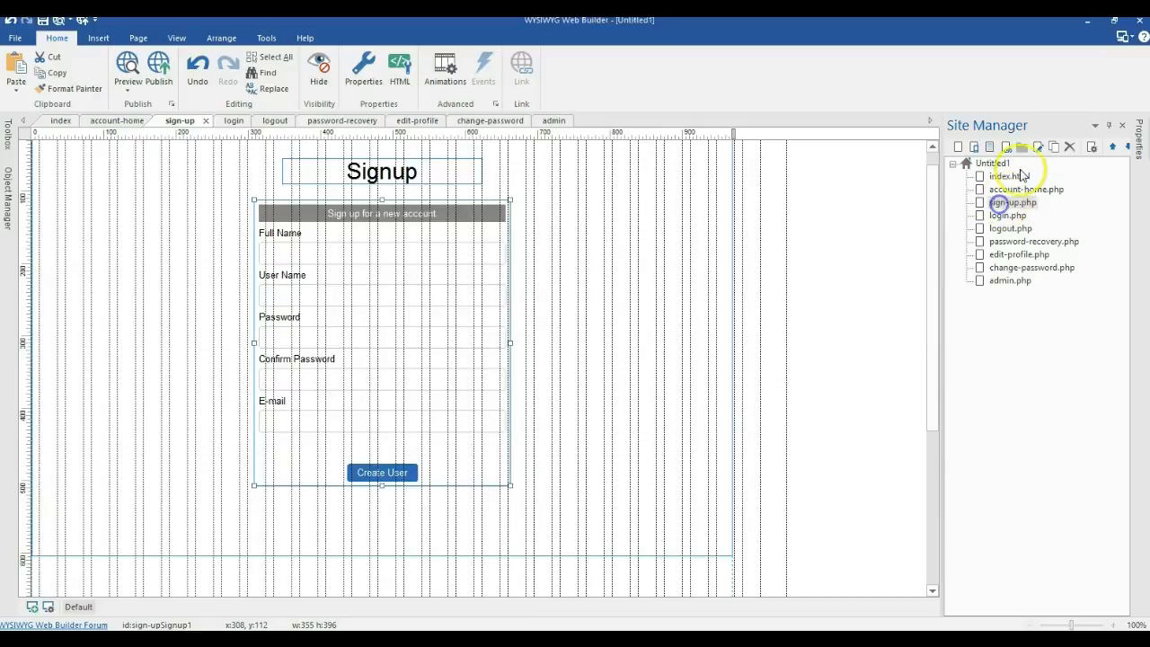
pyautogui.click(1053, 148)
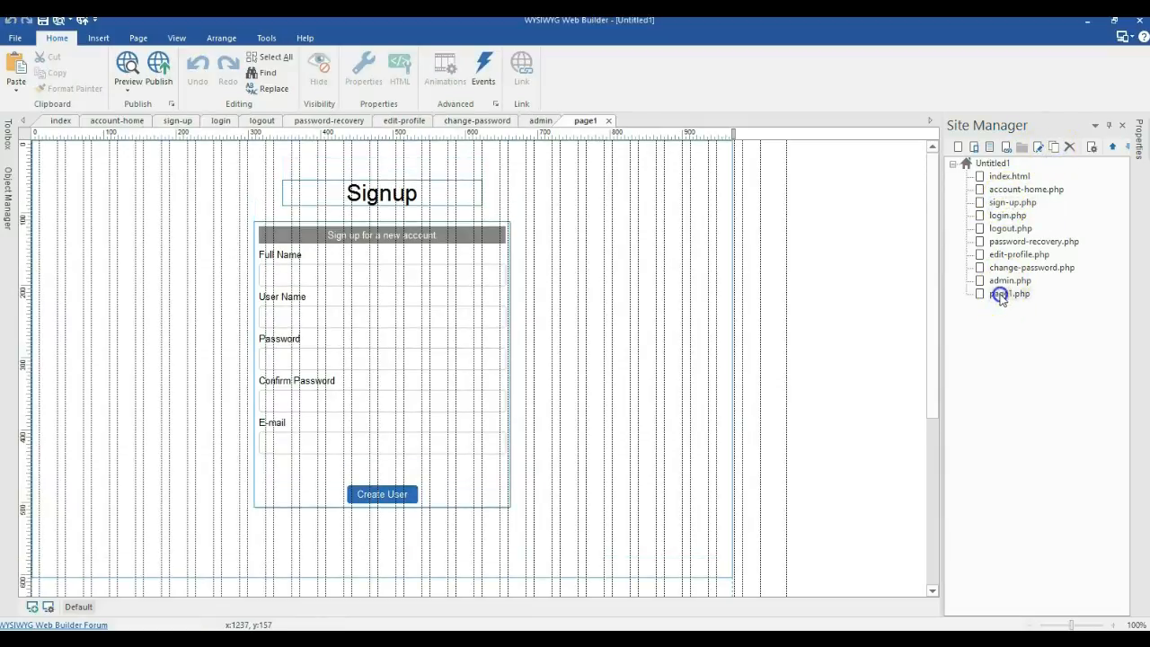
pyautogui.moveTo(1005, 208); pyautogui.dragTo(1005, 210)
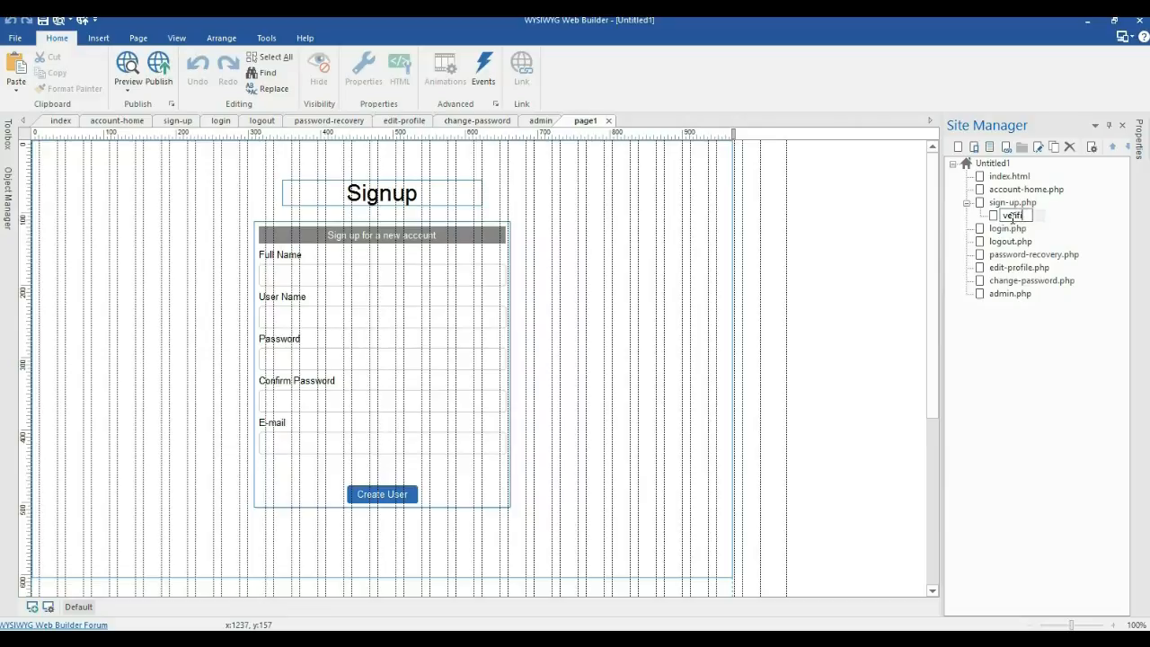
pyautogui.click(1068, 336)
# Step: Replace the copied Signup form and heading with the pasted Verification text at top left
pyautogui.click(380, 384)
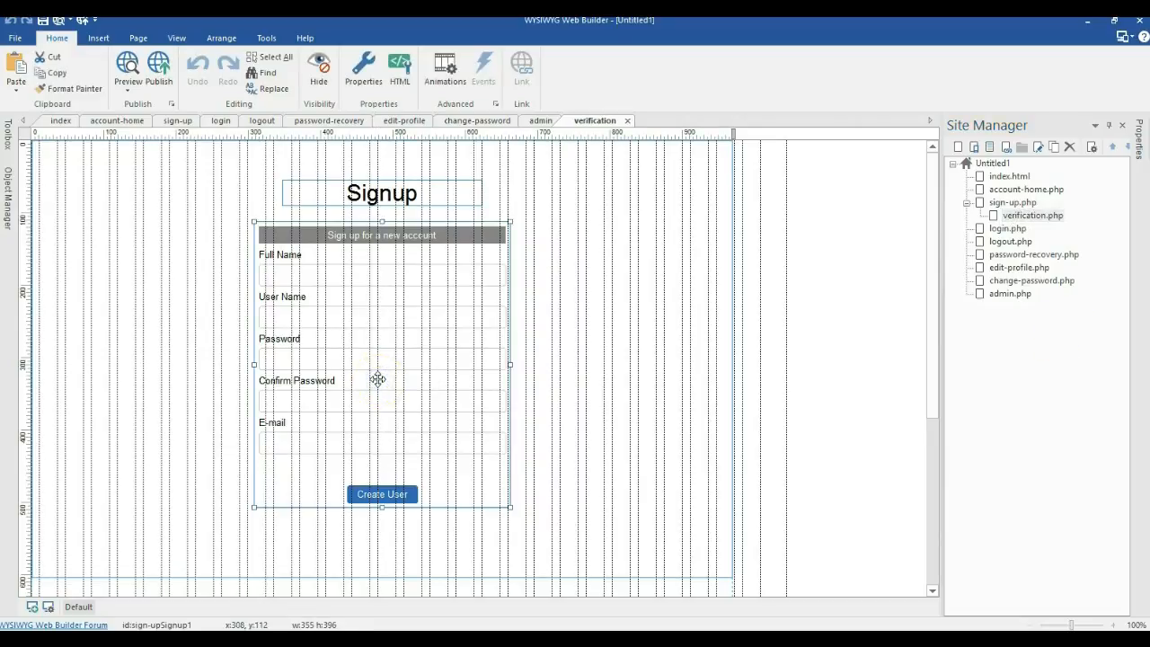
pyautogui.press('Delete')
pyautogui.click(405, 196)
pyautogui.press('Delete')
pyautogui.click(272, 205)
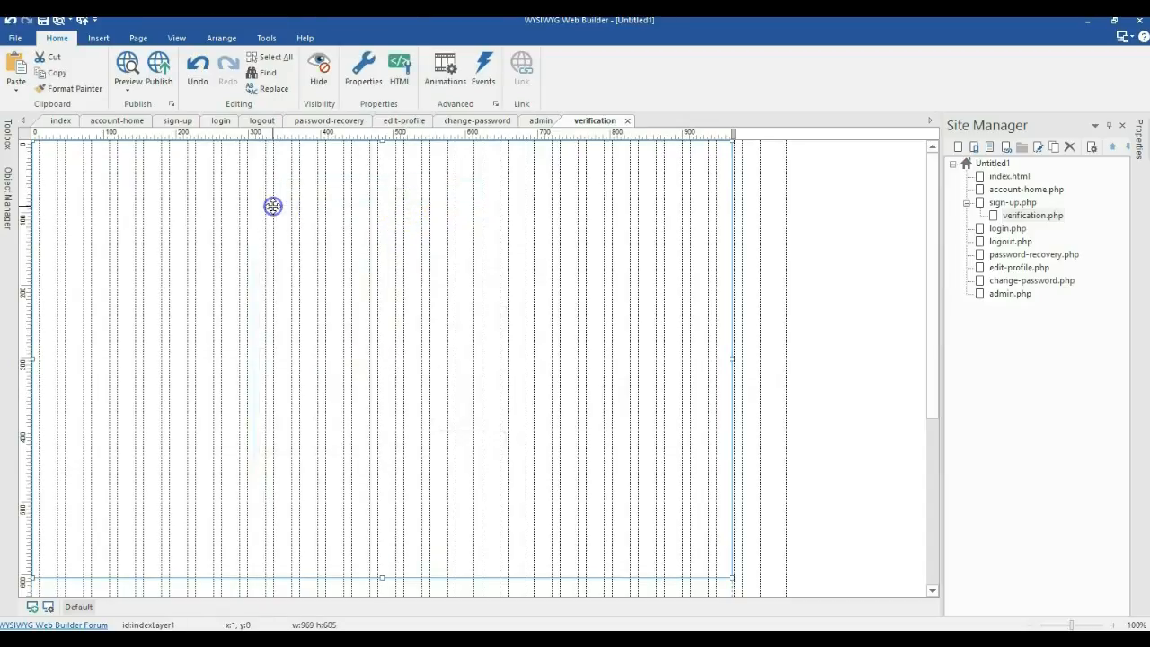
pyautogui.hotkey('ctrl', 'v')
pyautogui.moveTo(313, 257); pyautogui.dragTo(119, 234)
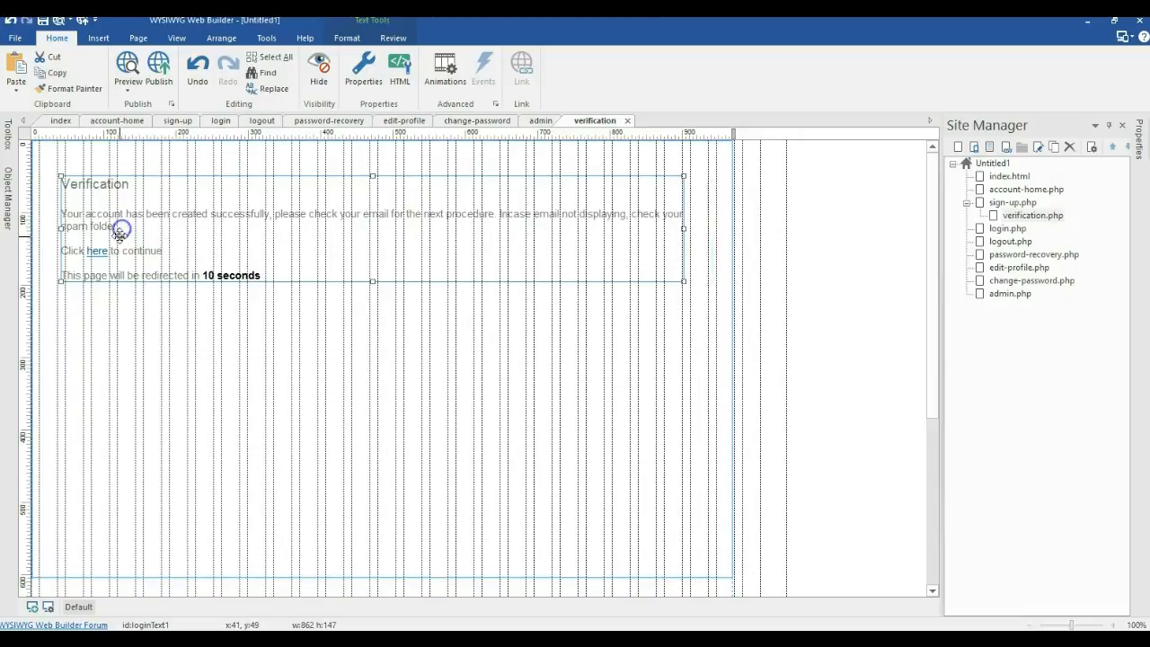
pyautogui.click(143, 214)
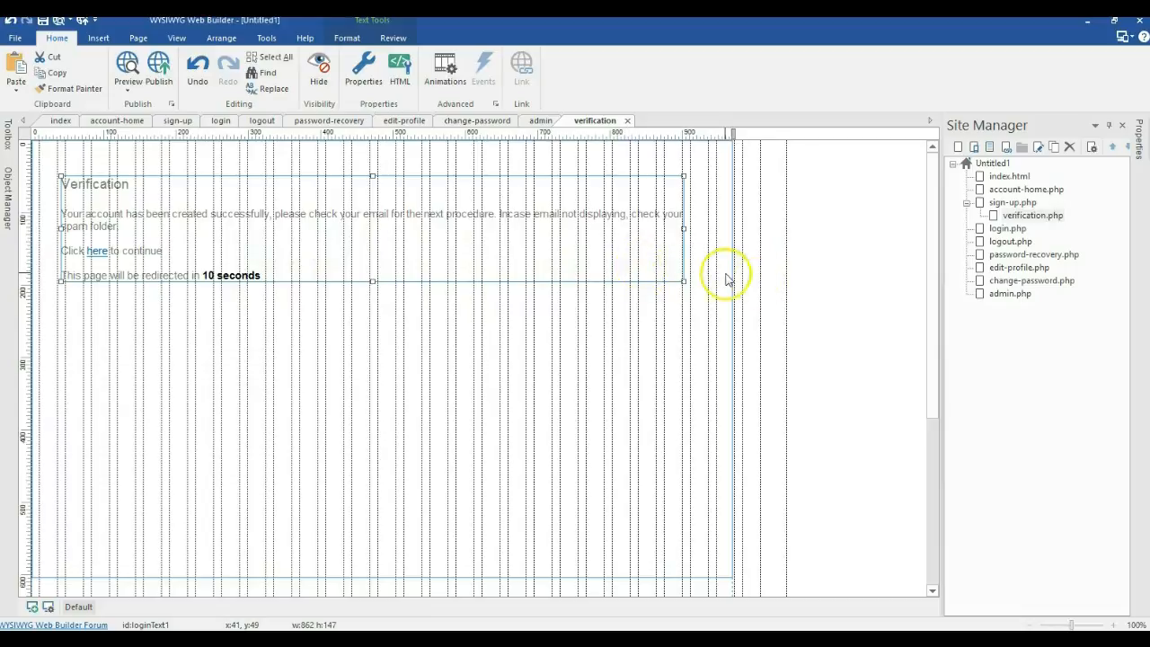
pyautogui.click(783, 261)
# Step: In Page Properties > Miscellaneous, redirect the verification page to login with a 10-second delay
pyautogui.rightClick(784, 261)
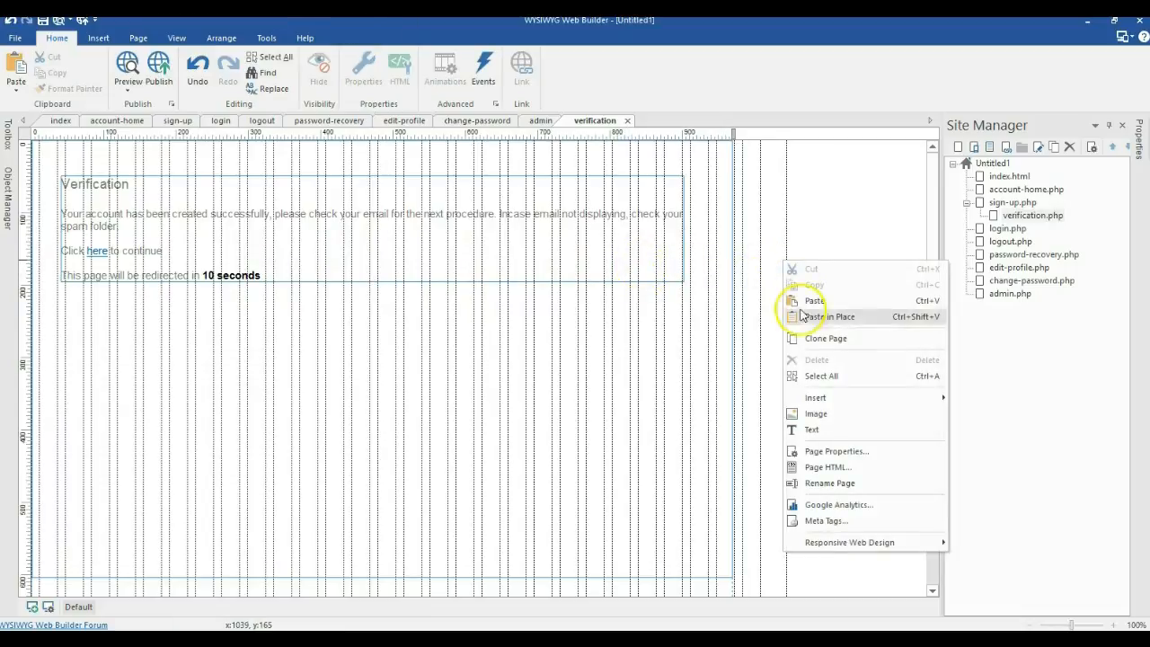
pyautogui.click(808, 452)
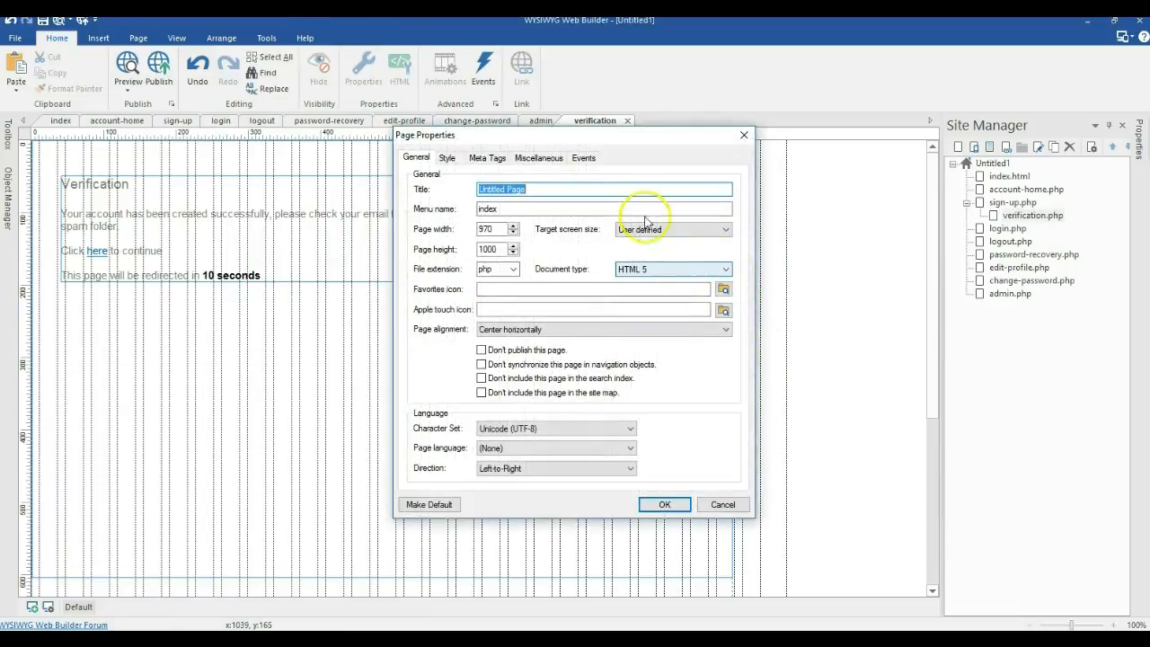
pyautogui.click(541, 158)
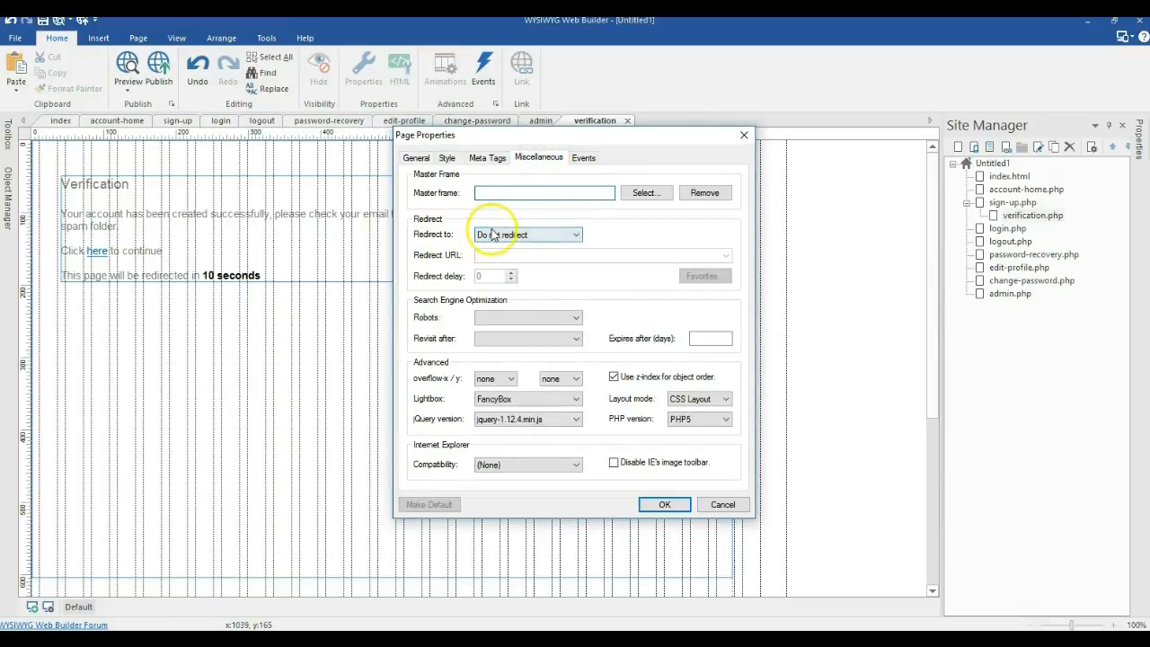
pyautogui.click(499, 240)
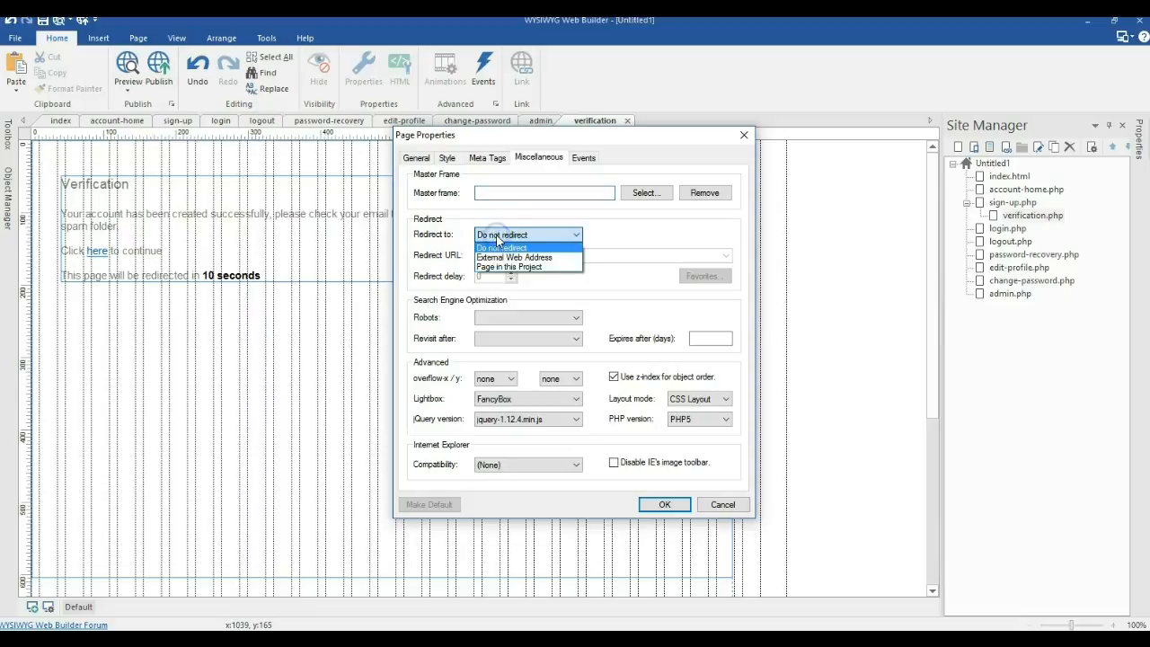
pyautogui.click(509, 266)
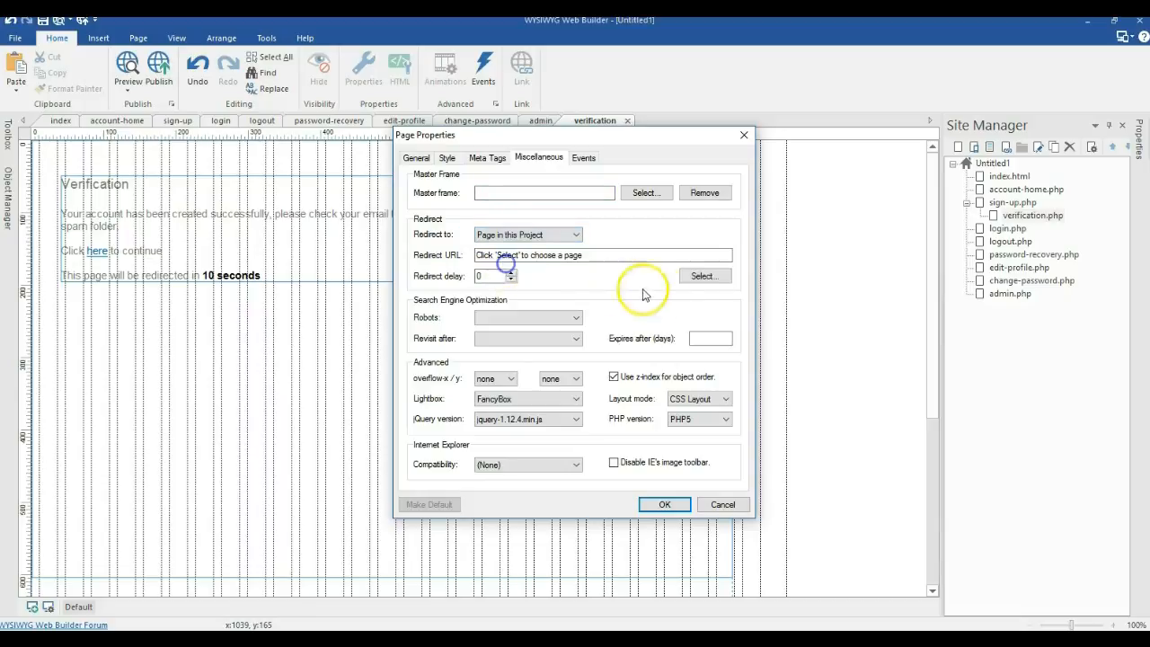
pyautogui.click(700, 279)
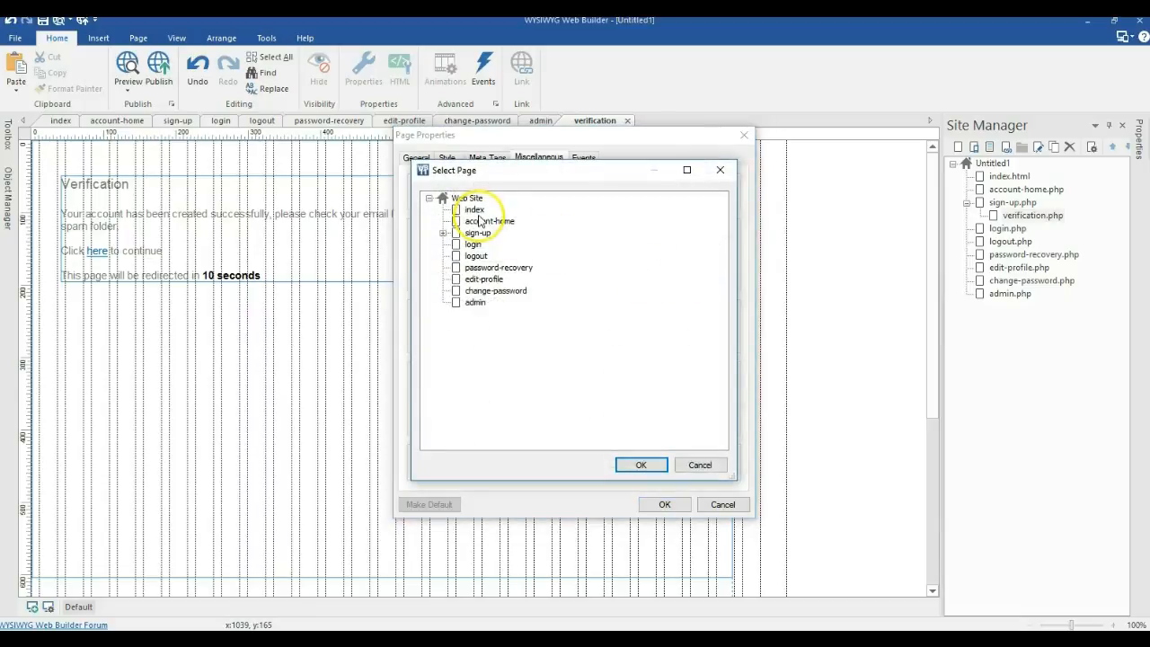
pyautogui.doubleClick(476, 210)
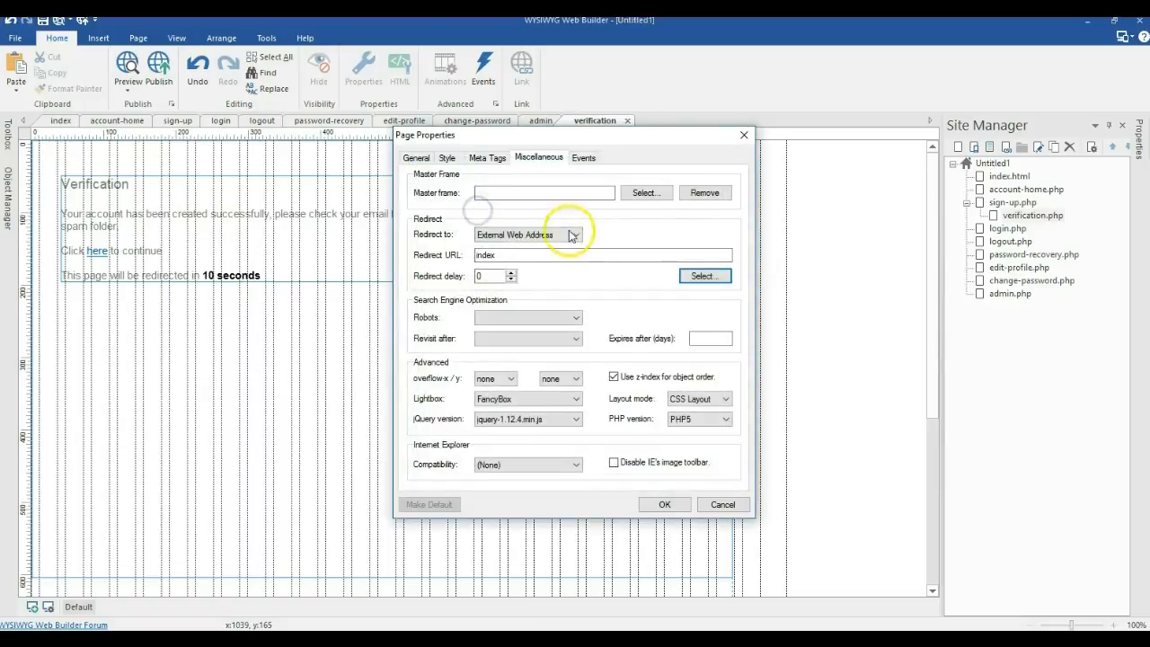
pyautogui.click(709, 280)
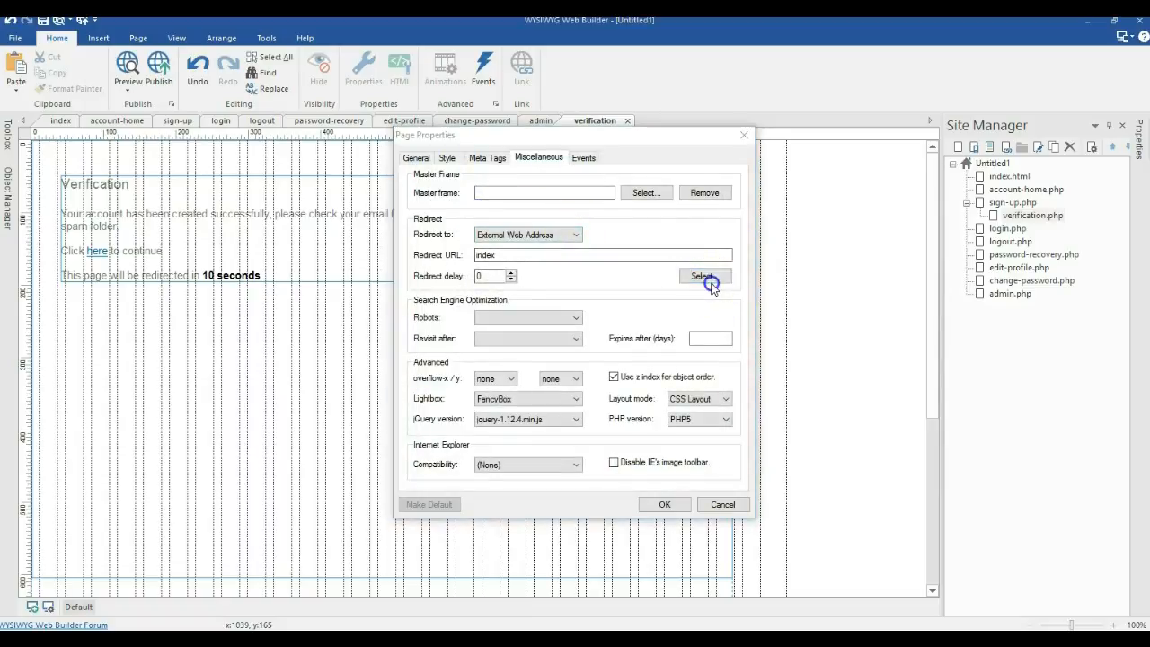
pyautogui.doubleClick(481, 246)
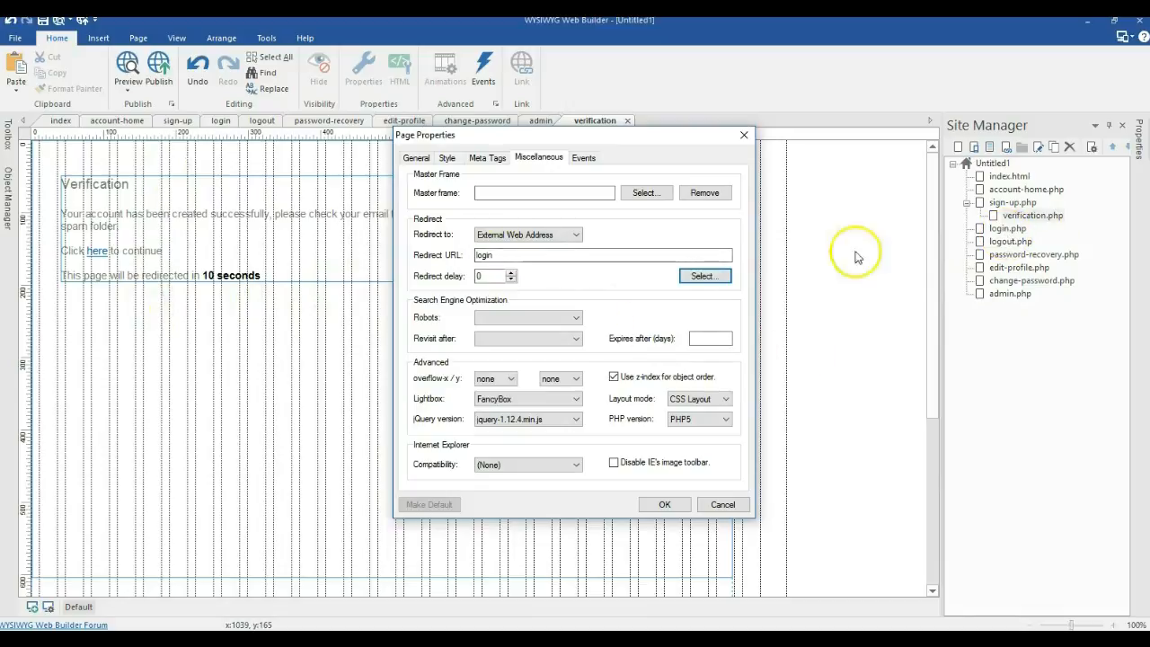
pyautogui.click(495, 276)
pyautogui.click(494, 276)
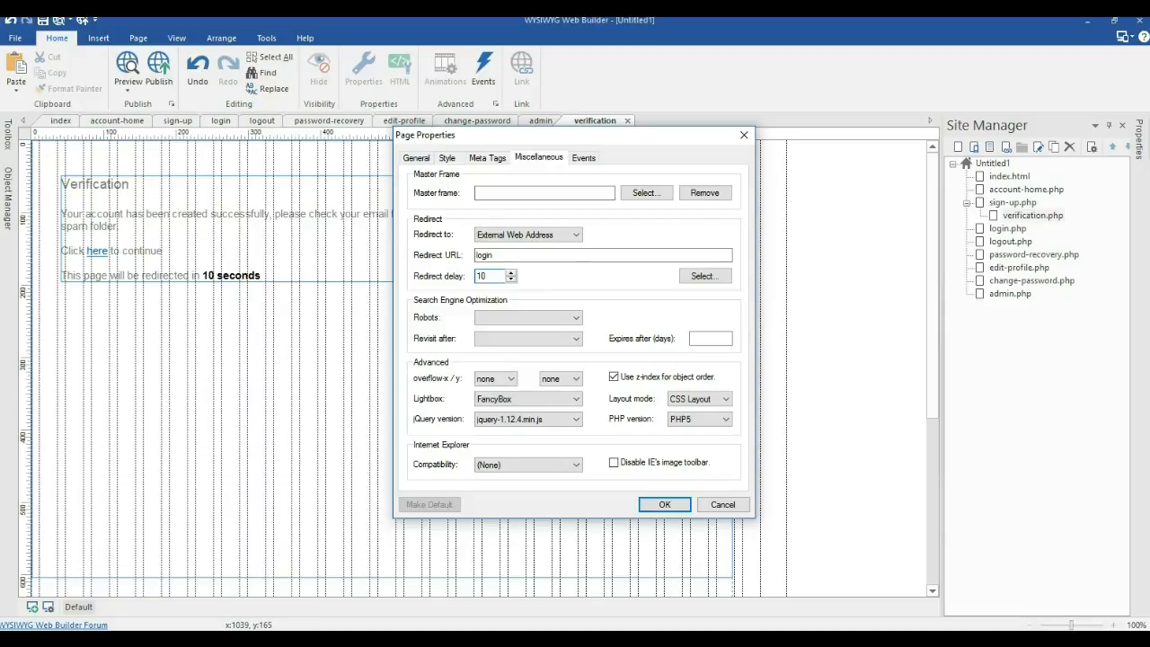
pyautogui.click(693, 424)
pyautogui.click(662, 504)
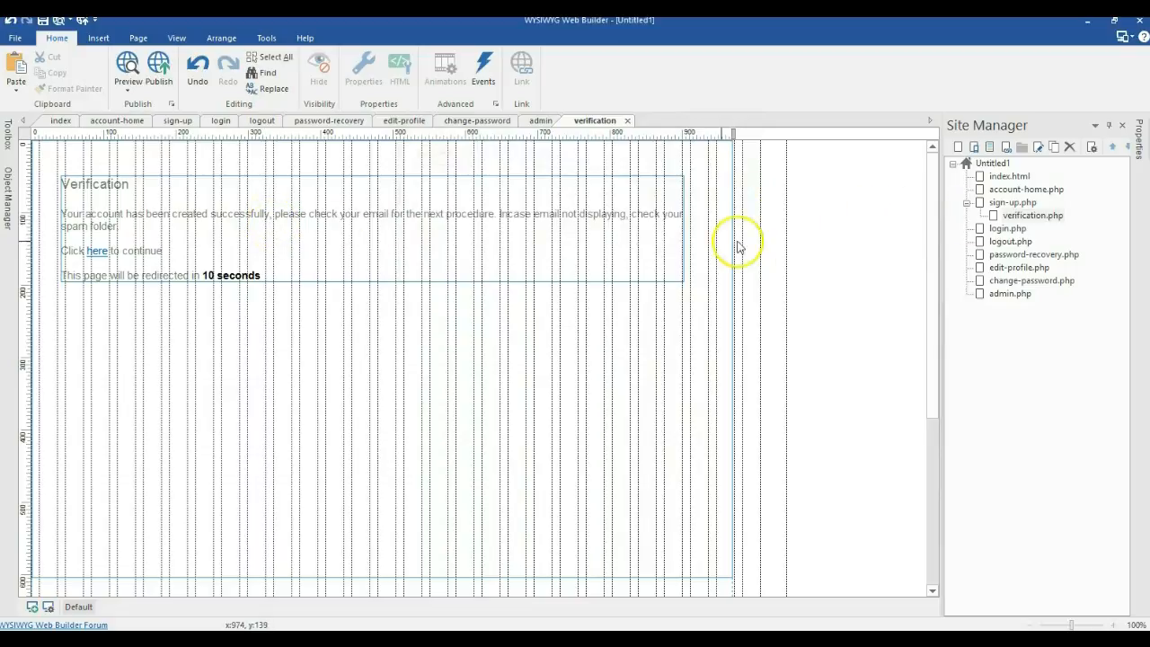
# Step: Set the Signup form's Verificated Page and Destination Page both to verification.php
pyautogui.doubleClick(1013, 204)
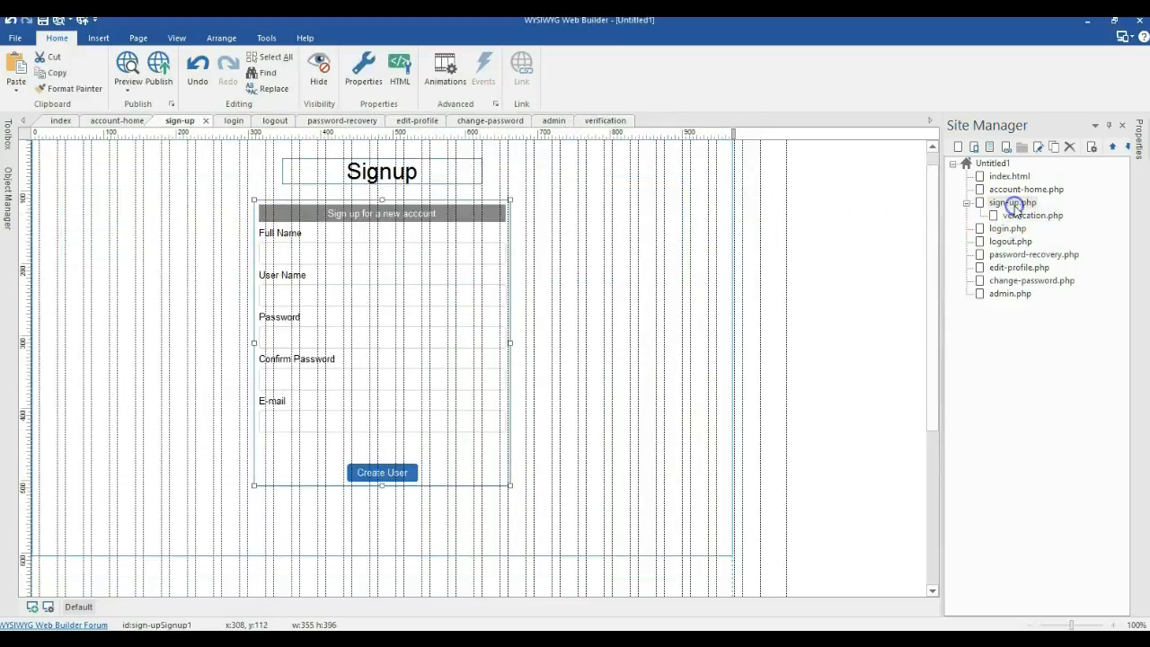
pyautogui.doubleClick(341, 299)
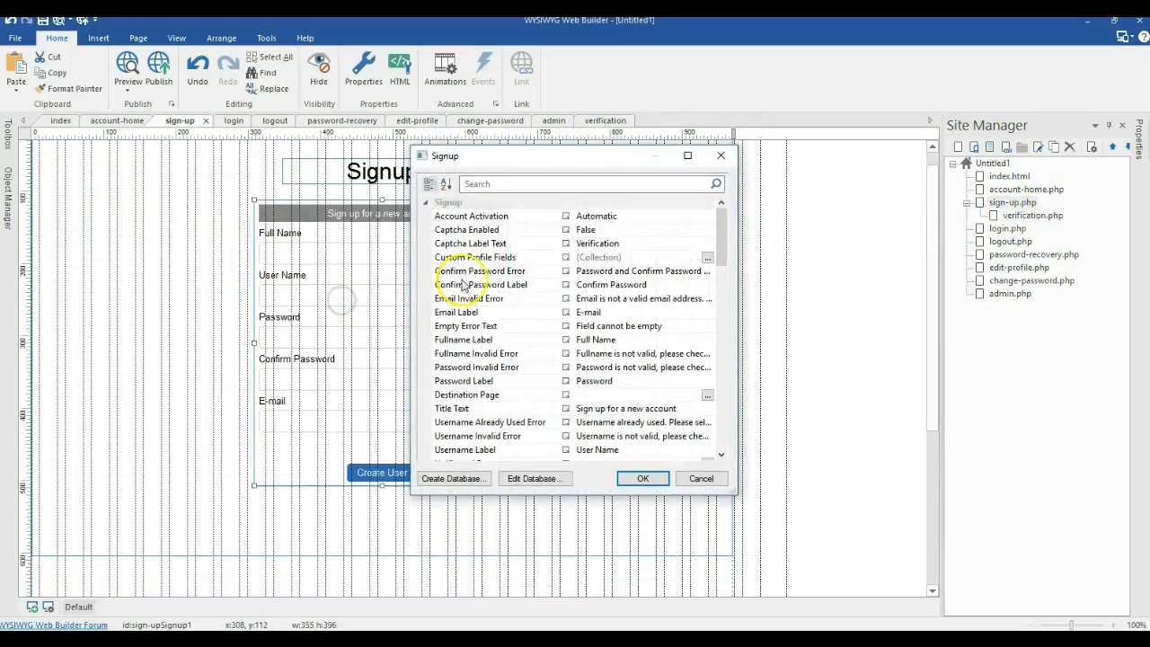
pyautogui.scroll(-1, 592, 306)
pyautogui.moveTo(721, 243); pyautogui.dragTo(723, 258)
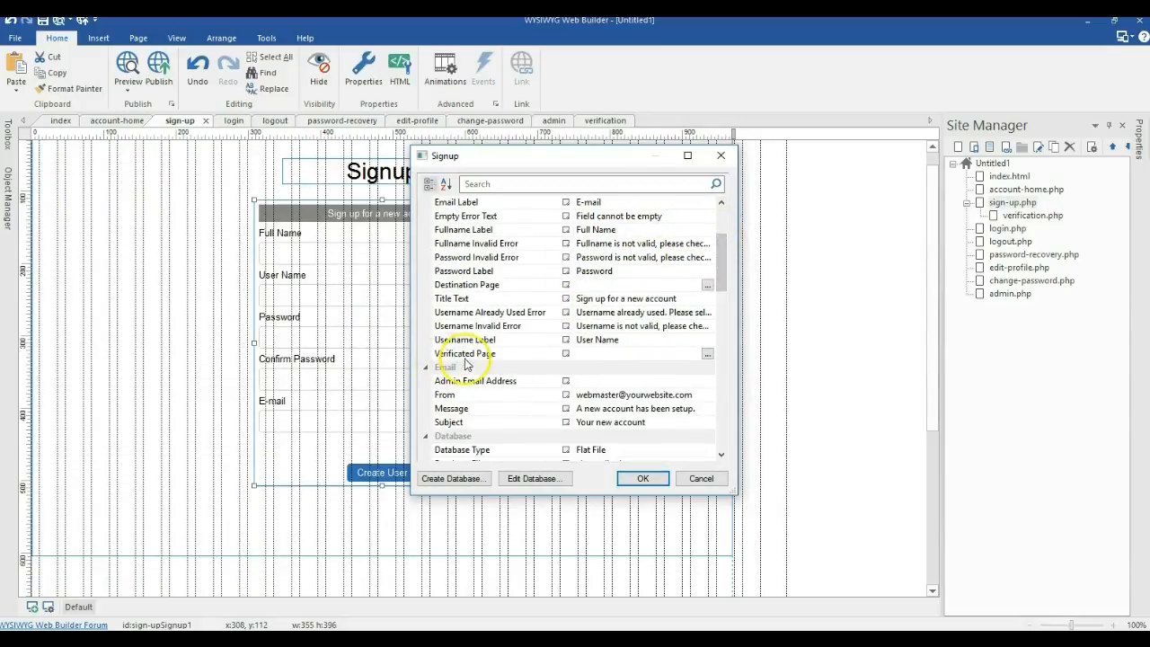
pyautogui.click(707, 356)
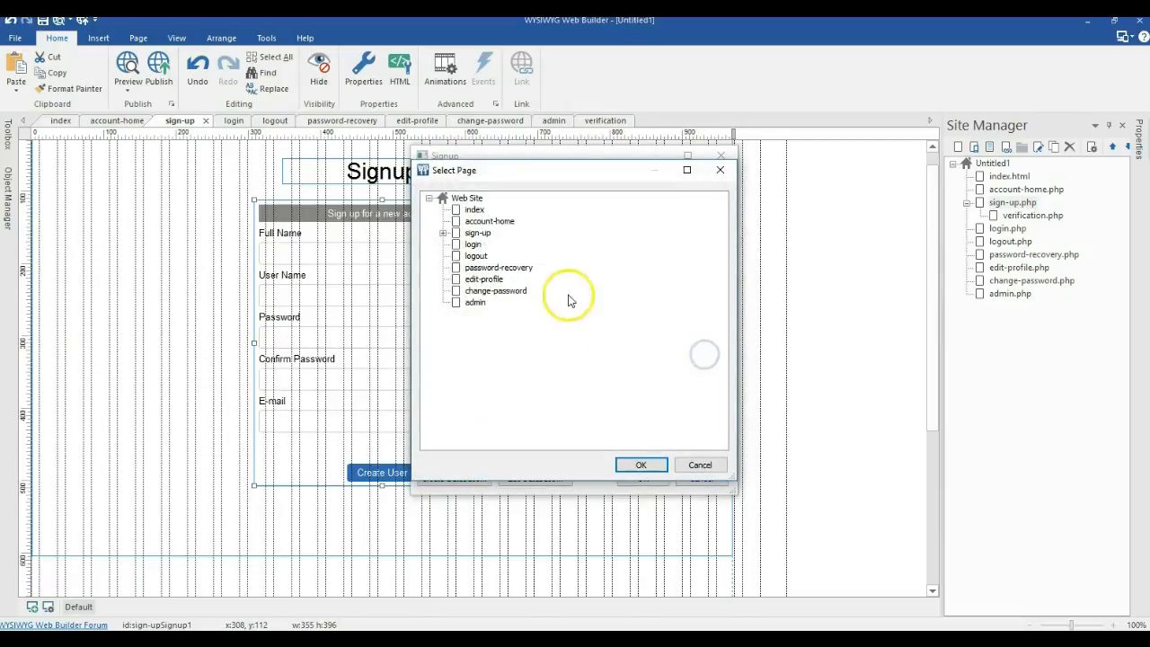
pyautogui.click(443, 232)
pyautogui.doubleClick(474, 244)
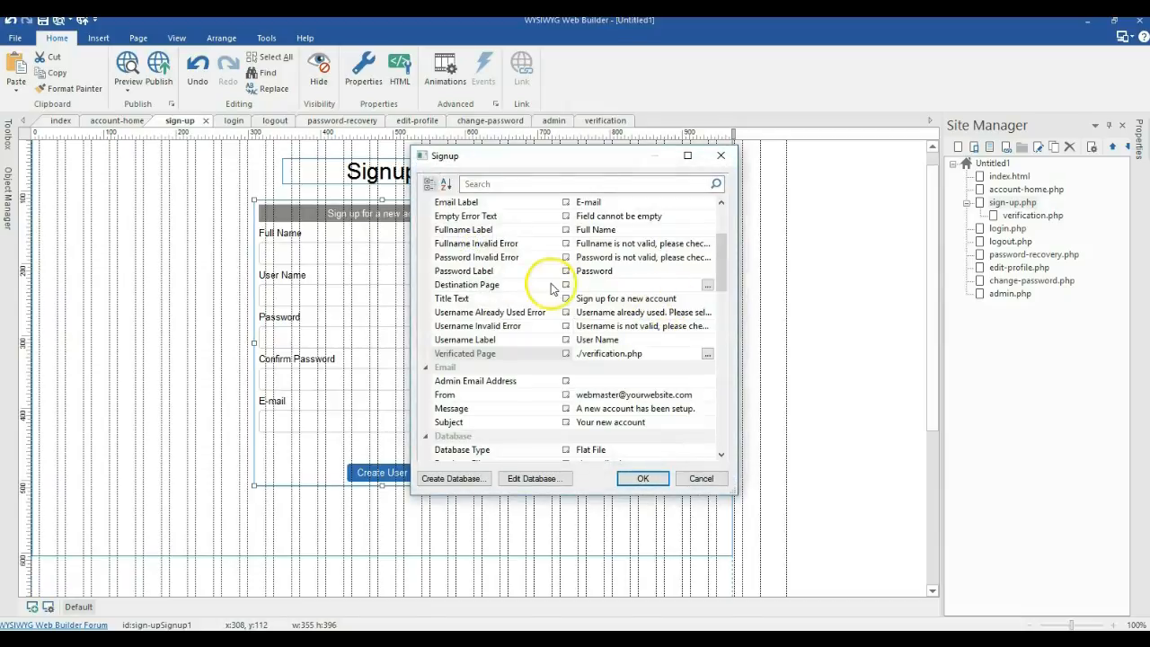
pyautogui.click(707, 284)
pyautogui.doubleClick(476, 244)
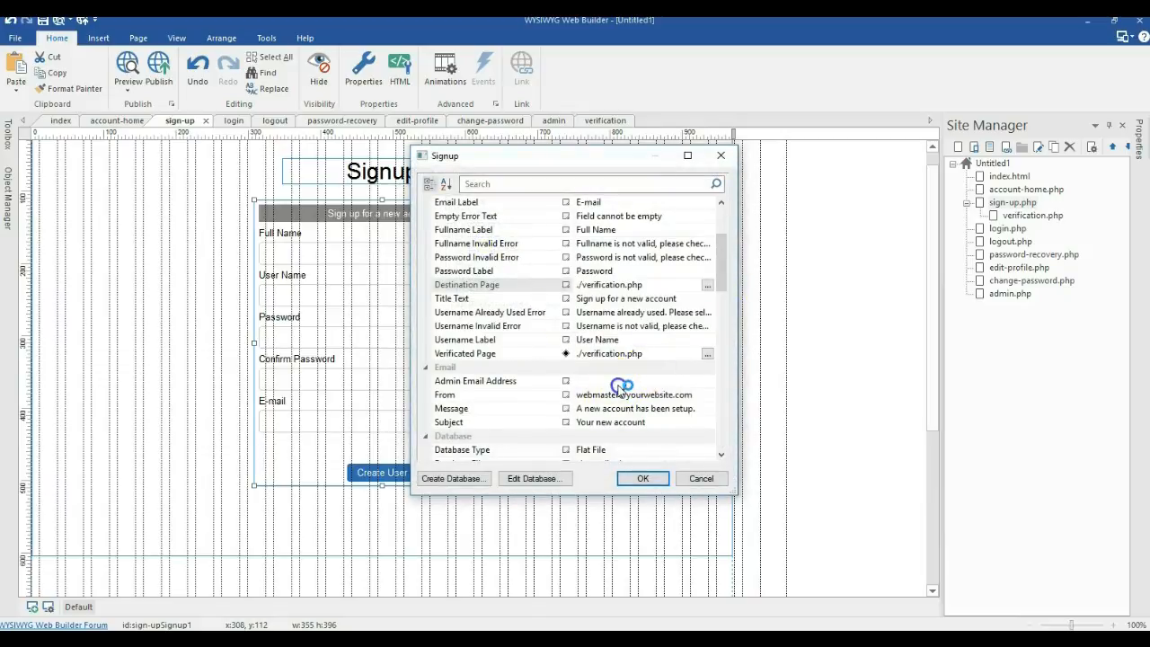
# Step: Fill in the Signup form's admin e-mail address and confirm the form settings
pyautogui.click(613, 381)
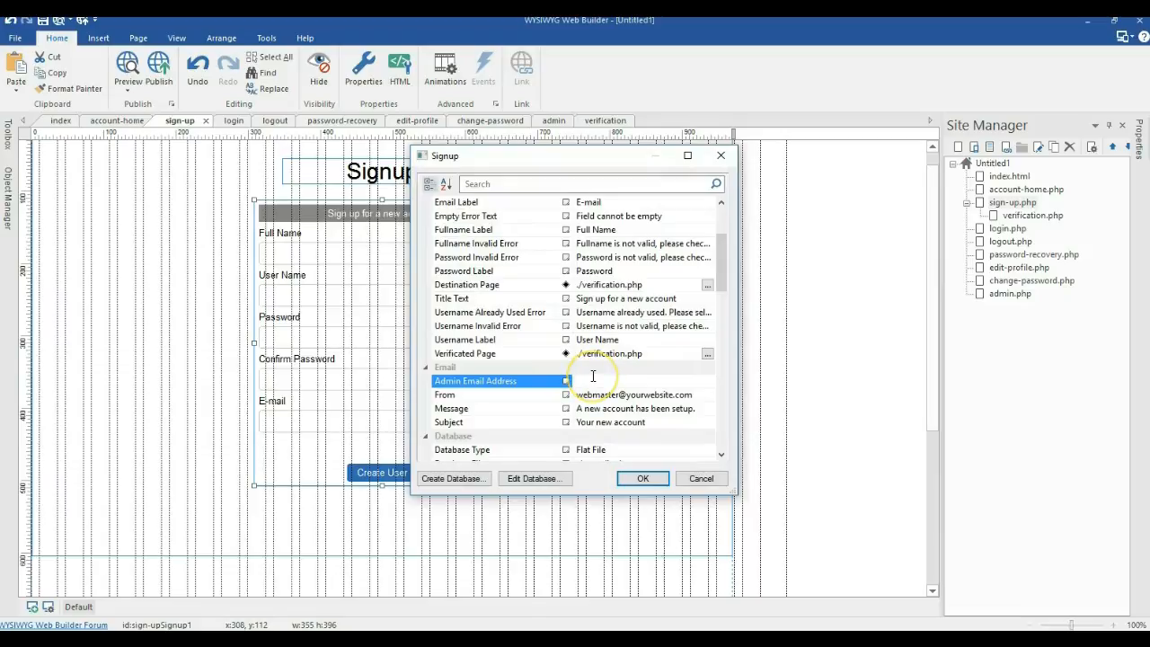
pyautogui.click(612, 408)
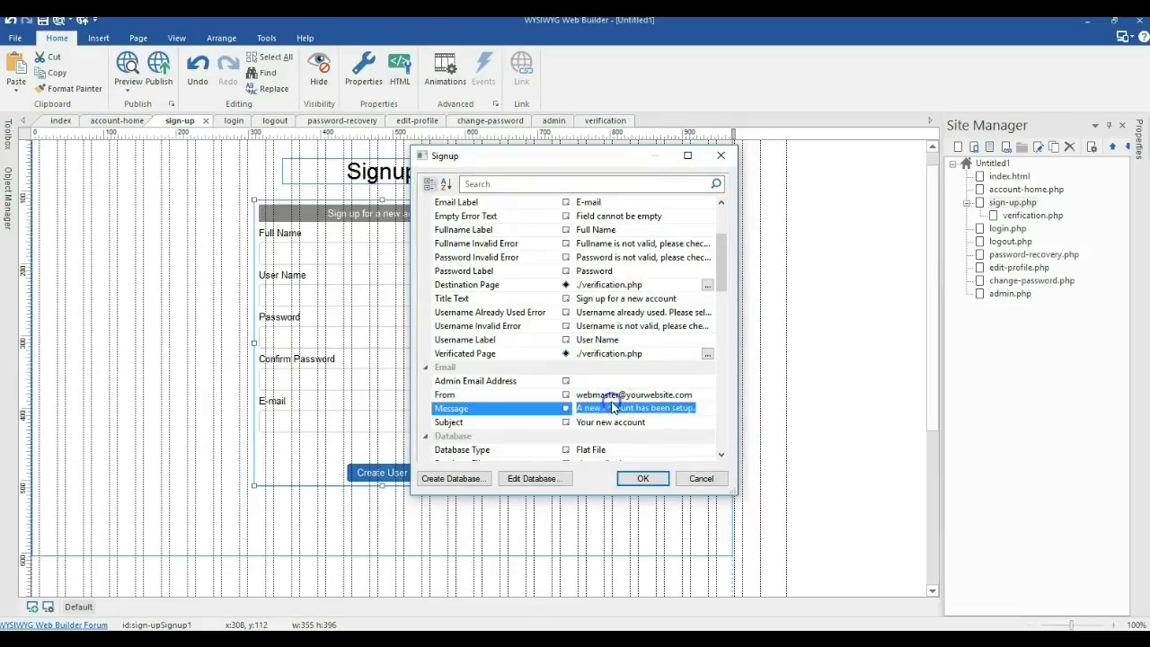
pyautogui.click(616, 392)
pyautogui.press('Up')
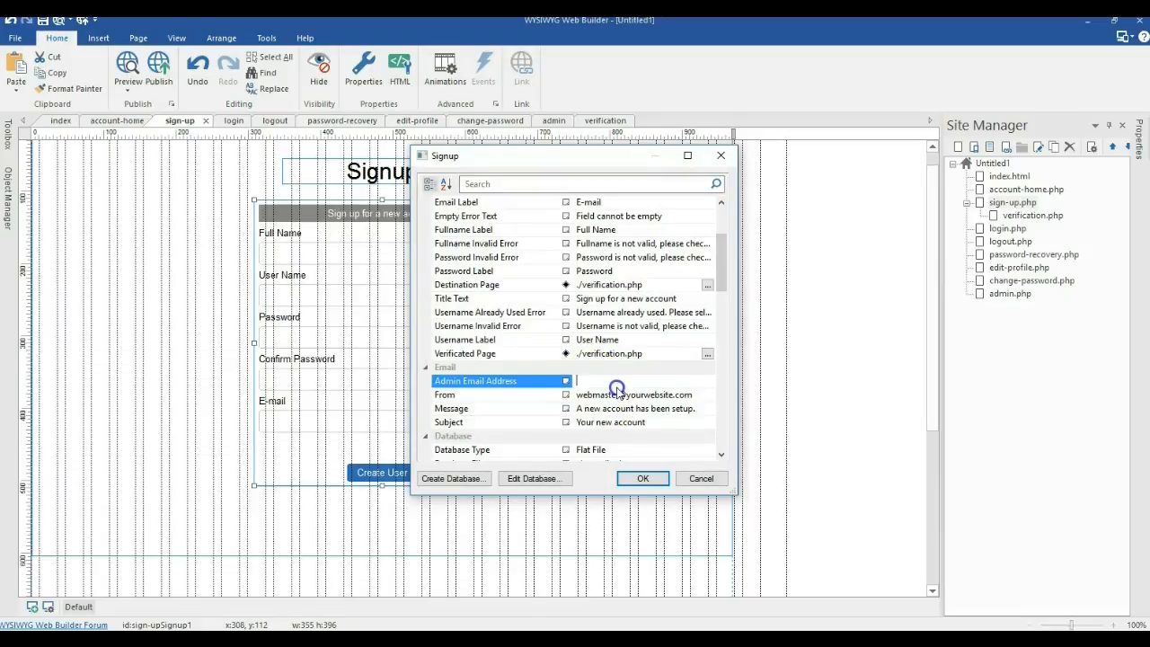
pyautogui.click(628, 482)
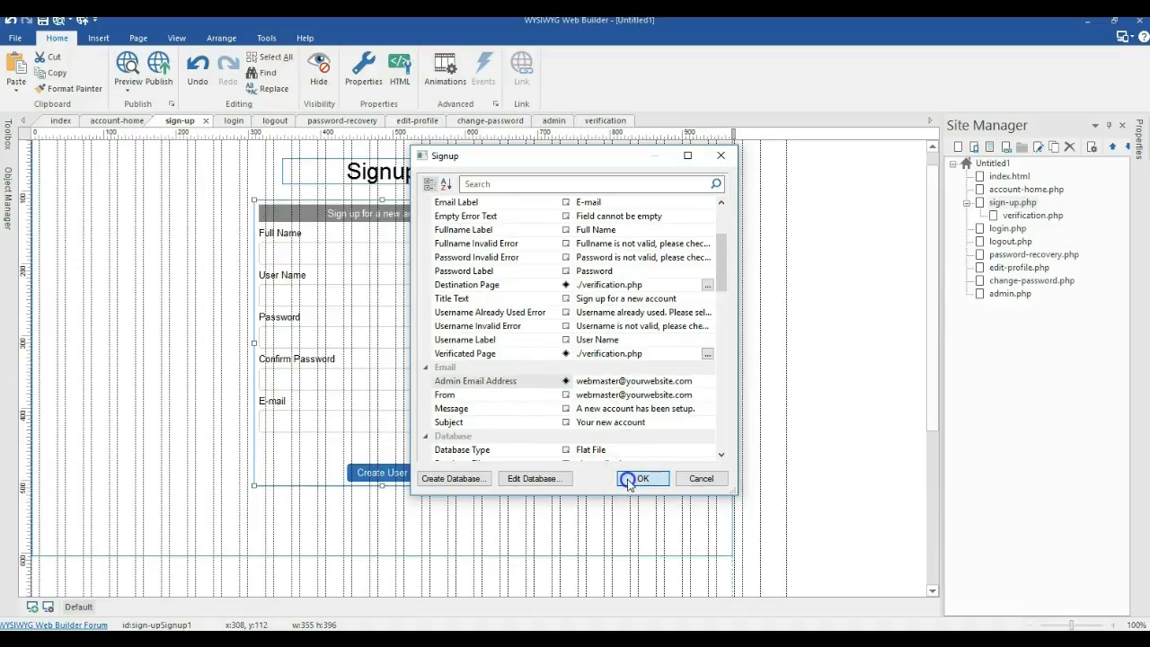
# Step: Set the Login form on login.php to send users to account-home.php
pyautogui.doubleClick(1007, 230)
pyautogui.doubleClick(369, 305)
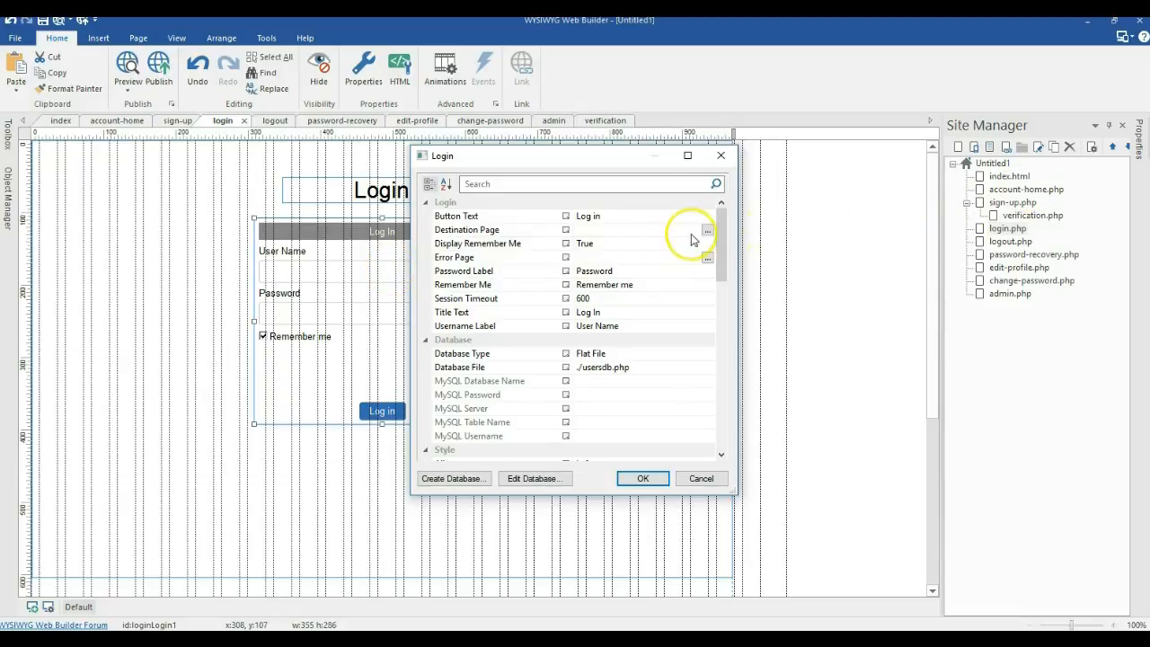
pyautogui.click(707, 230)
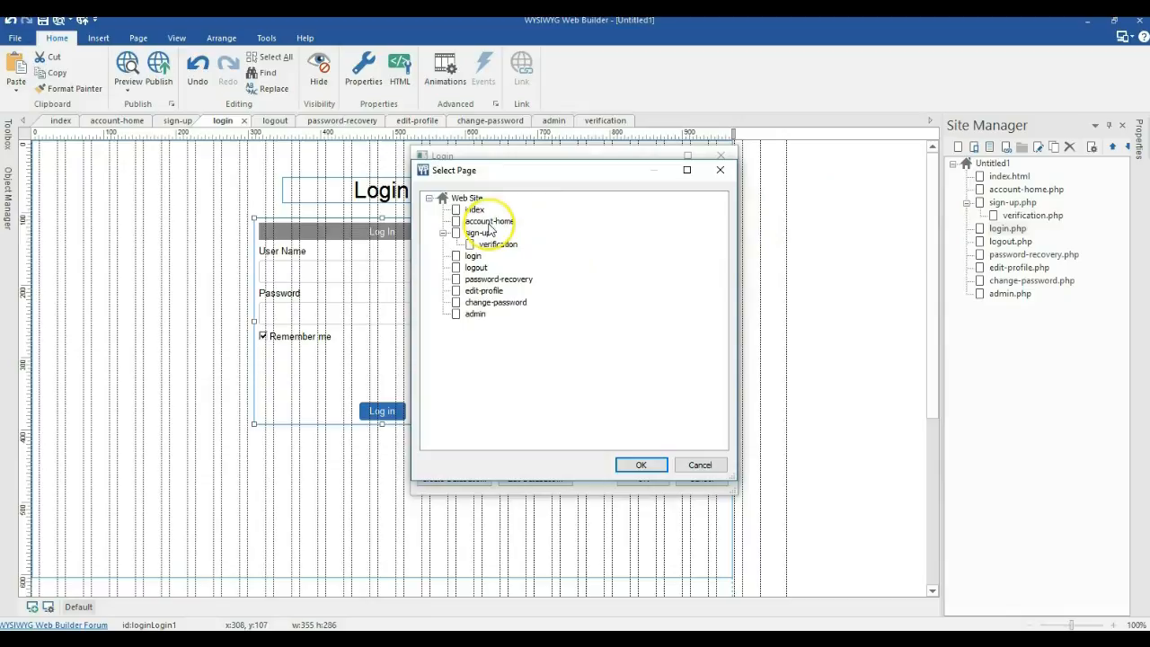
pyautogui.doubleClick(489, 224)
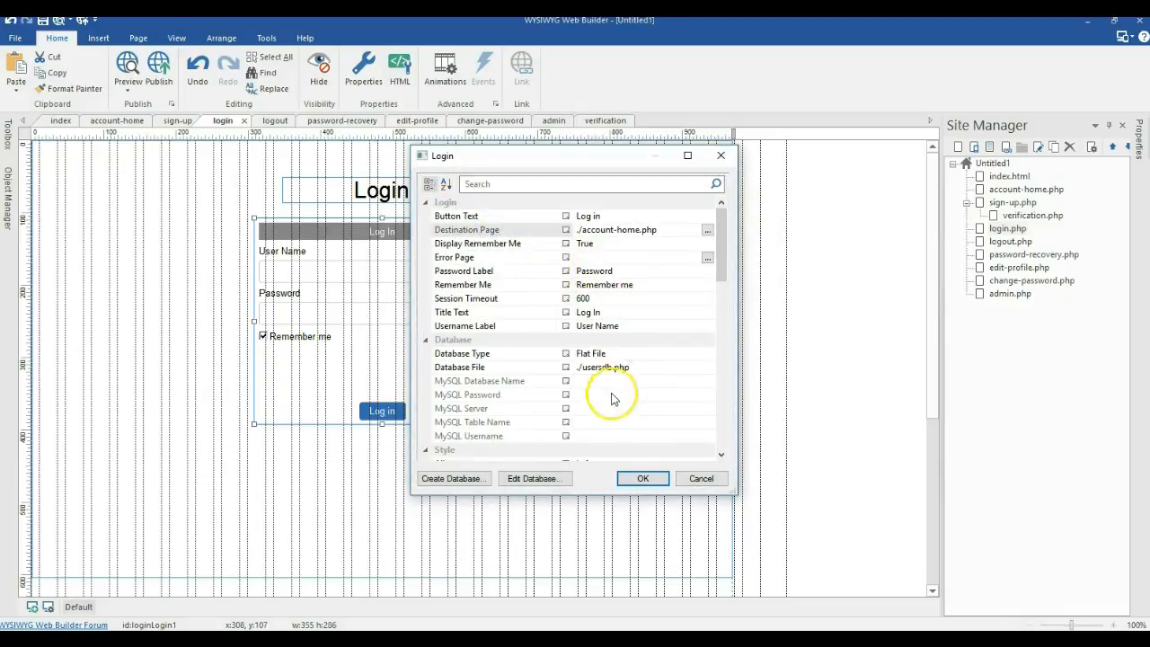
pyautogui.click(636, 476)
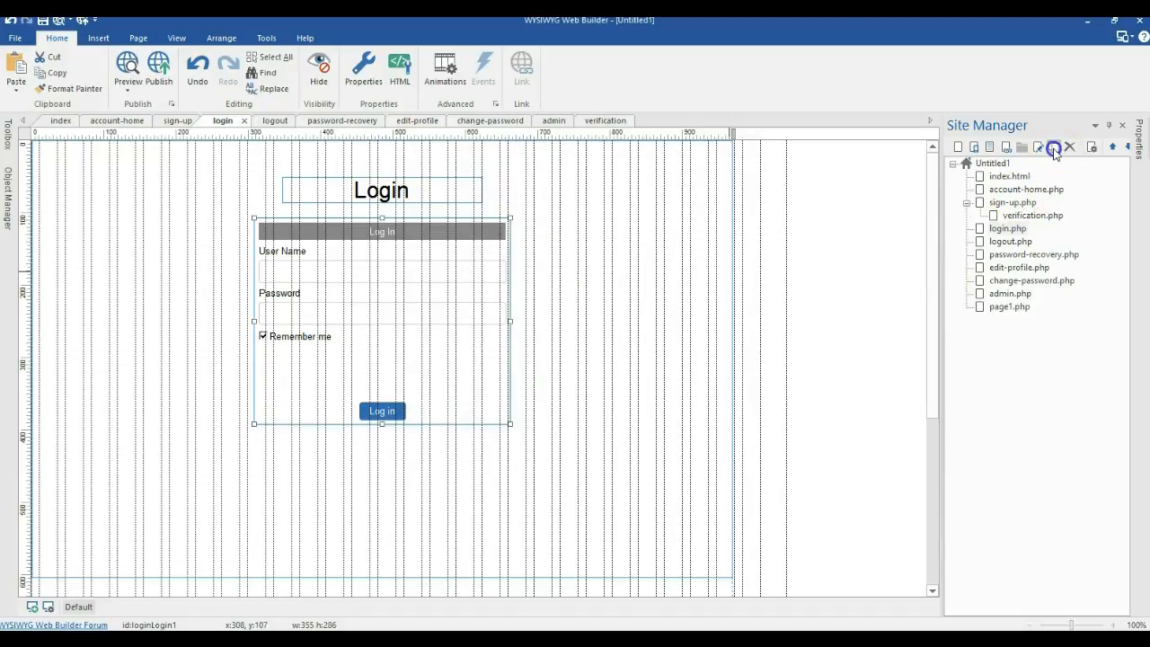
# Step: Move page1.php under login.php and rename it login-error
pyautogui.moveTo(1007, 309); pyautogui.dragTo(1009, 232)
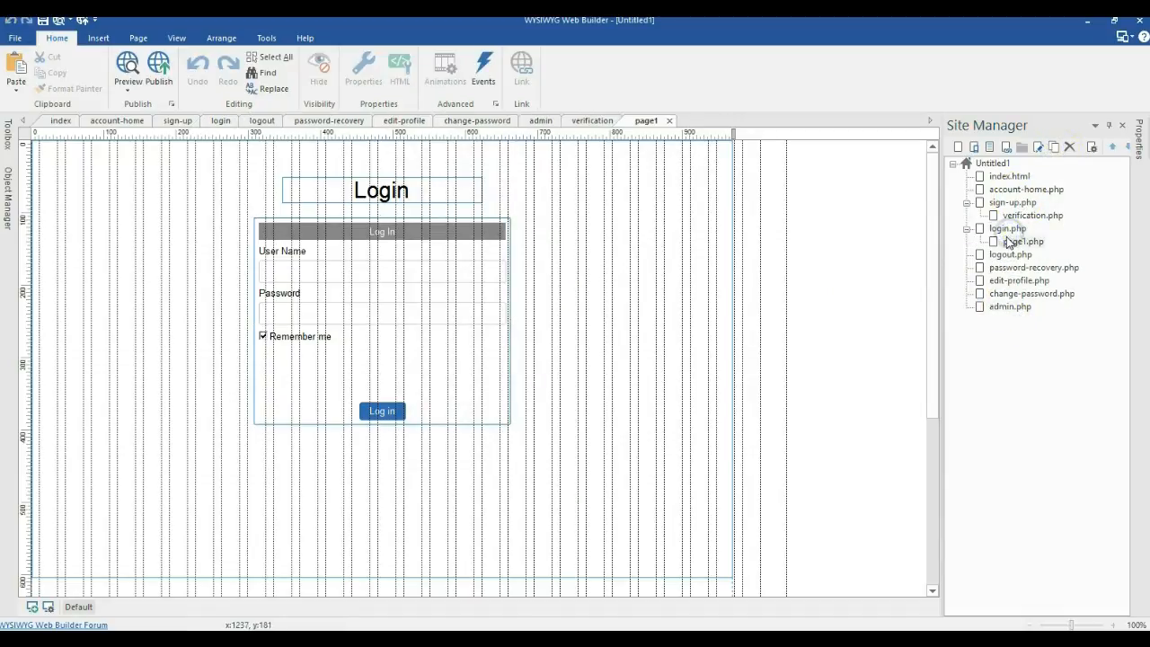
pyautogui.rightClick(1007, 245)
pyautogui.click(979, 182)
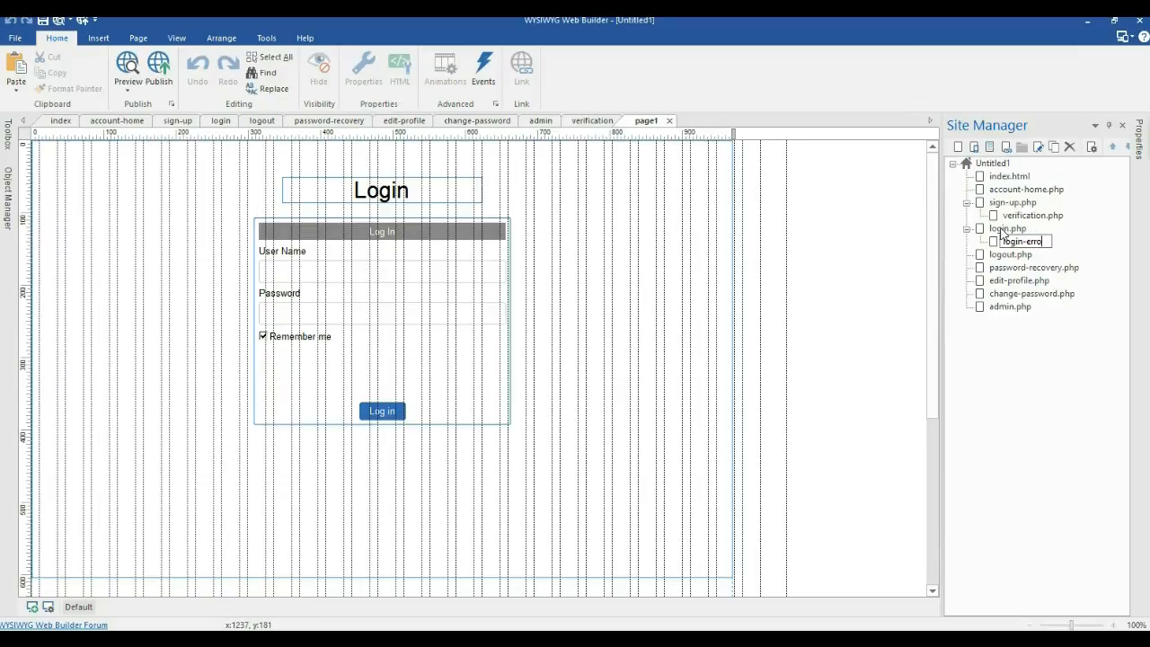
pyautogui.write('login-error')
pyautogui.click(1092, 381)
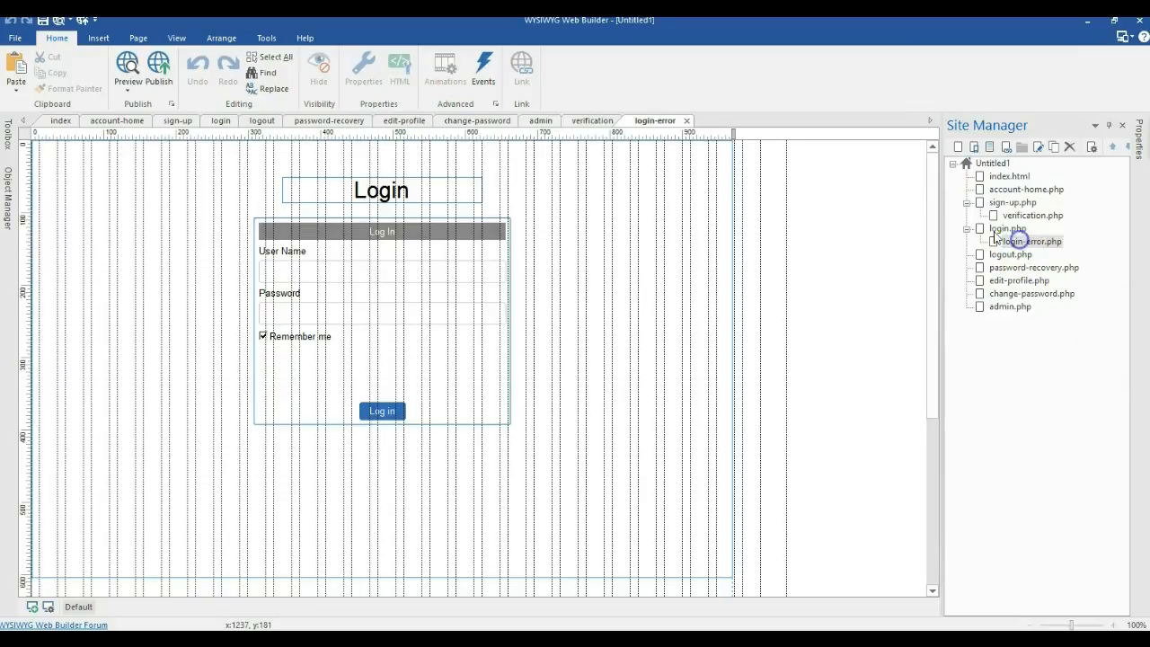
# Step: Change the heading to 'Login Error!', colour it red and centre it horizontally
pyautogui.doubleClick(406, 190)
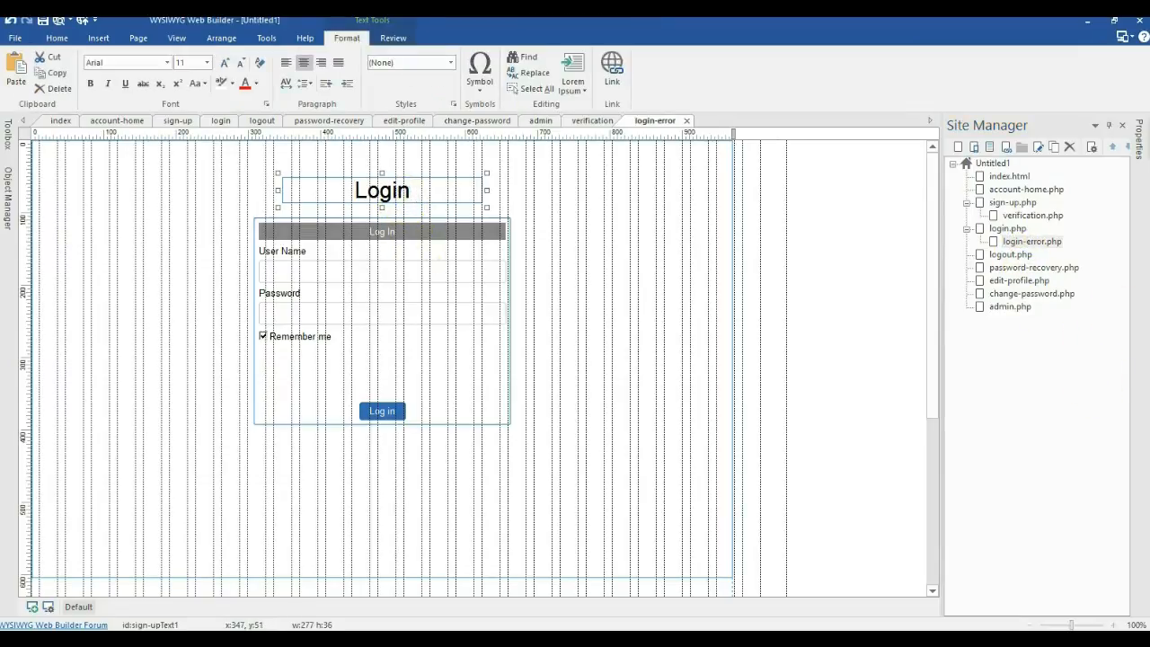
pyautogui.write('Error')
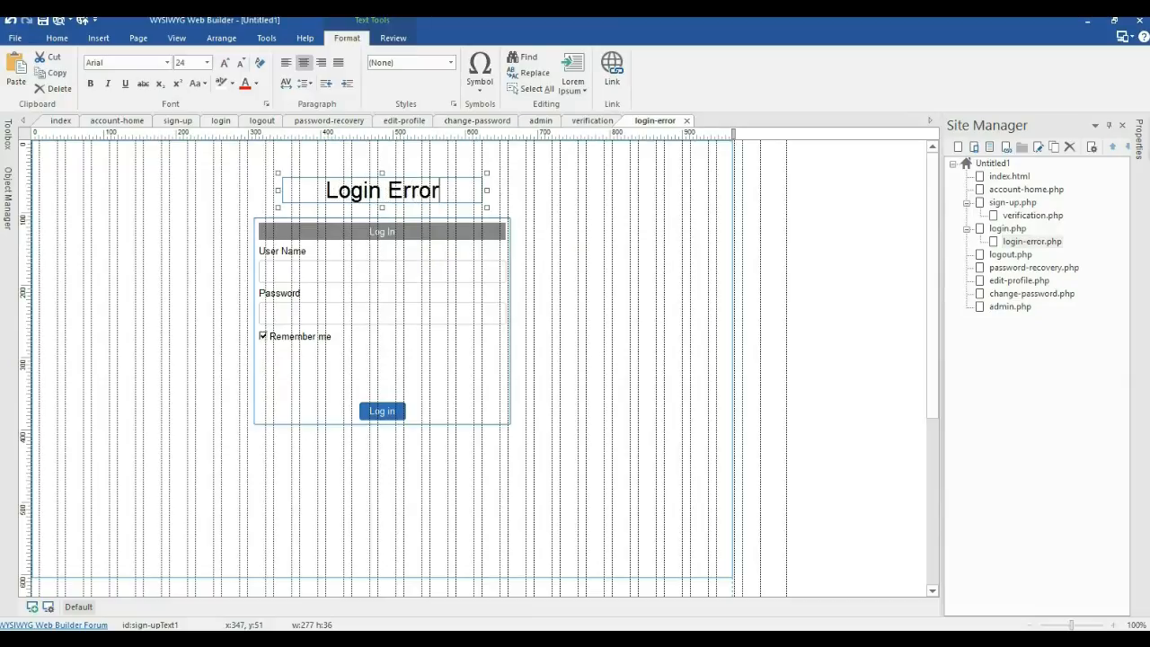
pyautogui.write('!')
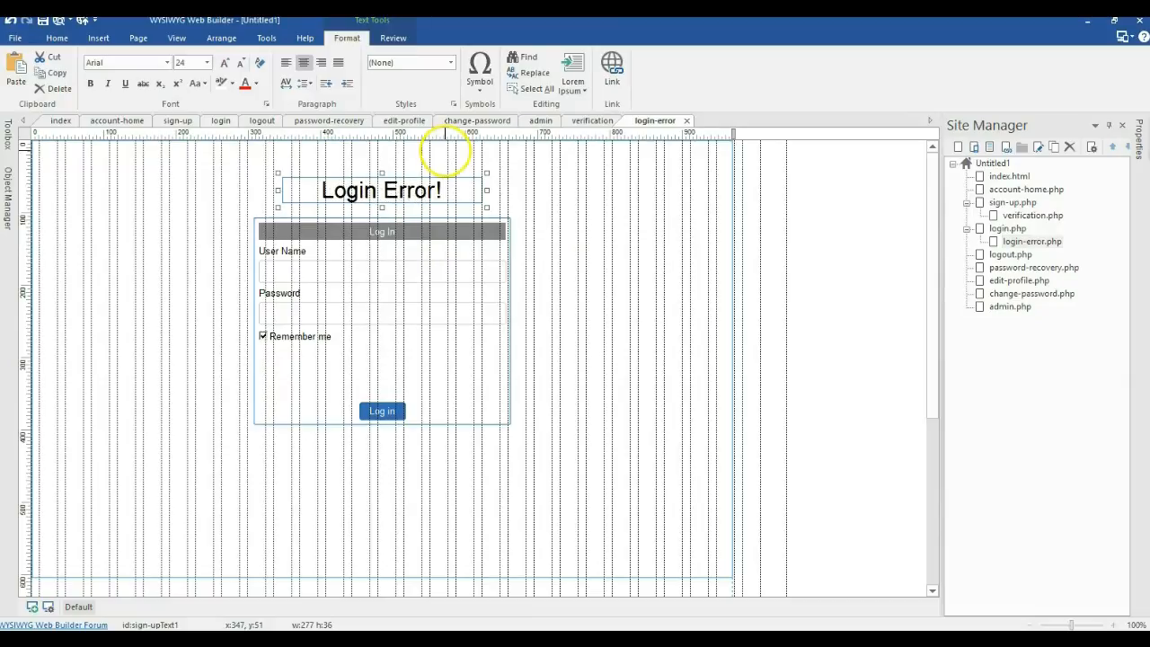
pyautogui.moveTo(445, 190); pyautogui.dragTo(298, 188)
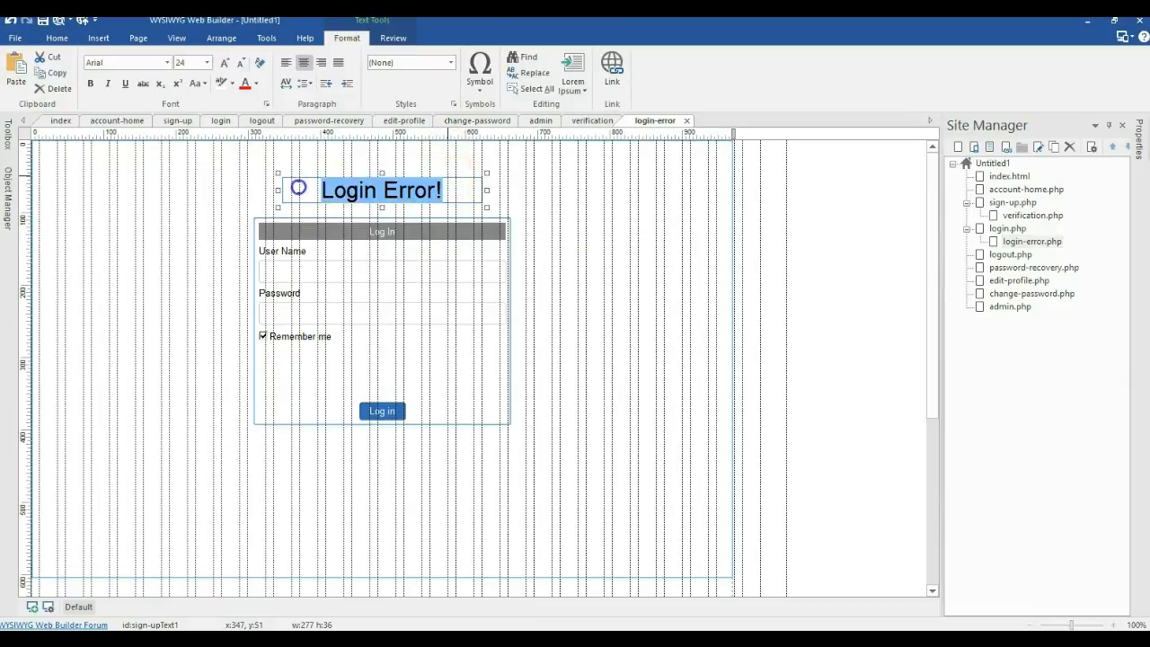
pyautogui.click(245, 83)
pyautogui.click(559, 211)
pyautogui.rightClick(430, 196)
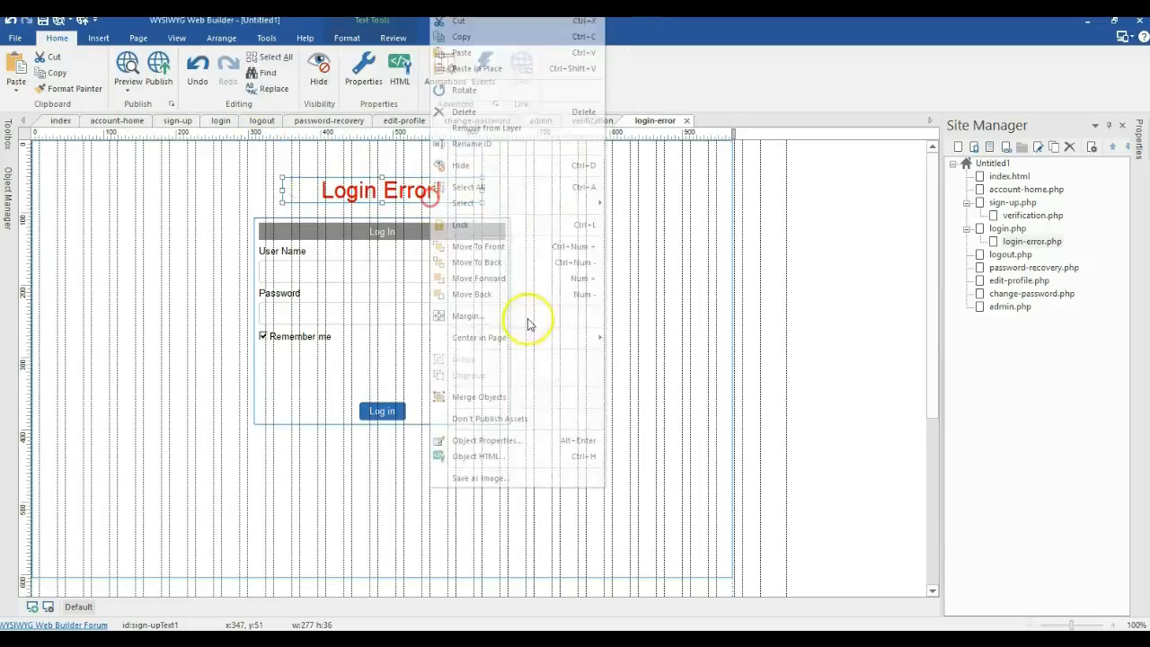
pyautogui.click(575, 342)
pyautogui.click(623, 335)
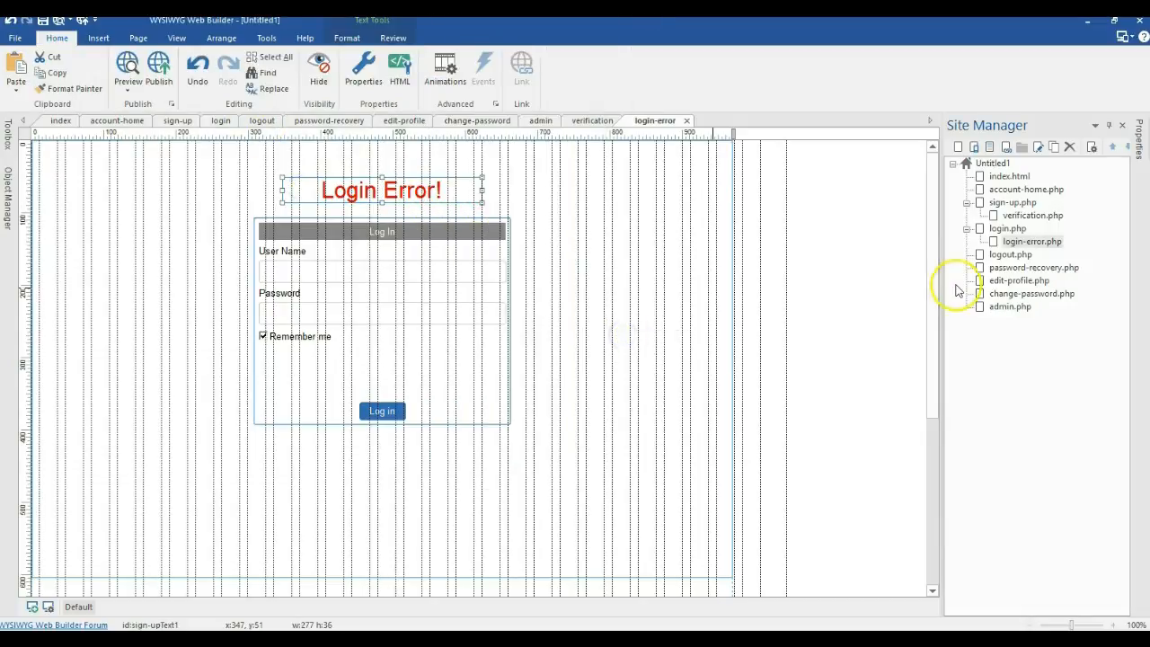
# Step: Set the Login form on login.php to use login-error.php as its error page
pyautogui.doubleClick(1015, 229)
pyautogui.doubleClick(475, 282)
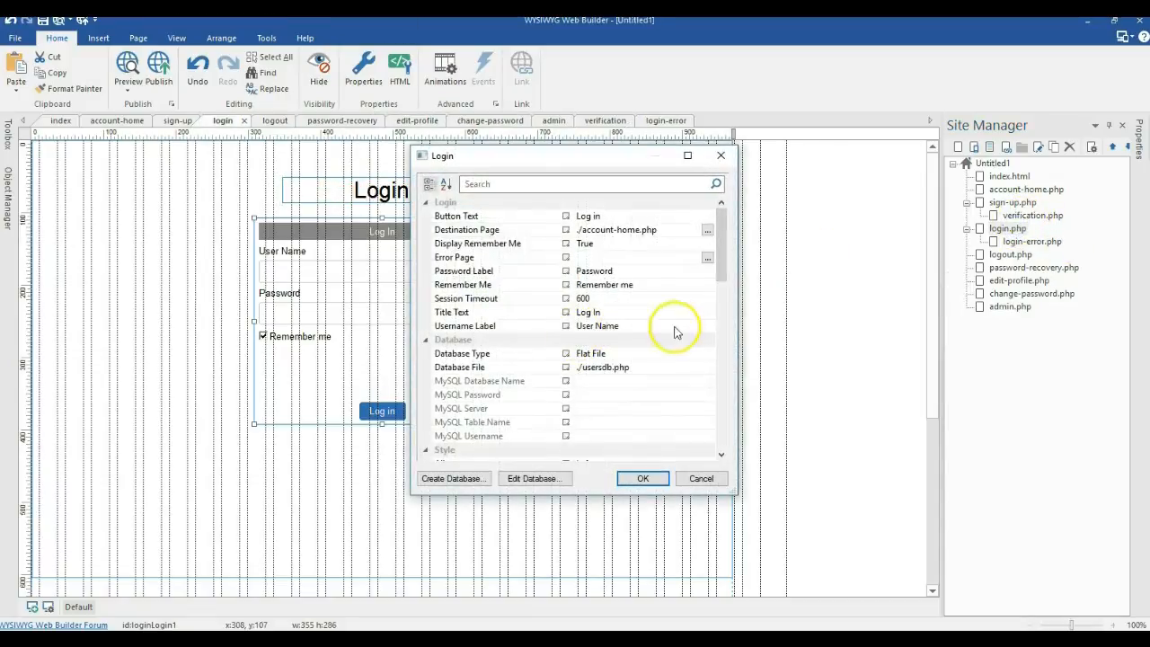
pyautogui.click(708, 259)
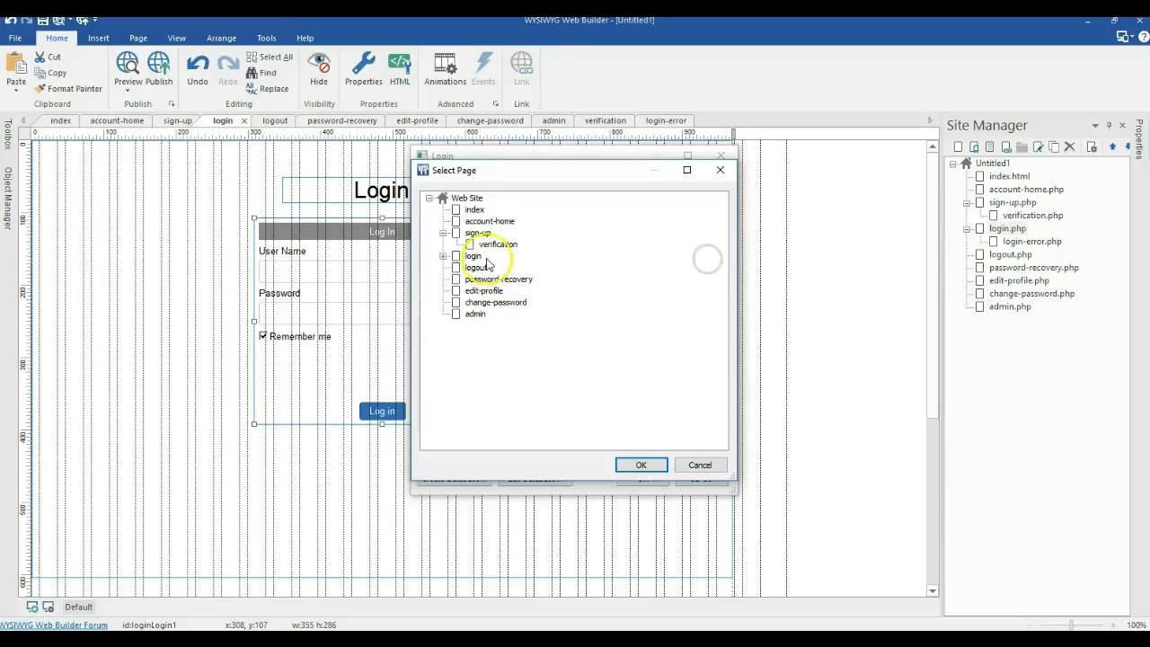
pyautogui.click(444, 257)
pyautogui.doubleClick(485, 267)
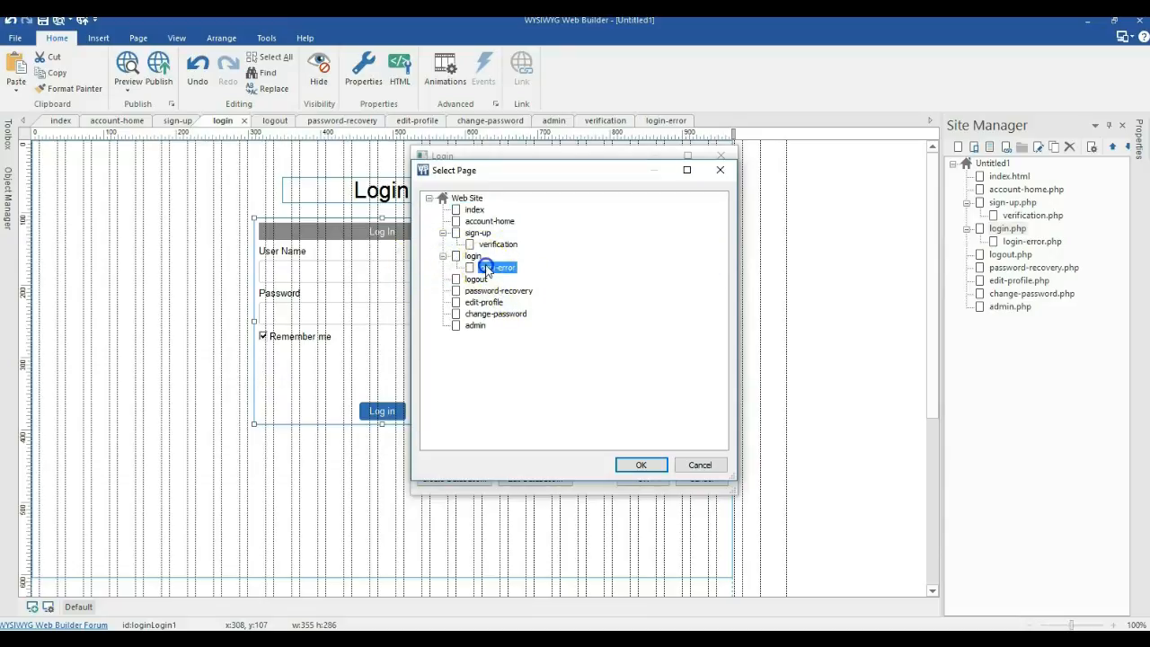
pyautogui.click(641, 479)
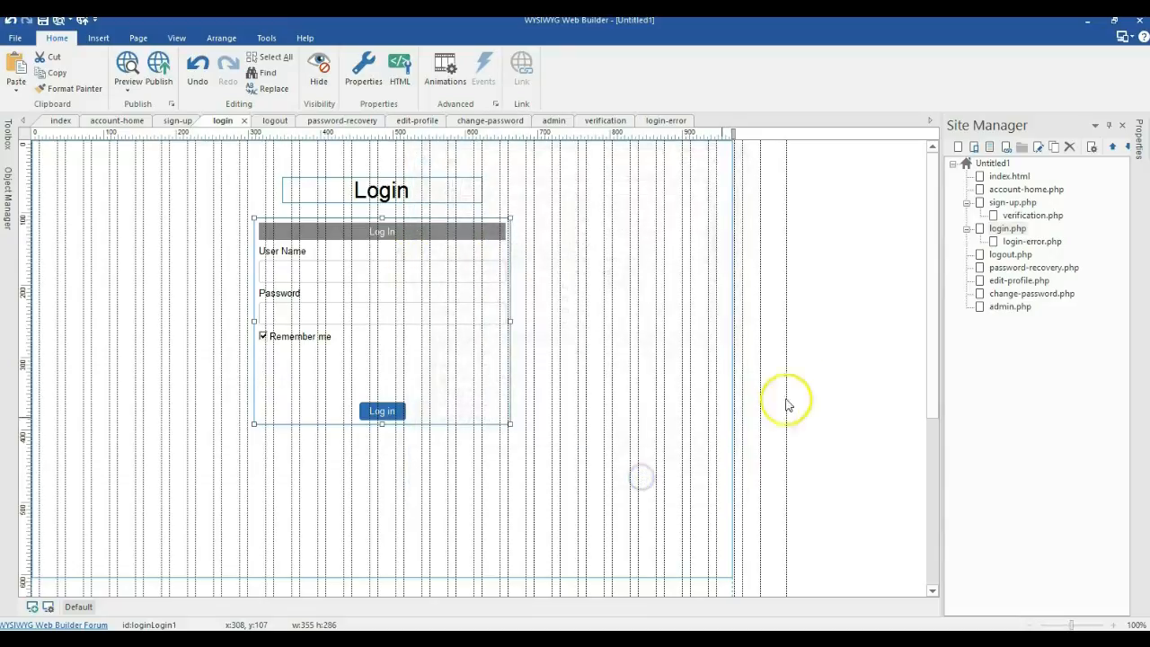
# Step: Set the Login form on login-error.php to use login-error.php as its error page
pyautogui.click(1023, 243)
pyautogui.doubleClick(1023, 244)
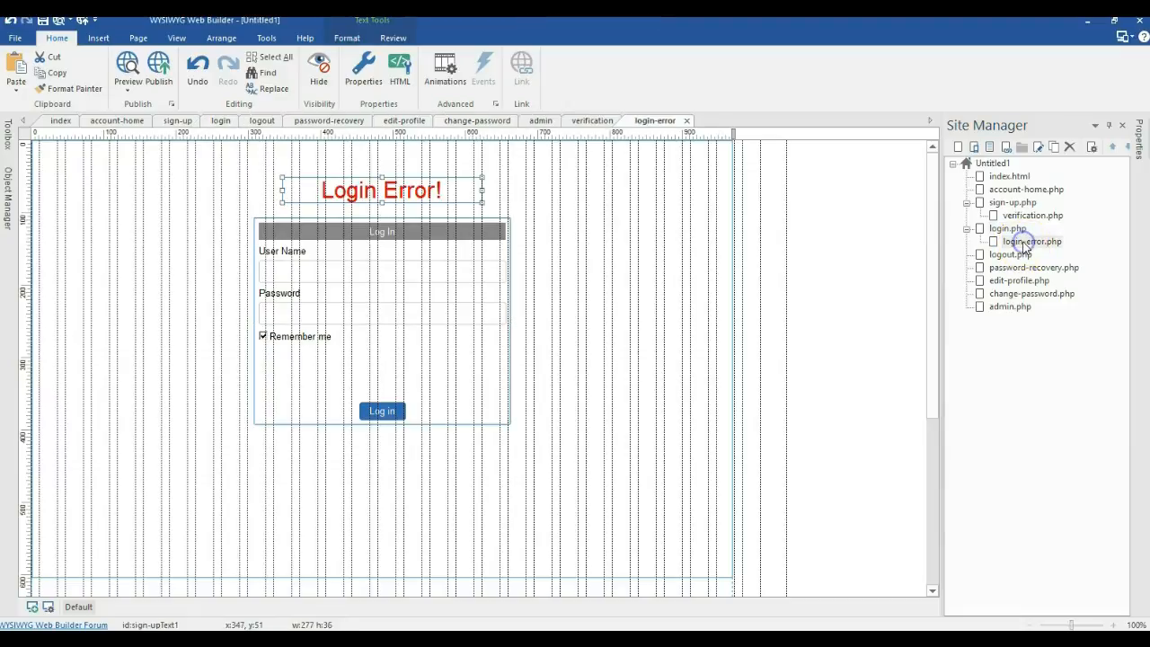
pyautogui.doubleClick(440, 313)
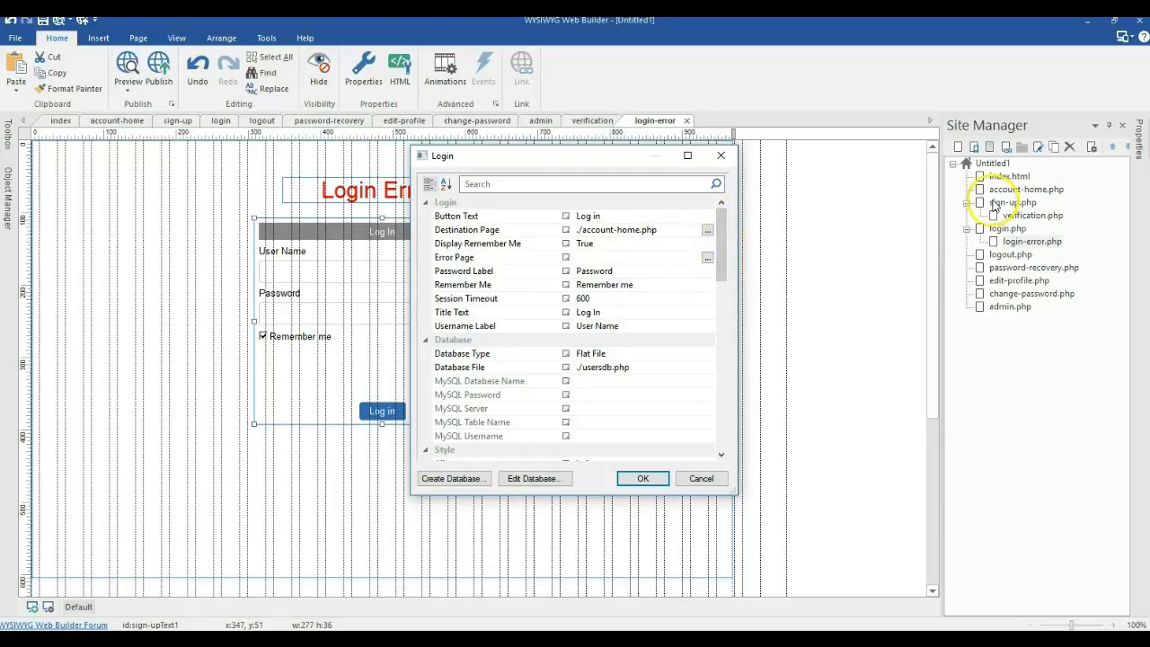
pyautogui.click(707, 257)
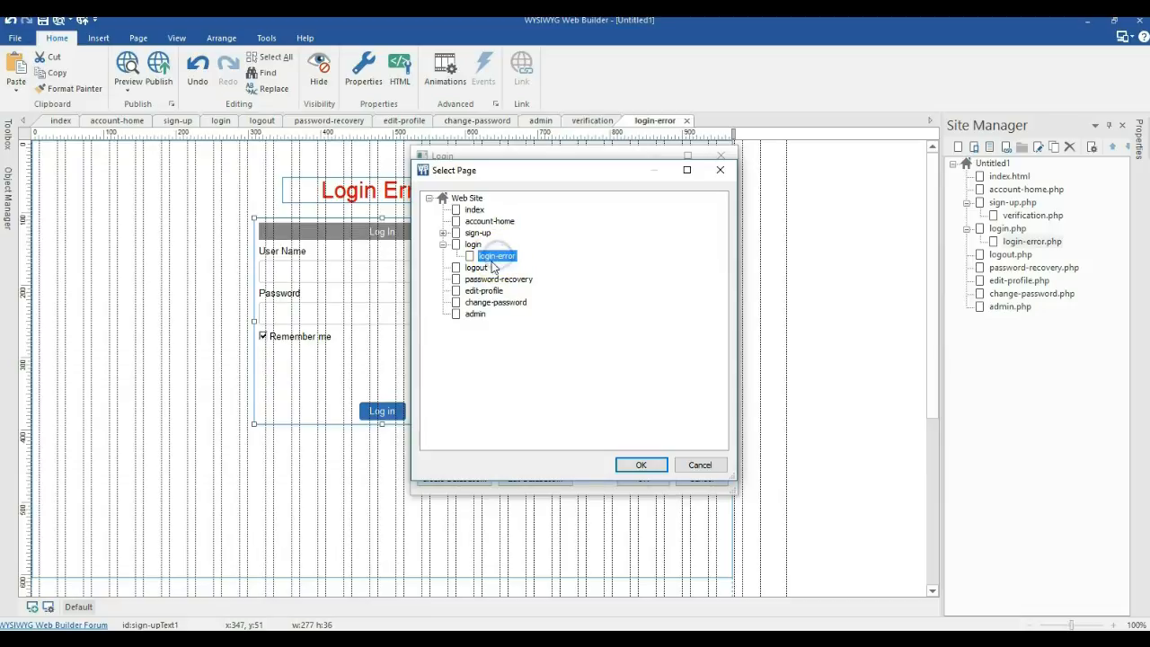
pyautogui.click(639, 460)
pyautogui.click(640, 478)
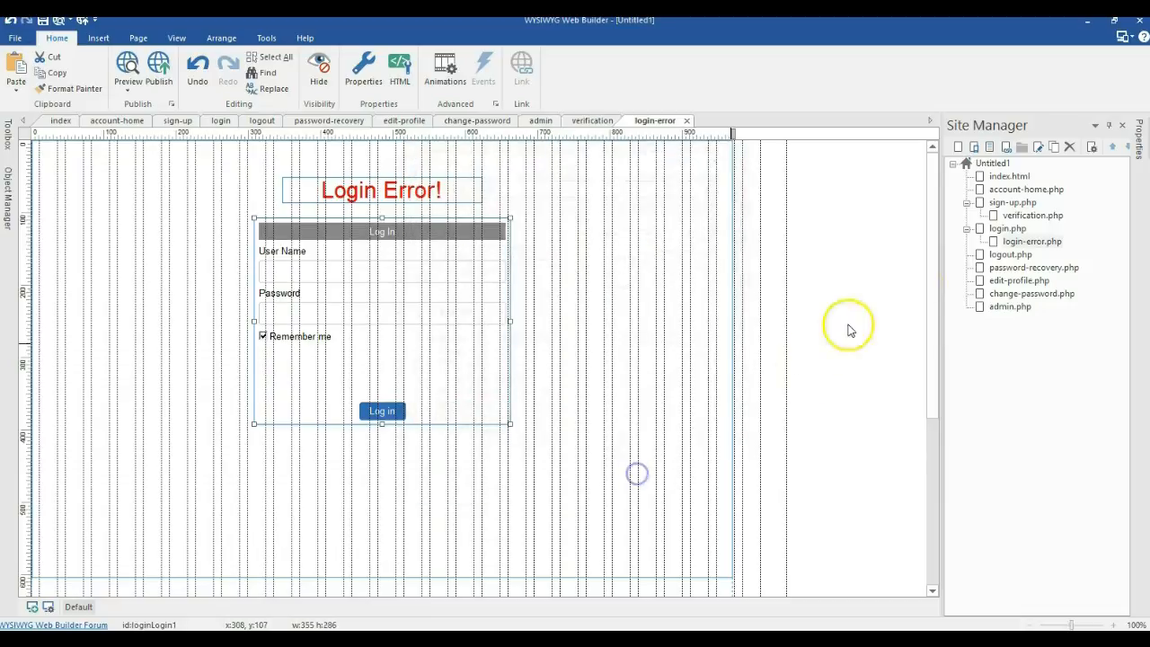
# Step: Open password-recovery.php and review its Password Recovery form settings without changing them
pyautogui.doubleClick(1004, 255)
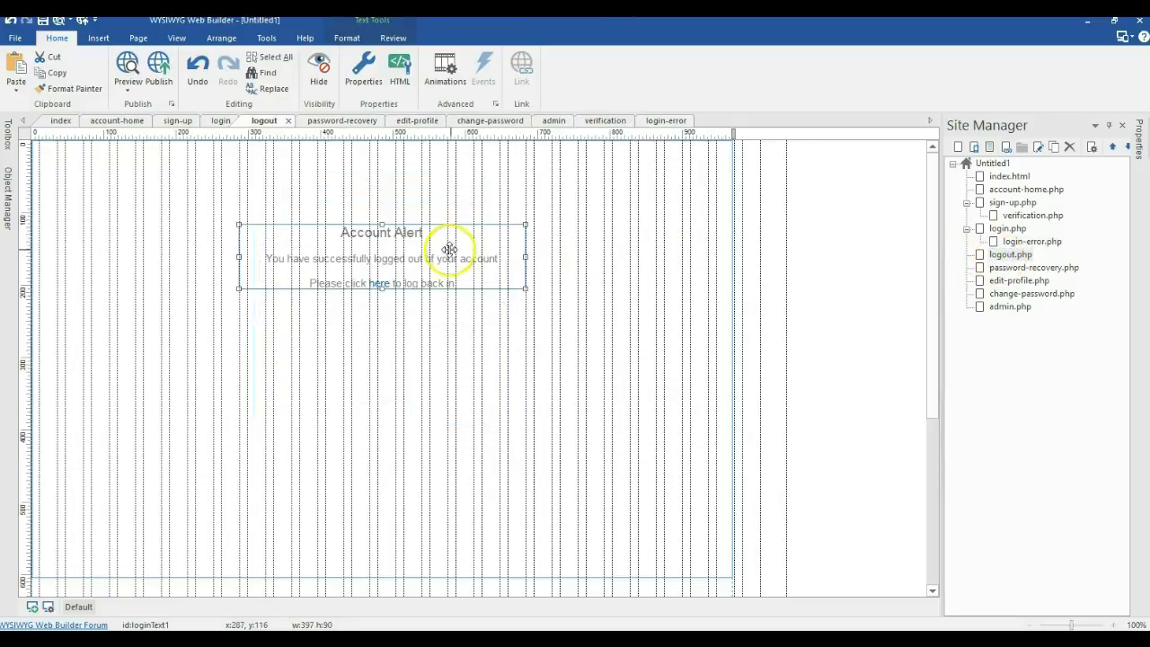
pyautogui.doubleClick(1015, 268)
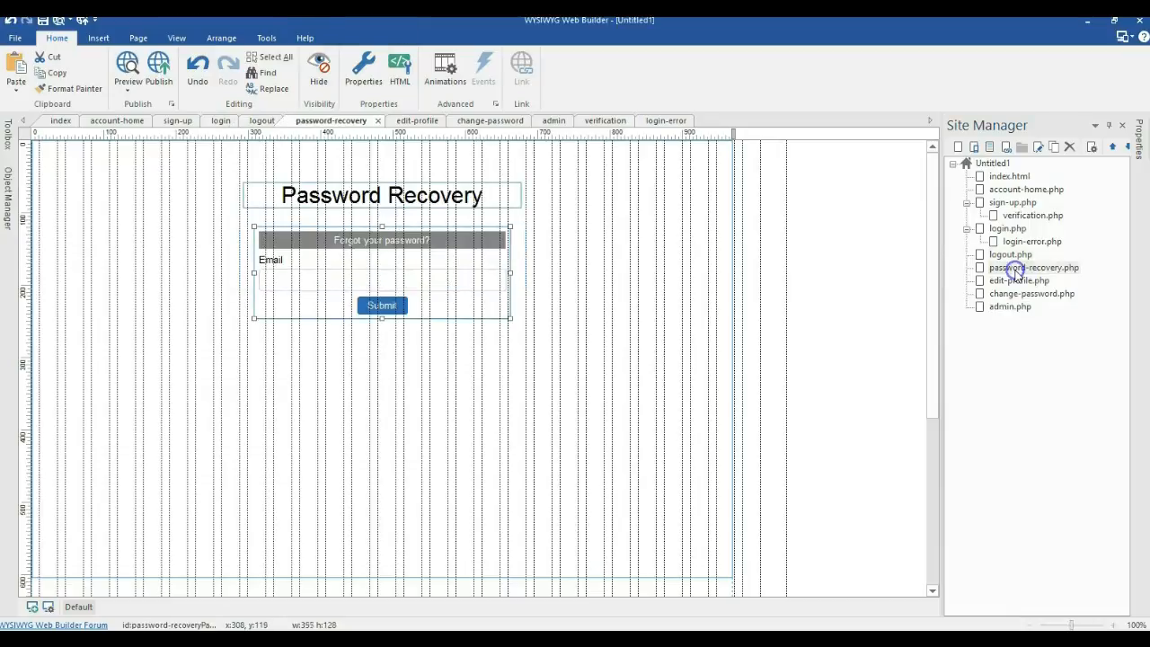
pyautogui.doubleClick(467, 256)
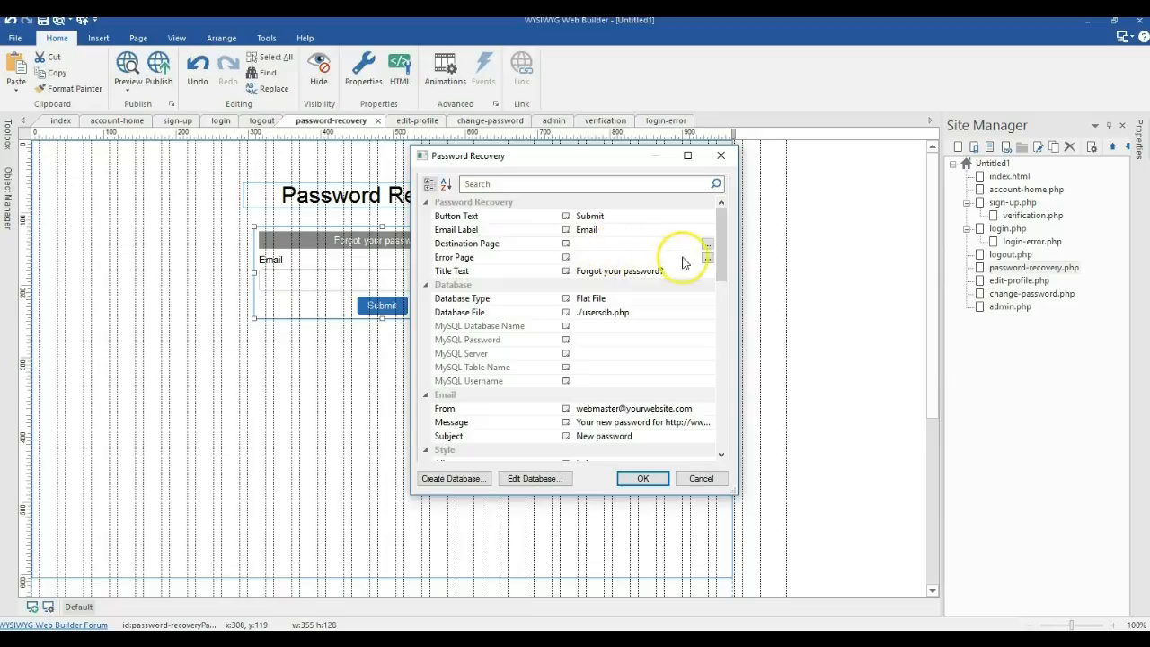
pyautogui.click(657, 479)
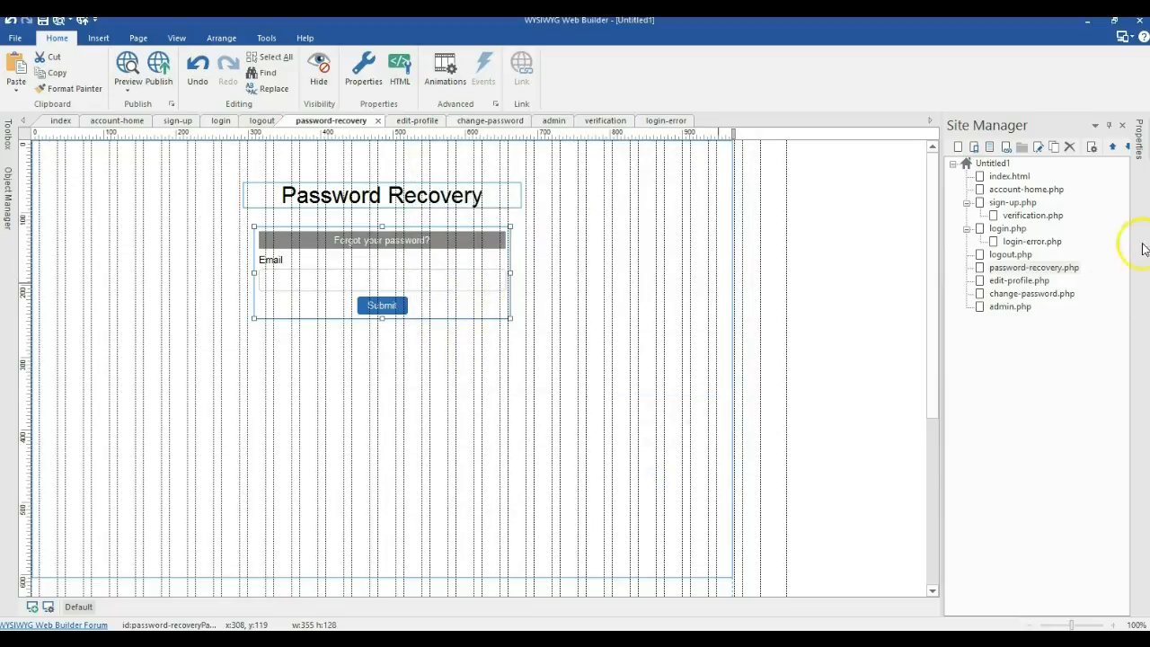
# Step: Add a new page under password-recovery.php and name it password-error
pyautogui.click(1056, 148)
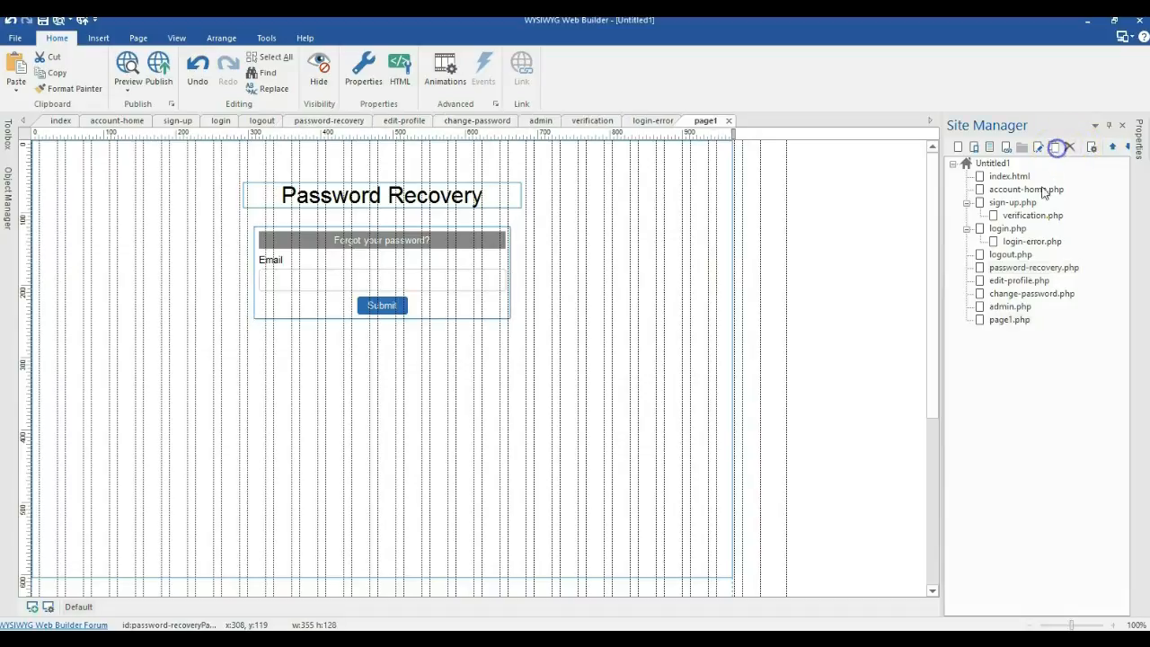
pyautogui.moveTo(1004, 274); pyautogui.dragTo(1006, 279)
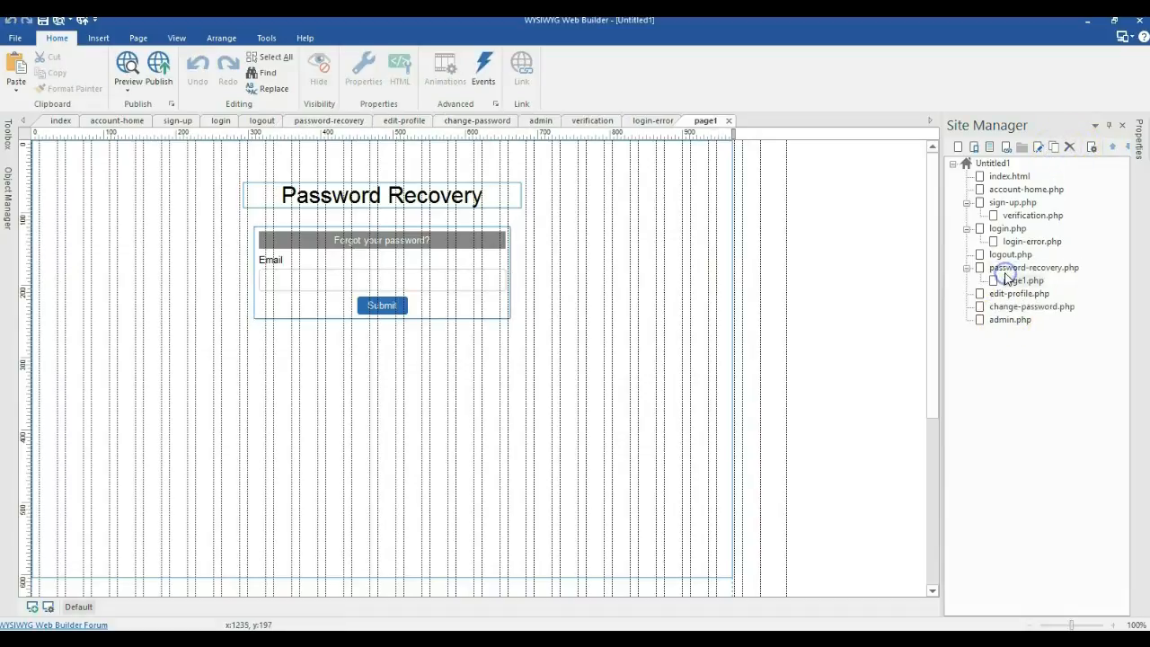
pyautogui.rightClick(1005, 281)
pyautogui.click(979, 179)
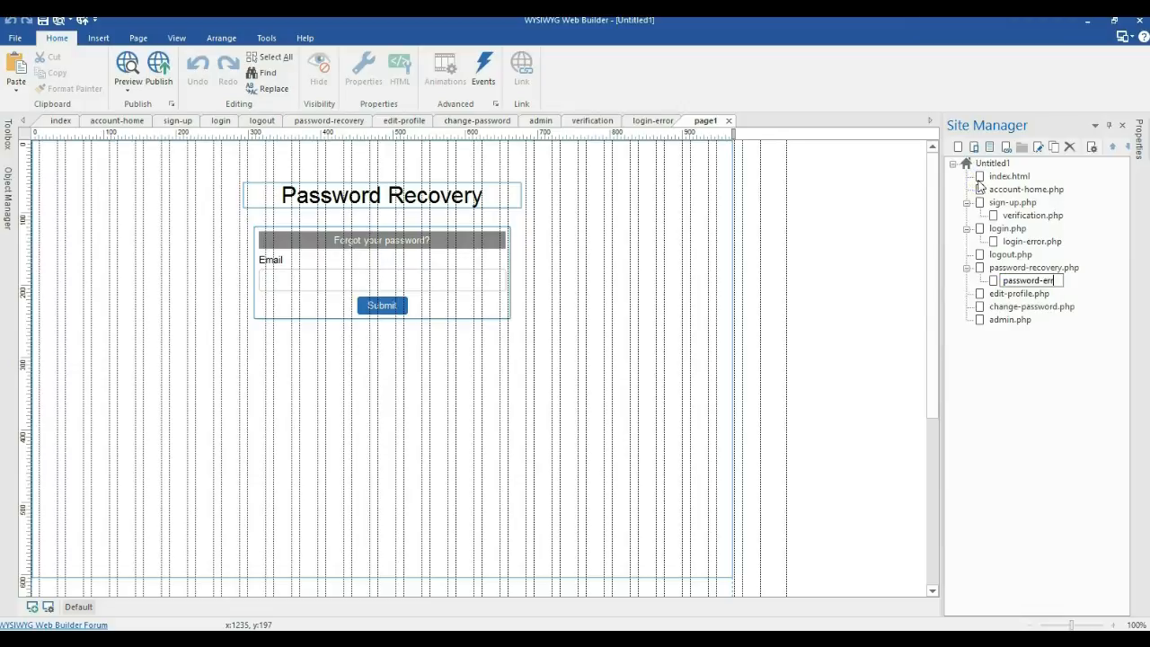
pyautogui.write('password-error')
pyautogui.click(1026, 336)
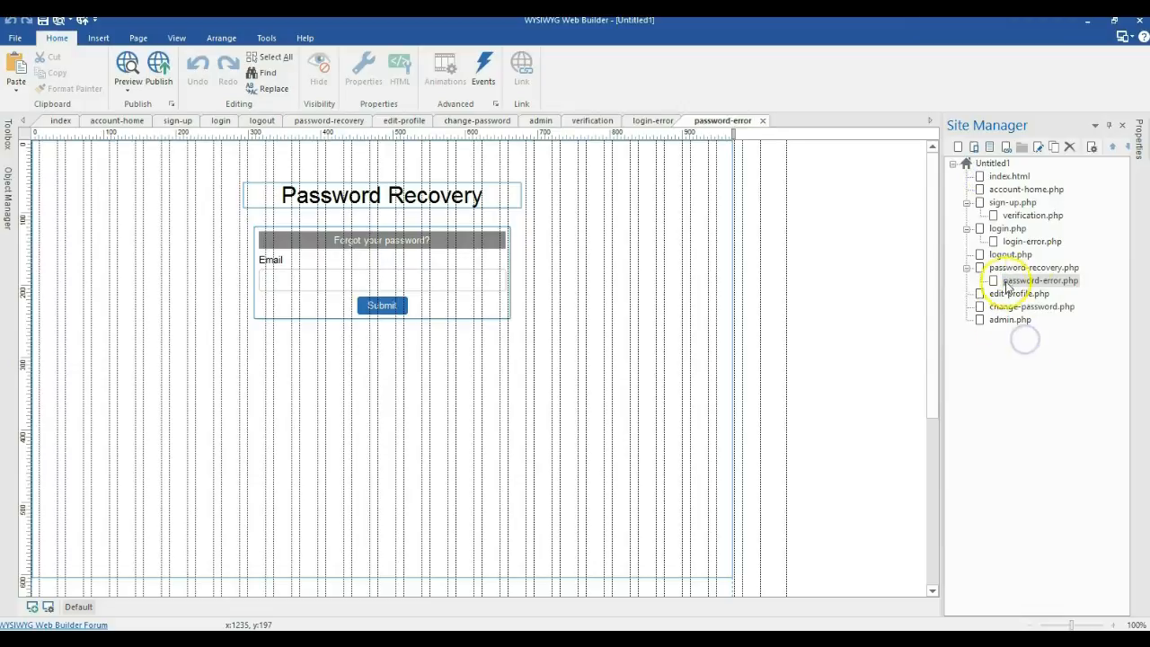
# Step: Add a second page under password-recovery.php named password-recovery-success
pyautogui.click(1057, 148)
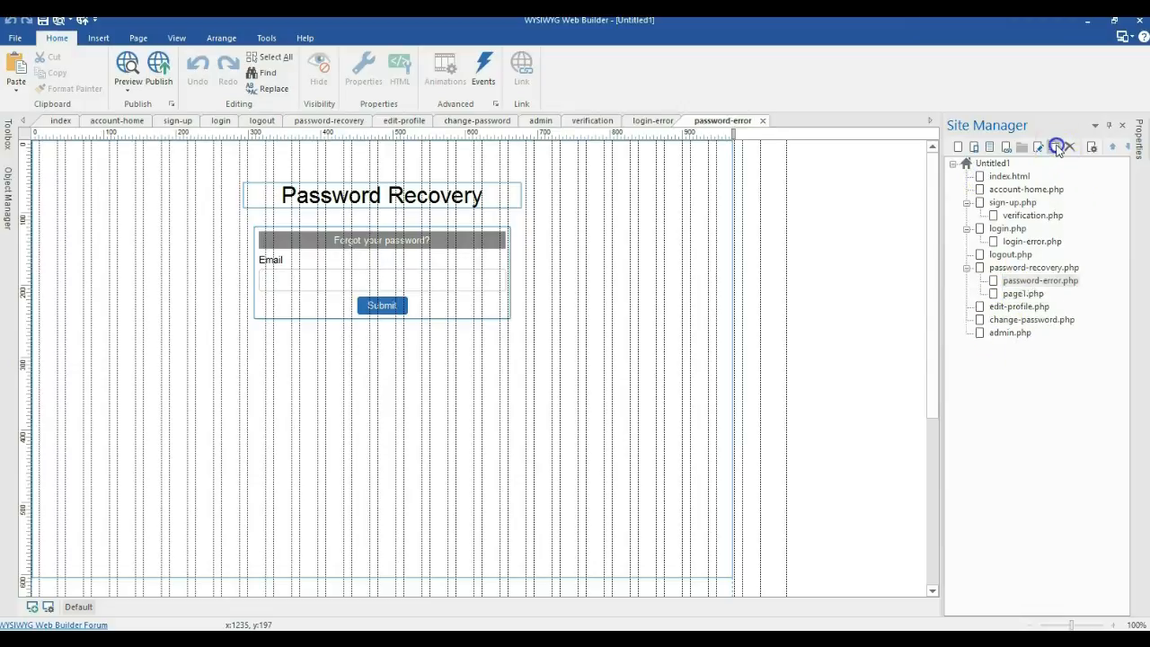
pyautogui.rightClick(1025, 299)
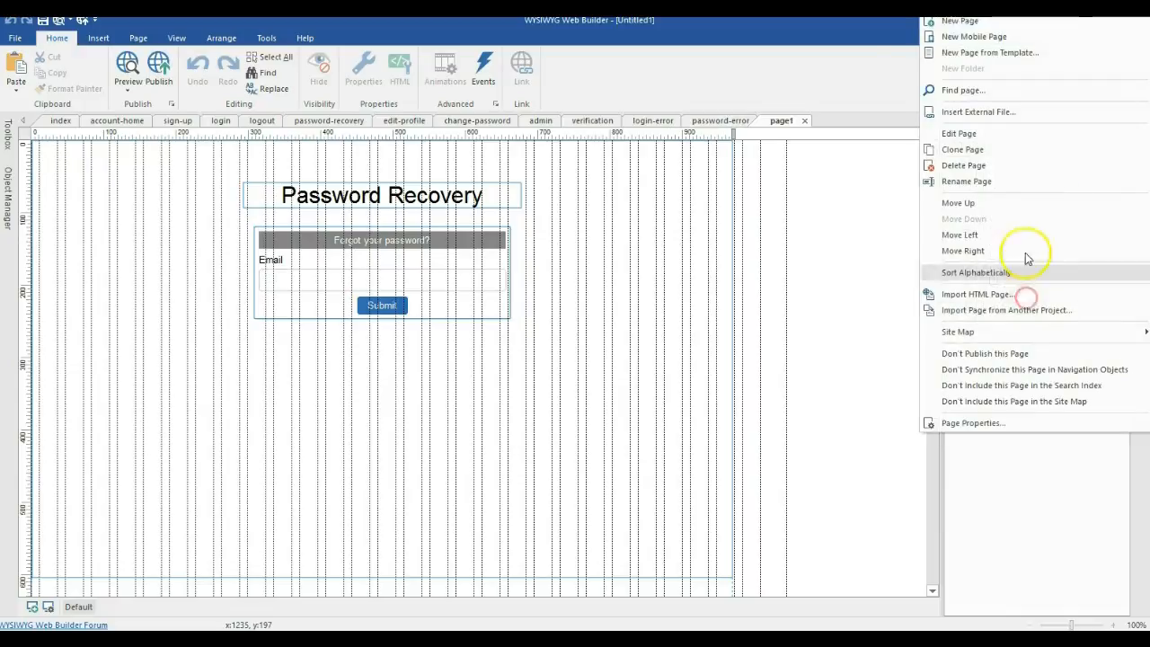
pyautogui.click(983, 180)
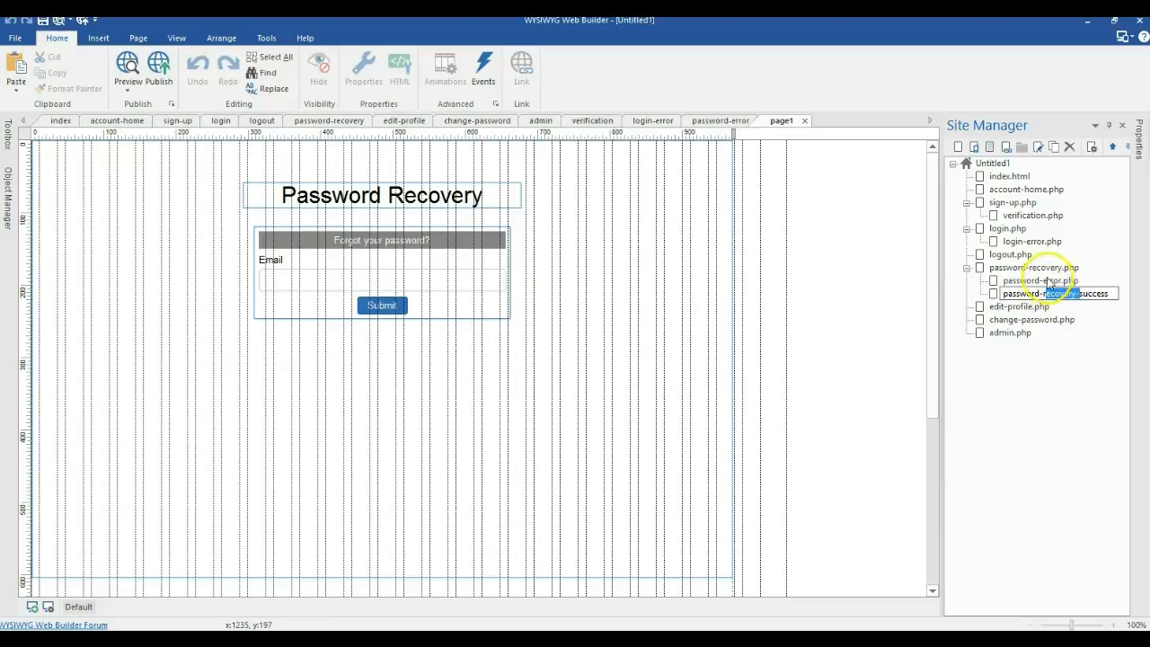
pyautogui.press('Return')
# Step: Rename password-error.php to password-recovery-error.php
pyautogui.rightClick(1042, 280)
pyautogui.click(1033, 226)
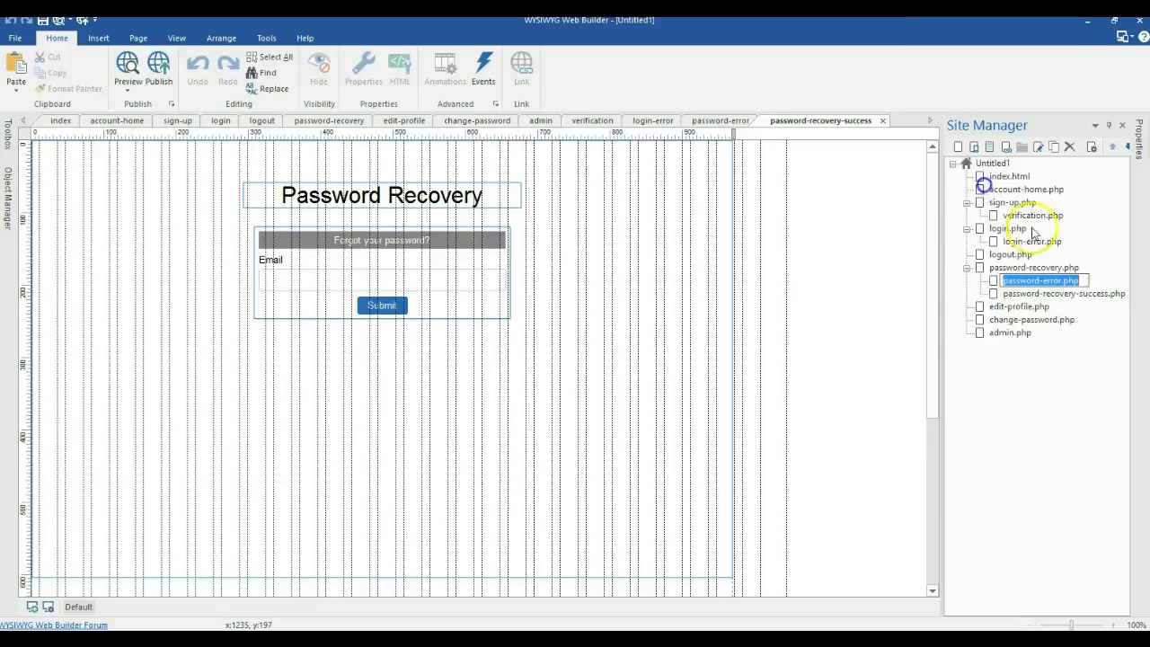
pyautogui.click(1044, 278)
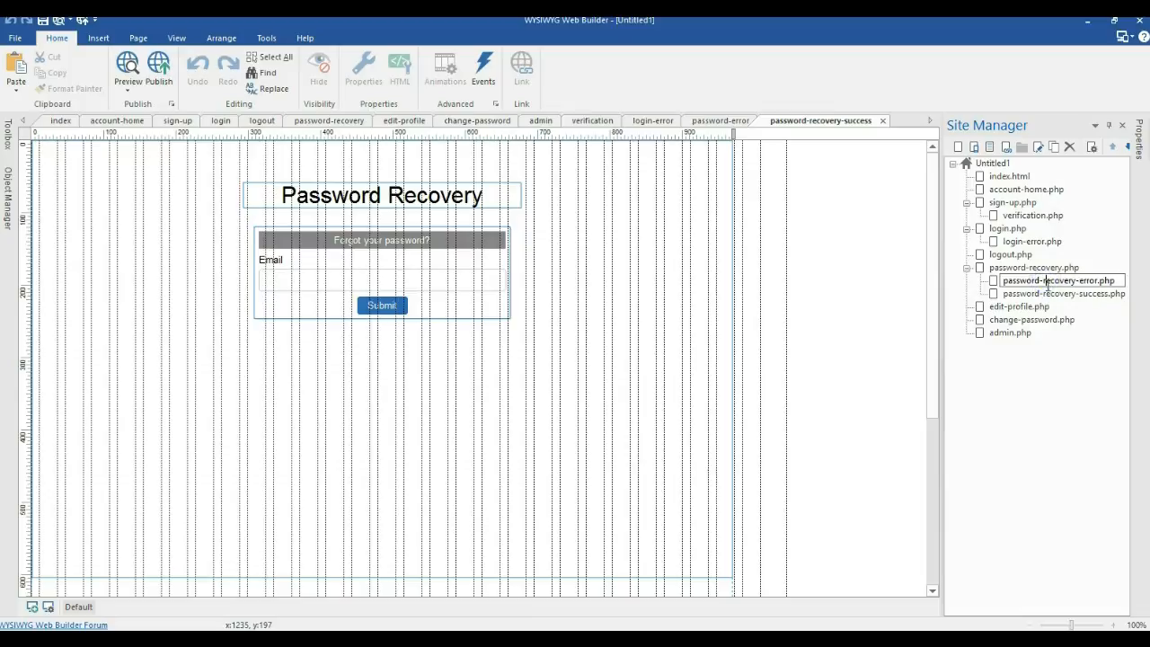
pyautogui.click(1076, 299)
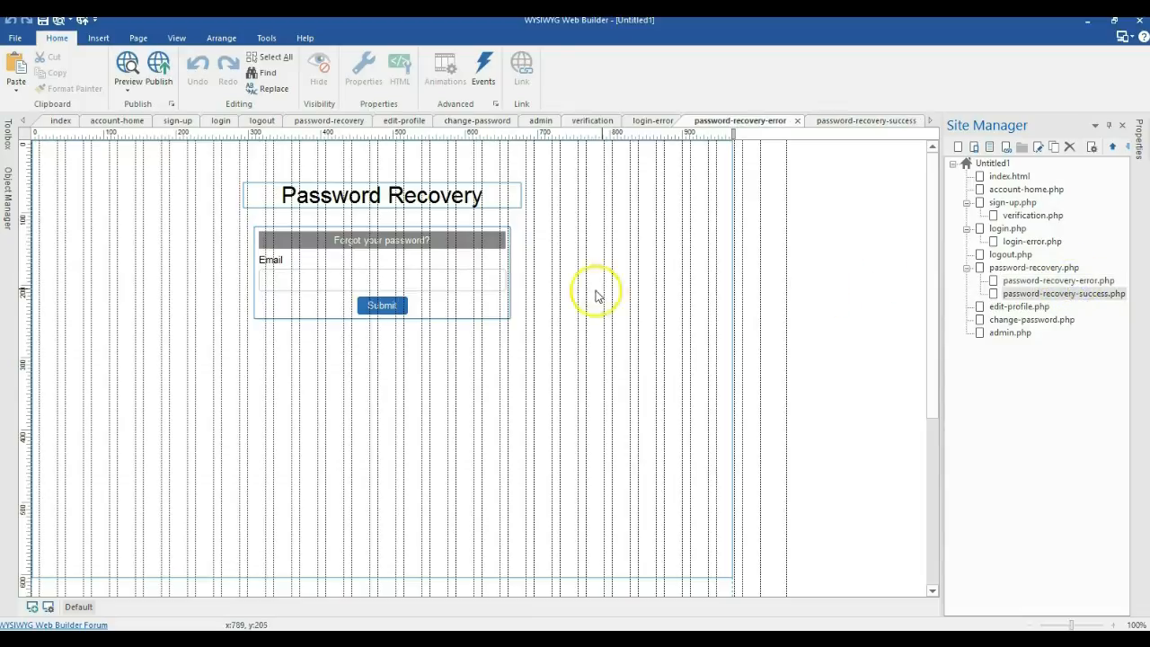
pyautogui.click(454, 295)
# Step: Delete the forgot-password form and the Password Recovery heading from the error page
pyautogui.press('Delete')
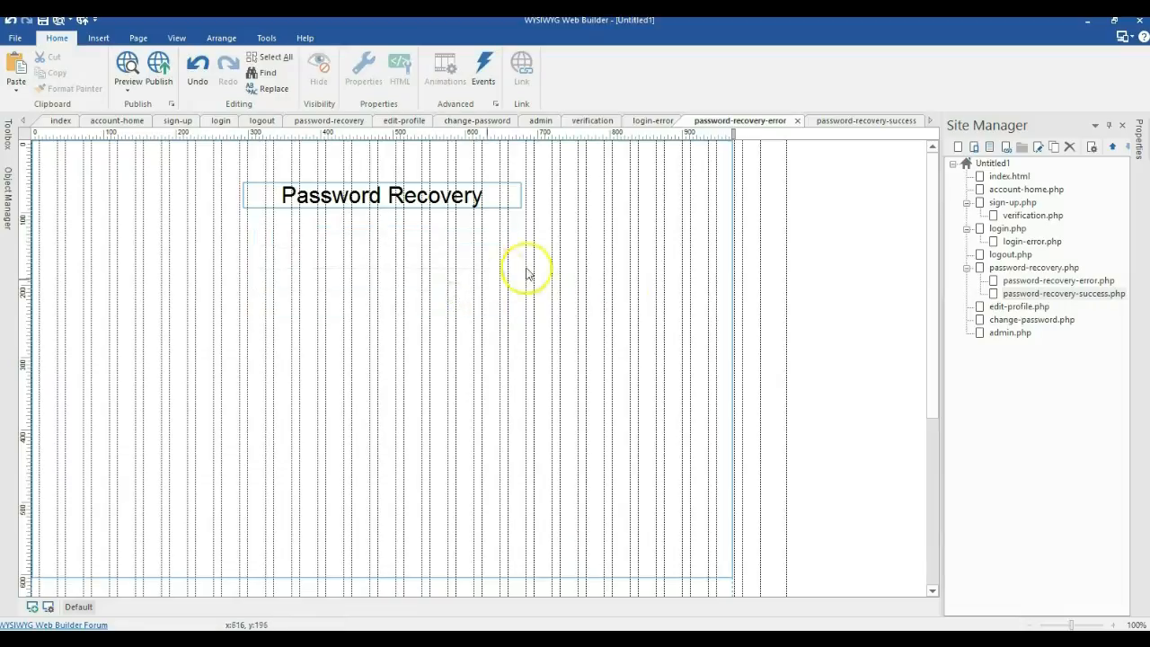
pyautogui.click(474, 191)
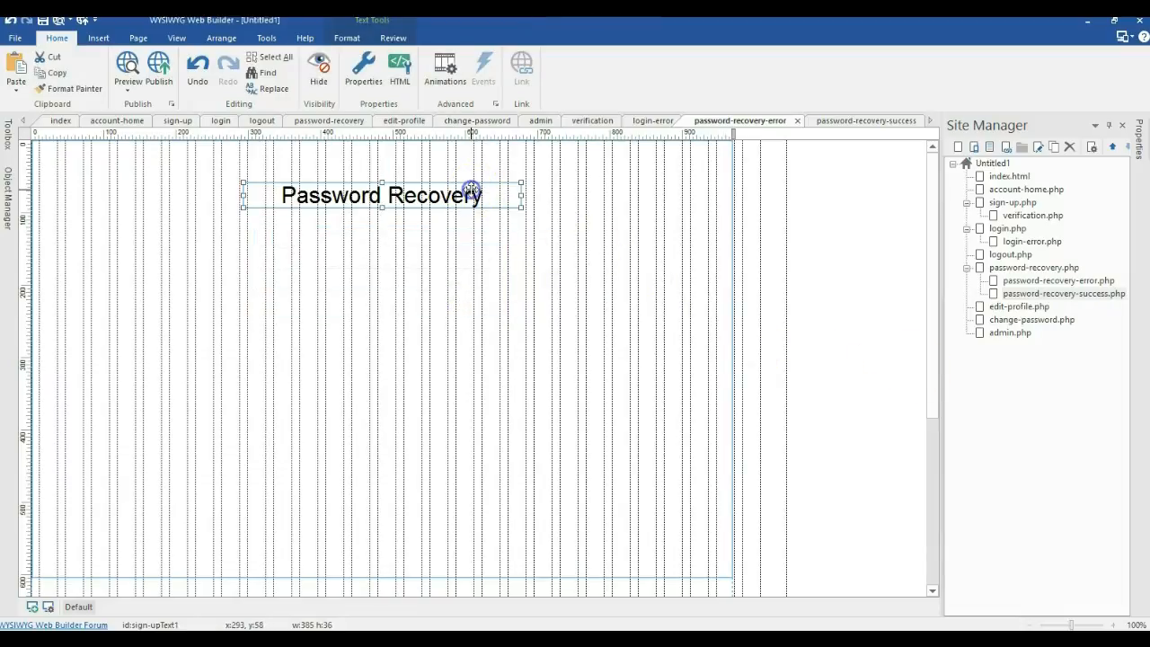
pyautogui.press('Delete')
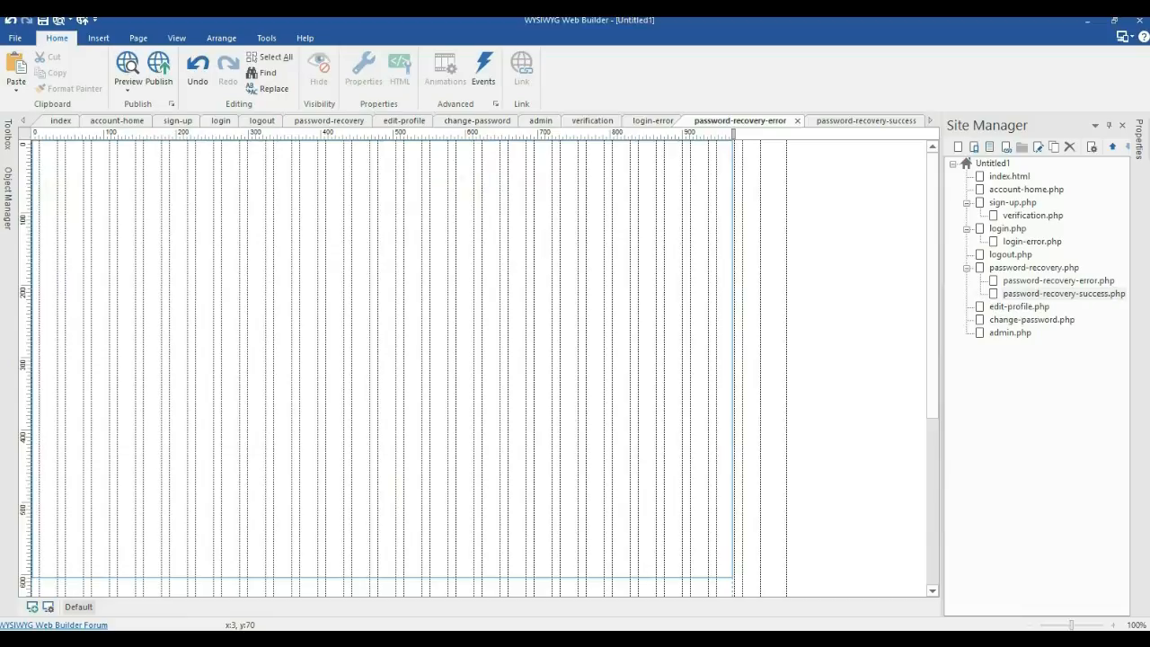
# Step: Paste the recovery-link message text block and centre it horizontally on the page
pyautogui.hotkey('ctrl', 'v')
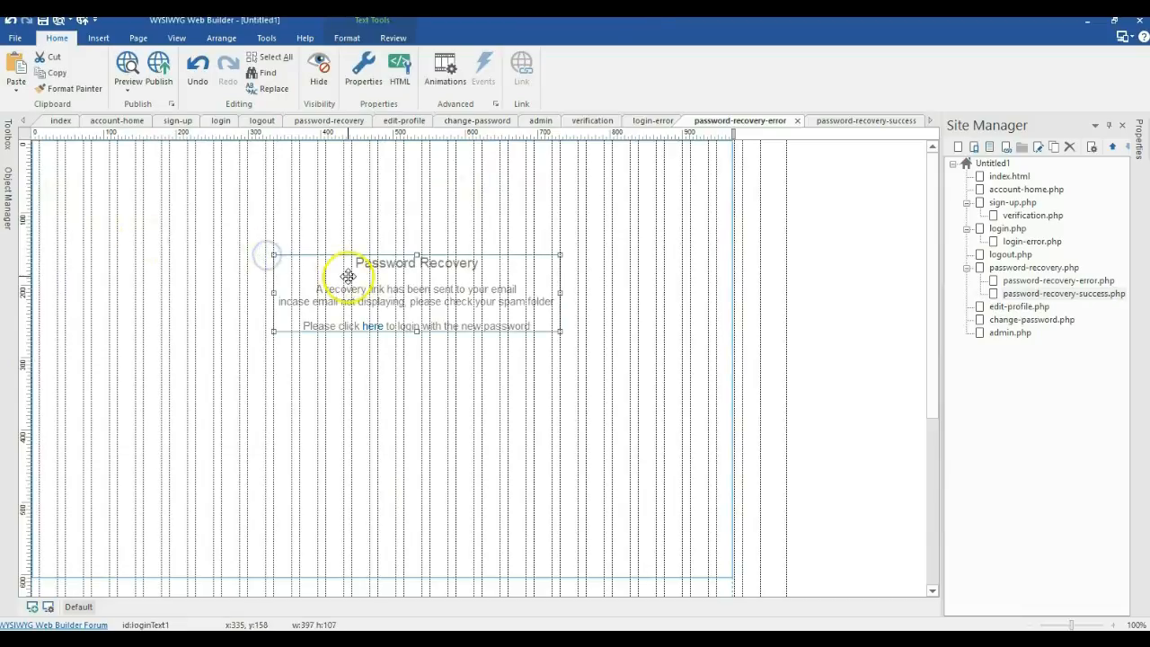
pyautogui.rightClick(343, 273)
pyautogui.moveTo(508, 337)
pyautogui.click(559, 337)
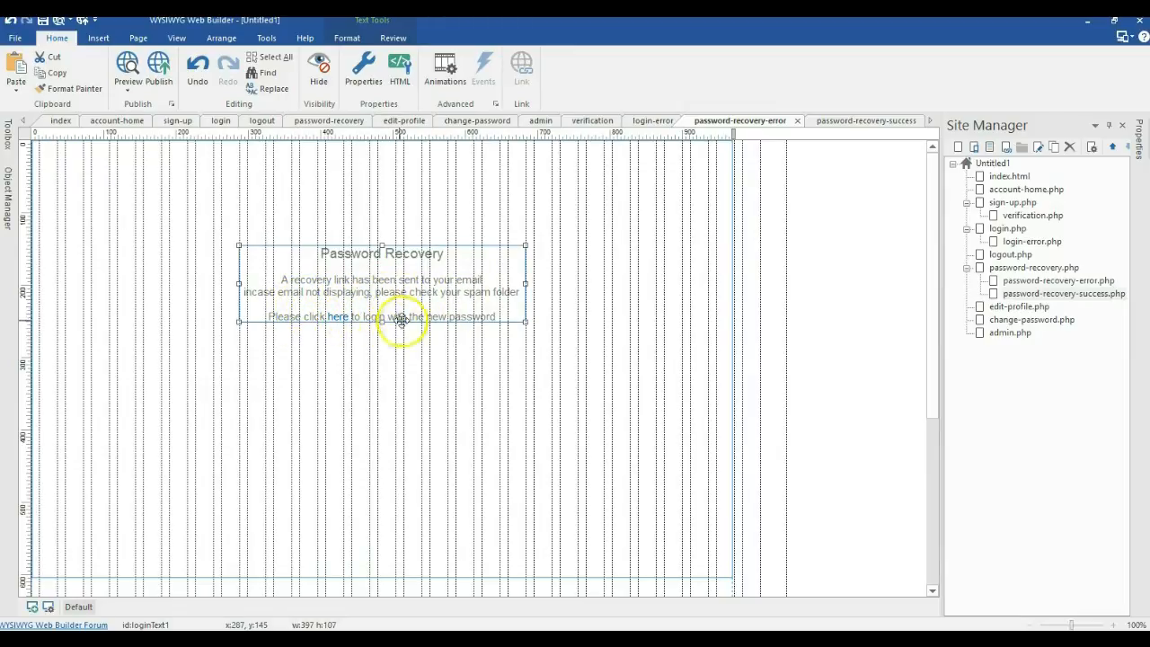
# Step: Hyperlink the word 'here' in the message to the login page, then reopen password-recovery.php
pyautogui.doubleClick(342, 316)
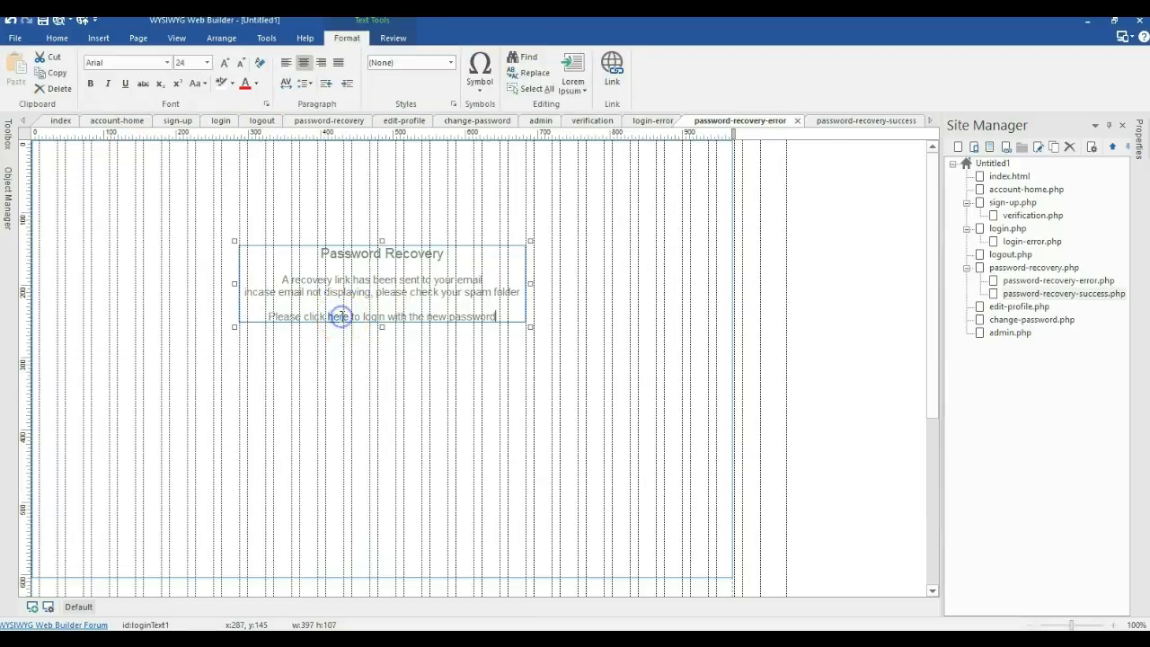
pyautogui.doubleClick(338, 317)
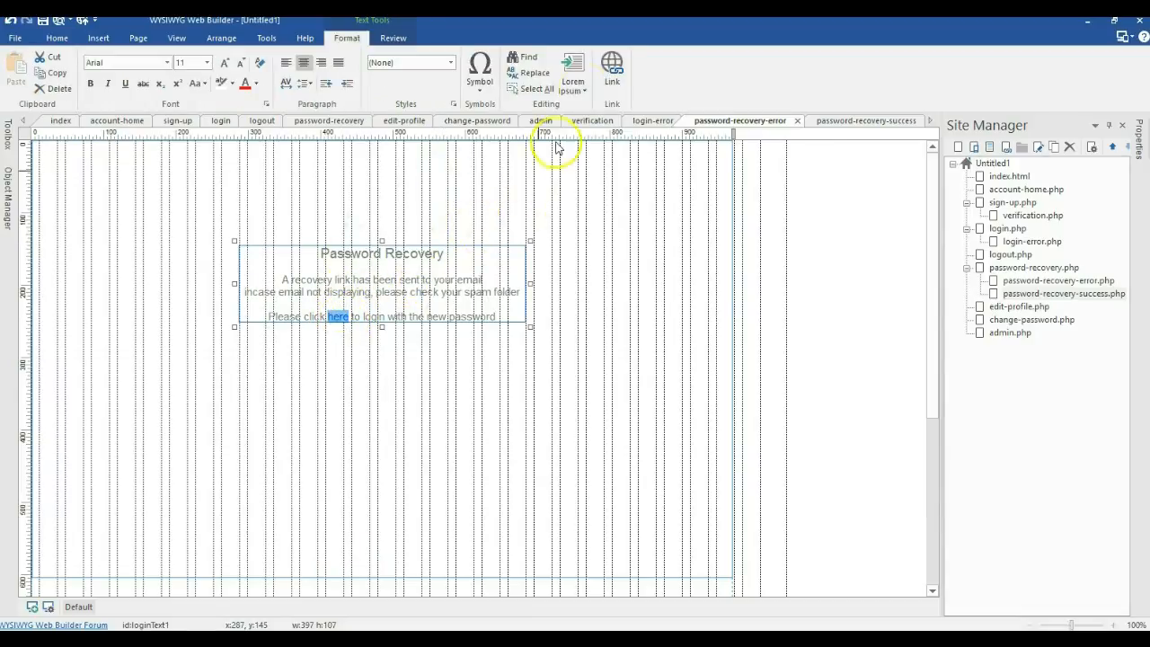
pyautogui.click(611, 67)
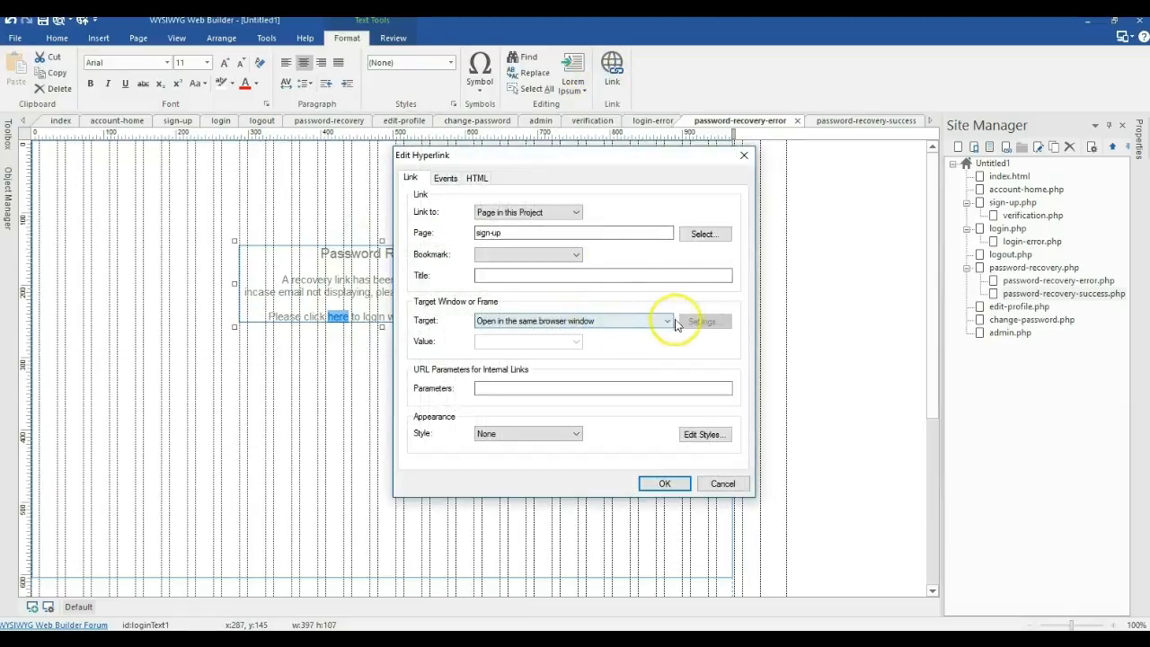
pyautogui.click(701, 232)
pyautogui.doubleClick(473, 244)
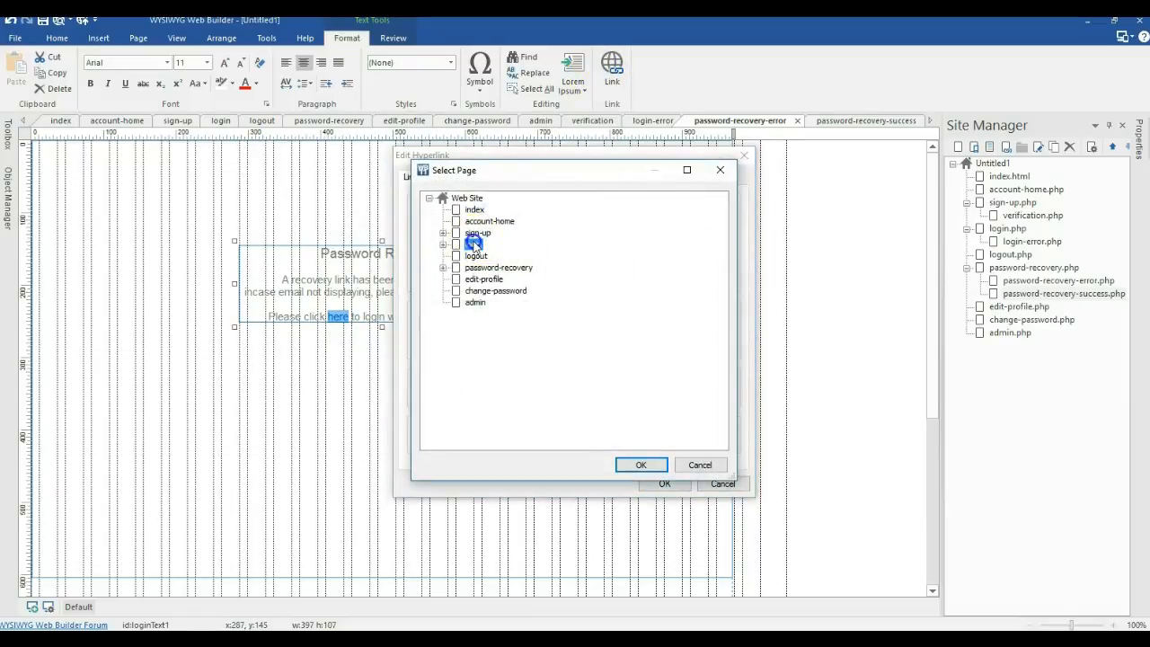
pyautogui.click(663, 484)
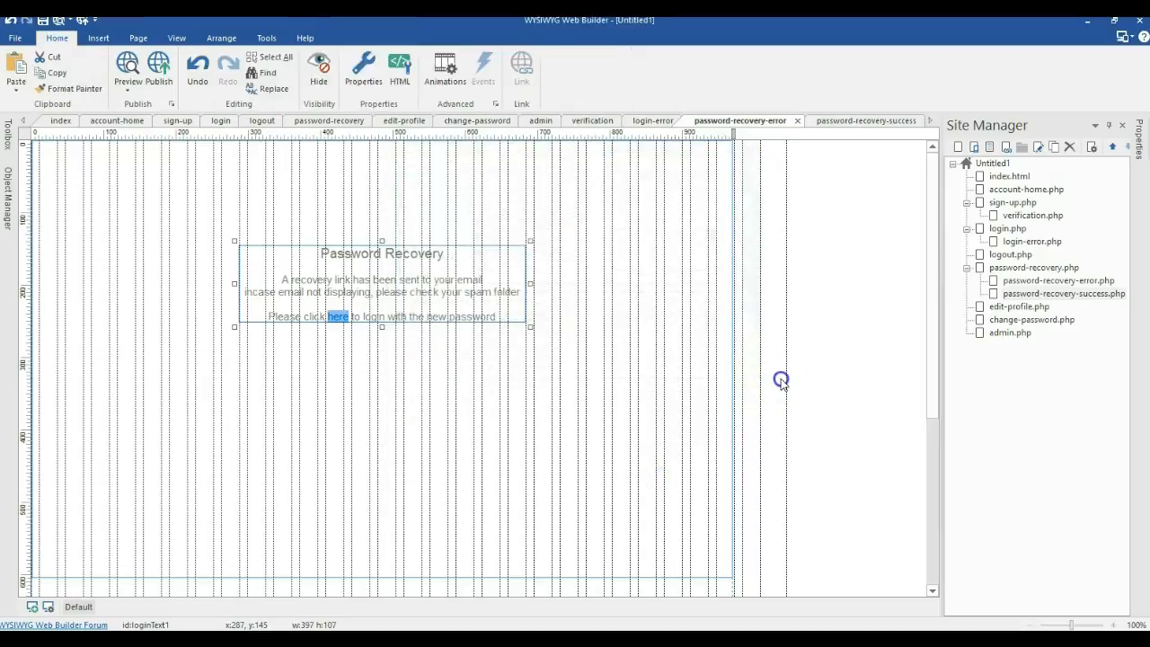
pyautogui.doubleClick(1019, 267)
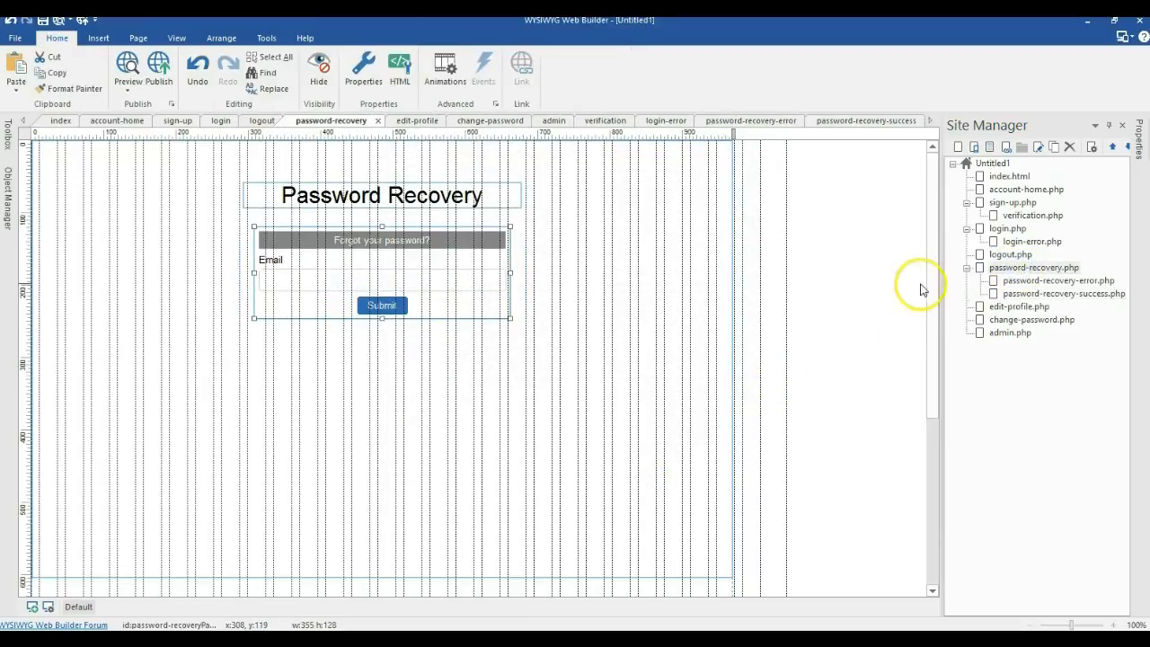
# Step: Set the recovery form's destination to password-recovery-success and its error page to password-recovery-error
pyautogui.doubleClick(474, 260)
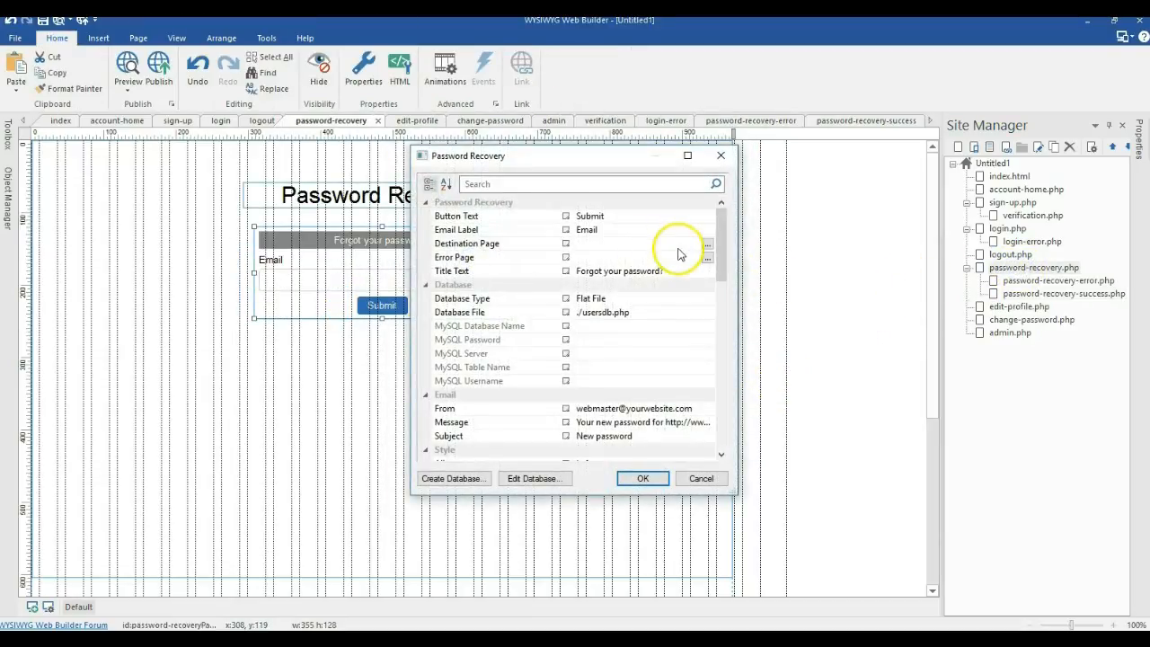
pyautogui.click(707, 243)
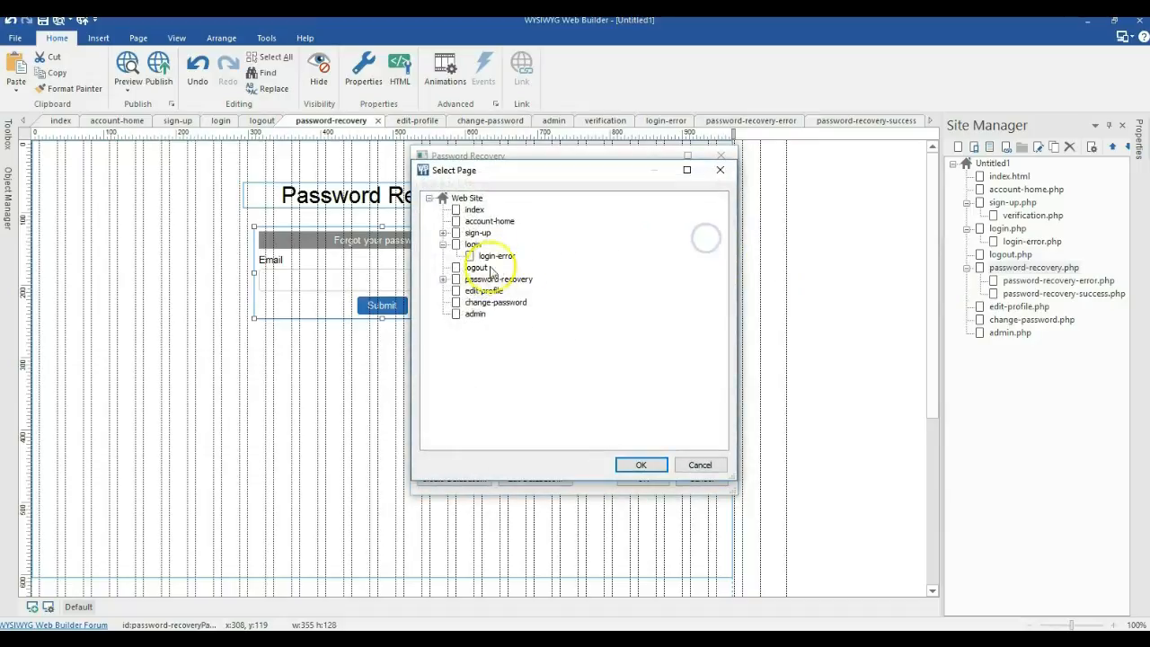
pyautogui.click(443, 279)
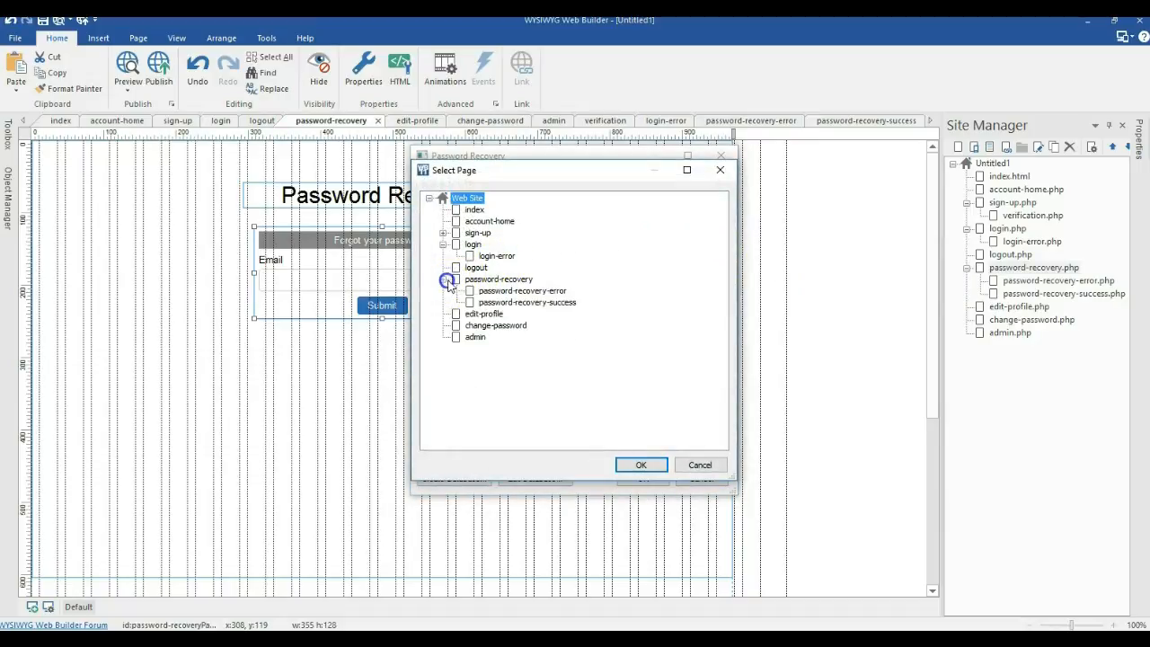
pyautogui.doubleClick(505, 303)
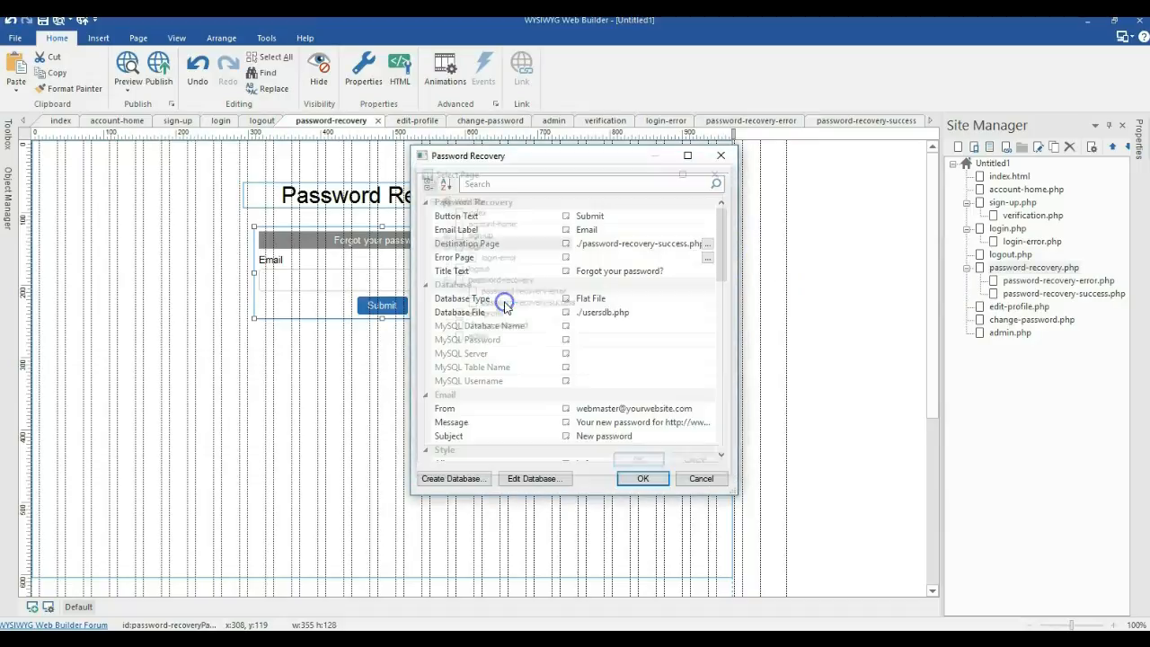
pyautogui.click(706, 258)
pyautogui.doubleClick(539, 279)
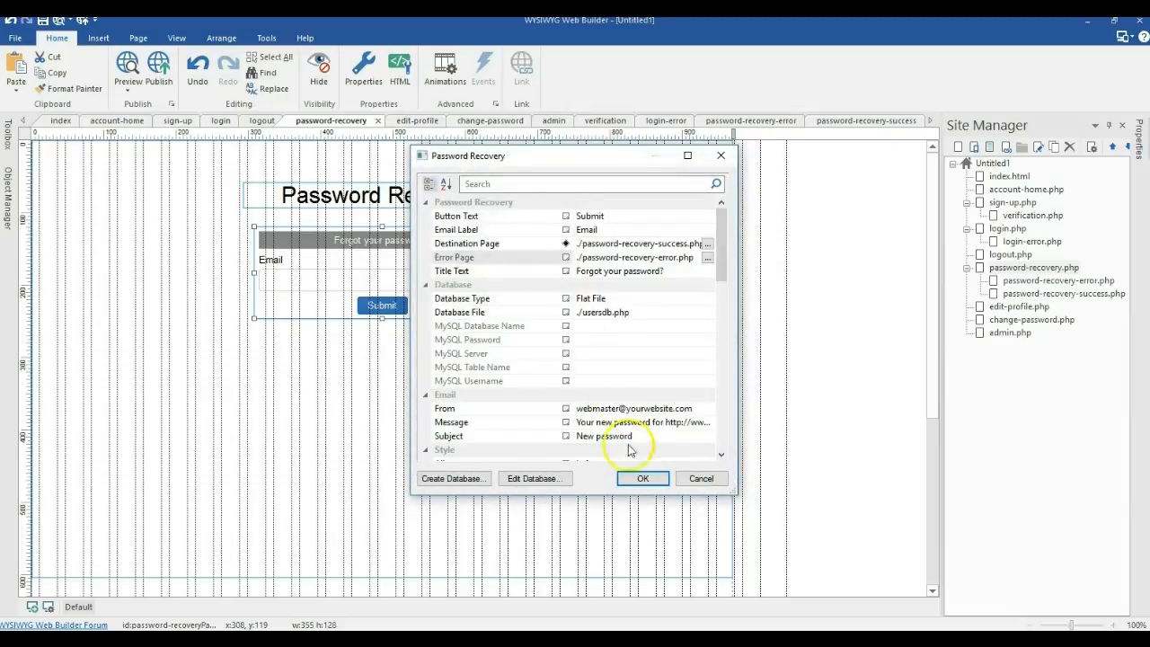
pyautogui.click(641, 479)
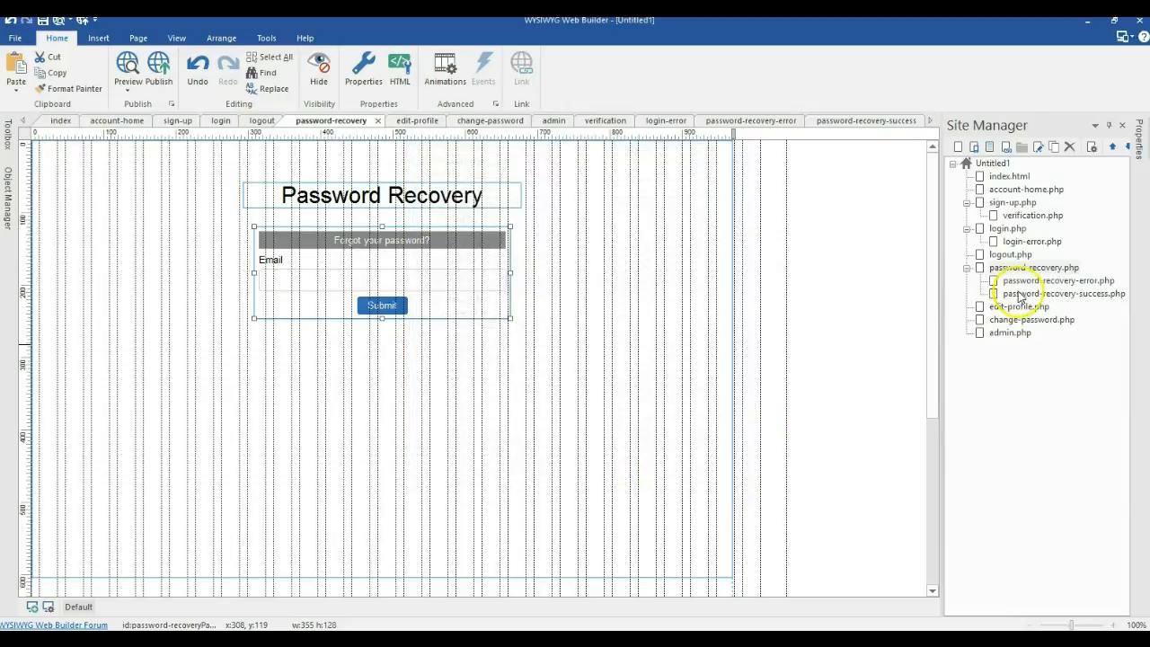
# Step: Copy the Forgot your password form from the success page onto the error page
pyautogui.doubleClick(1033, 280)
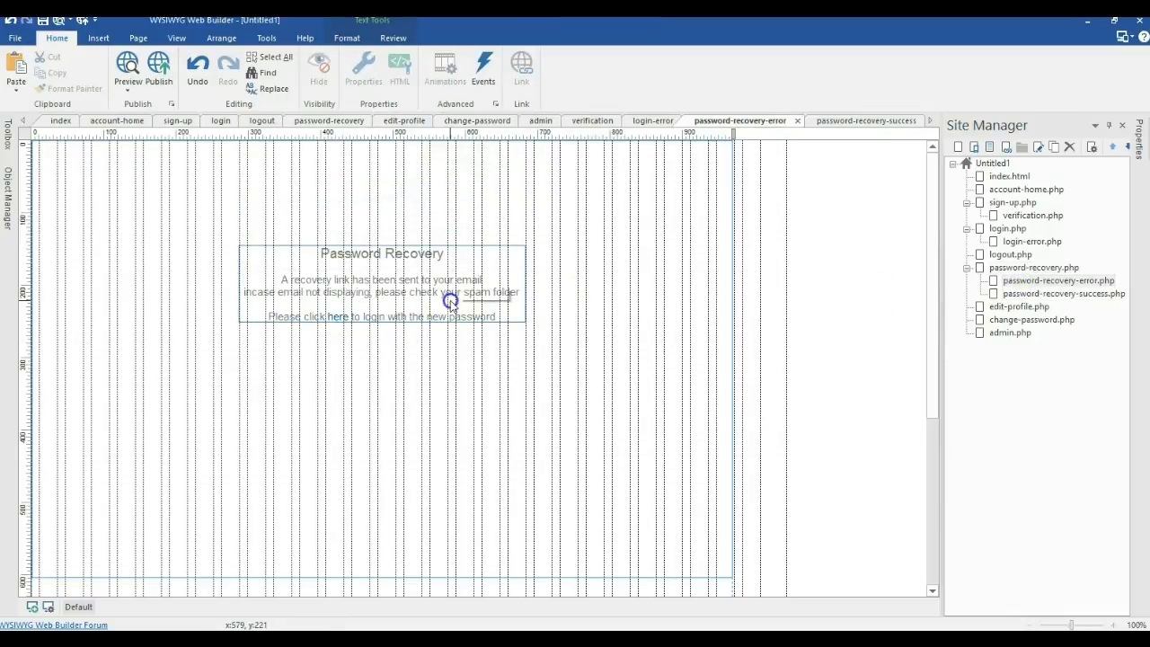
pyautogui.doubleClick(1046, 294)
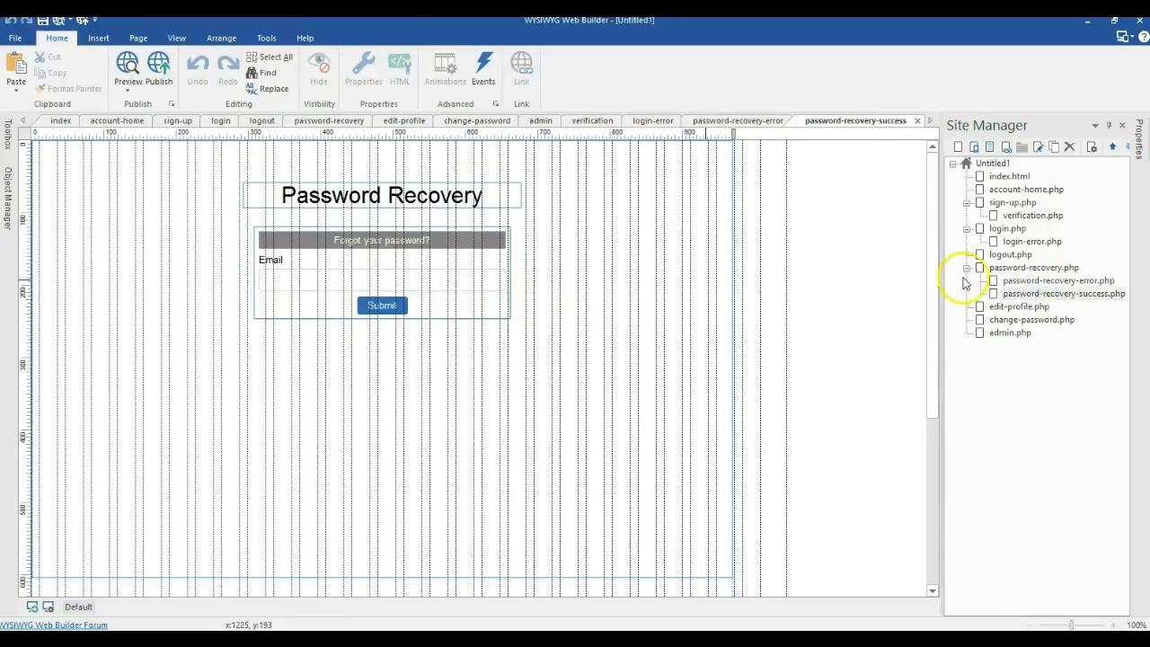
pyautogui.doubleClick(1042, 281)
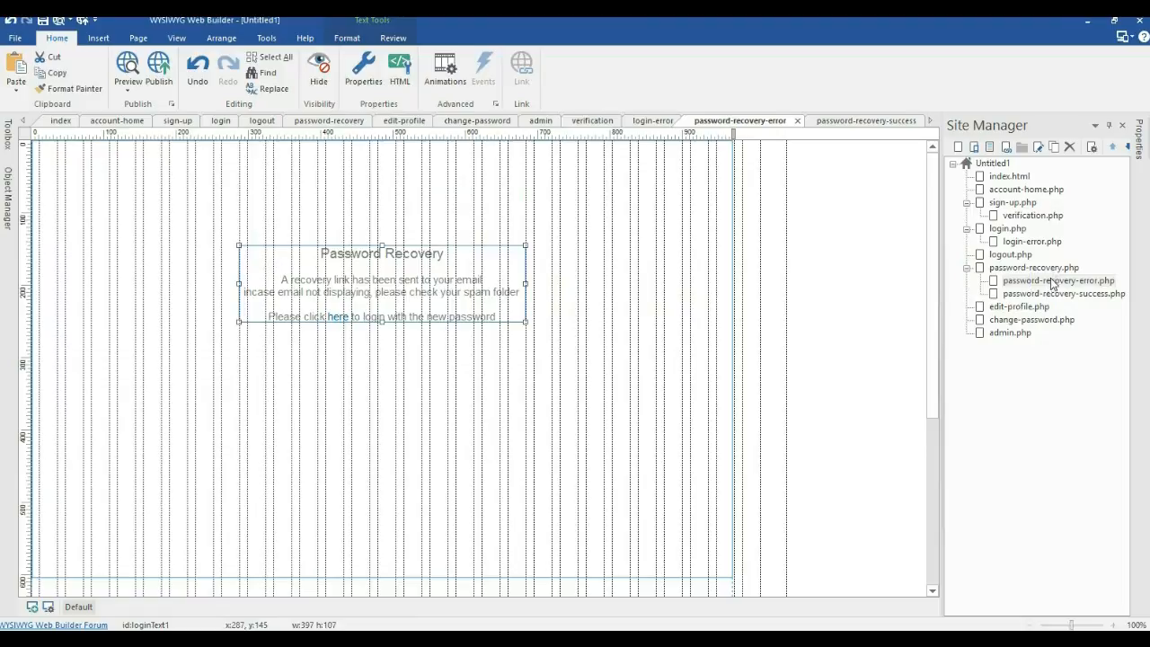
pyautogui.doubleClick(1049, 293)
pyautogui.click(464, 267)
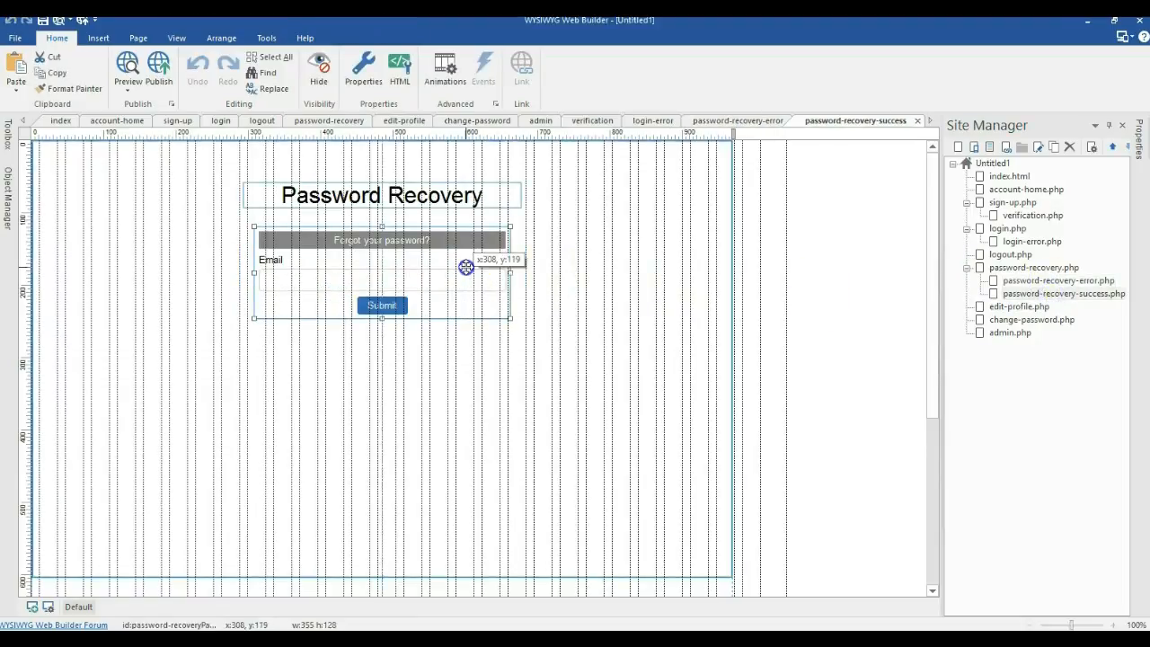
pyautogui.doubleClick(1060, 281)
pyautogui.hotkey('ctrl', 'v')
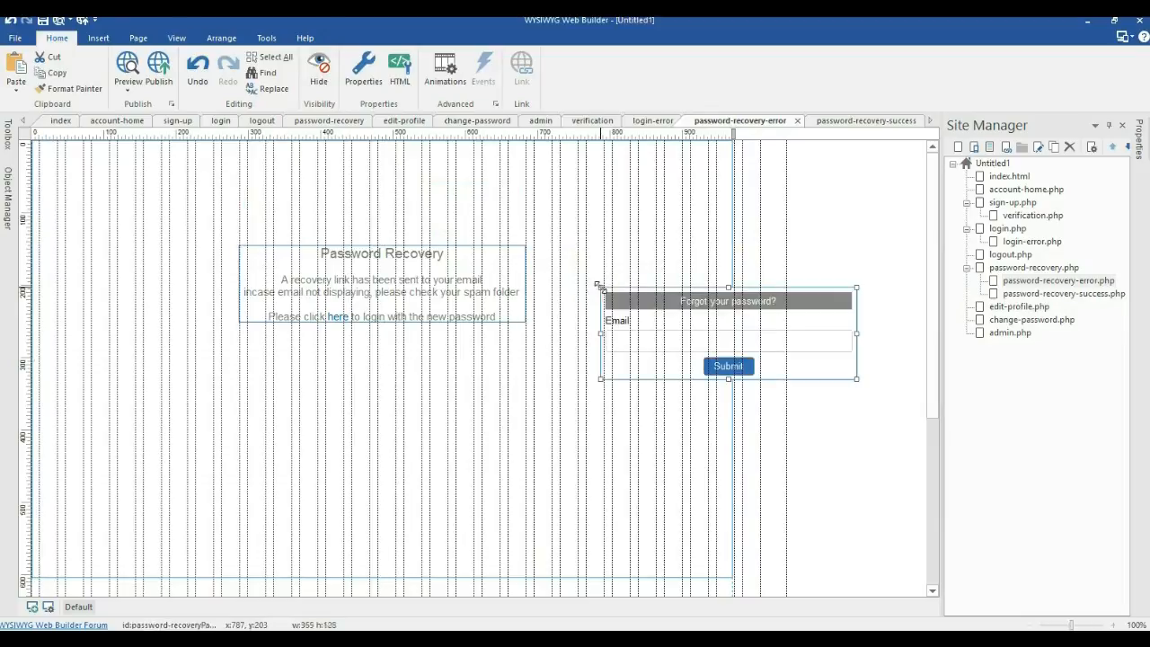
pyautogui.moveTo(641, 320); pyautogui.dragTo(238, 329)
# Step: Move the recovery-link message onto the success page and remove the form there
pyautogui.press('Delete')
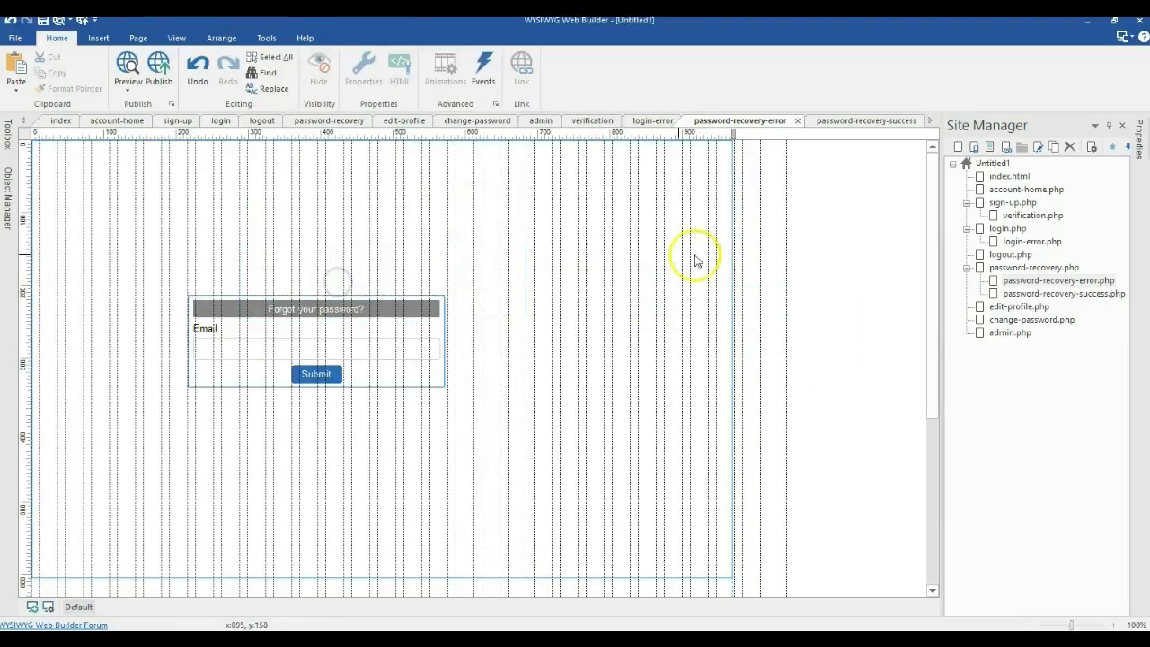
pyautogui.doubleClick(1035, 292)
pyautogui.click(618, 273)
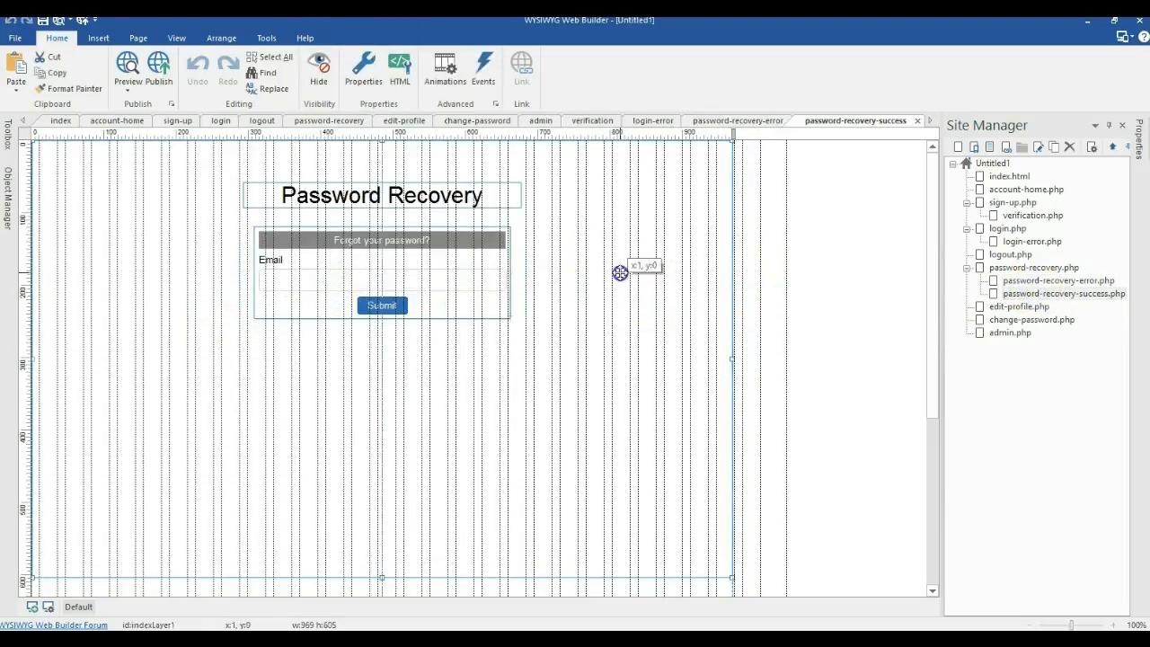
pyautogui.hotkey('ctrl', 'v')
pyautogui.click(373, 266)
pyautogui.press('Delete')
pyautogui.moveTo(656, 303); pyautogui.dragTo(272, 264)
# Step: Cut the Password Recovery title from the success page and centre the message horizontally
pyautogui.click(324, 208)
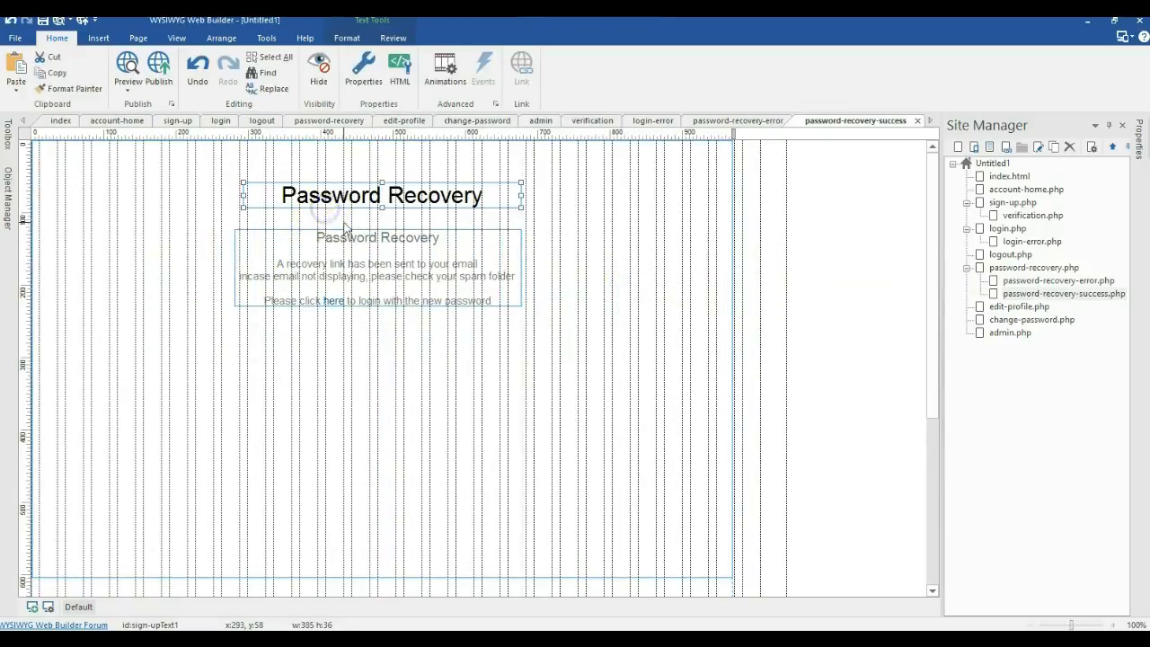
pyautogui.press('Delete')
pyautogui.rightClick(351, 251)
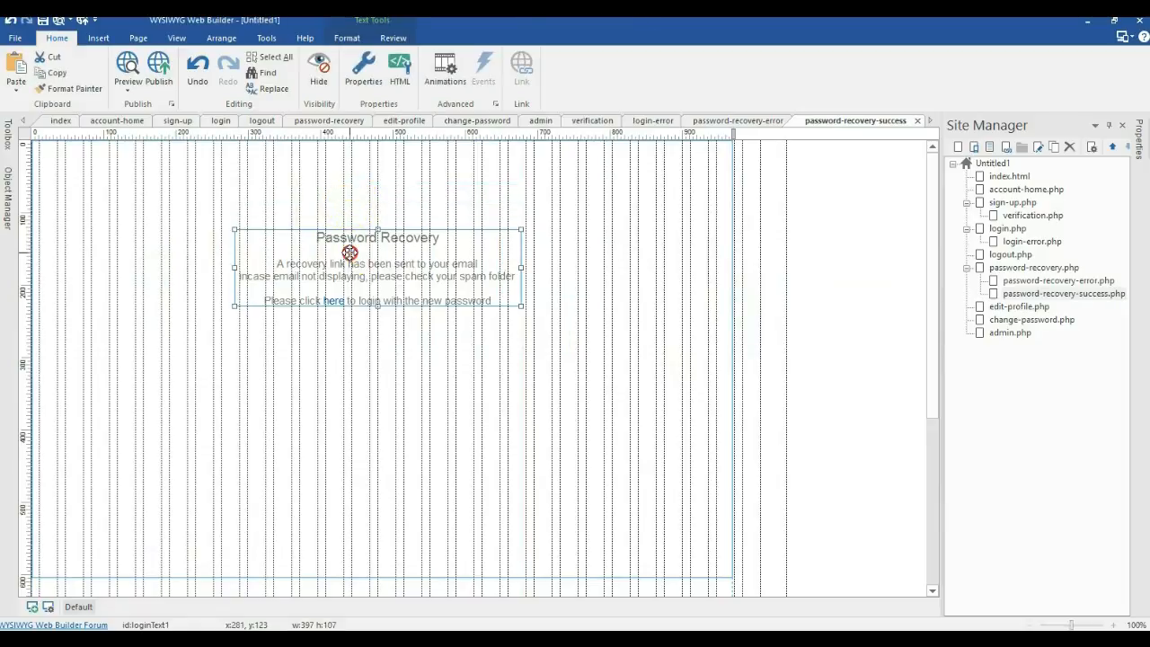
pyautogui.moveTo(503, 336)
pyautogui.click(543, 336)
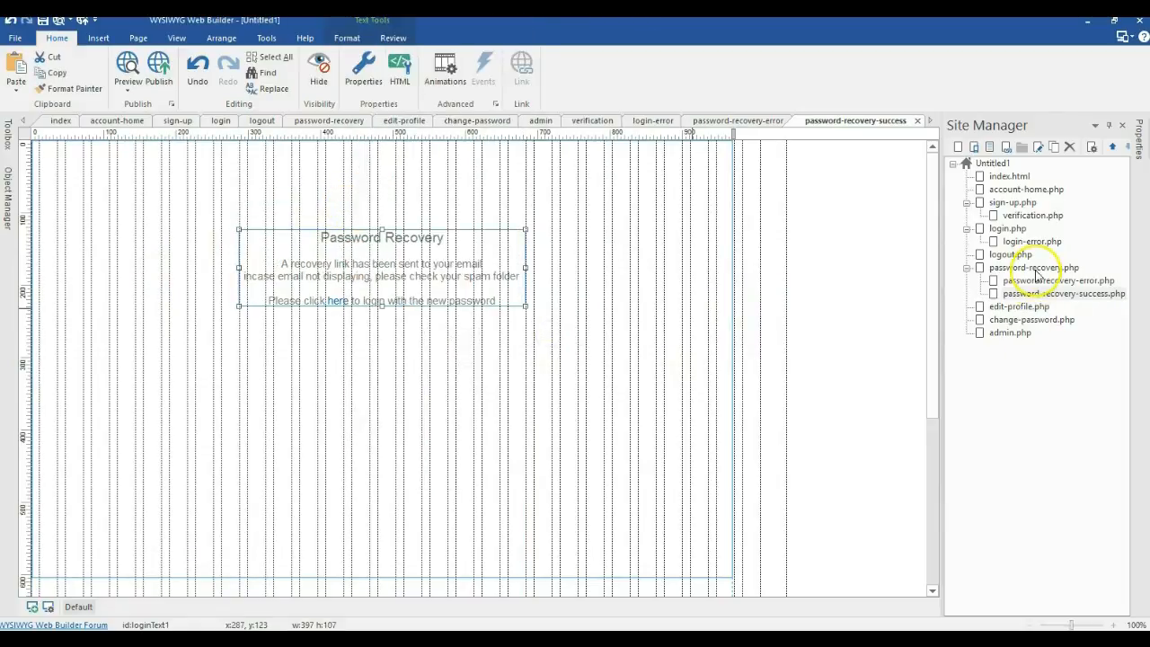
# Step: Paste the Password Recovery title on the error page and centre both title and form horizontally
pyautogui.doubleClick(1031, 284)
pyautogui.hotkey('ctrl', 'v')
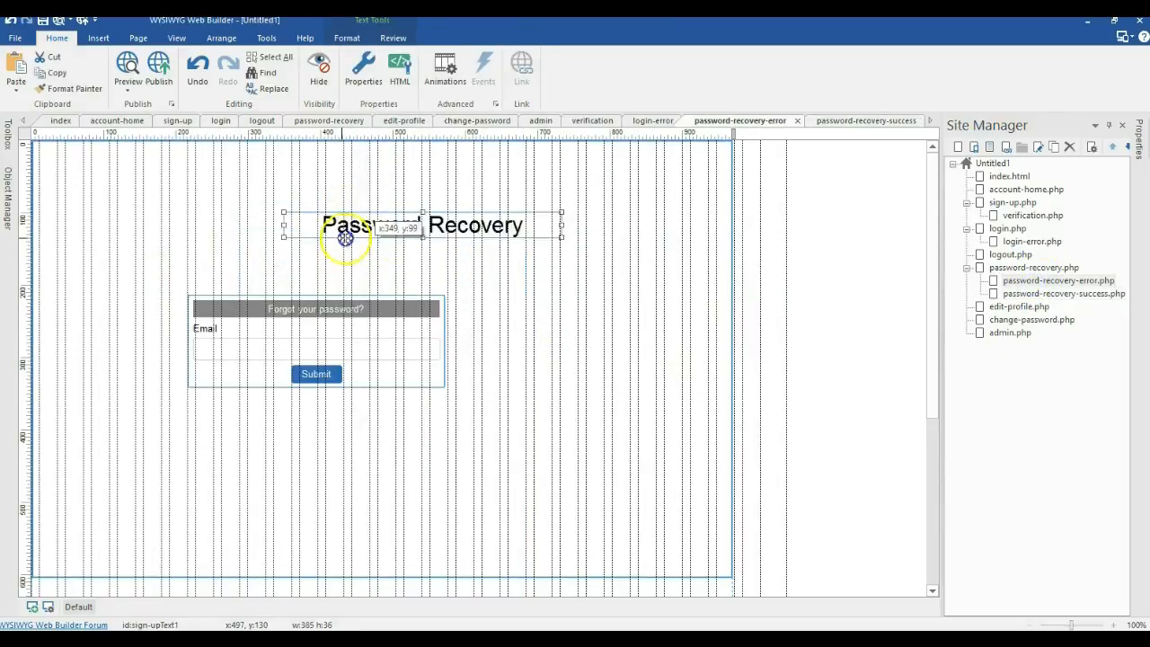
pyautogui.click(342, 227)
pyautogui.rightClick(342, 227)
pyautogui.moveTo(489, 336)
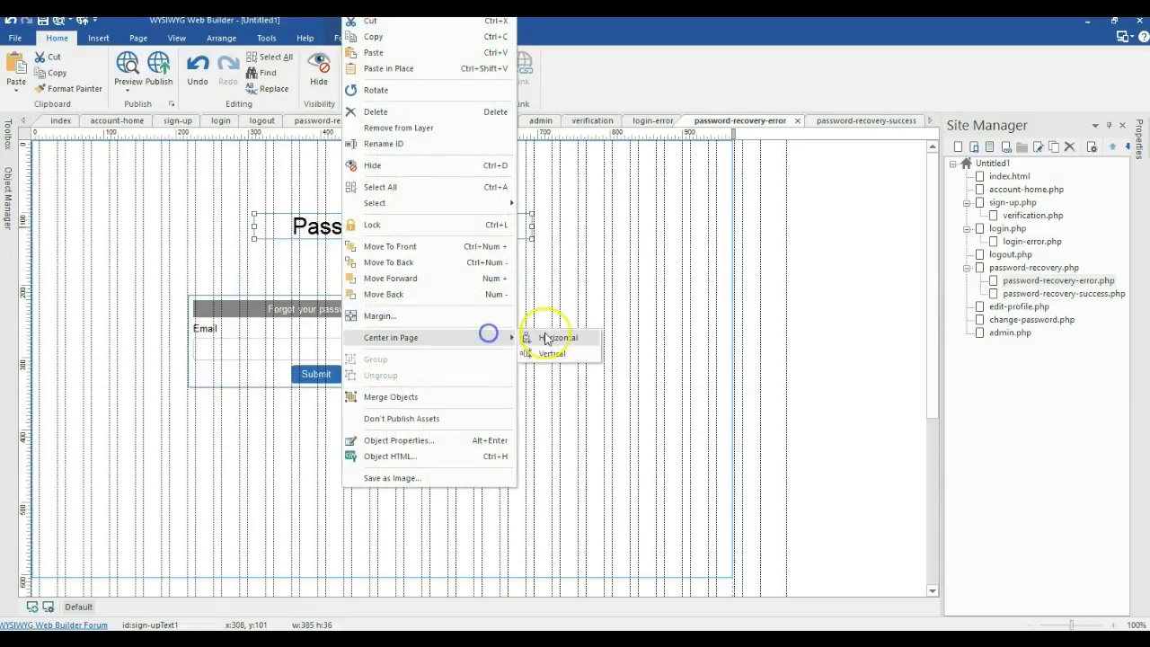
pyautogui.click(543, 334)
pyautogui.moveTo(424, 339); pyautogui.dragTo(469, 302)
pyautogui.rightClick(469, 302)
pyautogui.click(603, 257)
pyautogui.click(660, 258)
pyautogui.click(1060, 282)
# Step: Point the copied form to password-recovery-success.php on success and password-recovery-error.php on failure
pyautogui.doubleClick(299, 320)
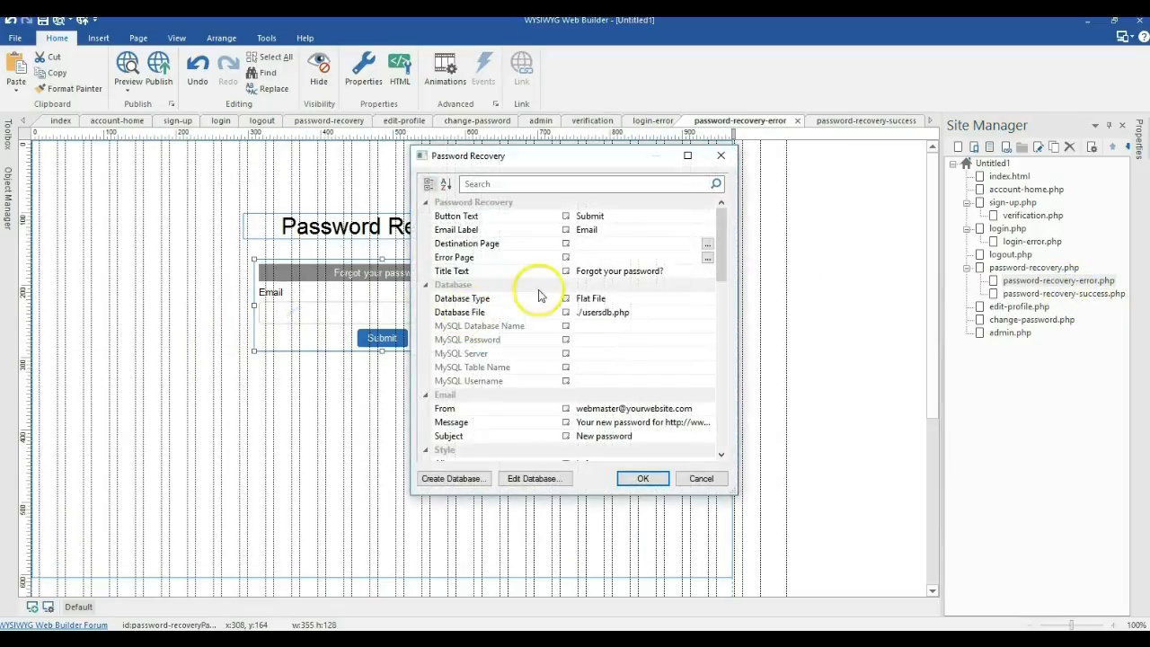
pyautogui.click(704, 247)
pyautogui.click(508, 293)
pyautogui.doubleClick(508, 292)
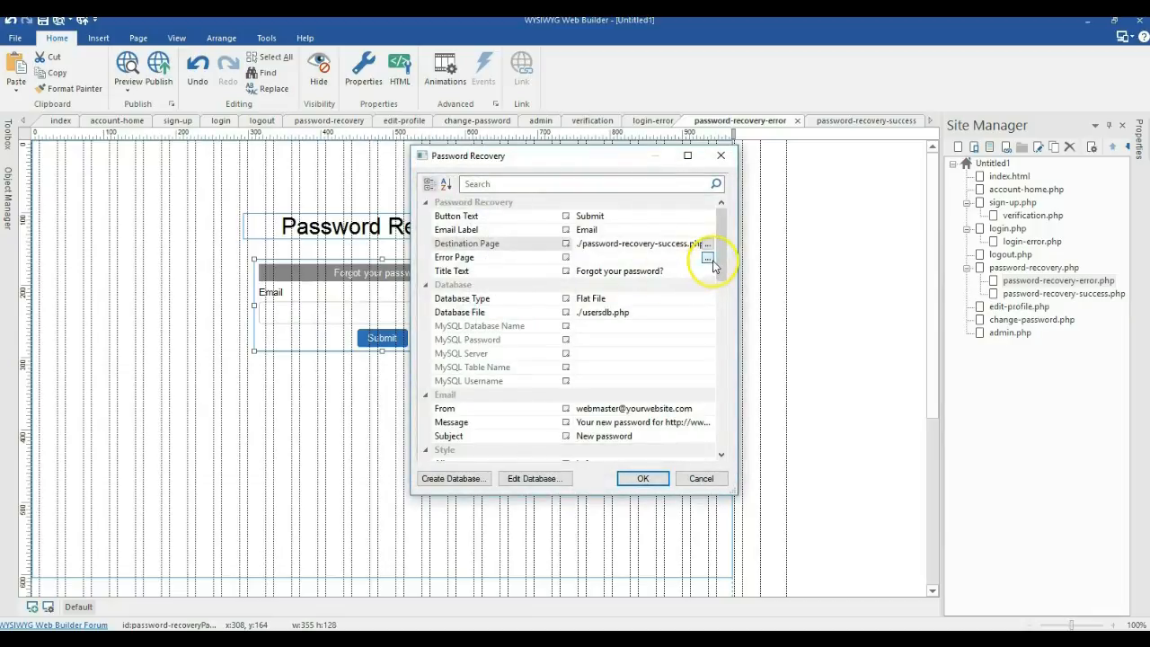
pyautogui.click(711, 260)
pyautogui.doubleClick(519, 280)
pyautogui.click(641, 474)
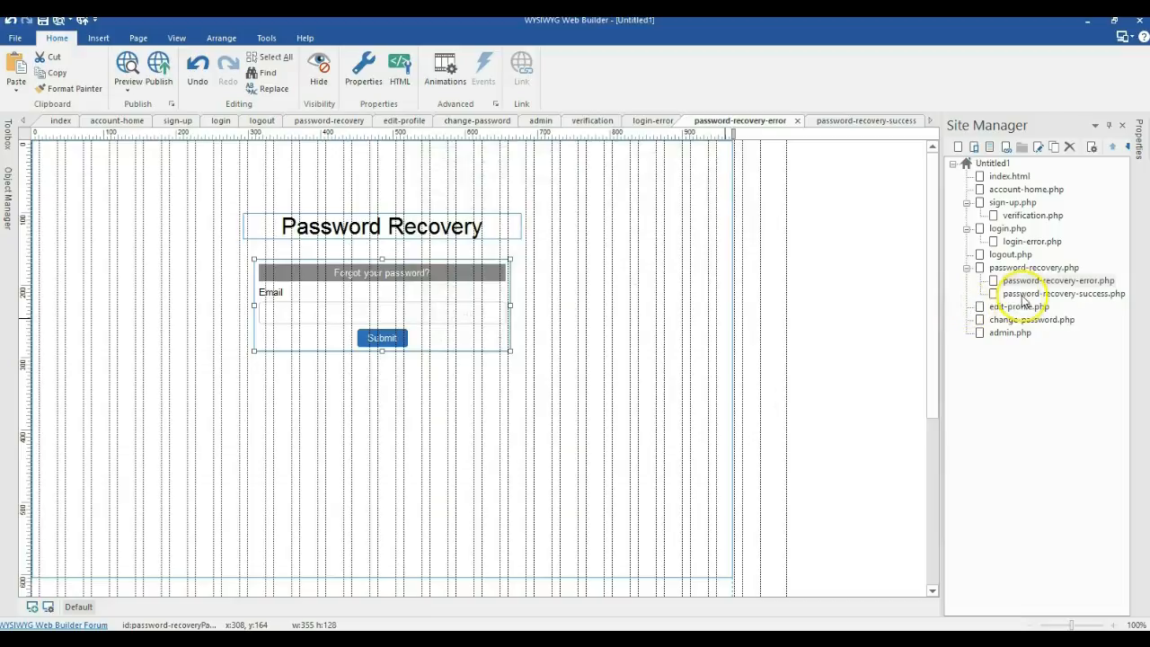
# Step: On edit-profile.php, centre the Edit Profile form horizontally and reconfirm its settings
pyautogui.doubleClick(1001, 306)
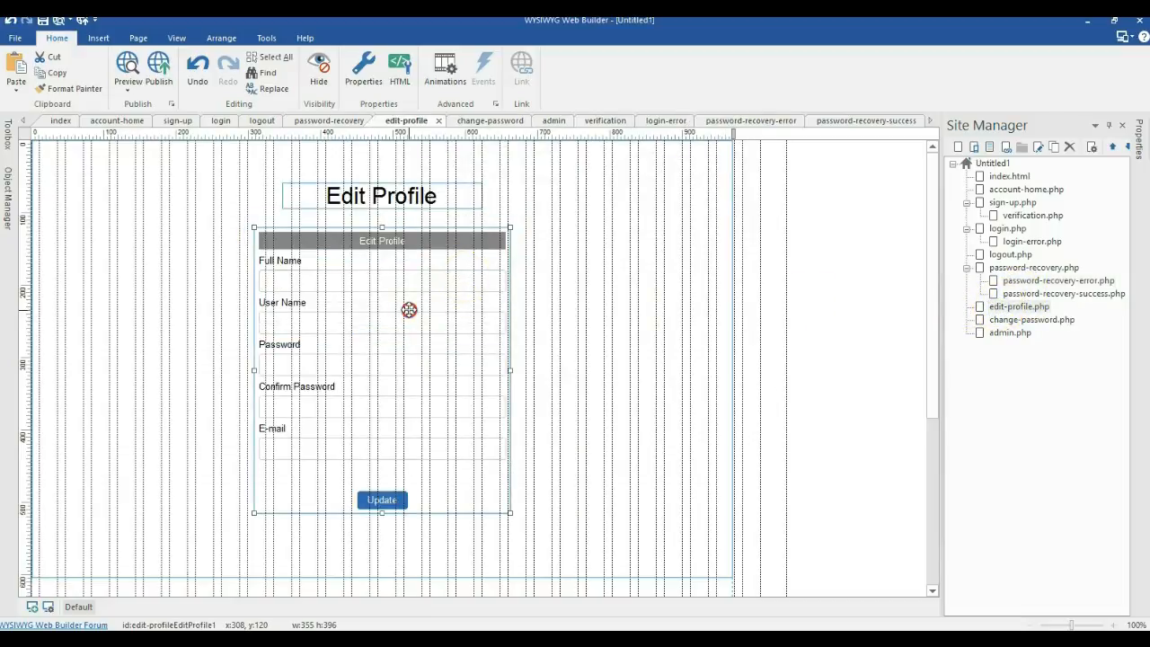
pyautogui.rightClick(408, 309)
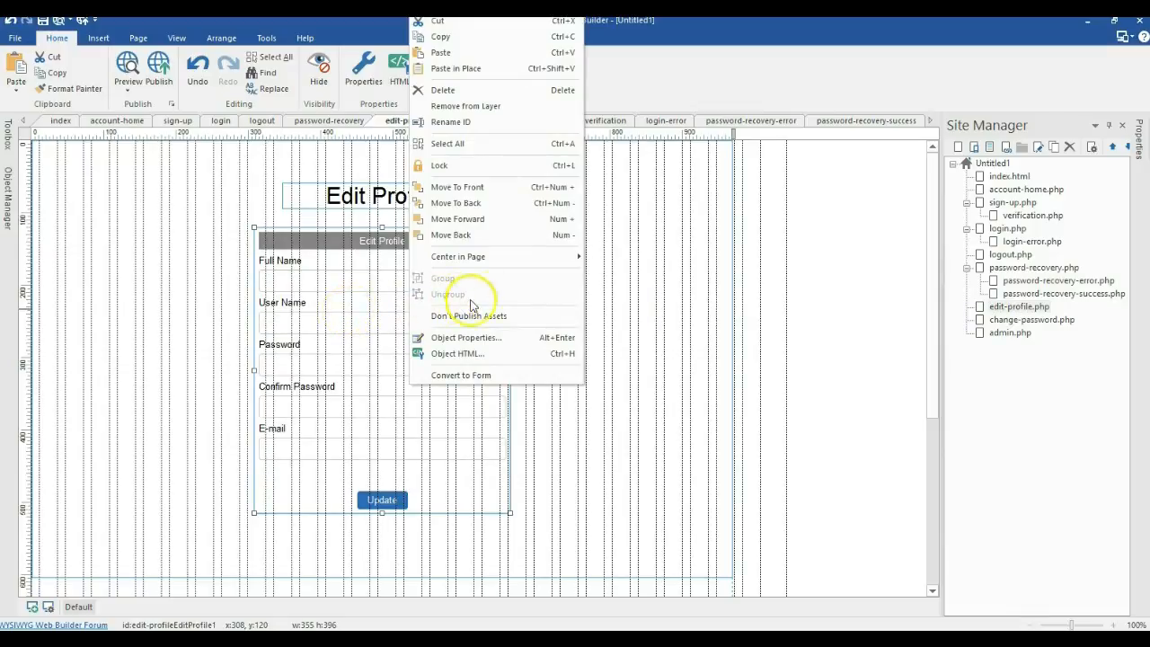
pyautogui.moveTo(532, 257)
pyautogui.click(605, 259)
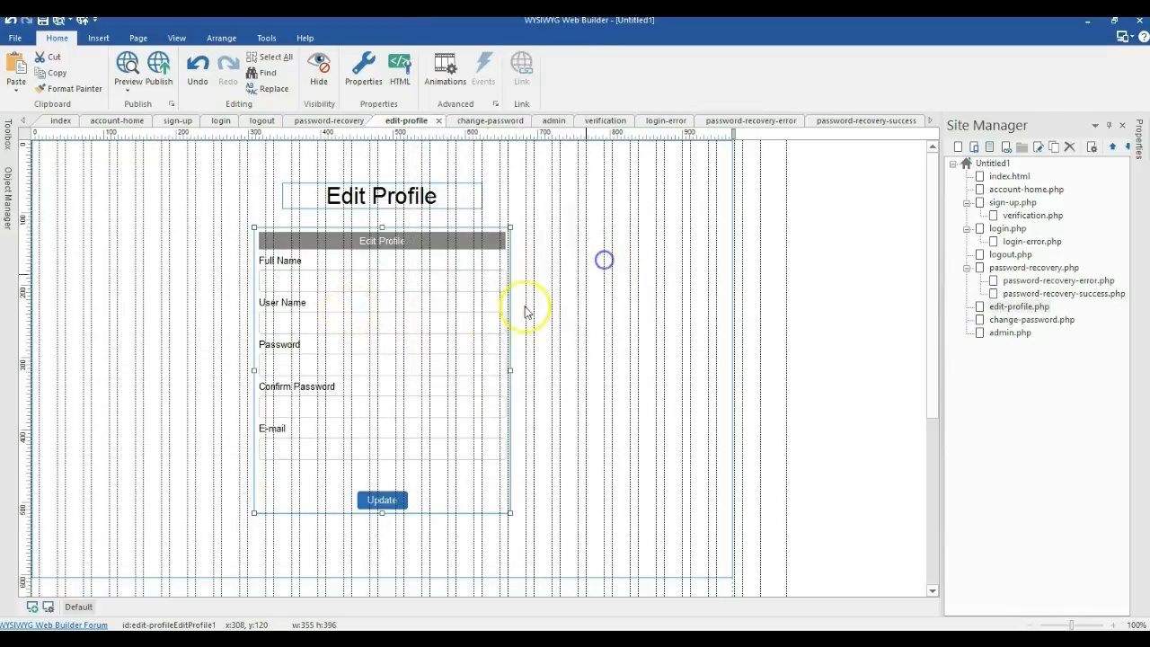
pyautogui.doubleClick(486, 313)
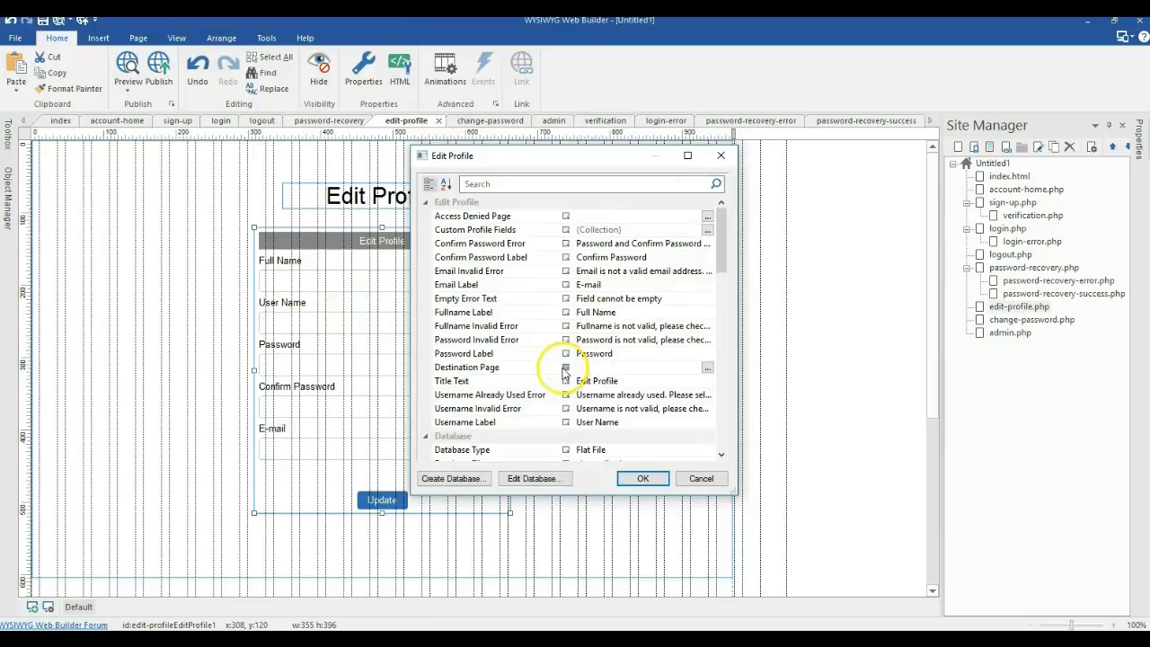
pyautogui.scroll(-1, 658, 404)
pyautogui.scroll(1, 660, 403)
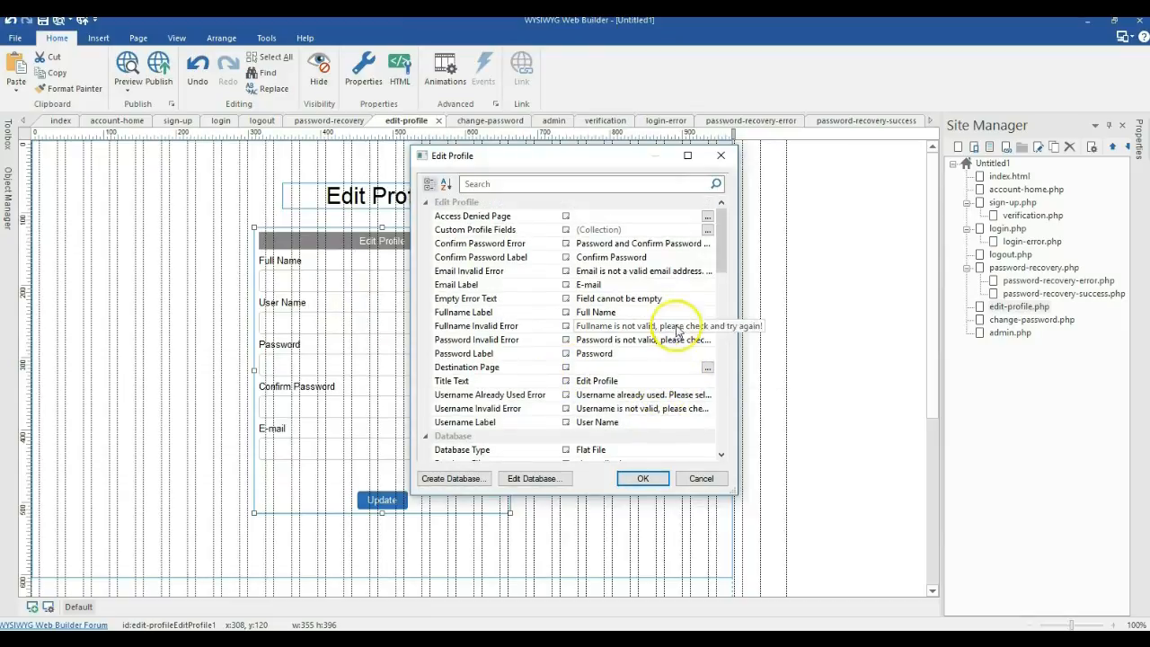
pyautogui.click(634, 478)
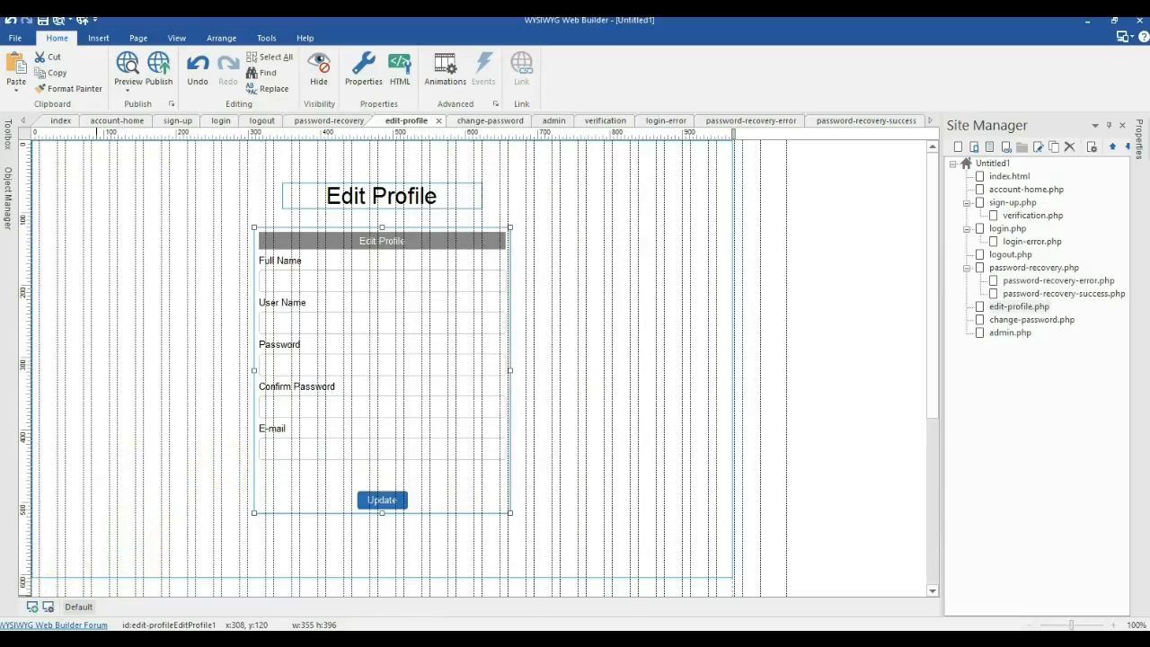
# Step: Add a new page under edit-profile.php and rename it edit-profile-denied
pyautogui.click(376, 373)
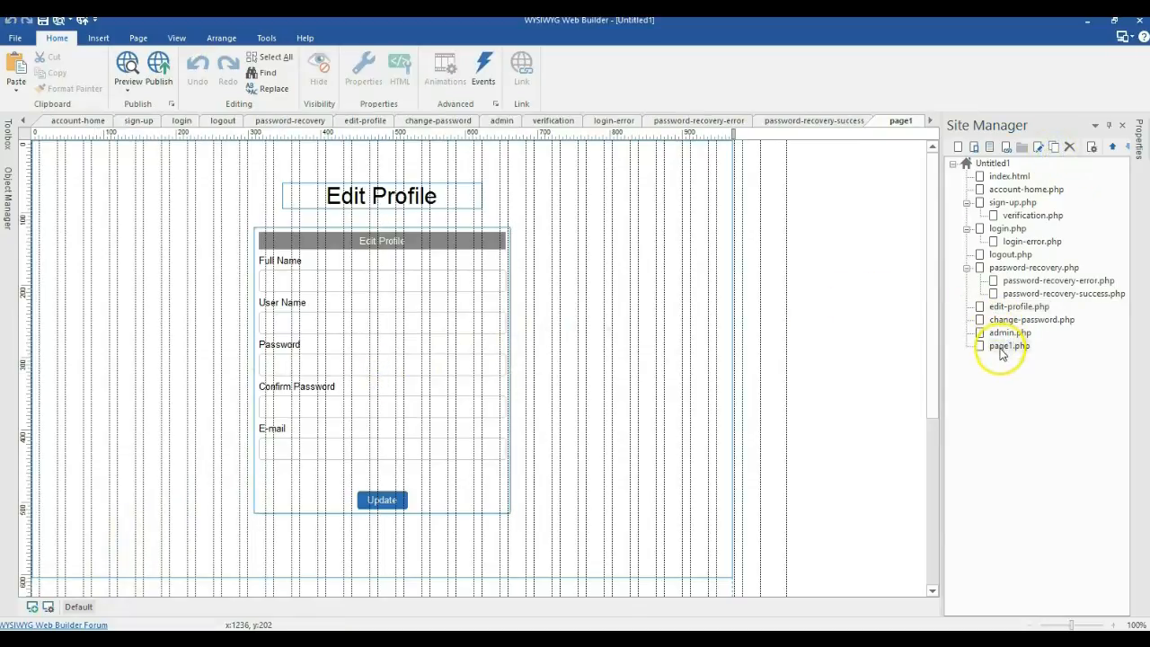
pyautogui.moveTo(1003, 332); pyautogui.dragTo(1006, 312)
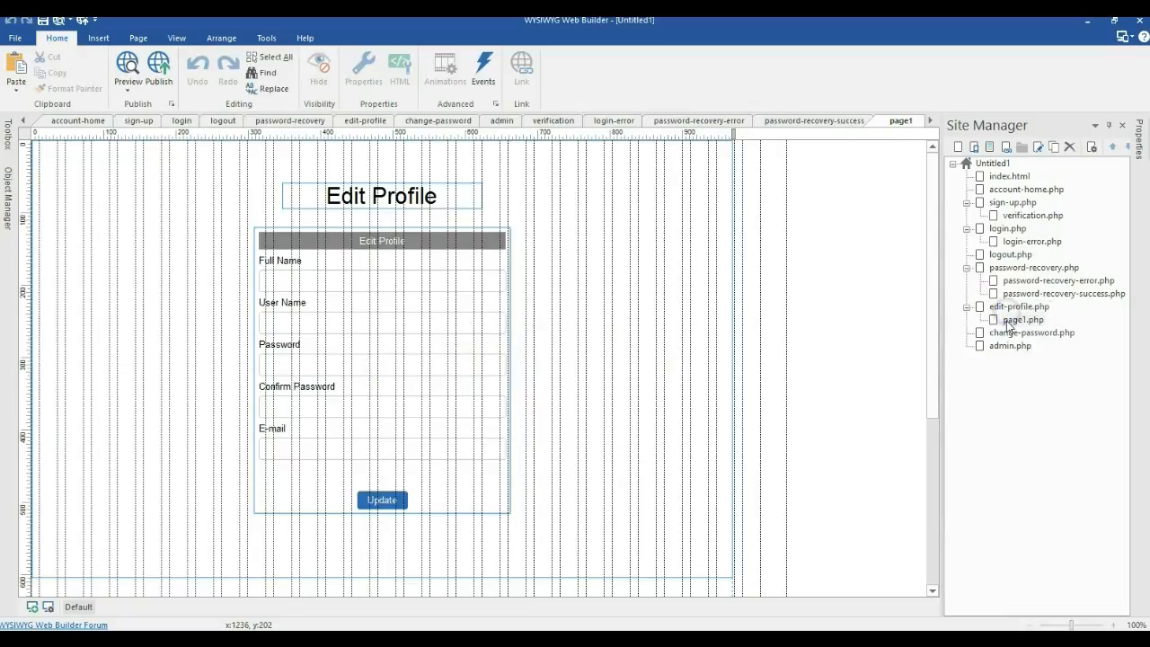
pyautogui.rightClick(1007, 321)
pyautogui.click(994, 180)
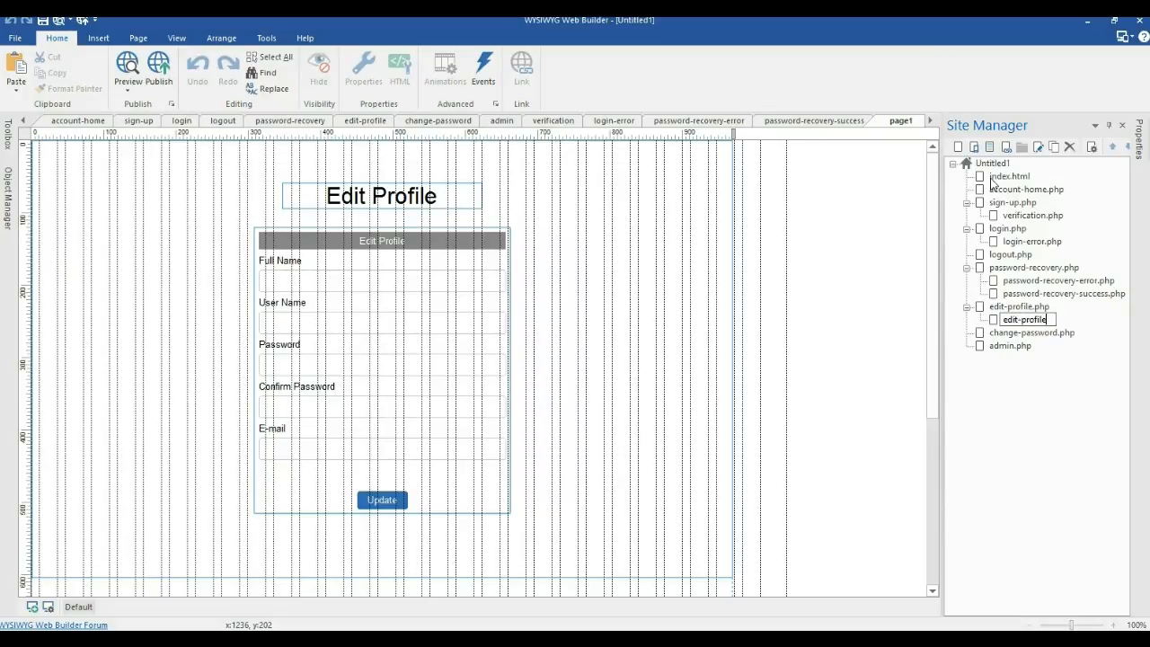
pyautogui.press('Return')
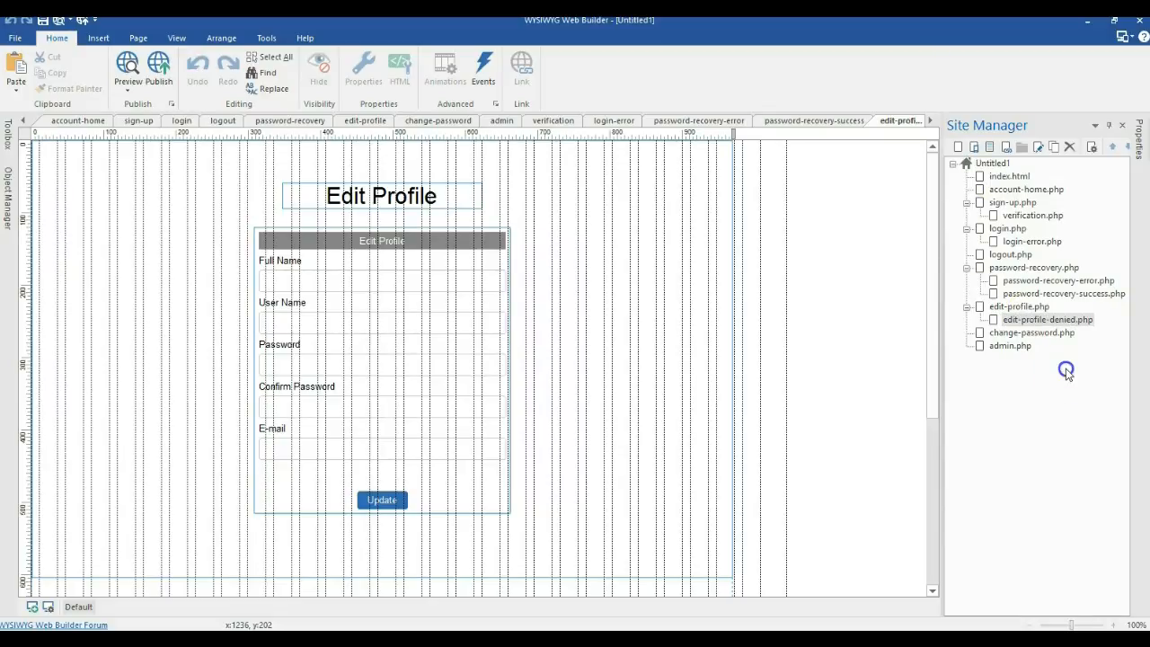
# Step: Add an edit-profile-destination sub-page and delete the form from it
pyautogui.click(1056, 147)
pyautogui.rightClick(1031, 333)
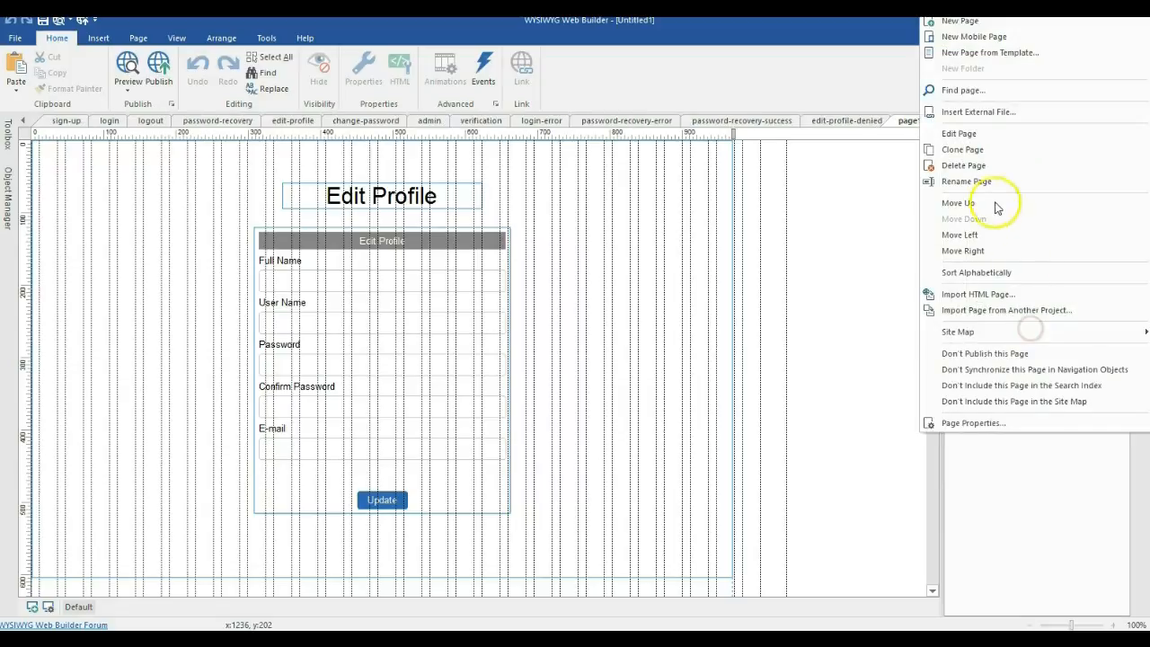
pyautogui.click(986, 179)
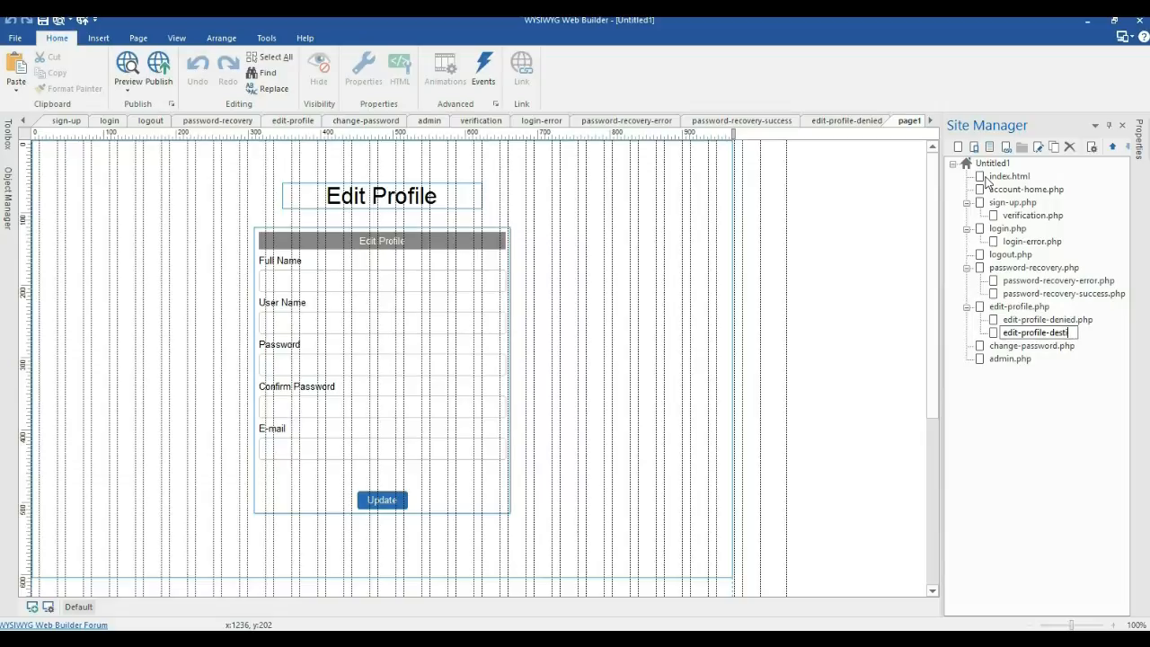
pyautogui.press('Return')
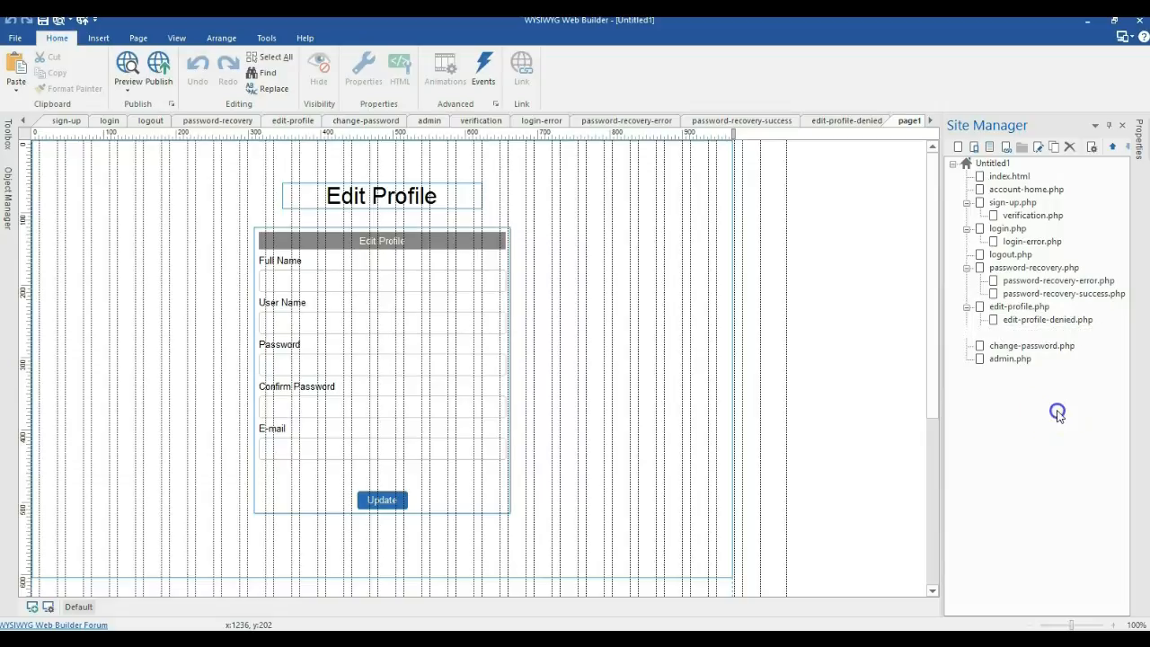
pyautogui.click(454, 400)
pyautogui.press('Delete')
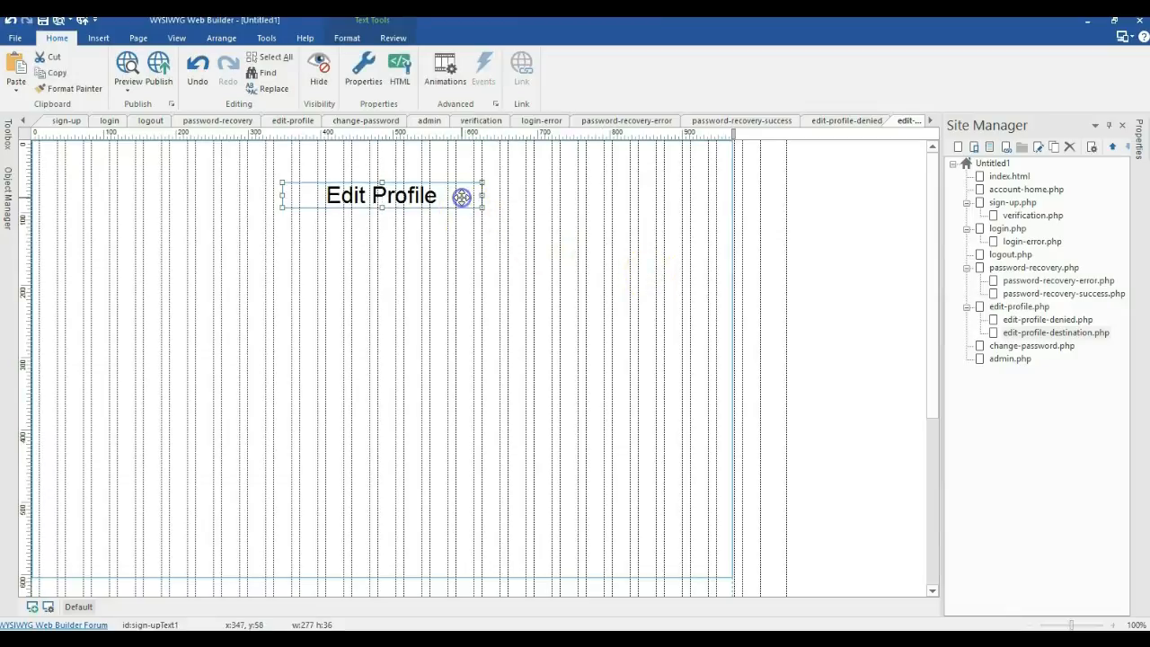
# Step: Change the edit-profile-denied heading to 'Edit Profile Denied', widen its box and centre it
pyautogui.click(1039, 320)
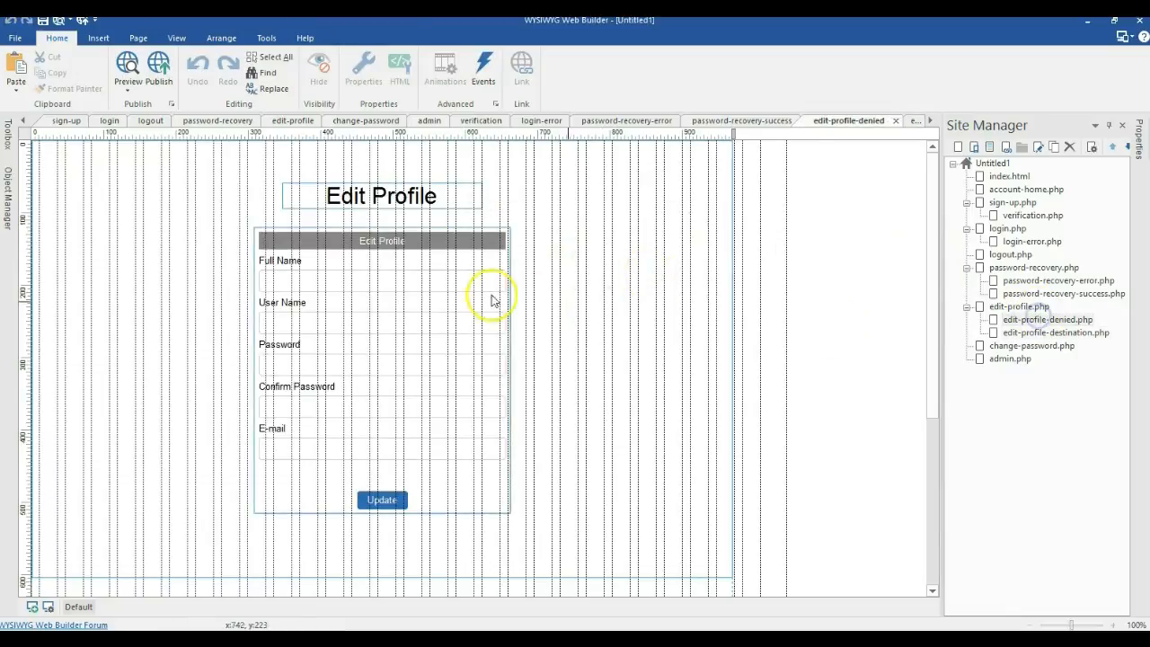
pyautogui.doubleClick(421, 200)
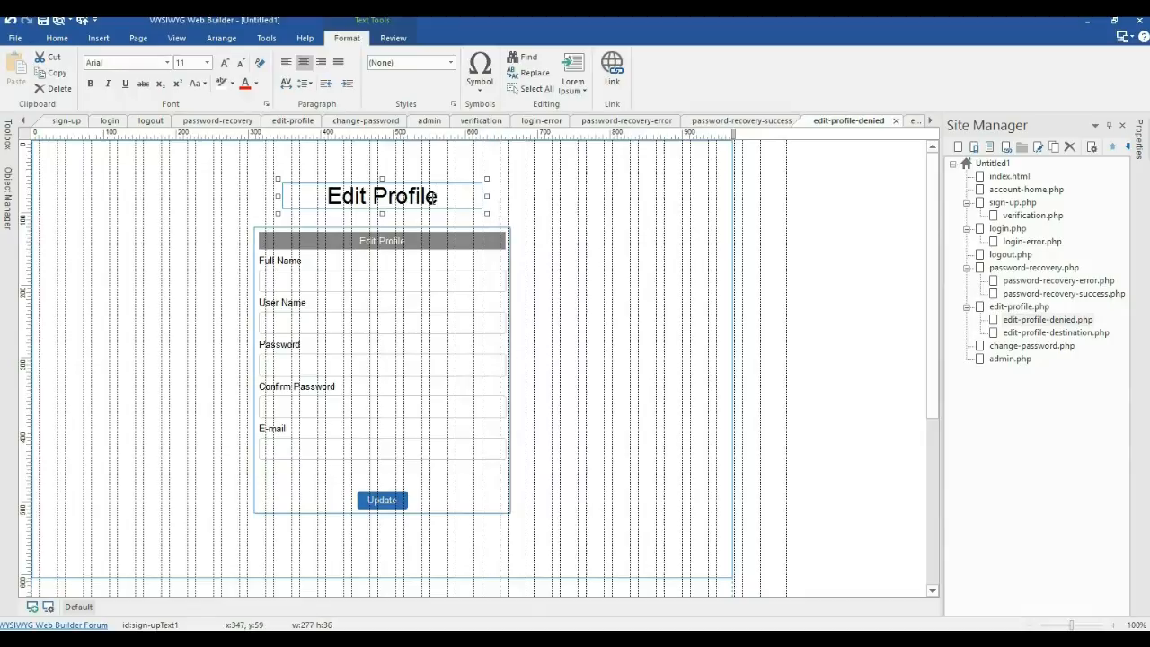
pyautogui.write('Denied')
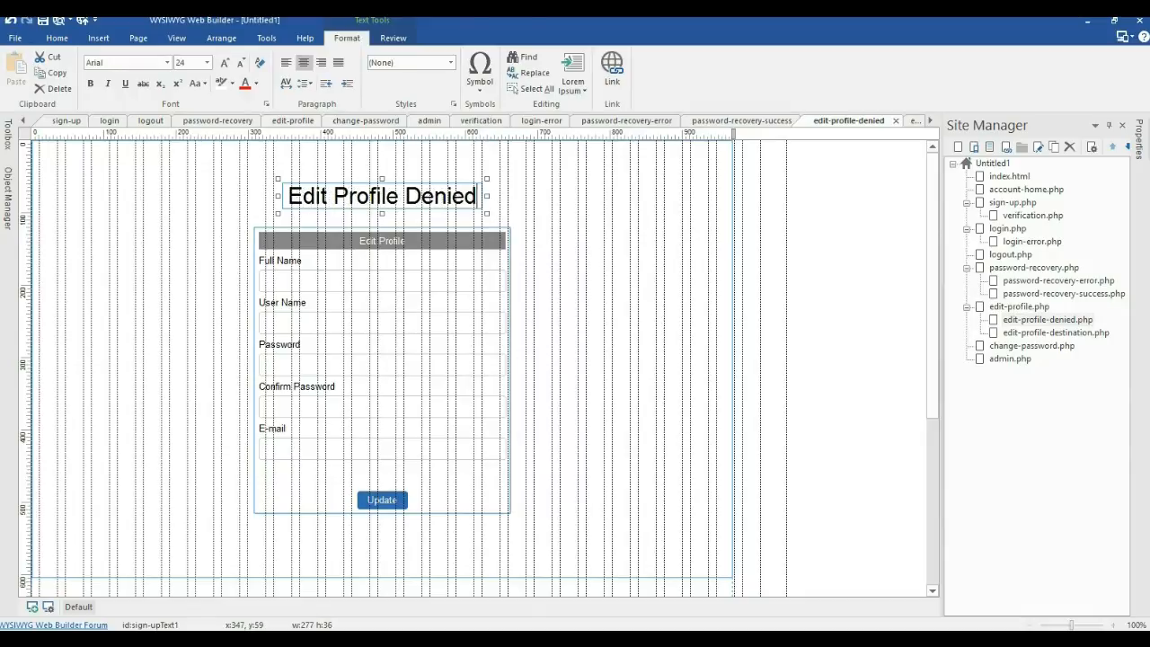
pyautogui.click(505, 191)
pyautogui.click(441, 192)
pyautogui.moveTo(482, 196); pyautogui.dragTo(509, 195)
pyautogui.rightClick(507, 193)
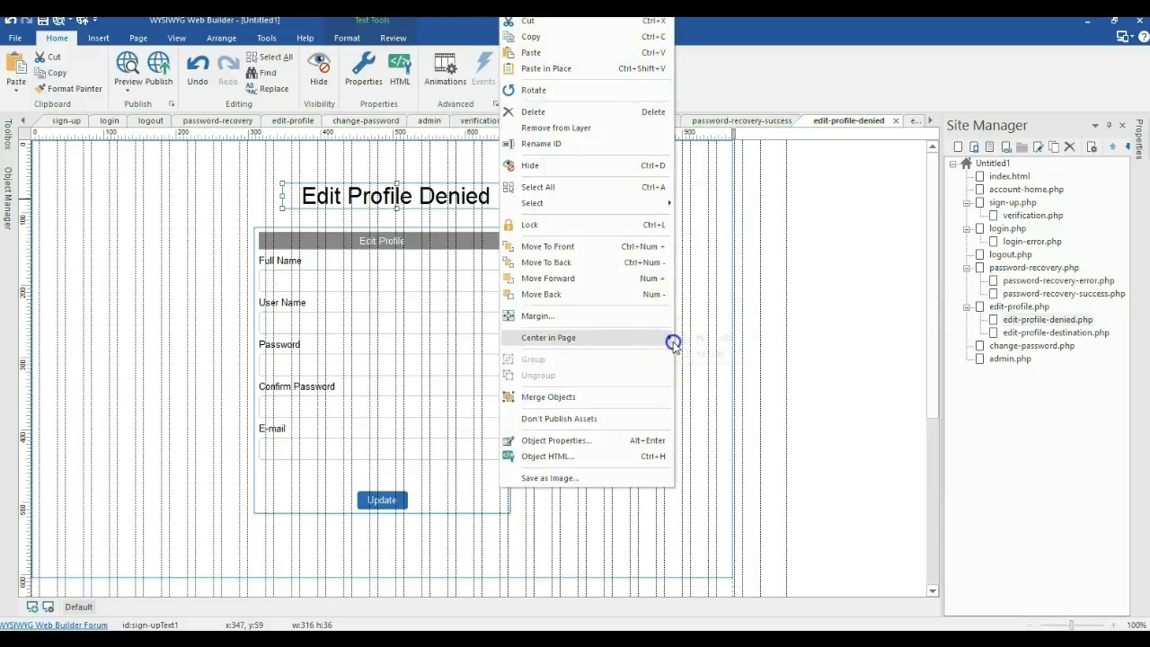
pyautogui.click(674, 337)
# Step: Set the Edit Profile form's access-denied page to edit-profile-denied.php and destination to edit-profile-destination.php
pyautogui.doubleClick(1006, 306)
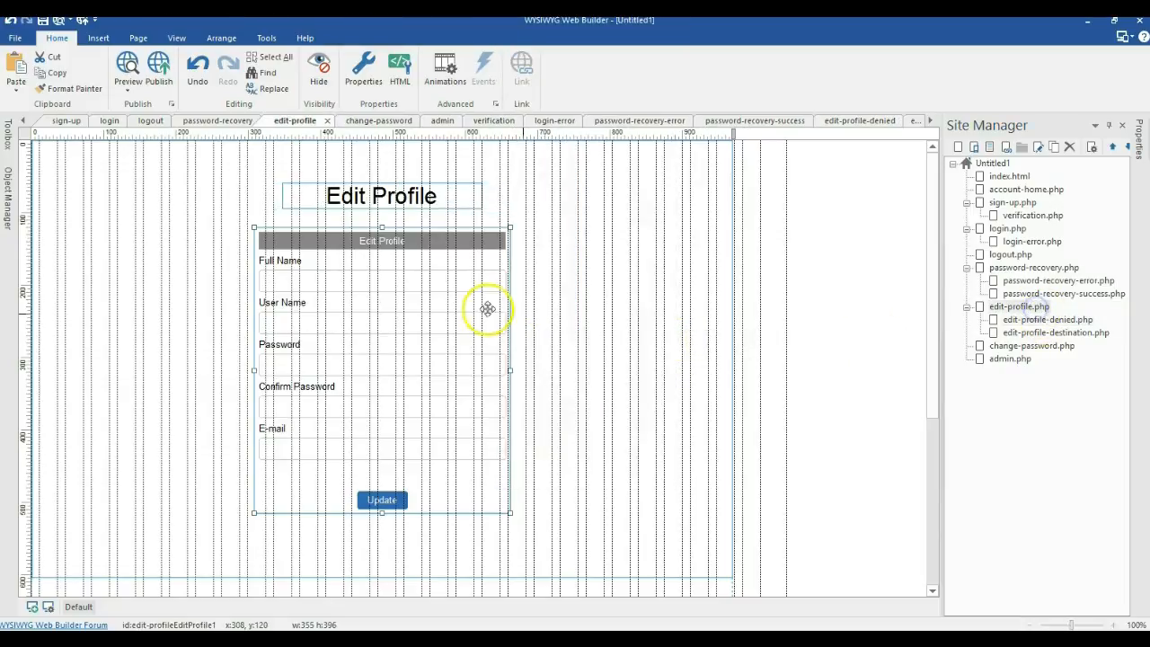
pyautogui.doubleClick(460, 308)
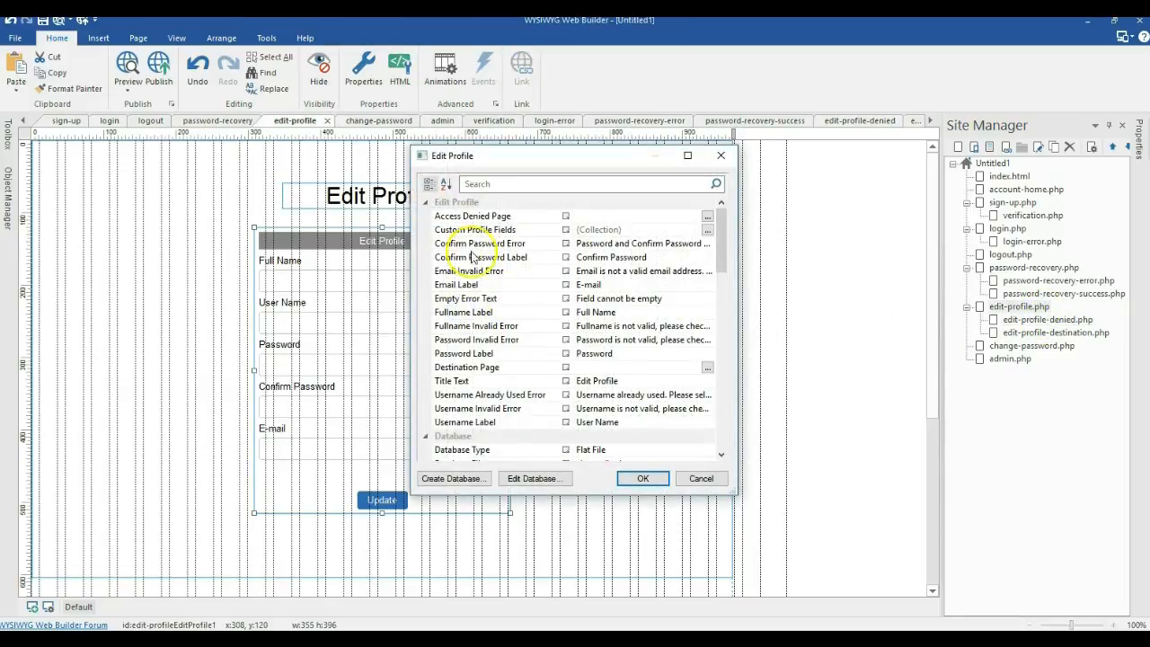
pyautogui.click(707, 217)
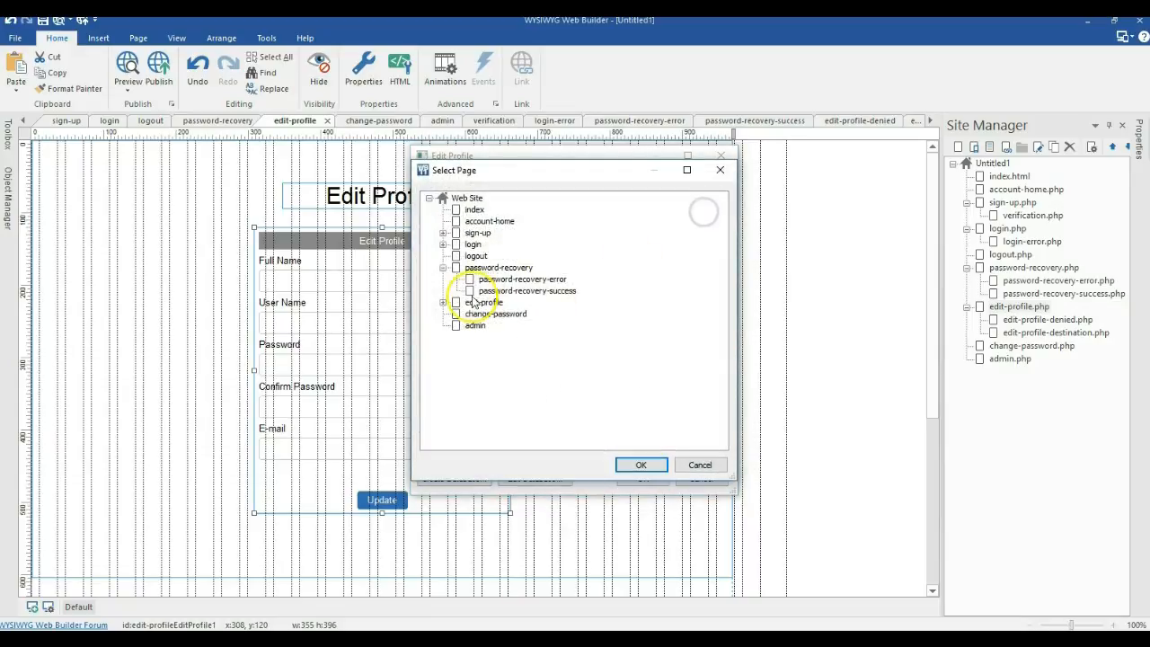
pyautogui.click(444, 303)
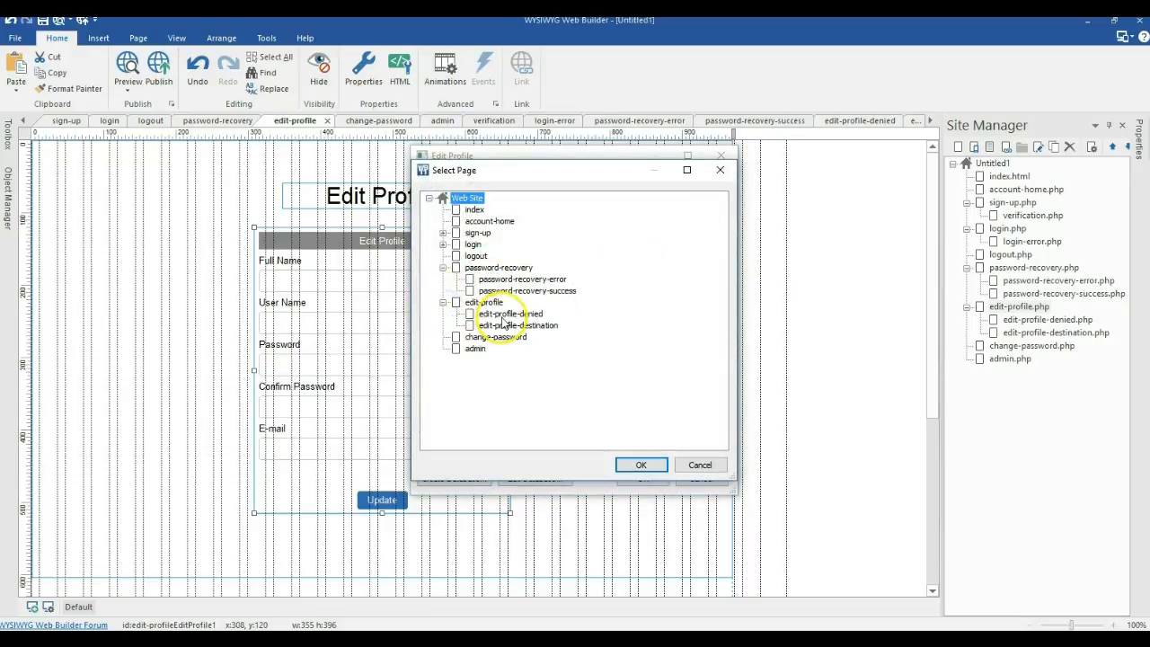
pyautogui.doubleClick(501, 314)
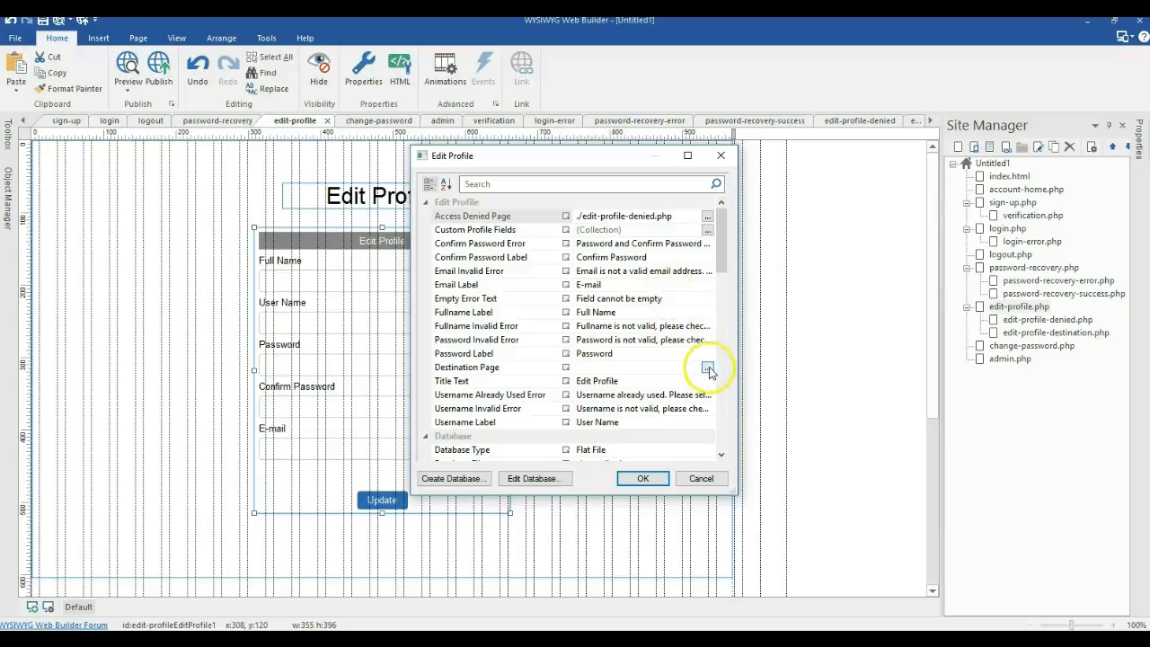
pyautogui.click(708, 368)
pyautogui.click(709, 371)
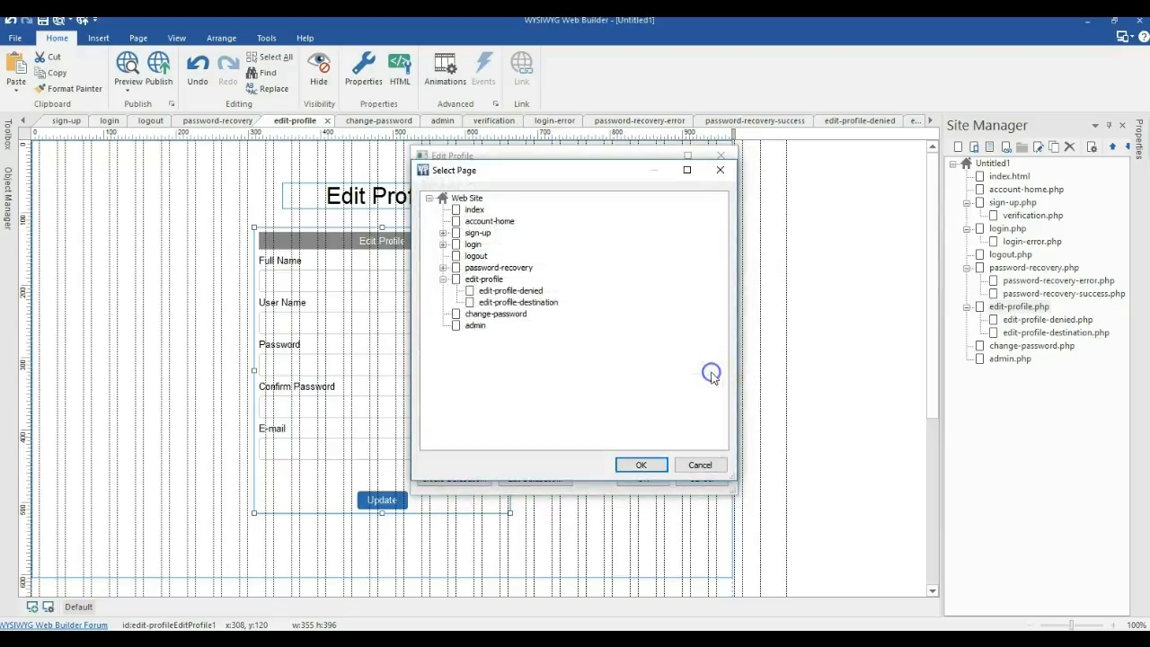
pyautogui.doubleClick(507, 300)
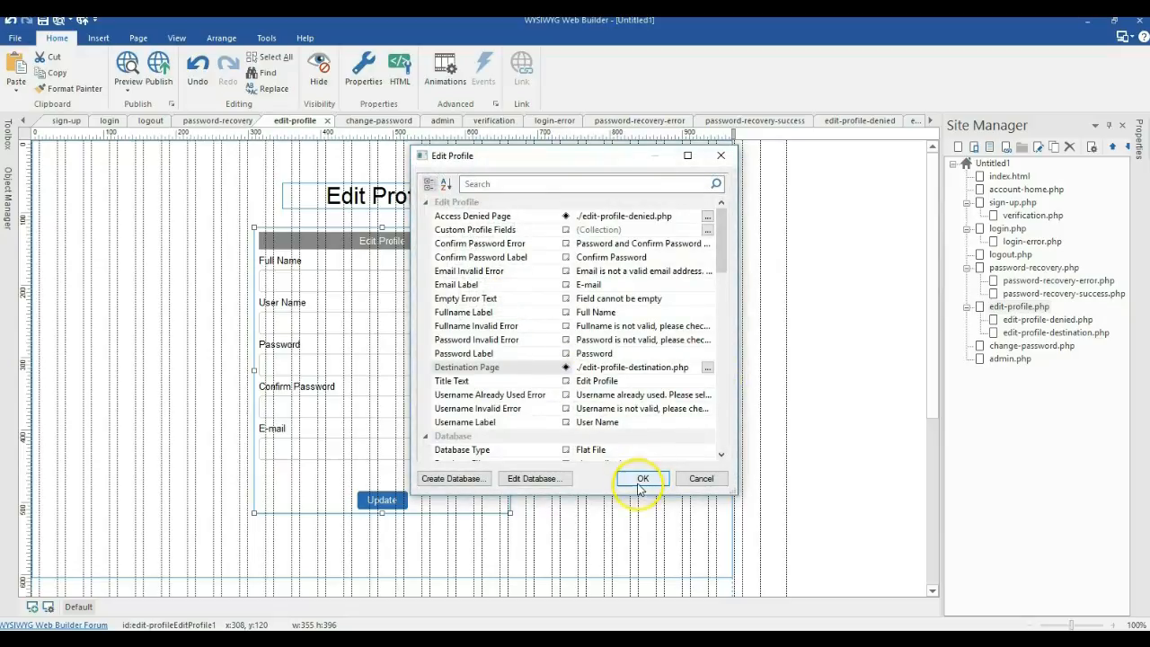
pyautogui.click(641, 480)
pyautogui.doubleClick(1047, 333)
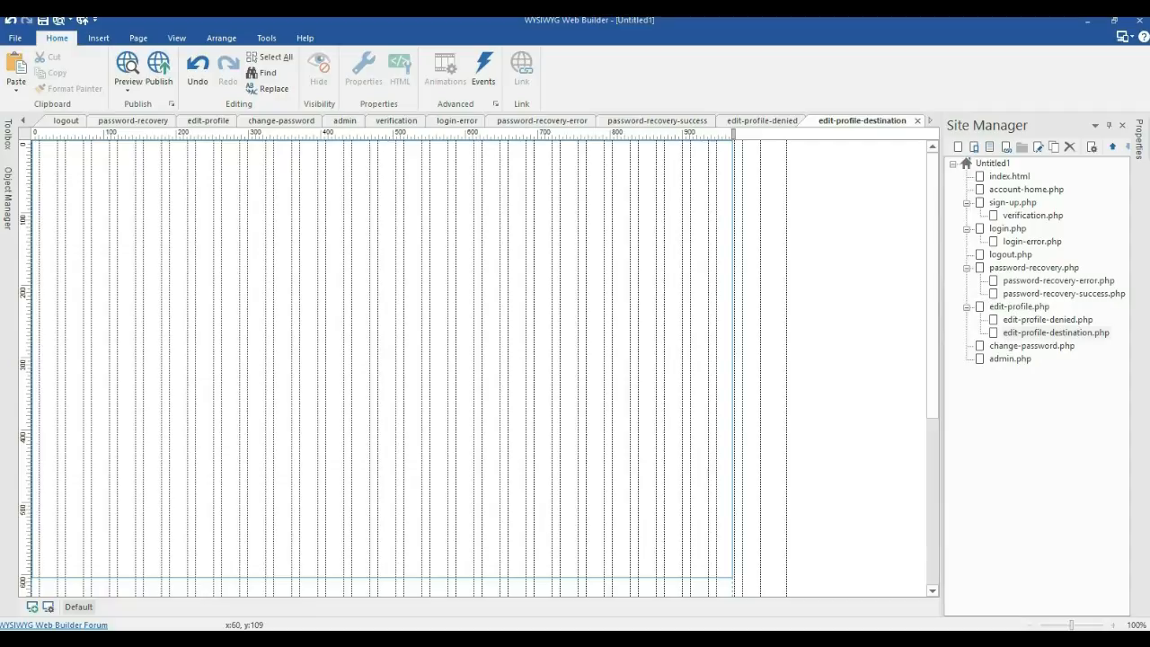
# Step: Paste the Edit profile success message near the top and centre it horizontally
pyautogui.hotkey('ctrl', 'v')
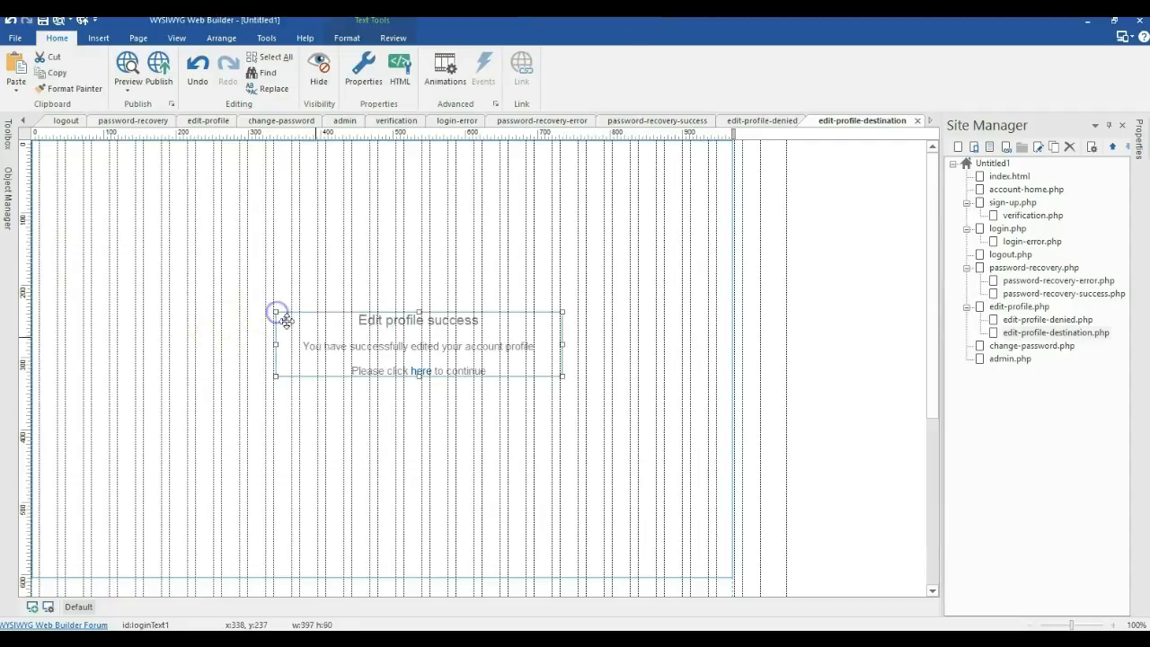
pyautogui.moveTo(338, 322); pyautogui.dragTo(314, 240)
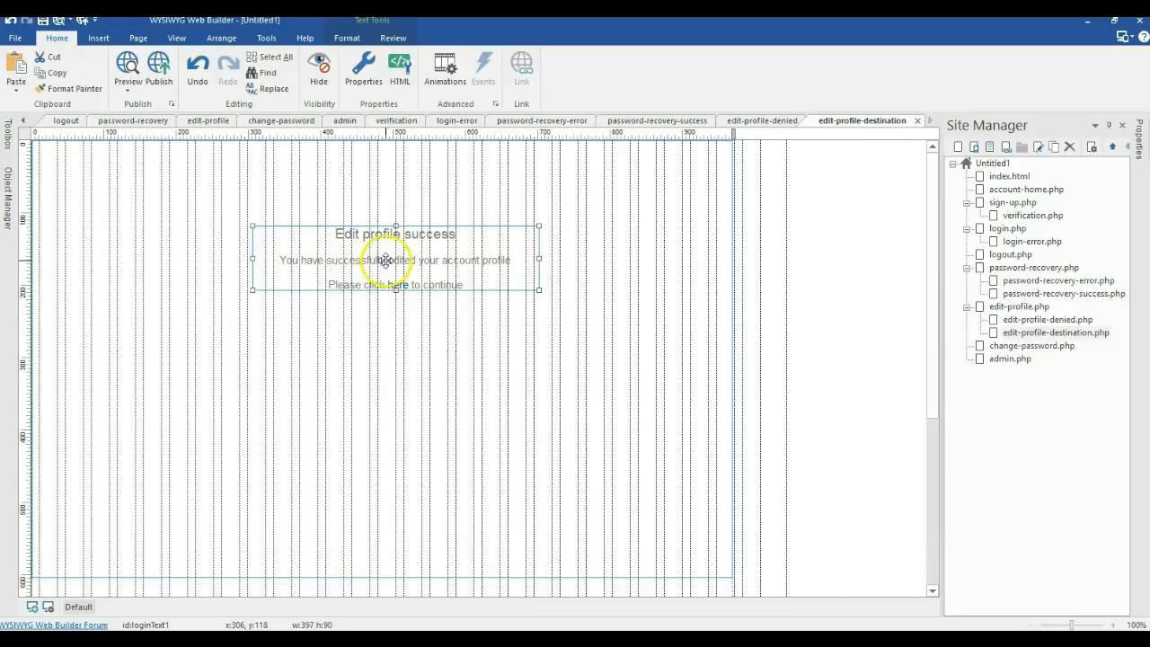
pyautogui.rightClick(406, 262)
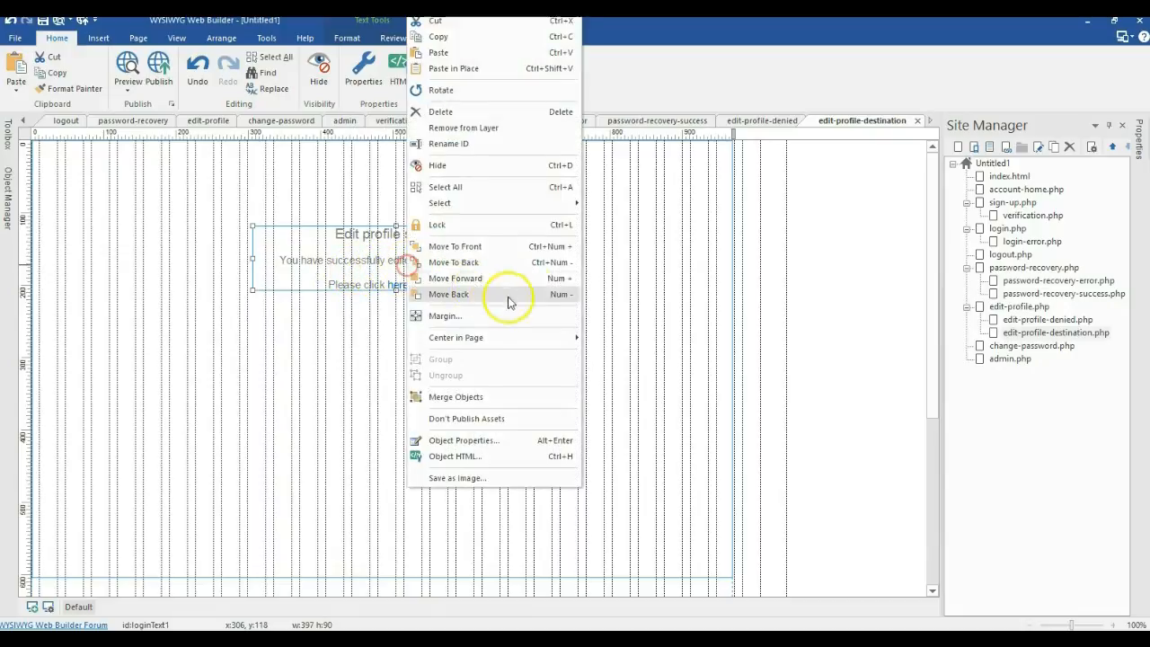
pyautogui.moveTo(566, 339)
pyautogui.click(608, 338)
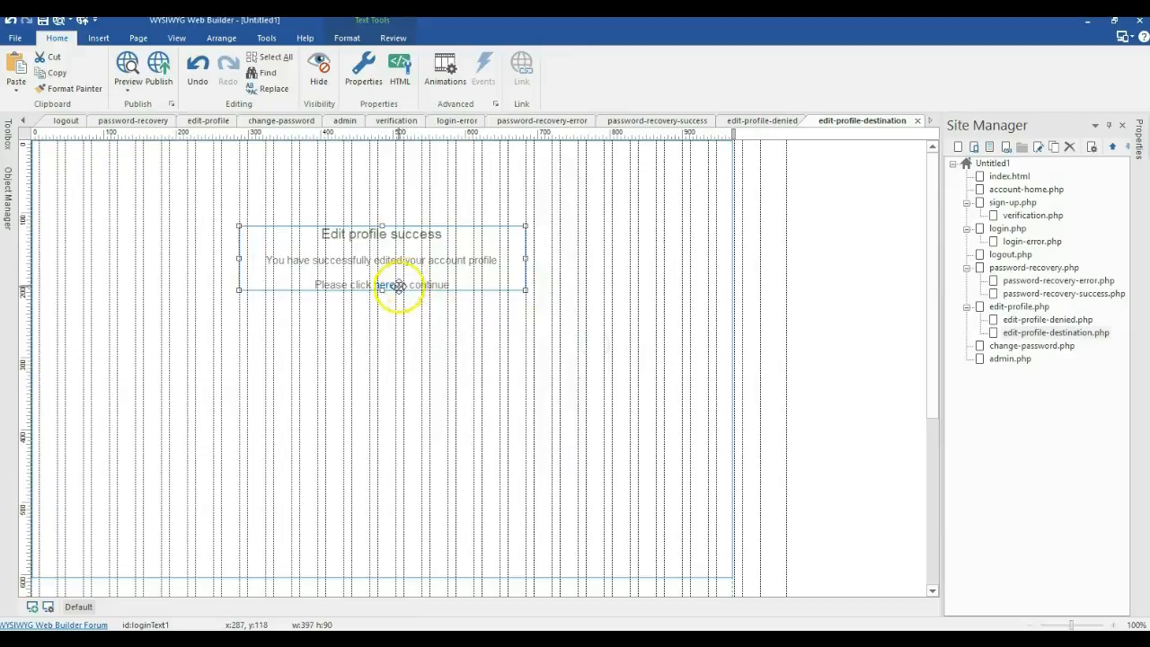
# Step: Link the word 'here' in the message to the account-home project page
pyautogui.doubleClick(387, 286)
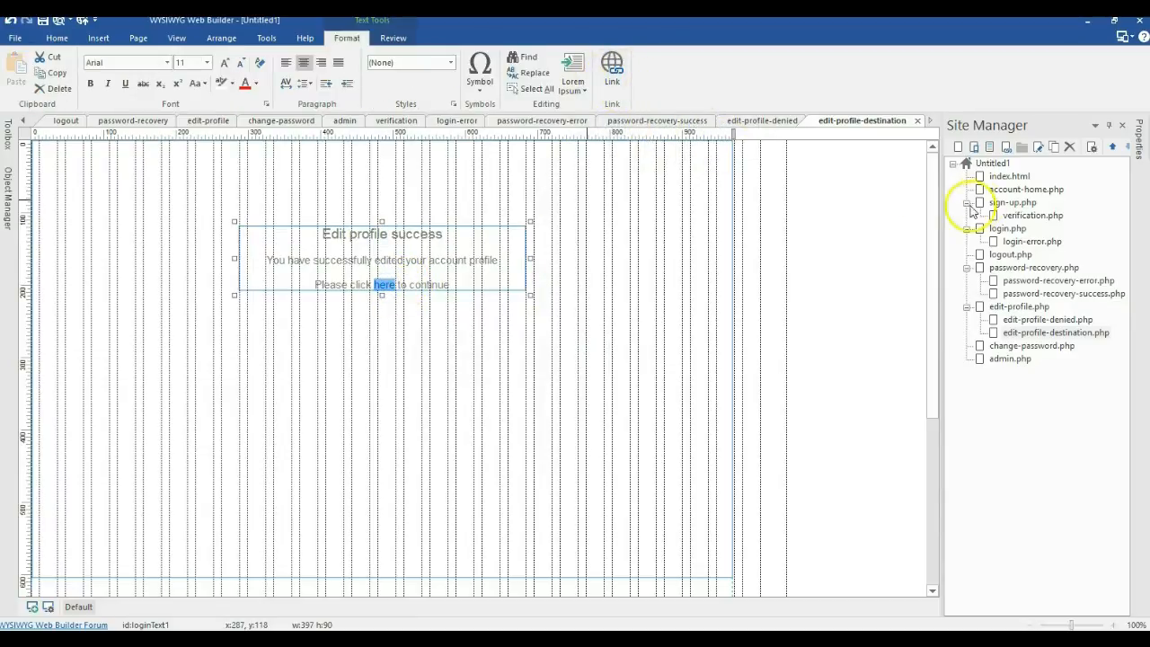
pyautogui.click(614, 64)
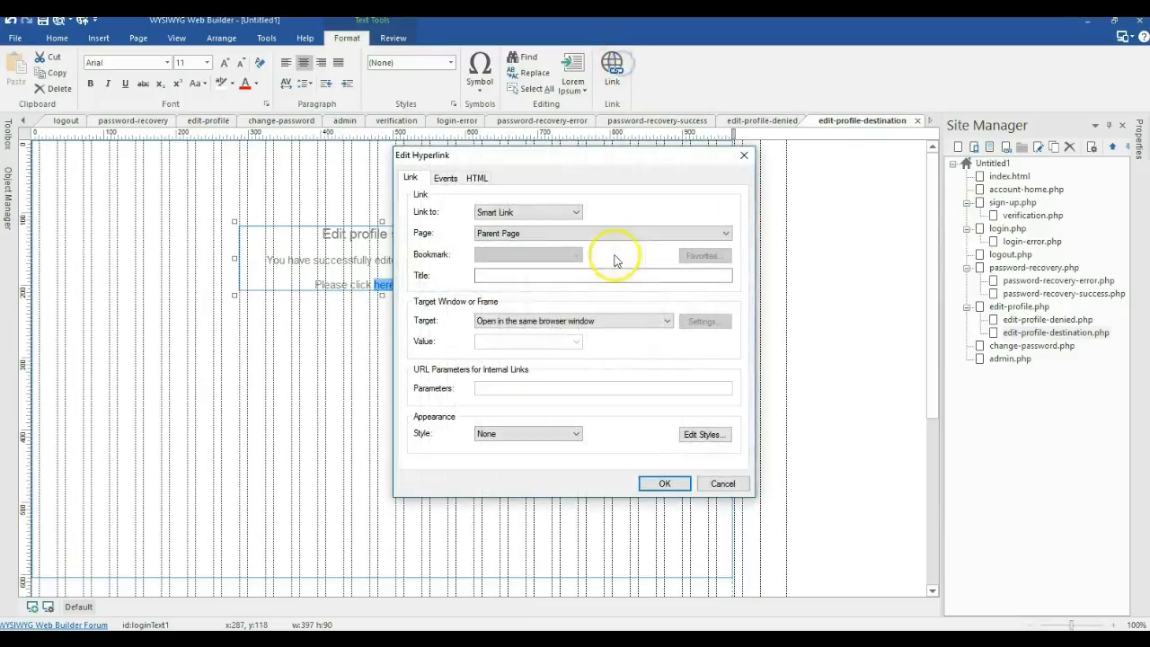
pyautogui.click(539, 216)
pyautogui.click(532, 228)
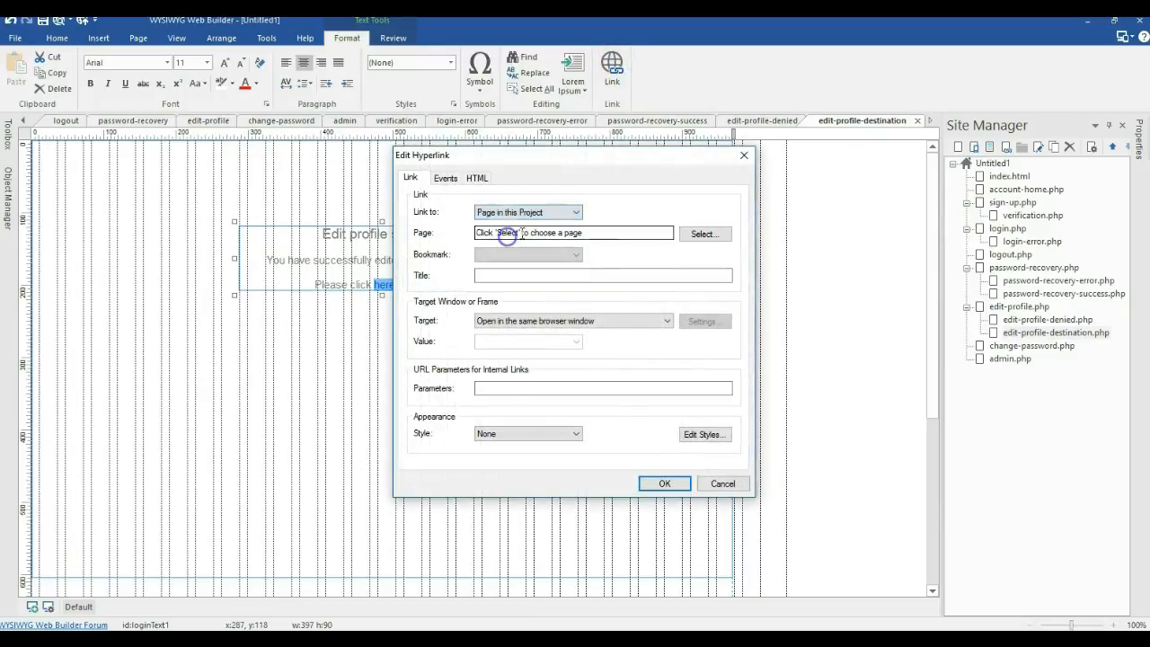
pyautogui.click(705, 233)
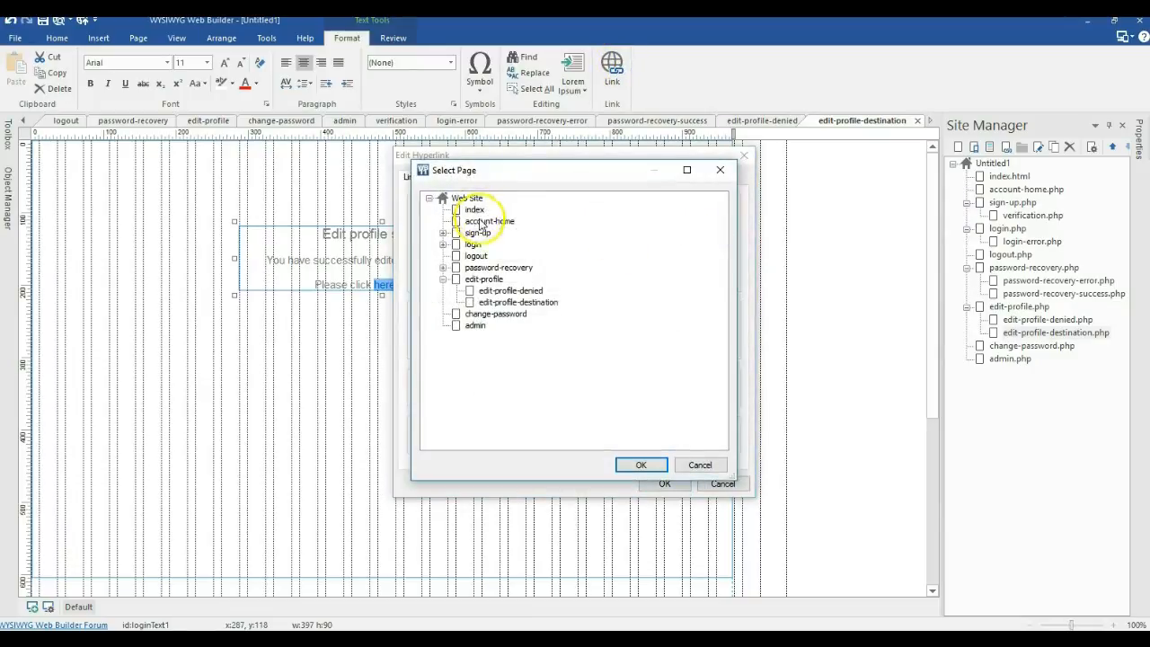
pyautogui.doubleClick(483, 221)
pyautogui.click(663, 482)
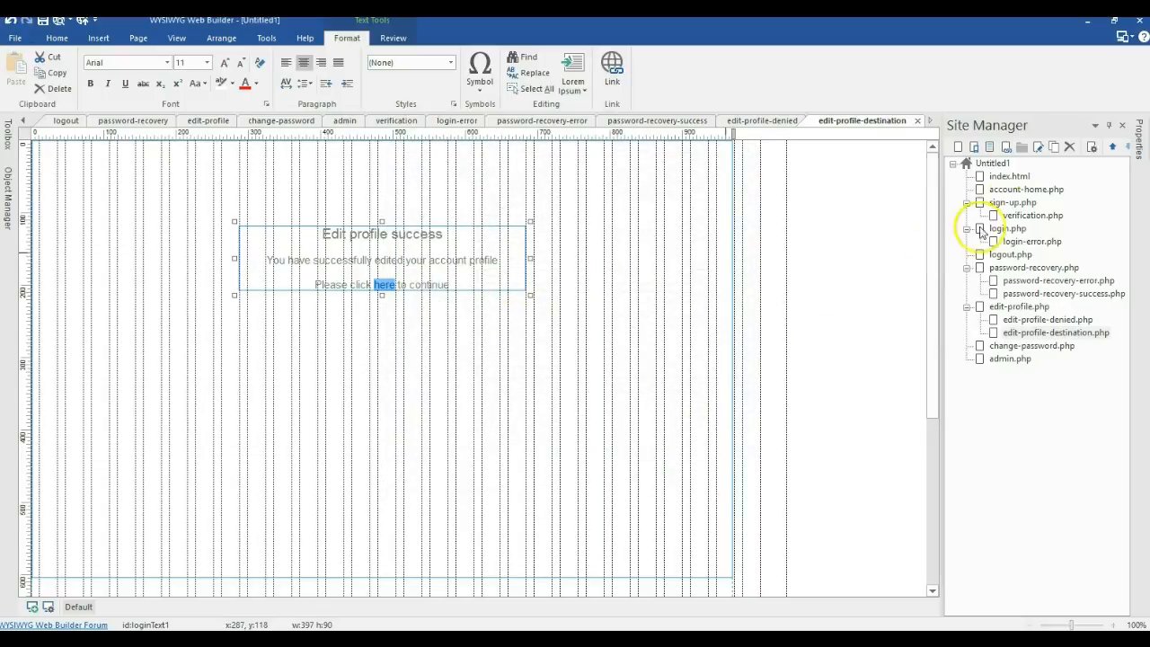
pyautogui.doubleClick(1041, 320)
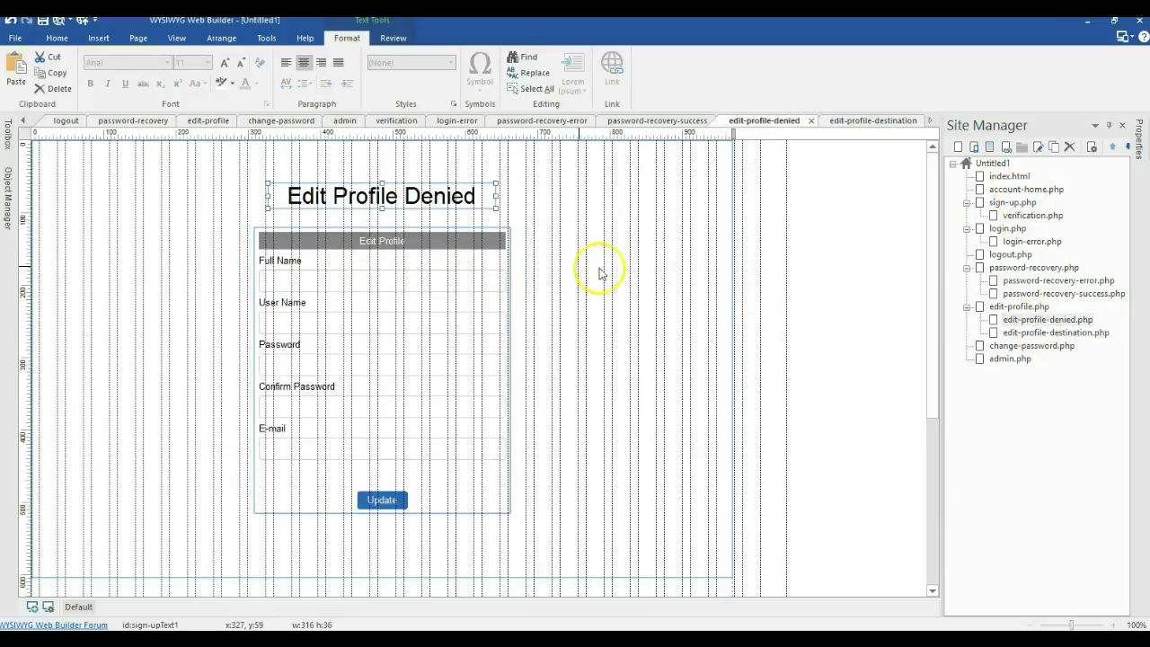
# Step: Point the Edit Profile form's access-denied page to edit-profile-denied.php and destination to edit-profile-destination.php
pyautogui.doubleClick(403, 282)
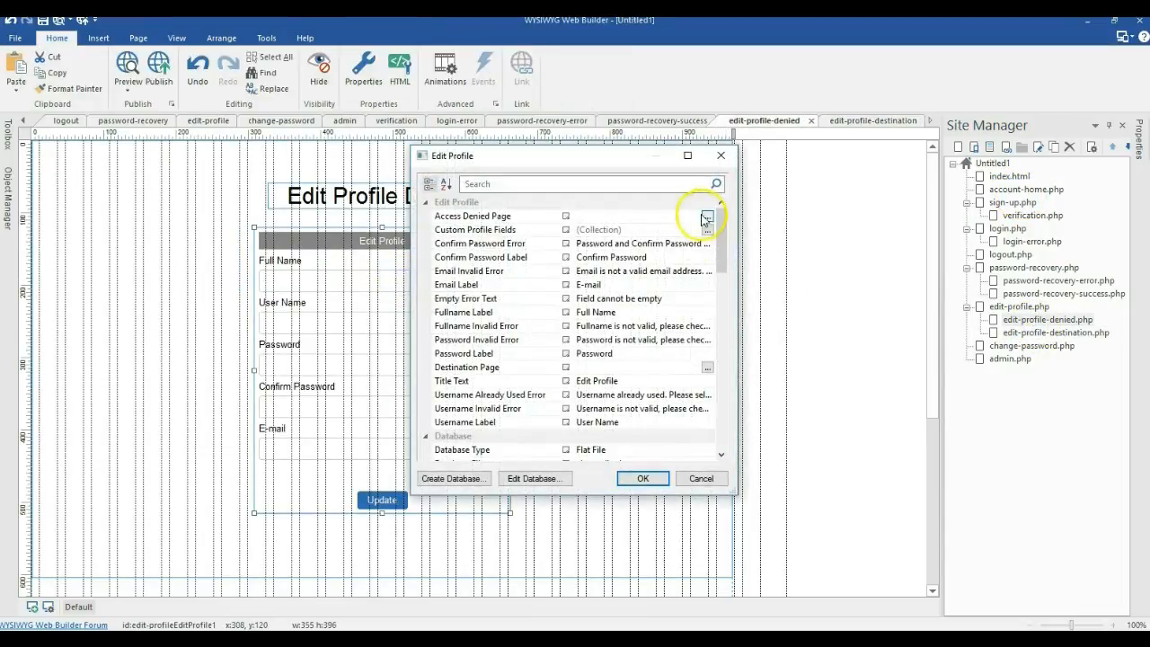
pyautogui.click(706, 219)
pyautogui.click(497, 302)
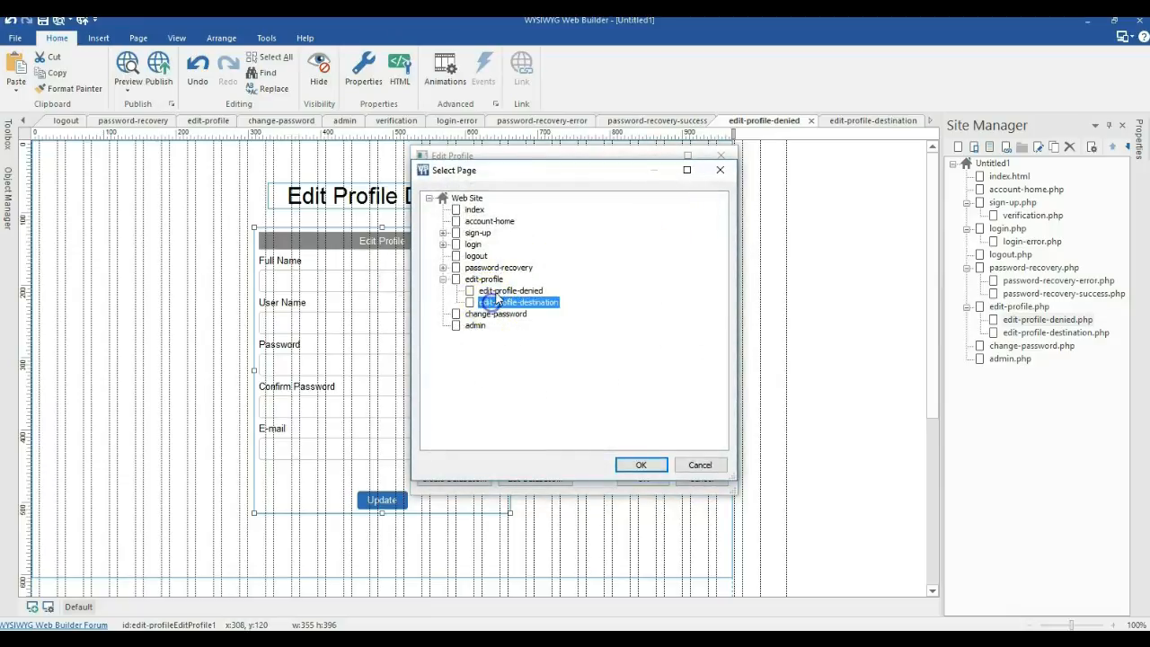
pyautogui.doubleClick(497, 302)
pyautogui.click(704, 369)
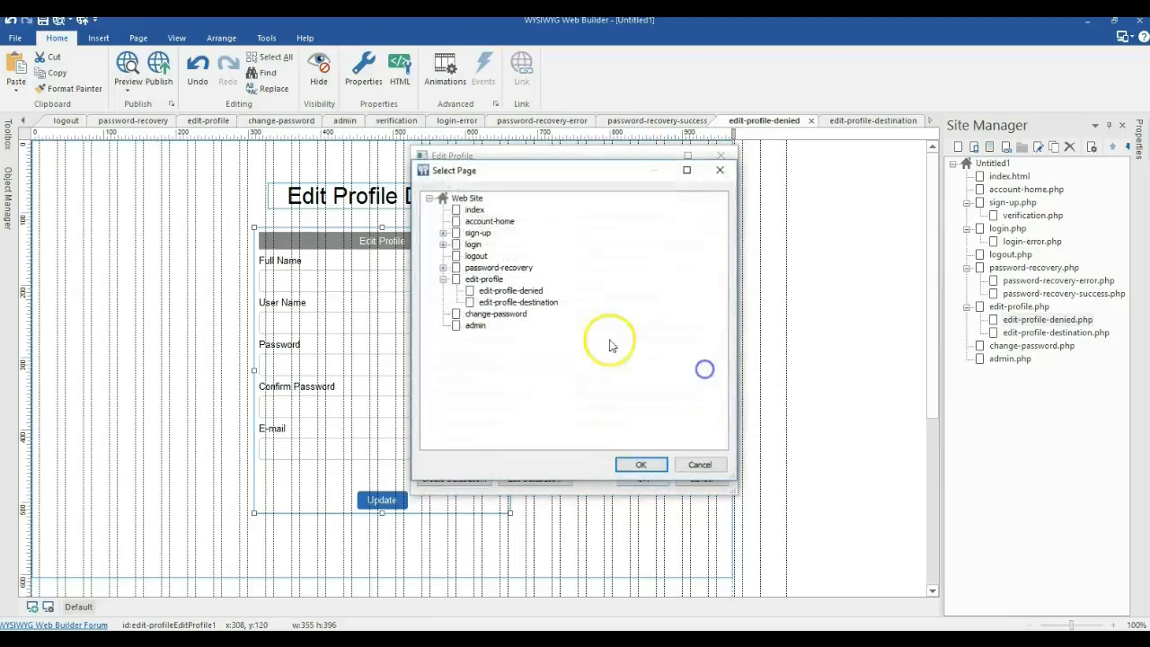
pyautogui.doubleClick(532, 303)
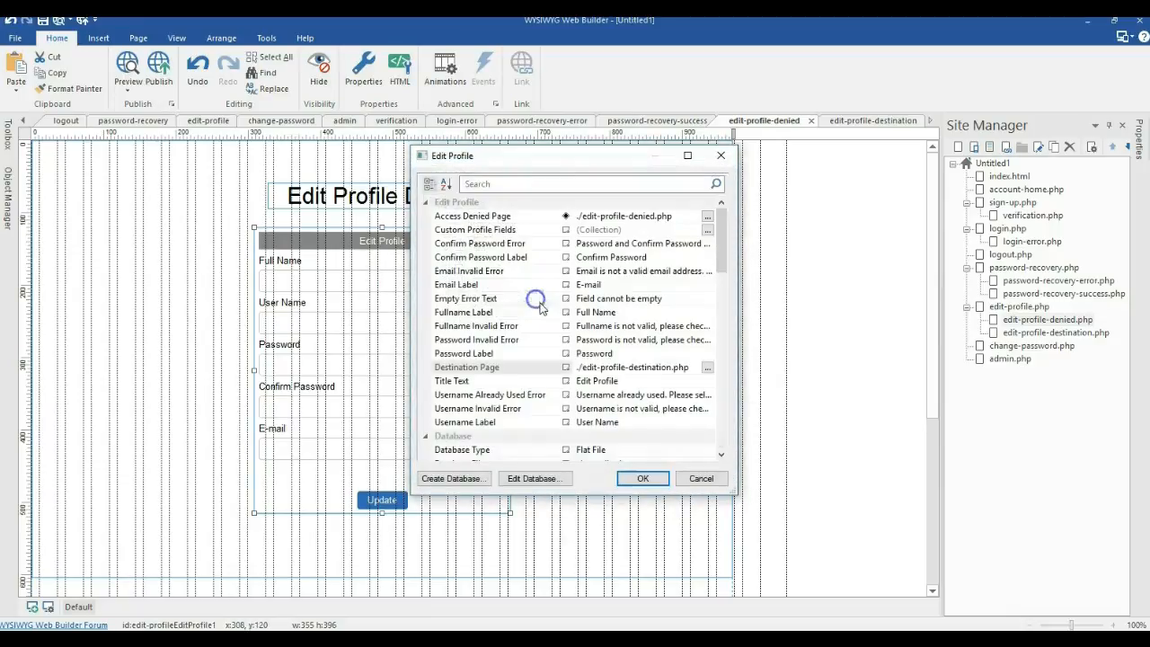
pyautogui.click(639, 479)
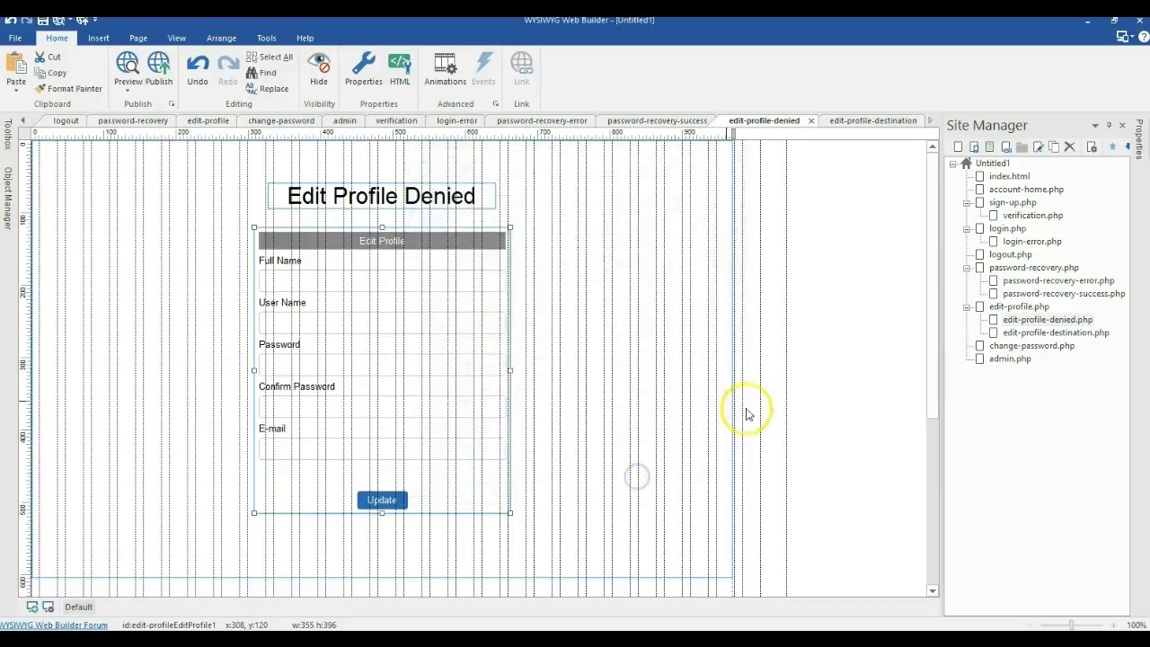
# Step: Cancel the Change Password form settings on change-password.php, then add page1.php to the site
pyautogui.doubleClick(1002, 347)
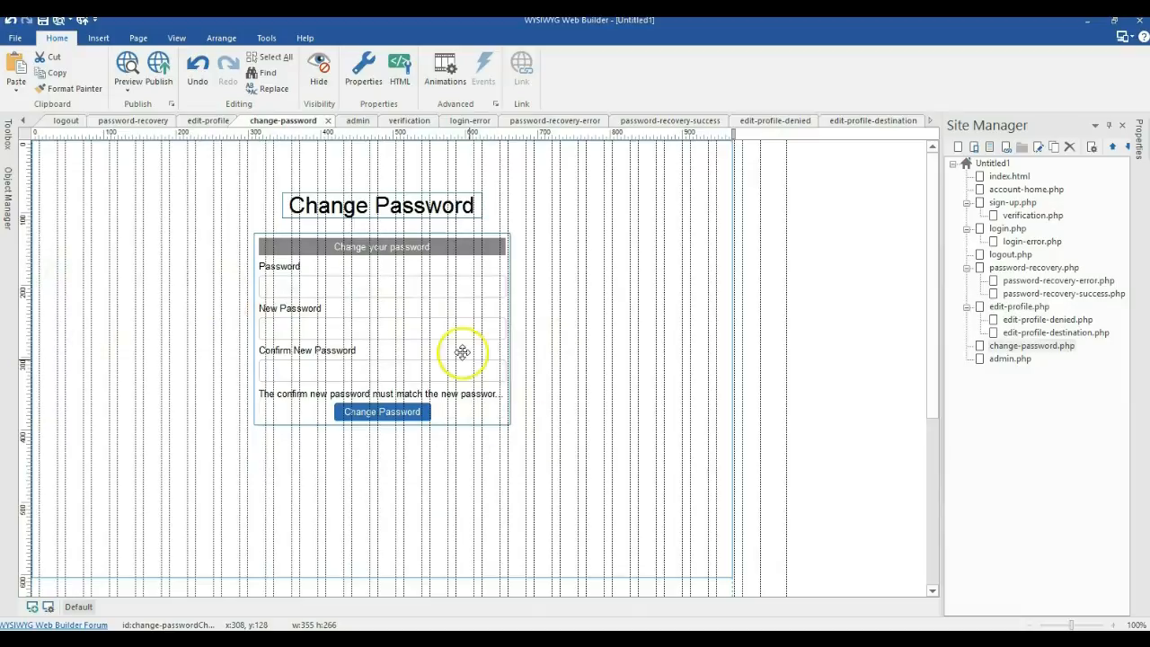
pyautogui.doubleClick(461, 352)
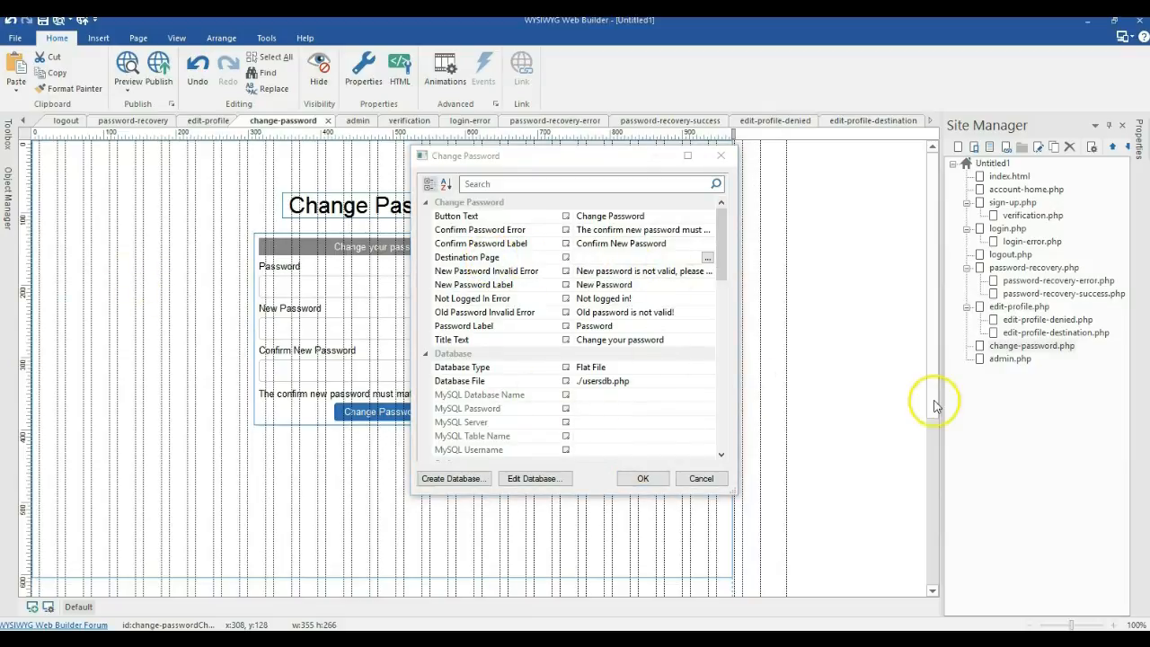
pyautogui.click(700, 477)
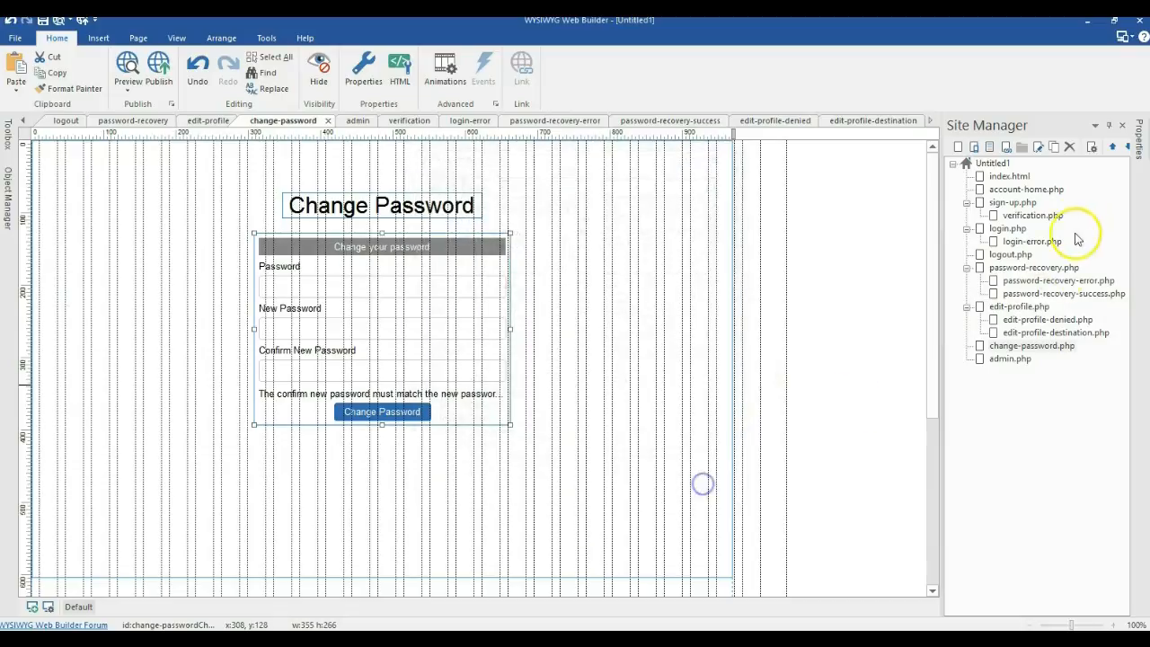
pyautogui.click(1055, 149)
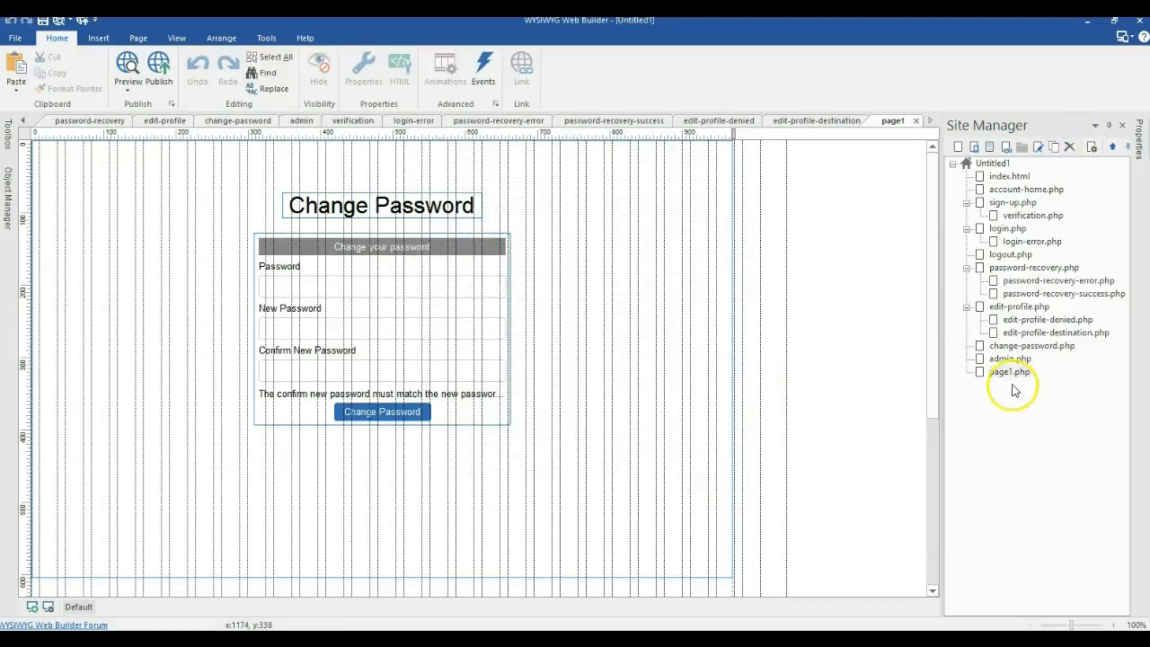
# Step: Move page1.php under change-password.php and rename it change-password-success.php
pyautogui.moveTo(1013, 377); pyautogui.dragTo(1023, 350)
pyautogui.rightClick(1018, 359)
pyautogui.click(975, 181)
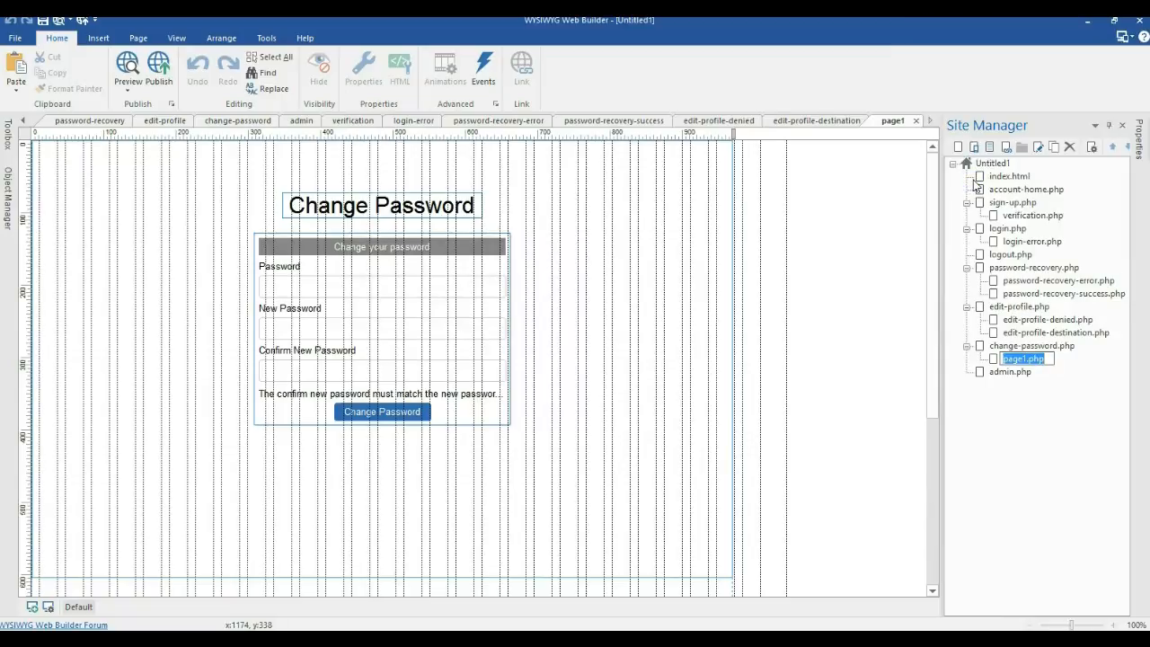
pyautogui.write('change-password-success')
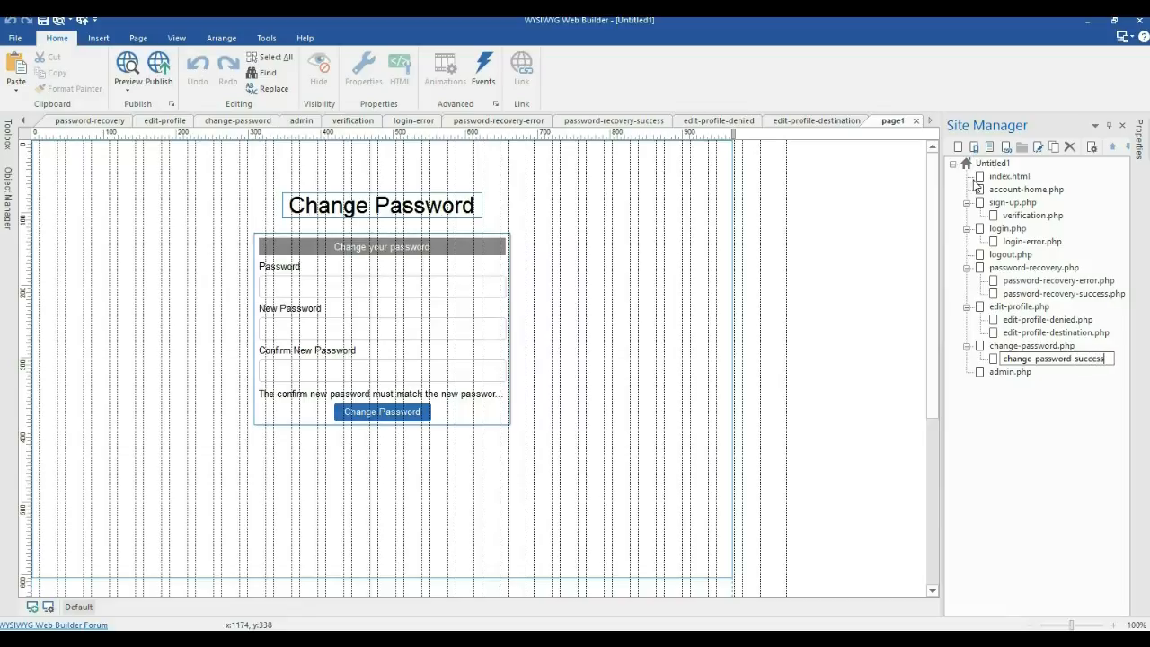
pyautogui.click(1077, 369)
# Step: Delete the copied form and the Change Password heading from the new page
pyautogui.click(446, 329)
pyautogui.press('Delete')
pyautogui.click(407, 206)
pyautogui.press('Delete')
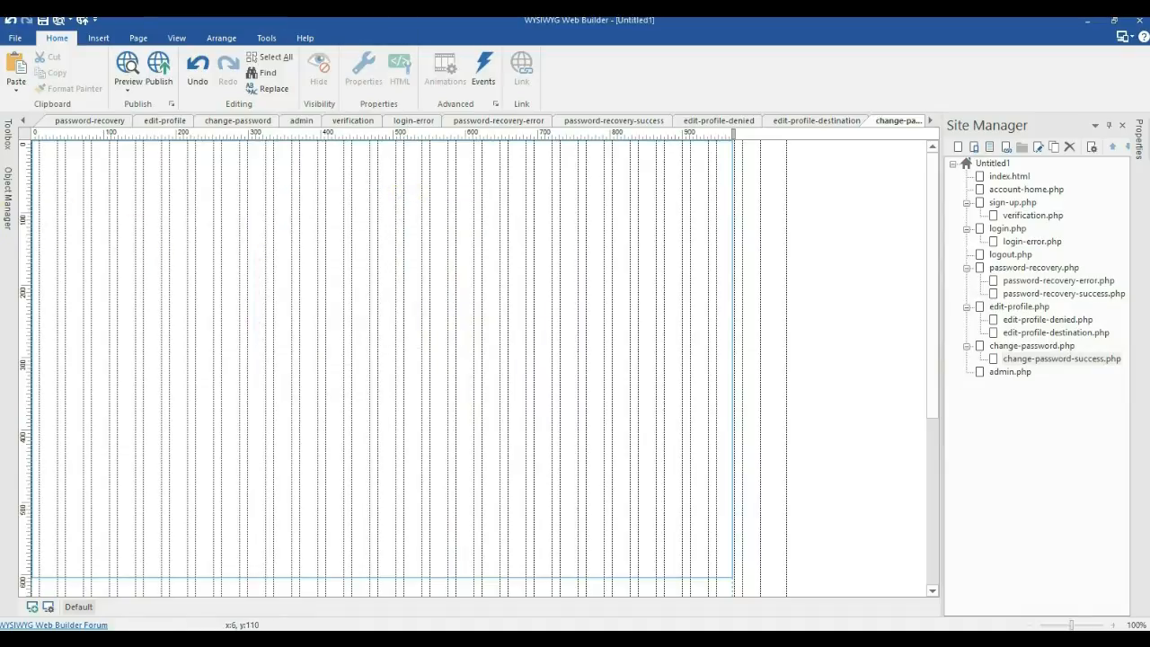
# Step: Paste the success message text onto the page and center it horizontally
pyautogui.click(265, 253)
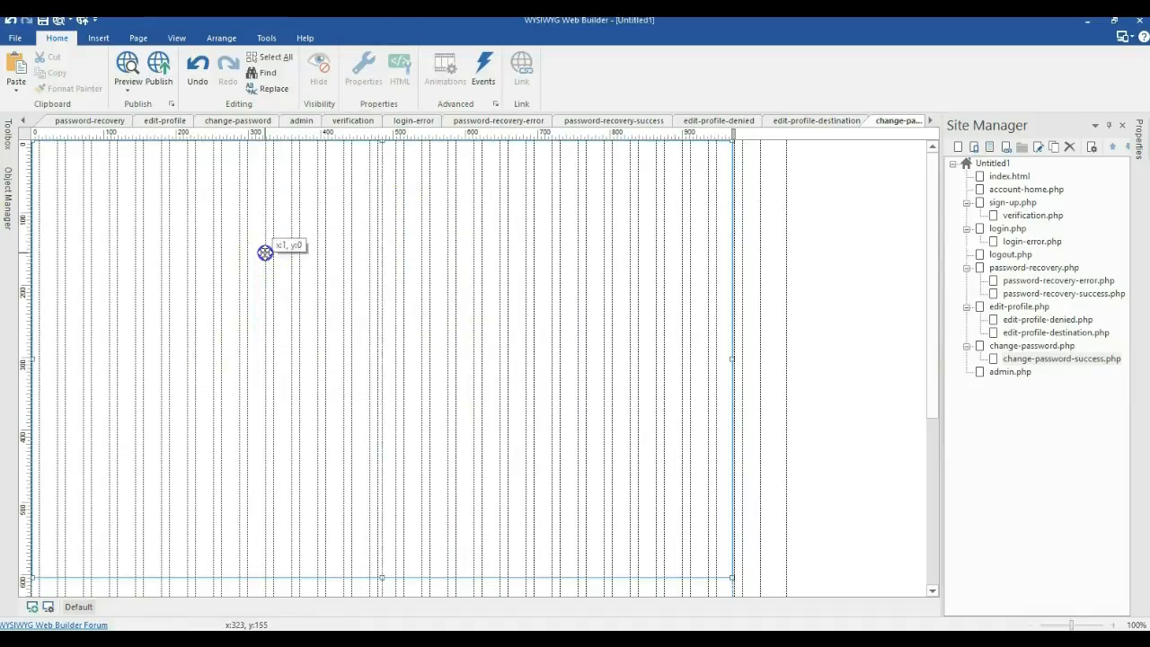
pyautogui.hotkey('ctrl', 'v')
pyautogui.moveTo(331, 292); pyautogui.dragTo(329, 282)
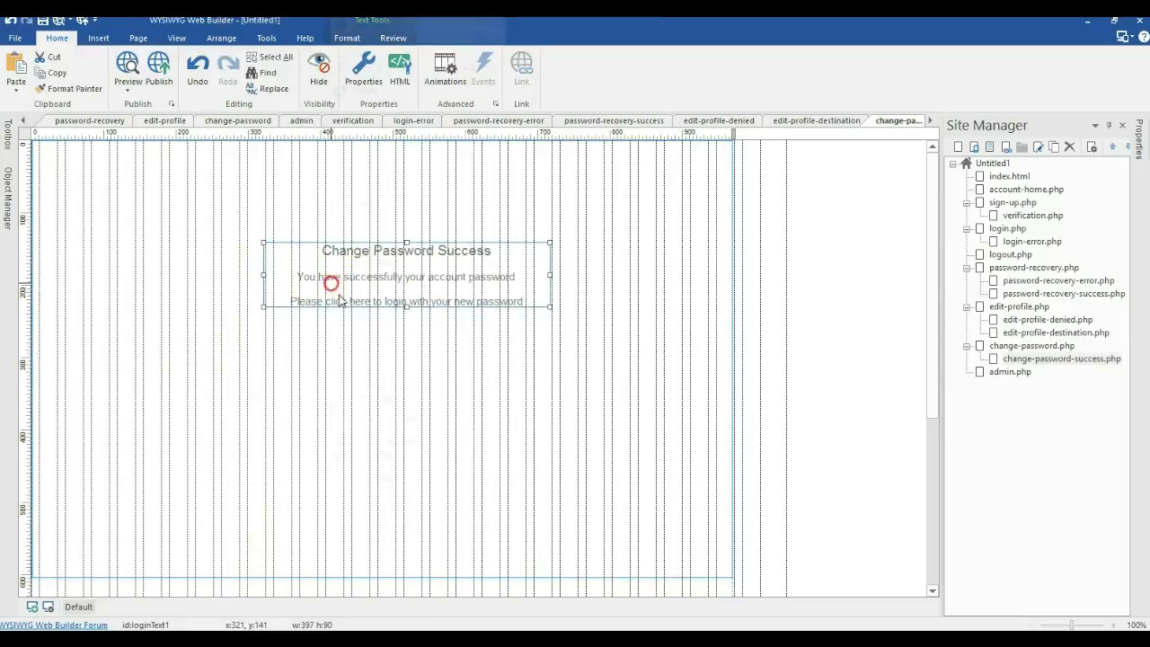
pyautogui.rightClick(329, 282)
pyautogui.moveTo(451, 338)
pyautogui.click(550, 339)
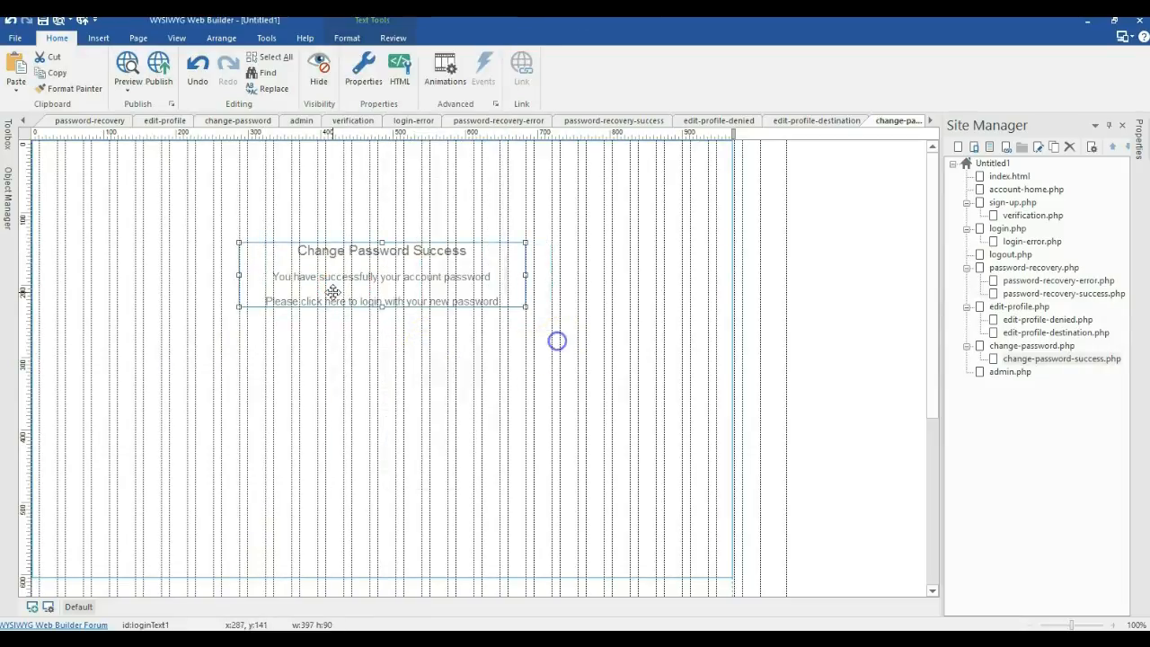
# Step: Reword the message to 'Change Password Success' and hyperlink the word 'click' to the login page
pyautogui.doubleClick(385, 276)
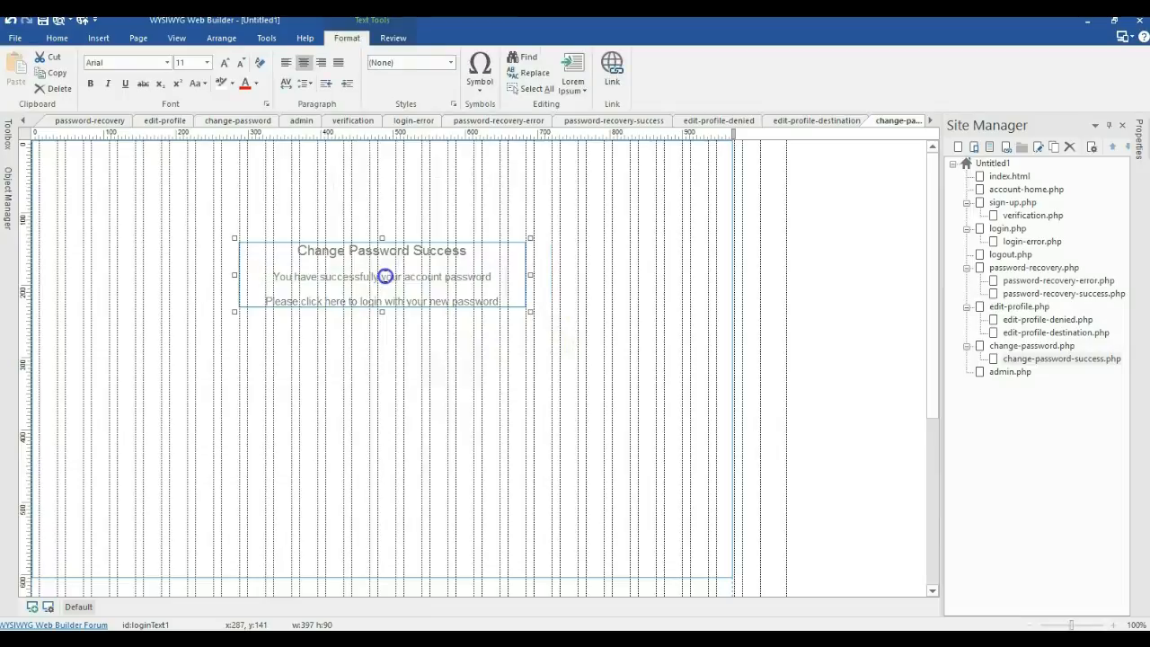
pyautogui.write('change')
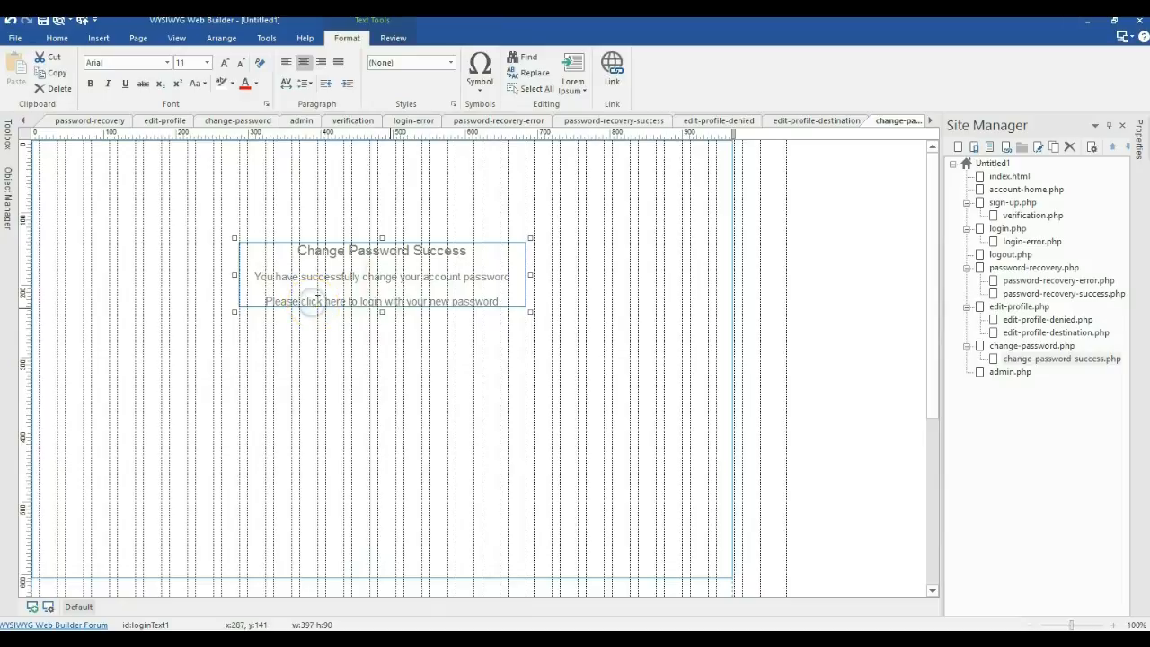
pyautogui.moveTo(303, 301); pyautogui.dragTo(300, 301)
pyautogui.click(612, 68)
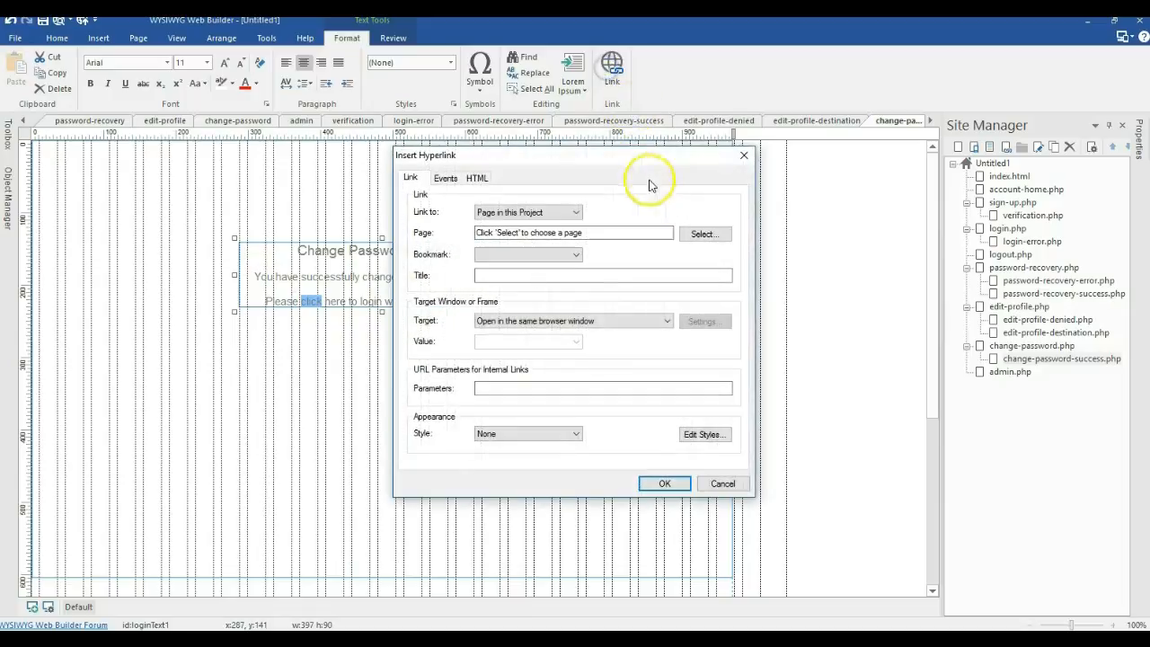
pyautogui.click(685, 235)
pyautogui.doubleClick(470, 244)
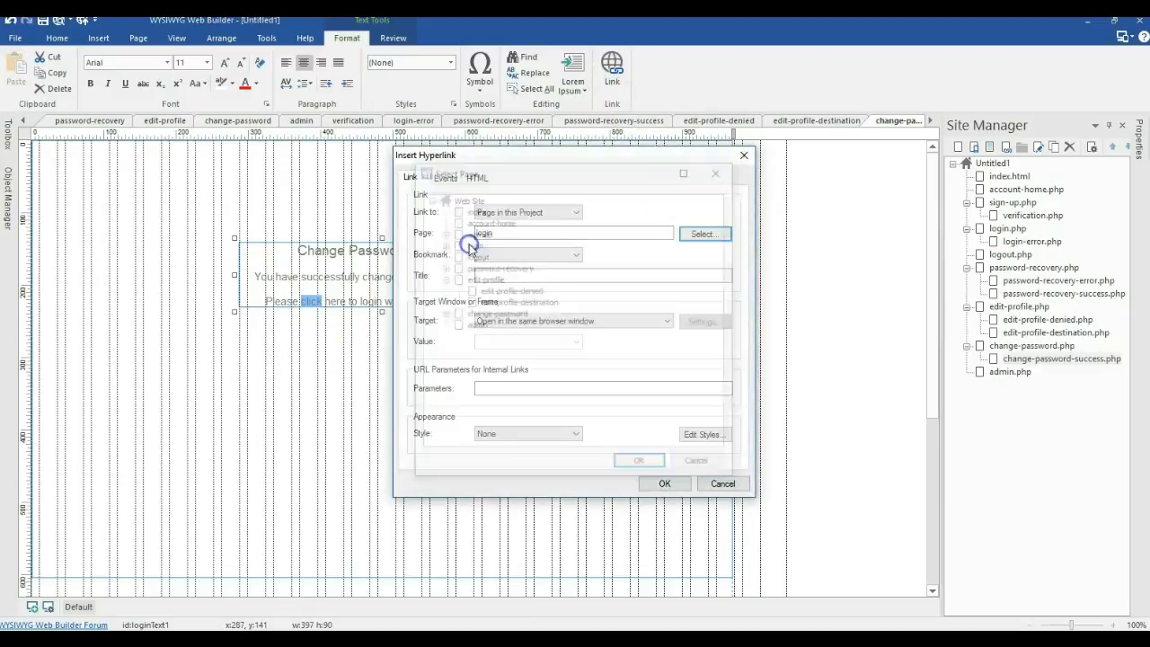
pyautogui.click(669, 482)
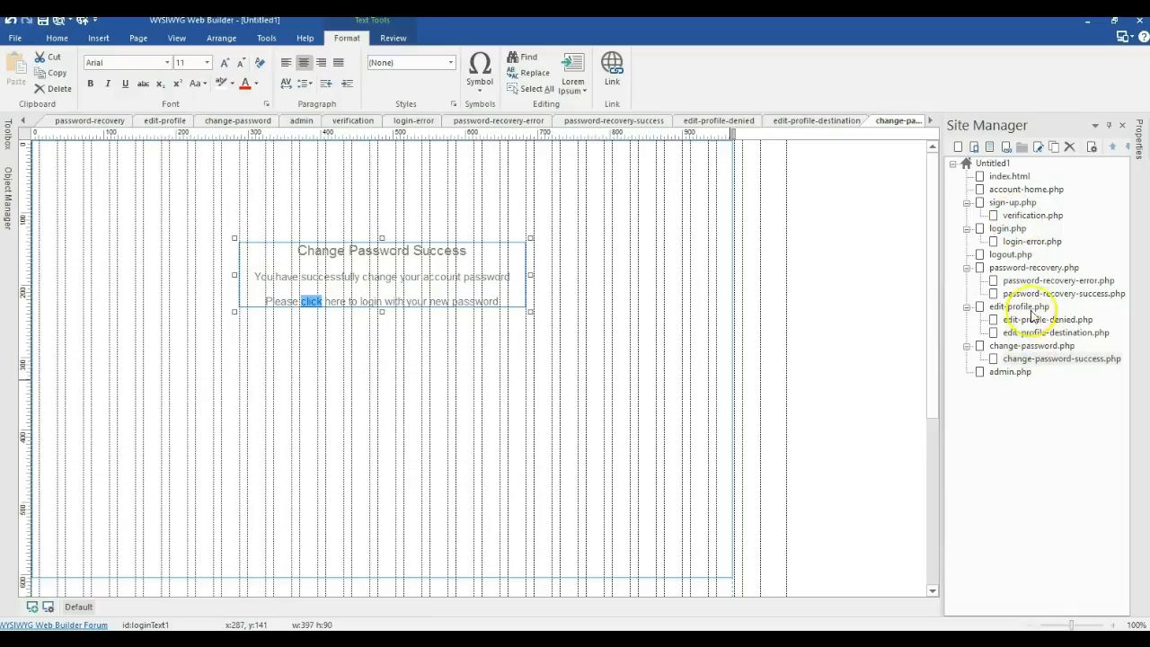
# Step: Add a blank page1.html at the top level under the Untitled1 site root
pyautogui.doubleClick(1003, 190)
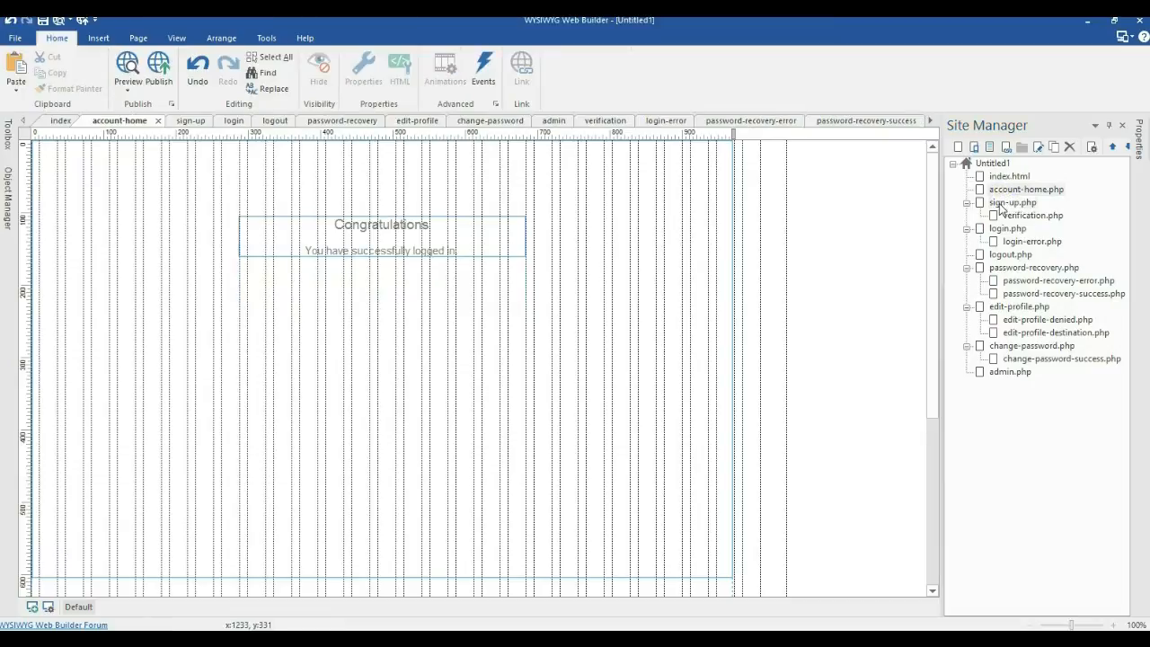
pyautogui.doubleClick(999, 203)
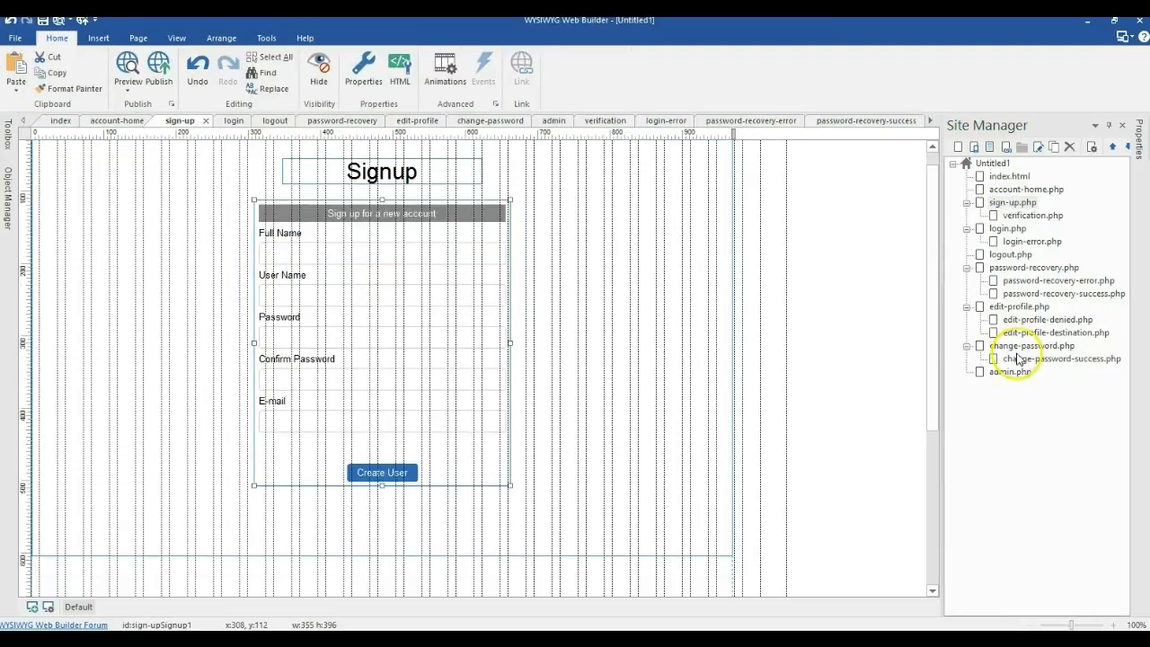
pyautogui.click(1019, 191)
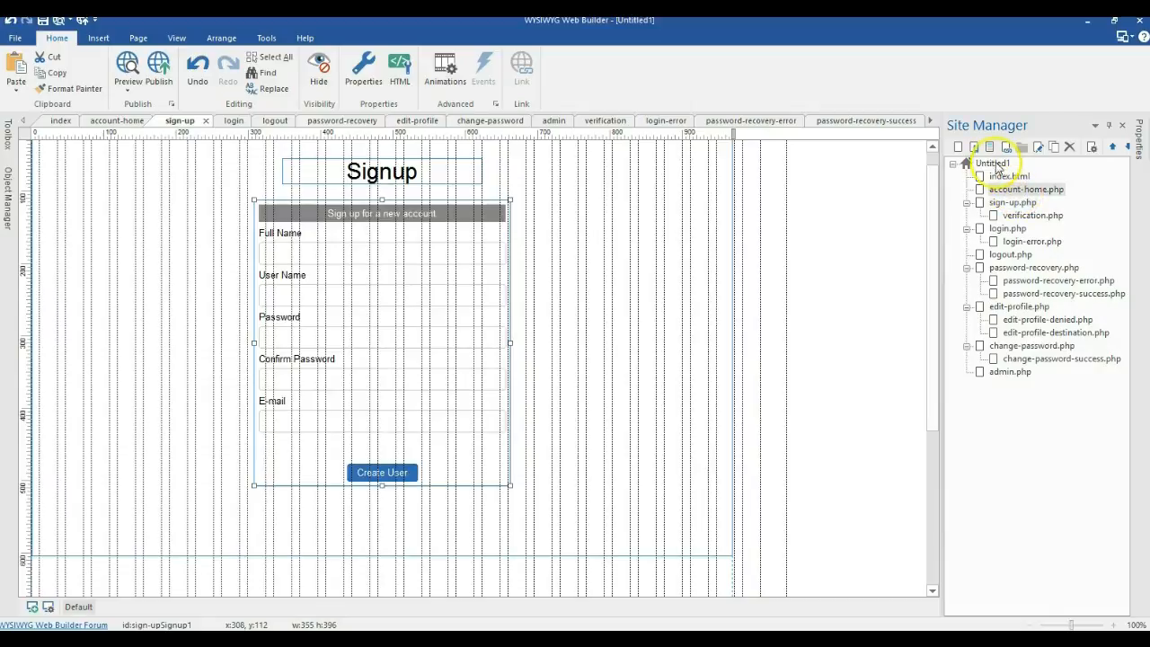
pyautogui.click(991, 164)
pyautogui.click(958, 146)
# Step: Rename page1.html to account_masterpage.html
pyautogui.rightClick(1008, 385)
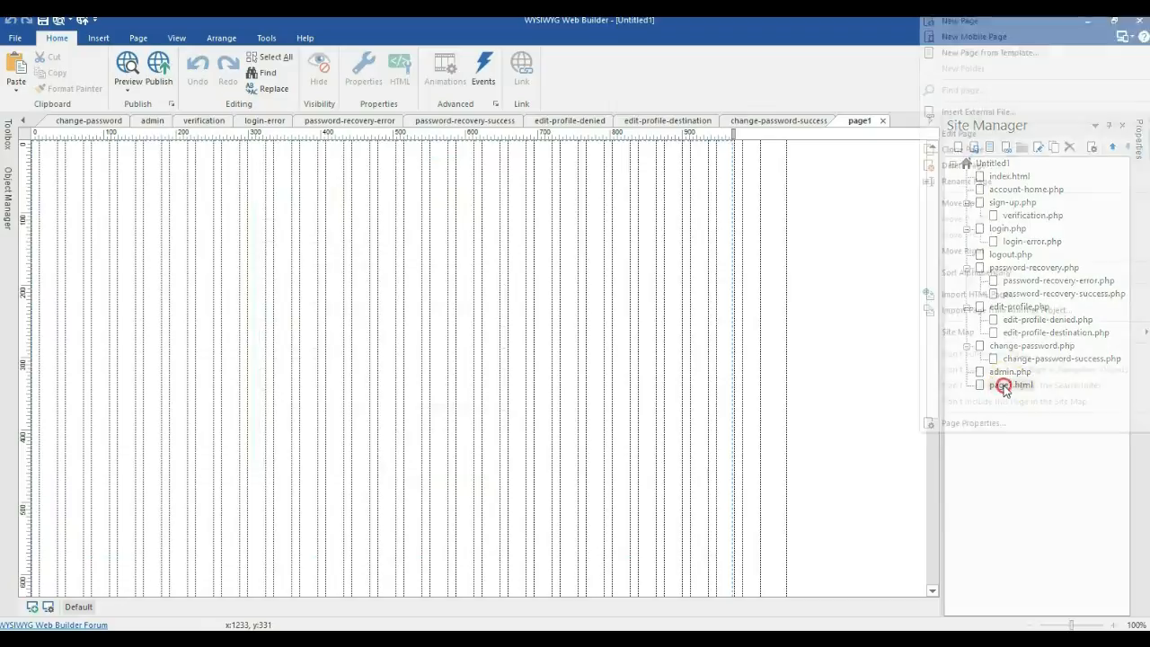
pyautogui.click(963, 183)
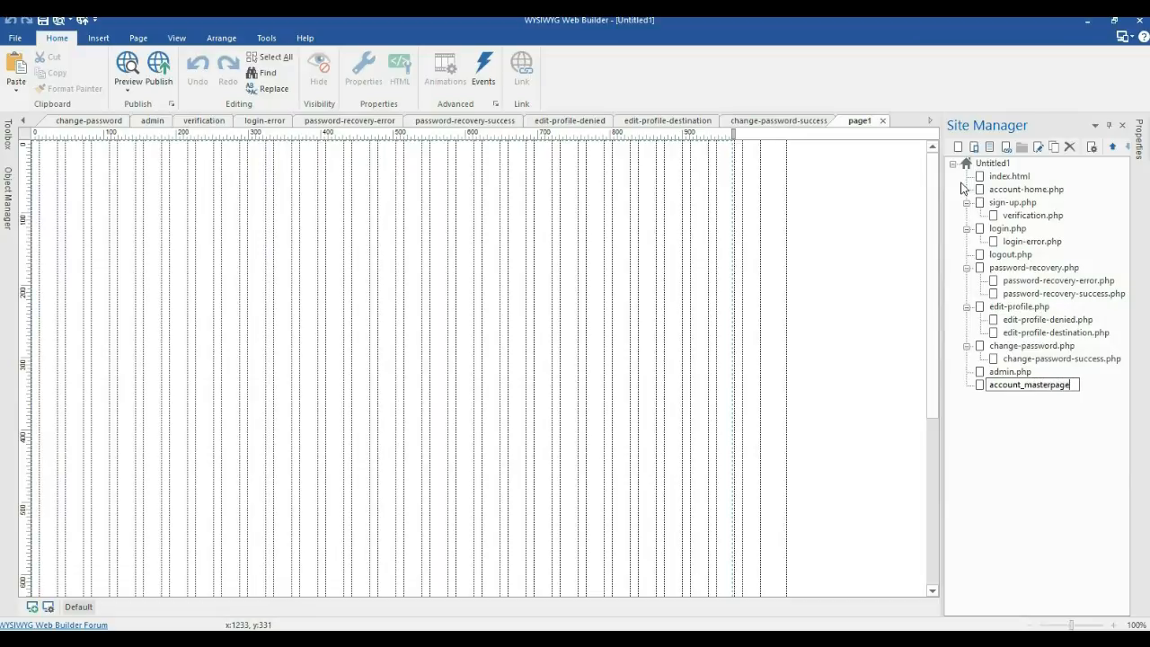
pyautogui.press('Return')
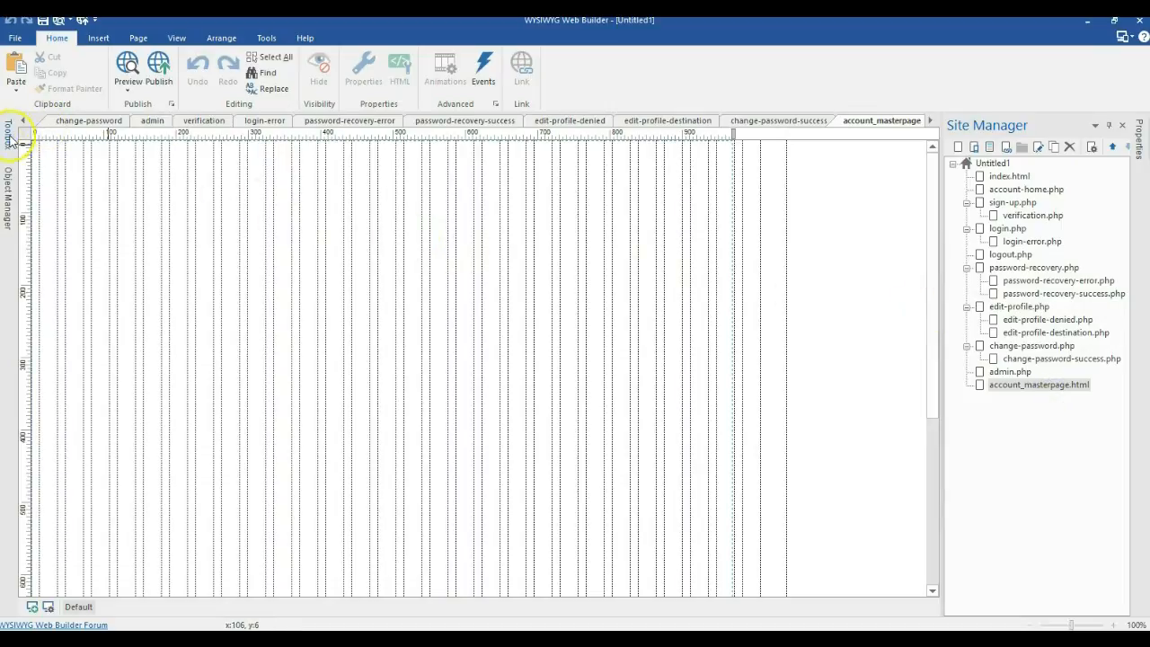
pyautogui.click(8, 134)
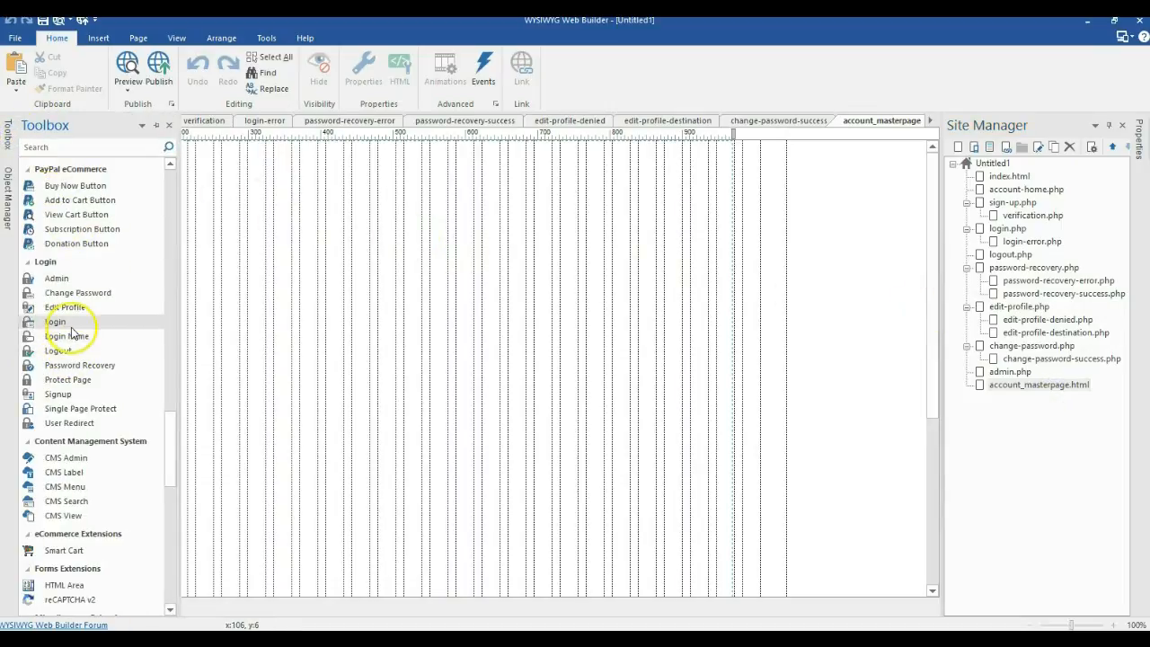
# Step: Draw a Layer at the page's top-left corner, widened to about 634 by 112 px
pyautogui.scroll(10, 70, 255)
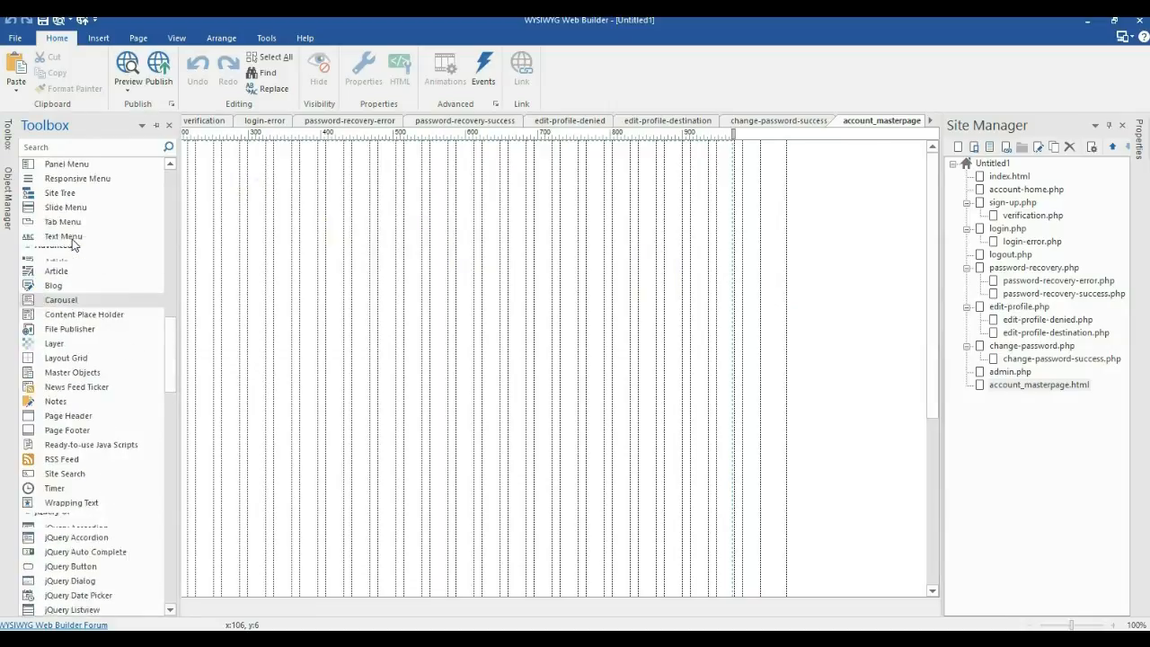
pyautogui.click(55, 406)
pyautogui.moveTo(213, 210)
pyautogui.mouseDown()
pyautogui.moveTo(316, 278)
pyautogui.moveTo(372, 290)
pyautogui.moveTo(246, 249)
pyautogui.moveTo(46, 144)
pyautogui.mouseUp()
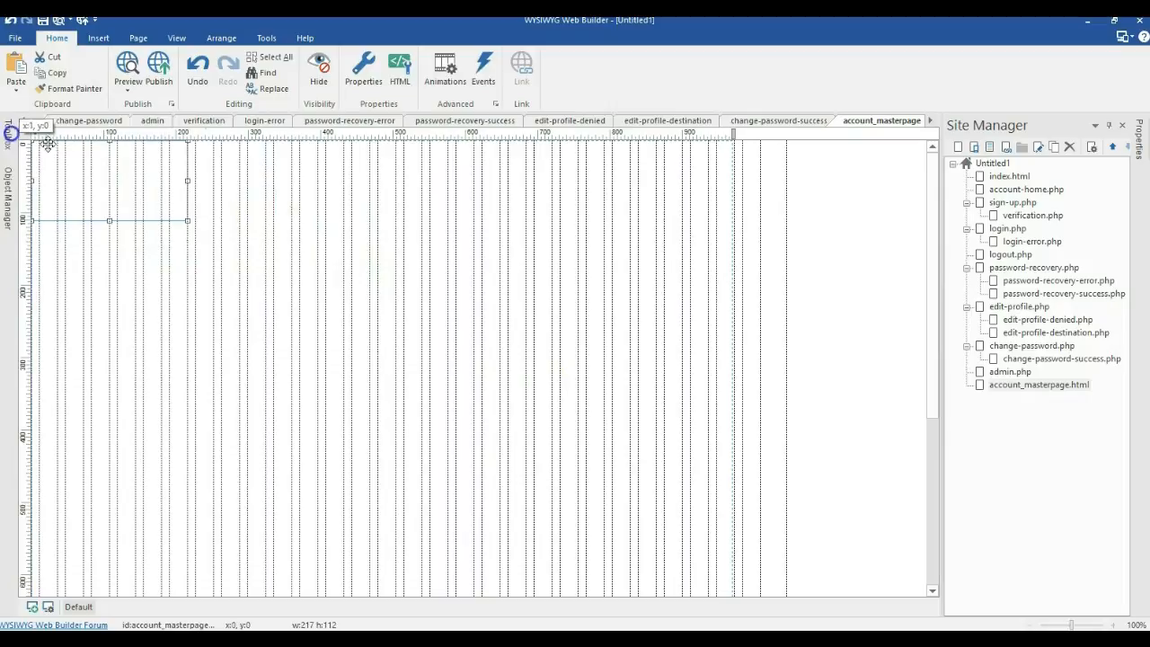
pyautogui.moveTo(188, 180); pyautogui.dragTo(489, 187)
# Step: Choose a different border style for the layer in its Style settings
pyautogui.doubleClick(476, 187)
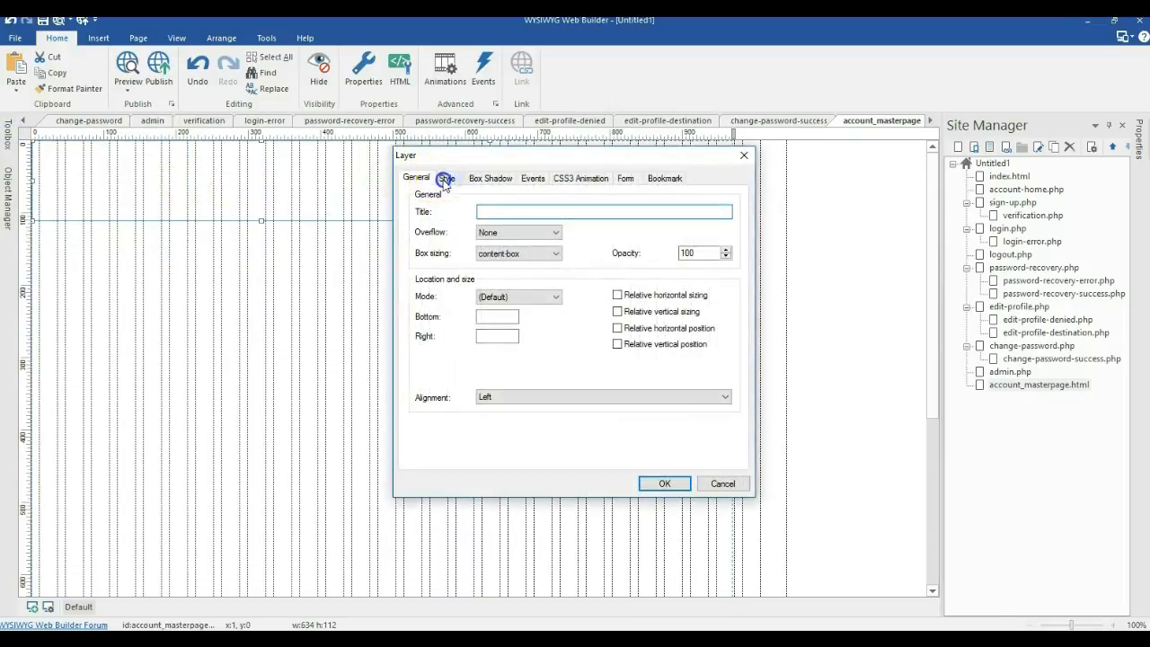
pyautogui.click(445, 179)
pyautogui.click(566, 360)
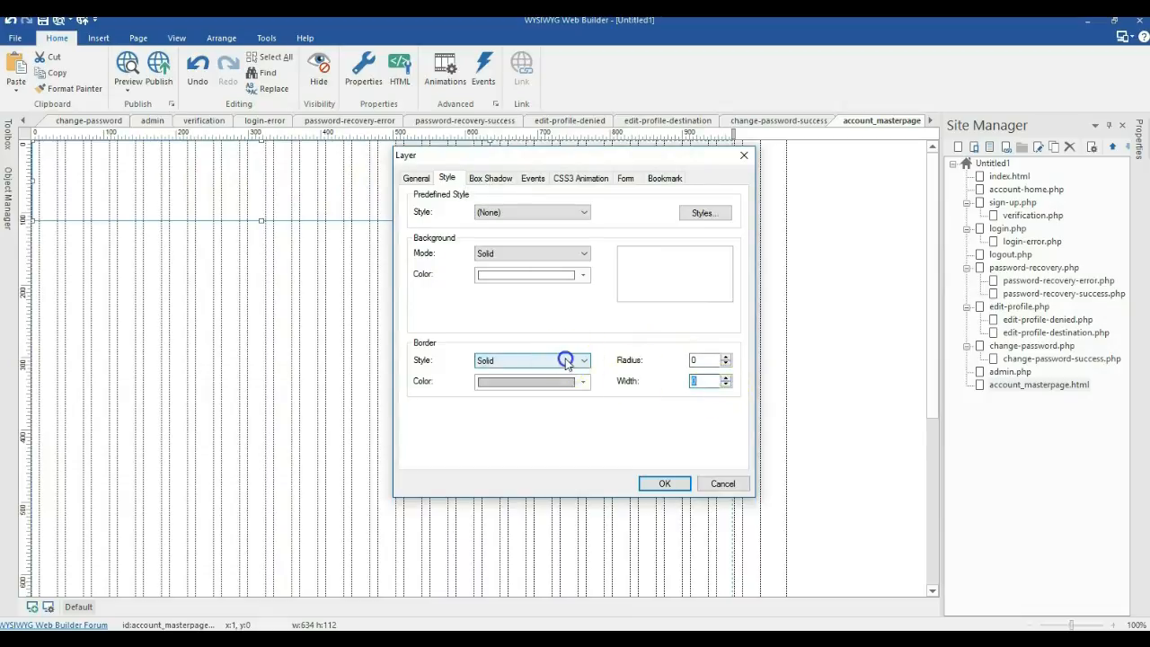
pyautogui.click(524, 373)
pyautogui.click(662, 483)
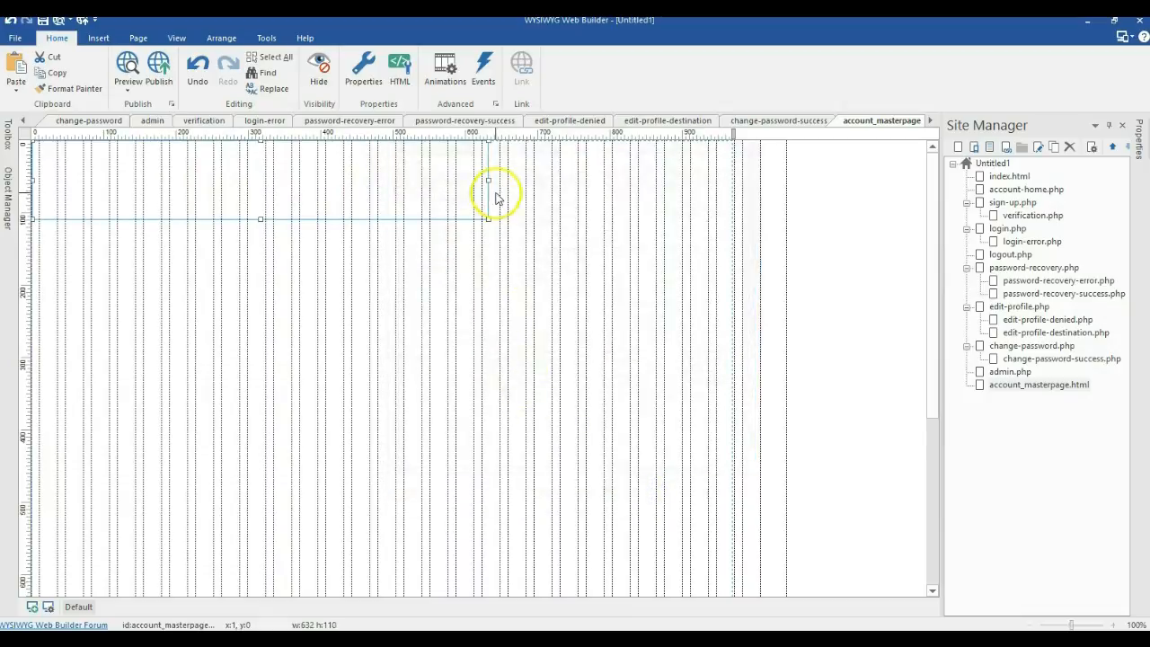
# Step: Resize the layer into a full-width header band of 969 by 93 px
pyautogui.moveTo(488, 180); pyautogui.dragTo(734, 168)
pyautogui.click(657, 248)
pyautogui.click(329, 190)
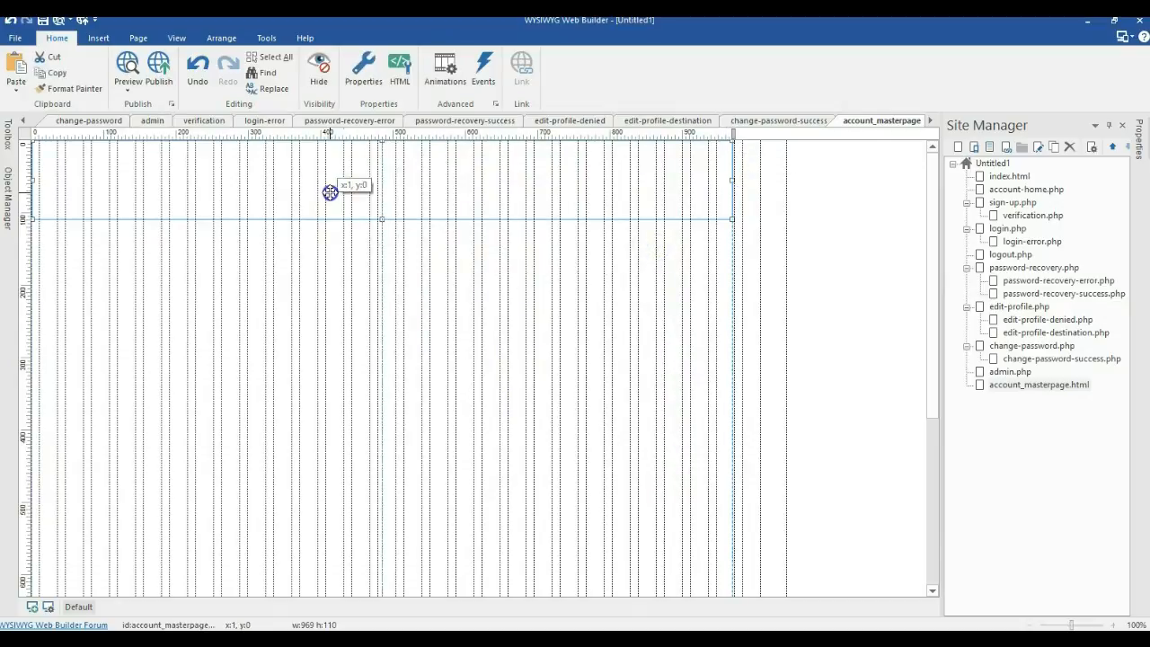
pyautogui.moveTo(381, 218); pyautogui.dragTo(377, 208)
pyautogui.click(278, 248)
# Step: Place a Logout button at the right side of the header
pyautogui.click(8, 135)
pyautogui.scroll(1, 90, 310)
pyautogui.scroll(-11, 86, 319)
pyautogui.scroll(-3, 87, 325)
pyautogui.click(77, 312)
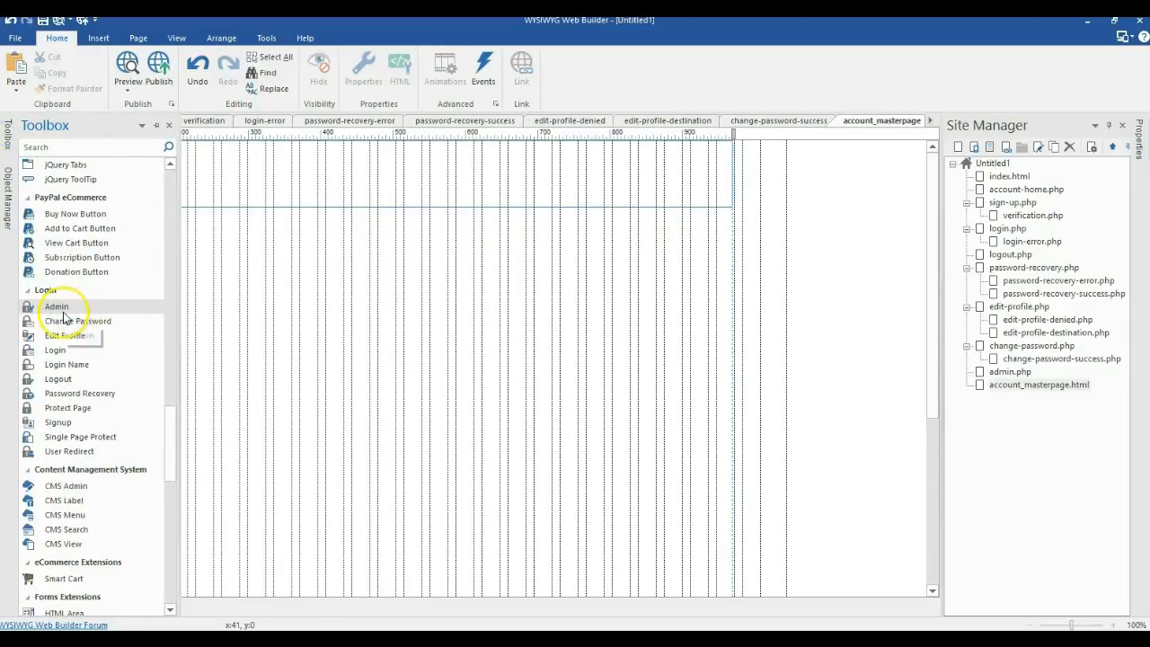
pyautogui.scroll(-1, 65, 316)
pyautogui.click(68, 349)
pyautogui.moveTo(482, 249)
pyautogui.mouseDown()
pyautogui.moveTo(567, 281)
pyautogui.moveTo(573, 270)
pyautogui.moveTo(545, 267)
pyautogui.moveTo(670, 187)
pyautogui.mouseUp()
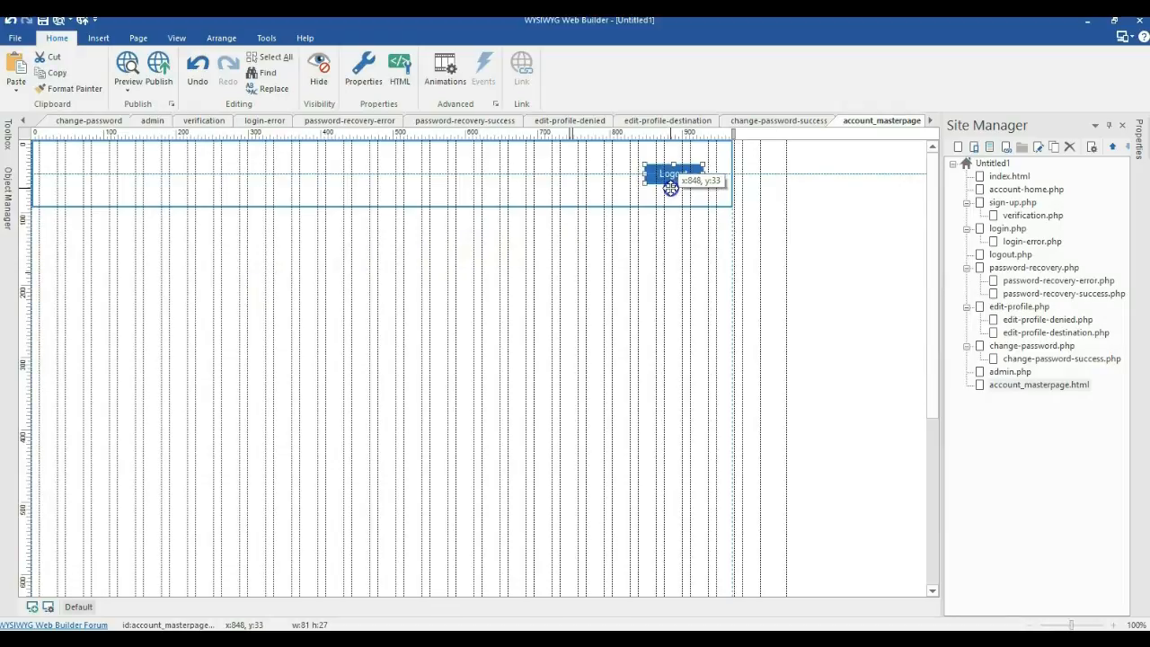
# Step: Add a Login Name welcome greeting and move it into the header's top-left corner
pyautogui.moveTo(7, 135)
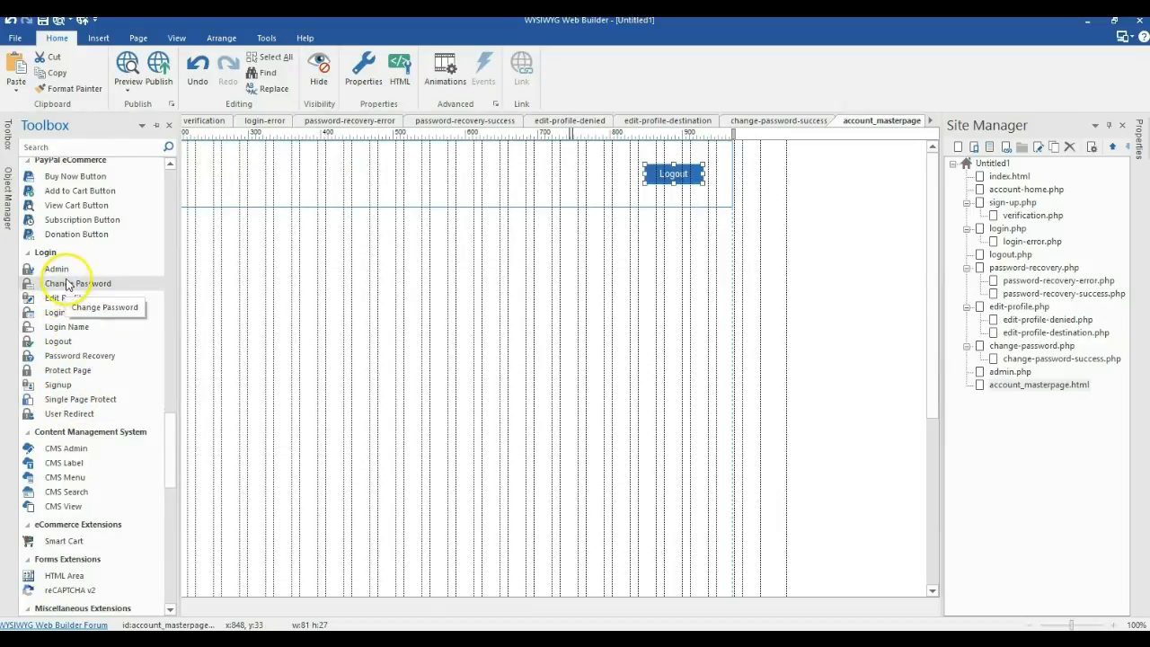
pyautogui.click(69, 327)
pyautogui.moveTo(198, 290); pyautogui.dragTo(364, 301)
pyautogui.moveTo(239, 299); pyautogui.dragTo(93, 176)
pyautogui.moveTo(13, 155)
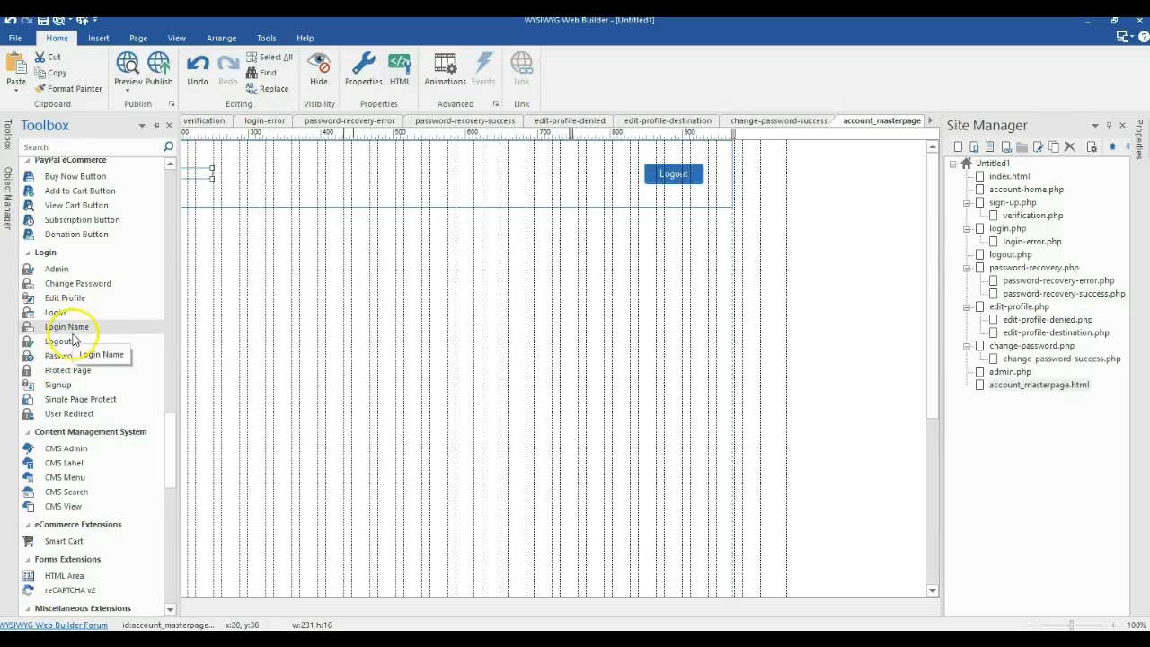
pyautogui.scroll(7, 77, 323)
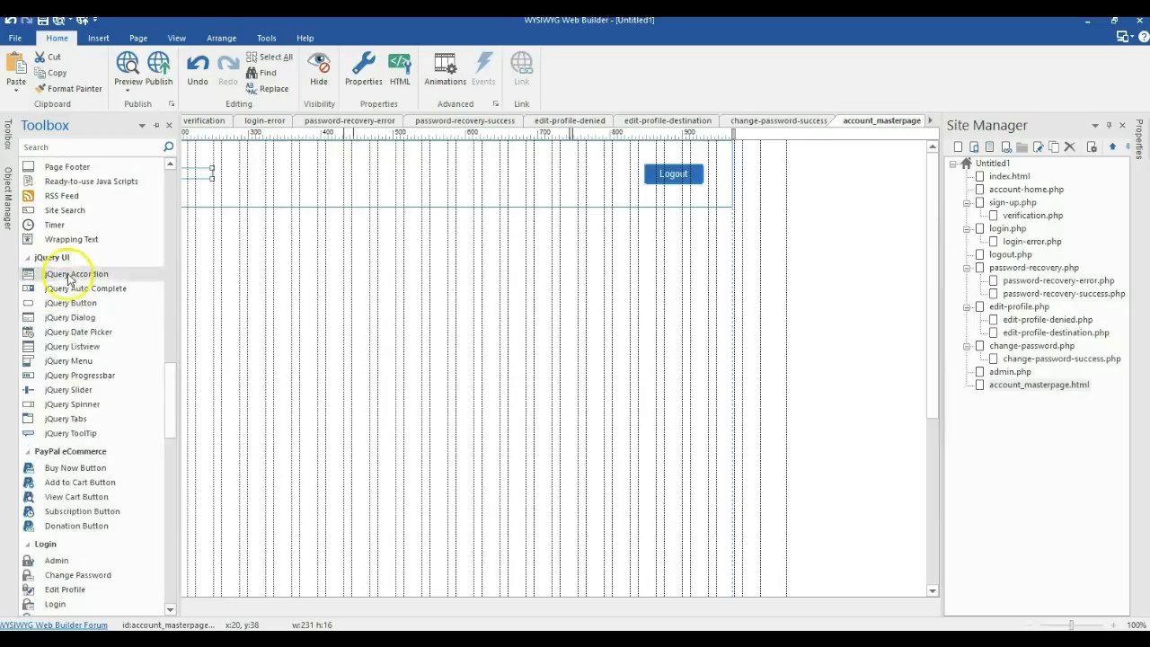
pyautogui.moveTo(176, 412); pyautogui.dragTo(169, 174)
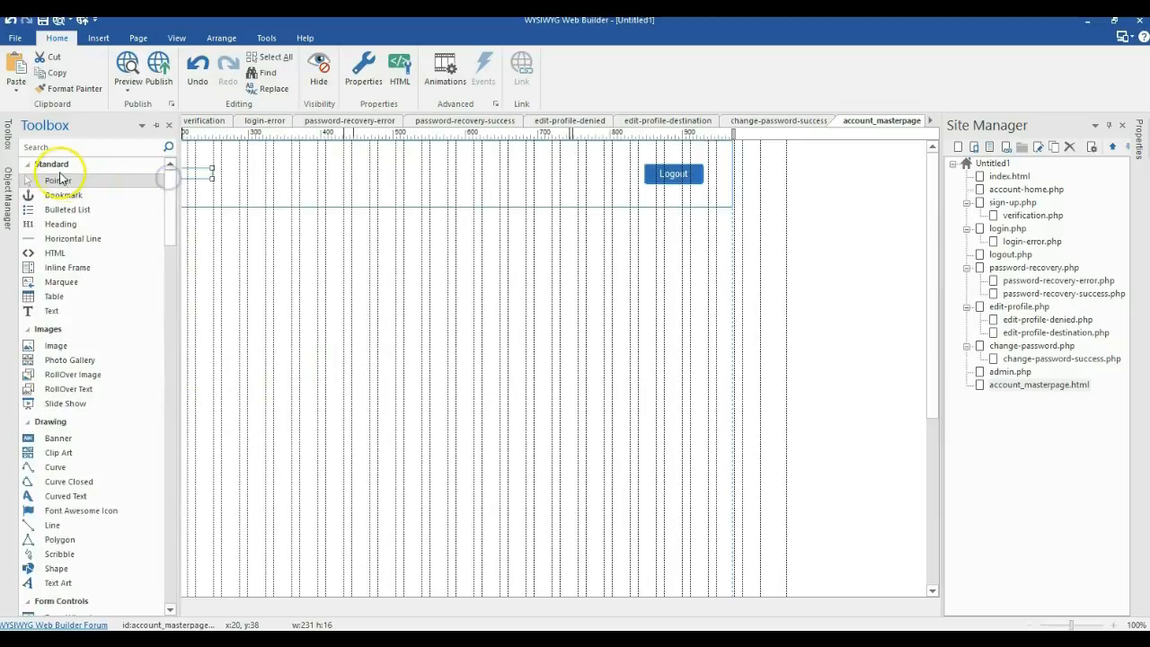
# Step: Add an 'Edit Profile' text and fit it into the header just left of Logout
pyautogui.click(52, 310)
pyautogui.click(320, 296)
pyautogui.moveTo(383, 302)
pyautogui.mouseDown()
pyautogui.moveTo(476, 302)
pyautogui.moveTo(393, 298)
pyautogui.mouseUp()
pyautogui.doubleClick(465, 303)
pyautogui.write('Edit Profile')
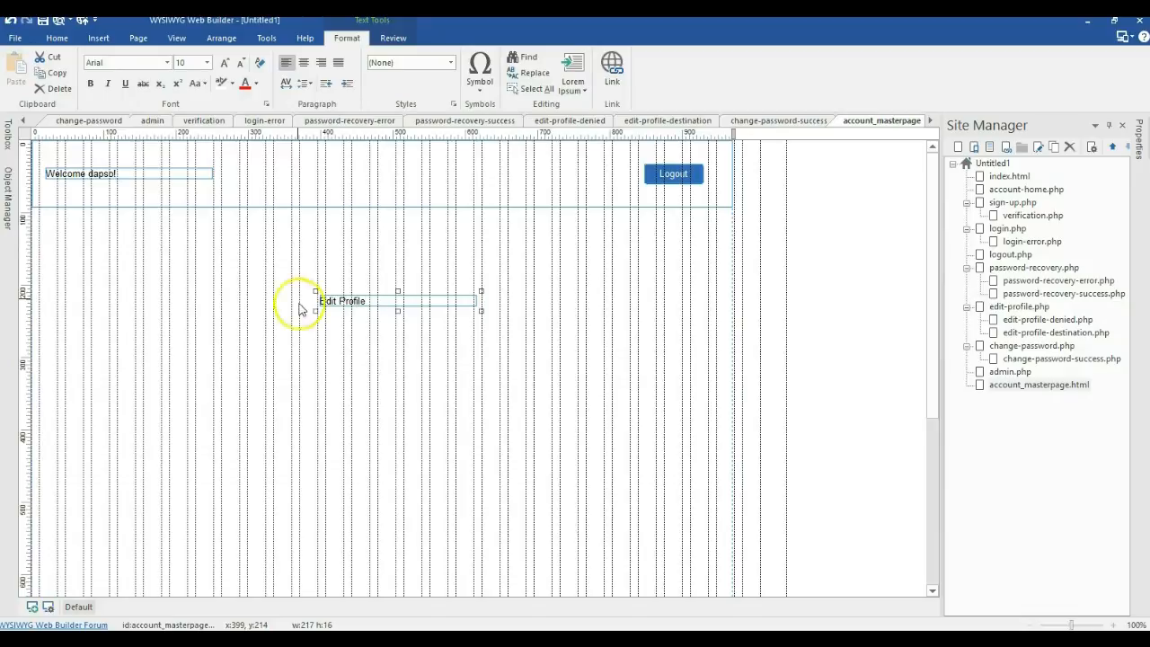
pyautogui.click(301, 308)
pyautogui.moveTo(360, 306); pyautogui.dragTo(531, 185)
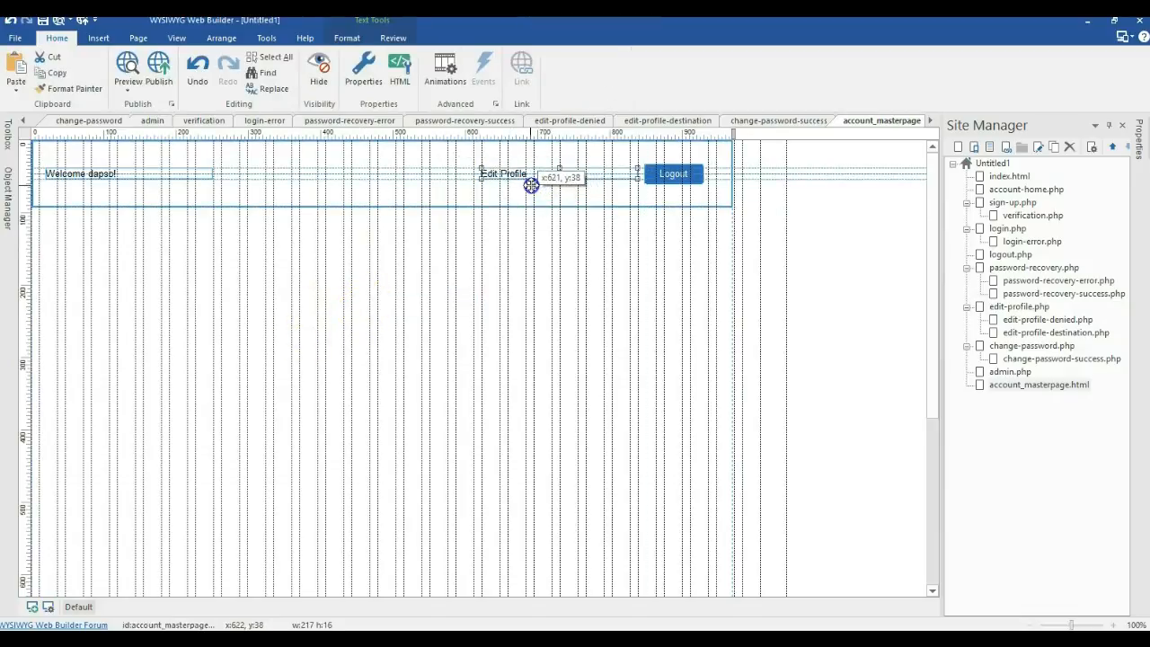
pyautogui.moveTo(634, 173); pyautogui.dragTo(602, 175)
# Step: Link the Edit Profile header text to the edit-profile page
pyautogui.doubleClick(597, 163)
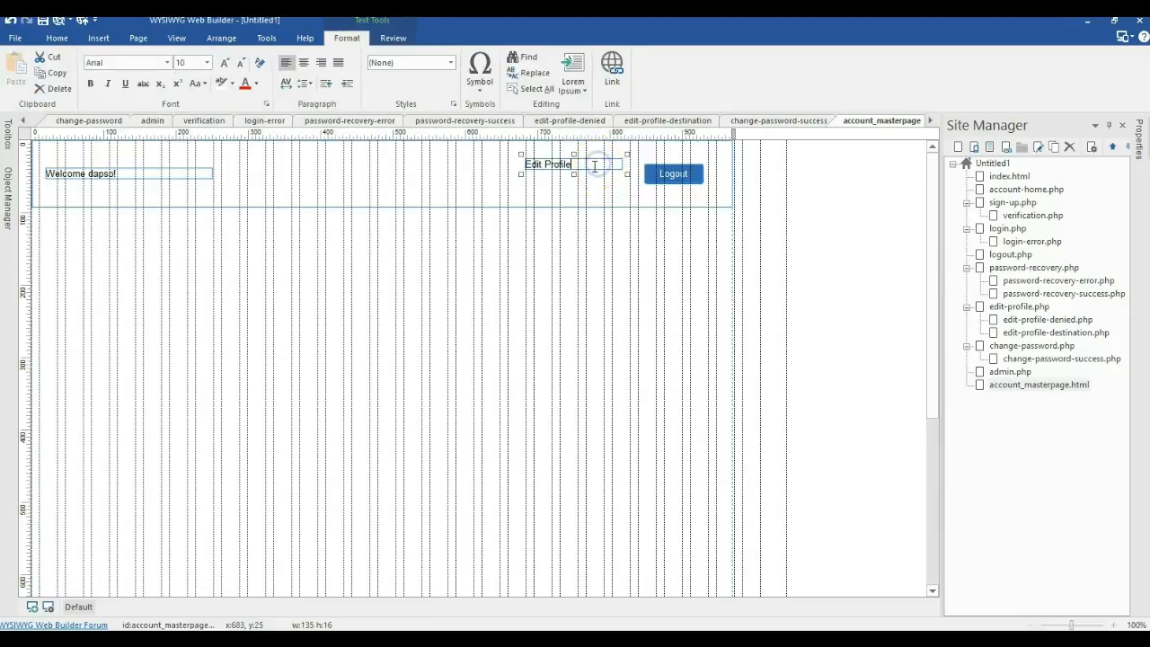
pyautogui.click(611, 70)
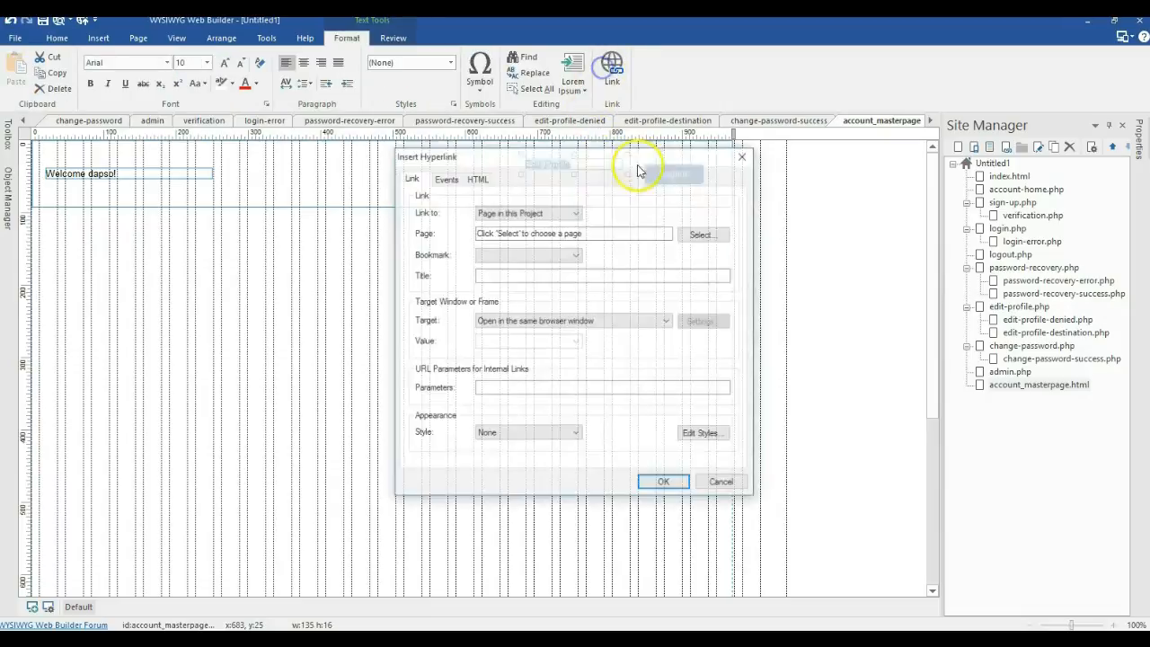
pyautogui.click(700, 233)
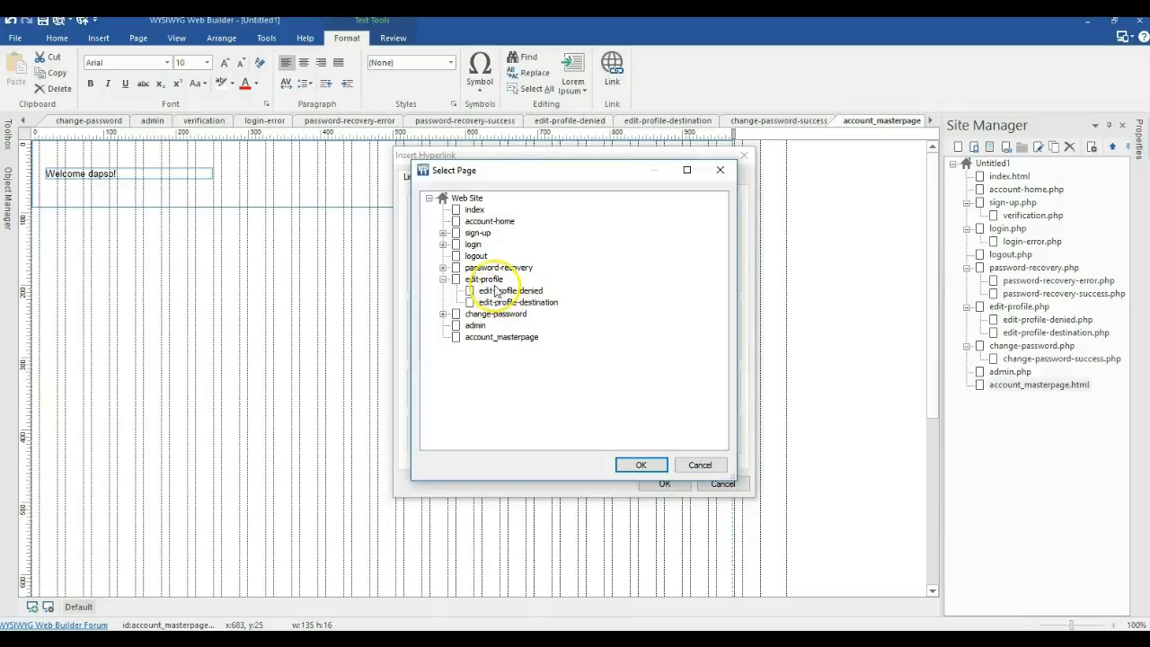
pyautogui.click(641, 464)
pyautogui.click(665, 483)
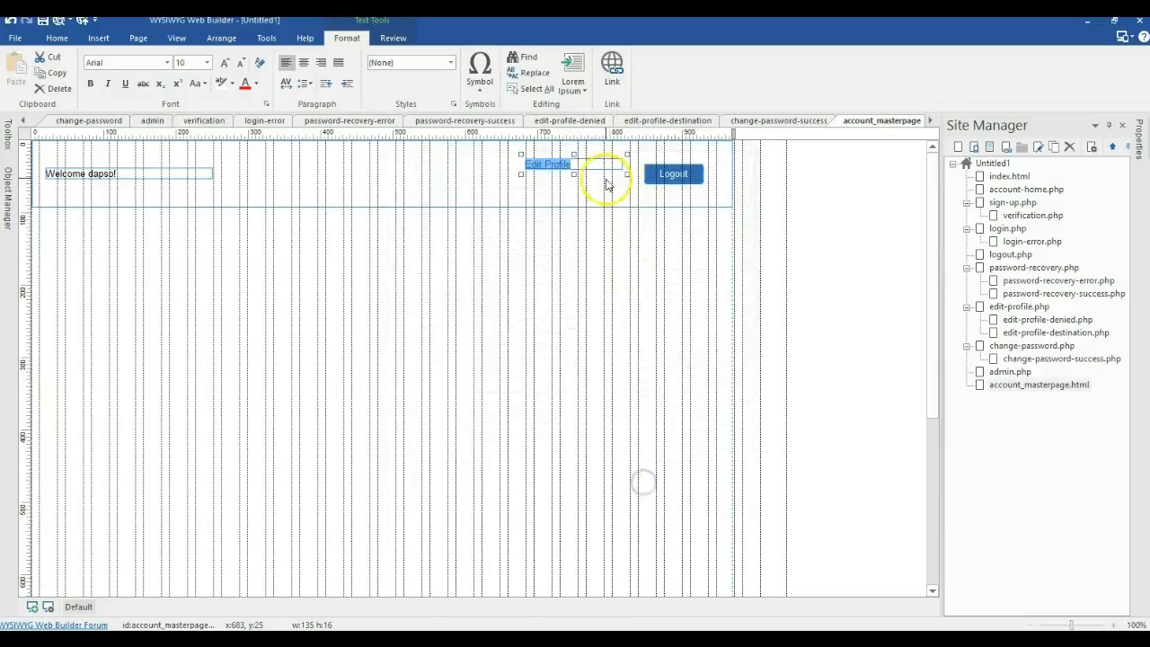
pyautogui.press('Escape')
# Step: Duplicate Edit Profile below itself, retype it as Change Password, and link it to change-password
pyautogui.moveTo(563, 186); pyautogui.dragTo(537, 174)
pyautogui.doubleClick(560, 177)
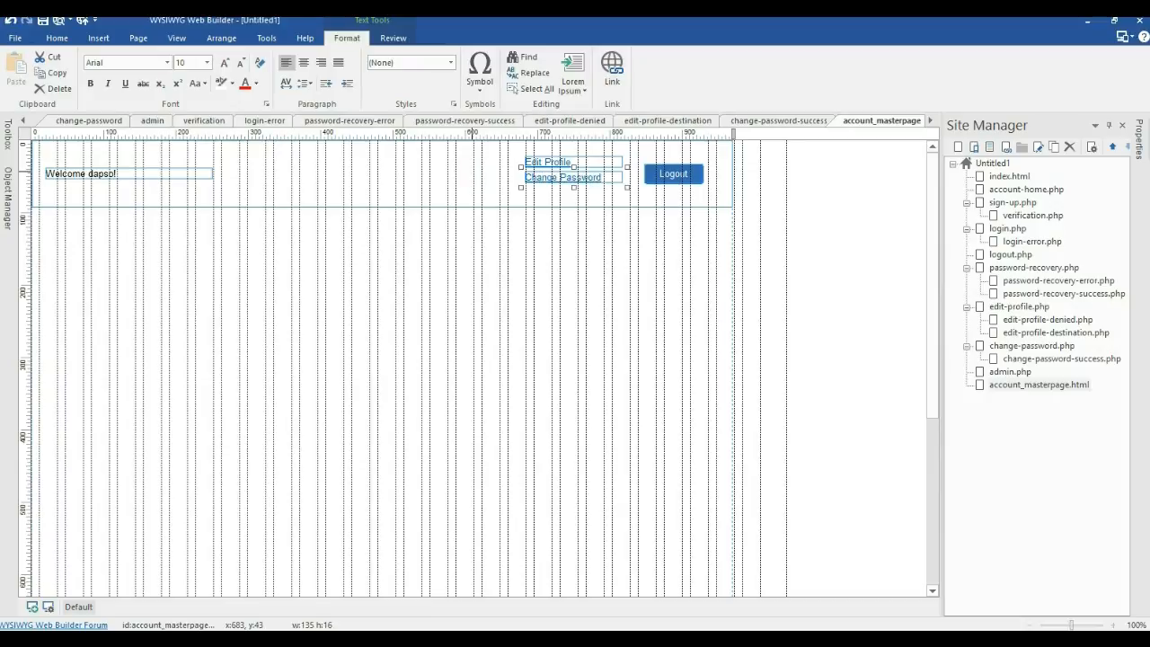
pyautogui.click(506, 252)
pyautogui.click(579, 175)
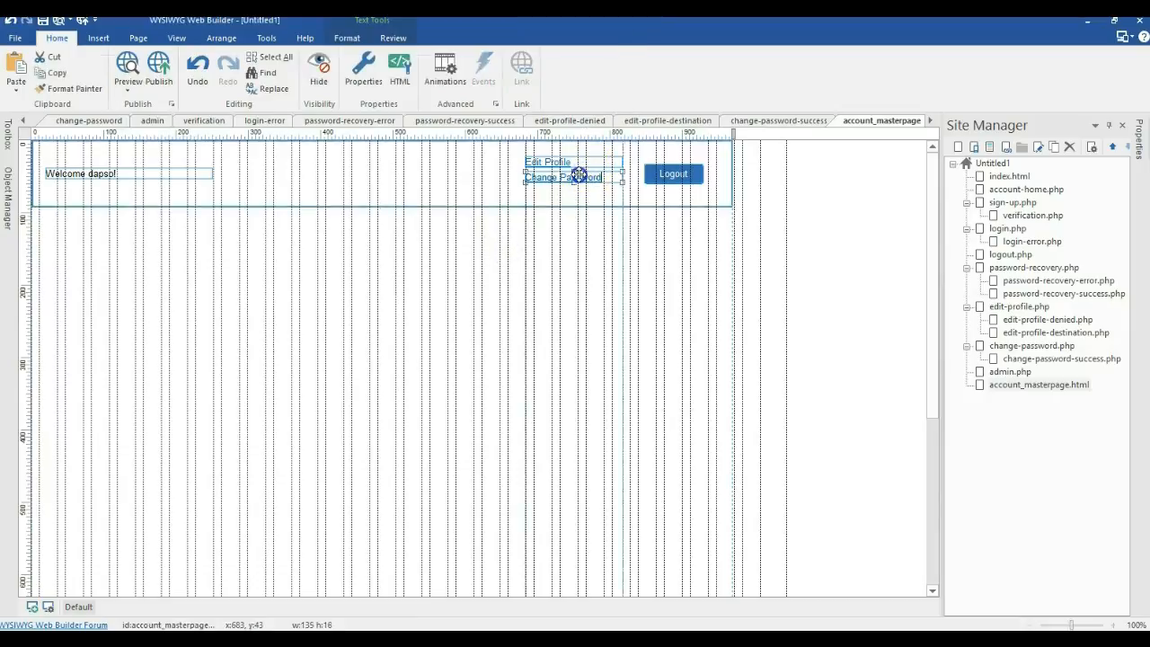
pyautogui.doubleClick(579, 175)
pyautogui.click(612, 69)
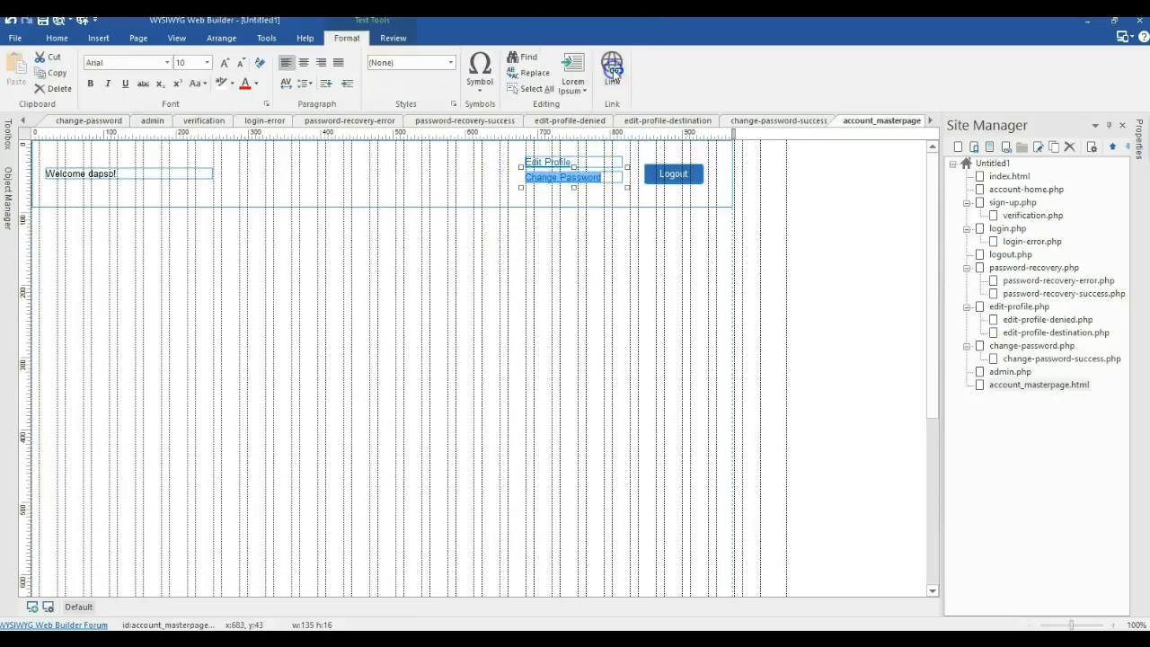
pyautogui.click(699, 233)
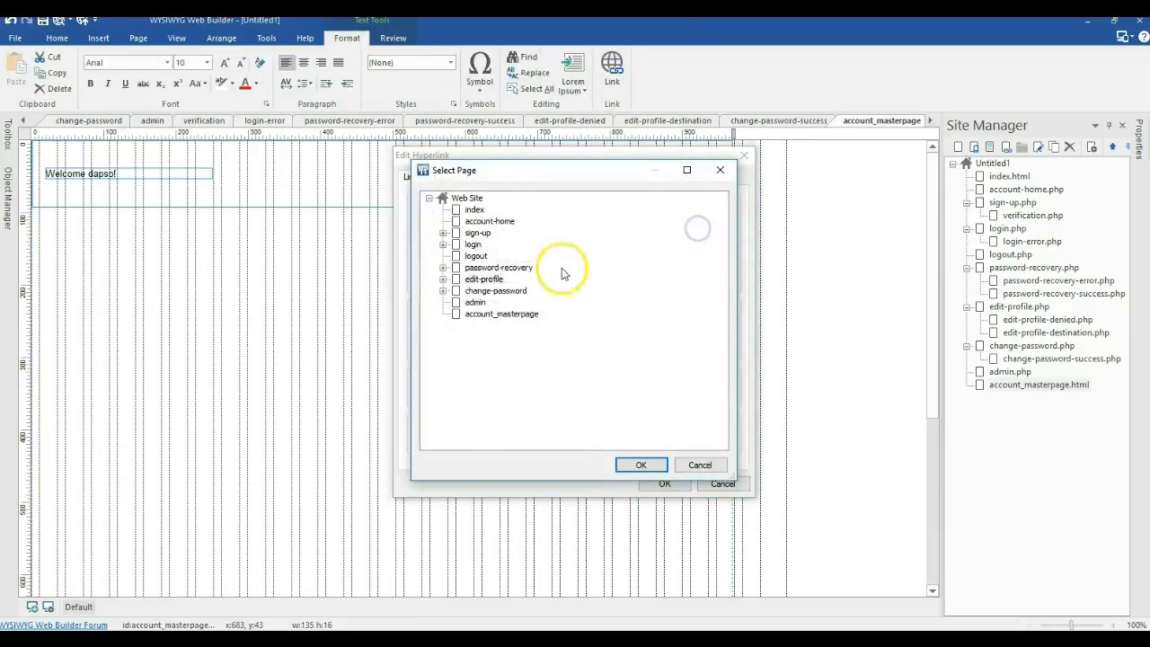
pyautogui.doubleClick(489, 290)
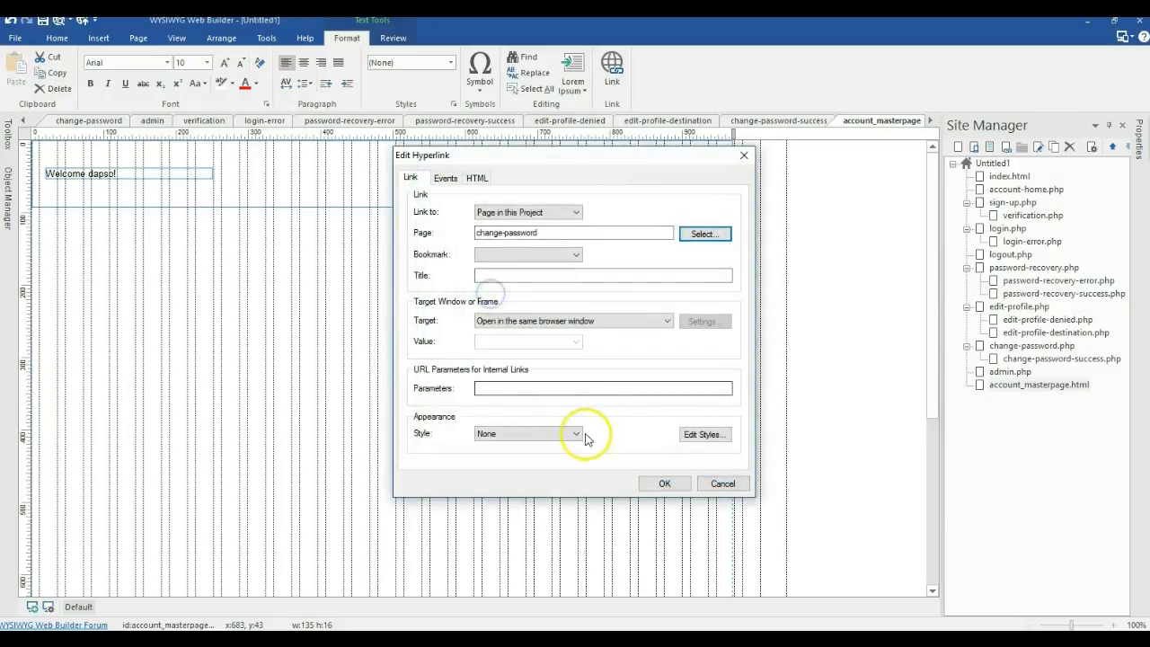
pyautogui.click(640, 484)
# Step: Nudge the Edit Profile and Change Password links slightly to the right
pyautogui.click(573, 162)
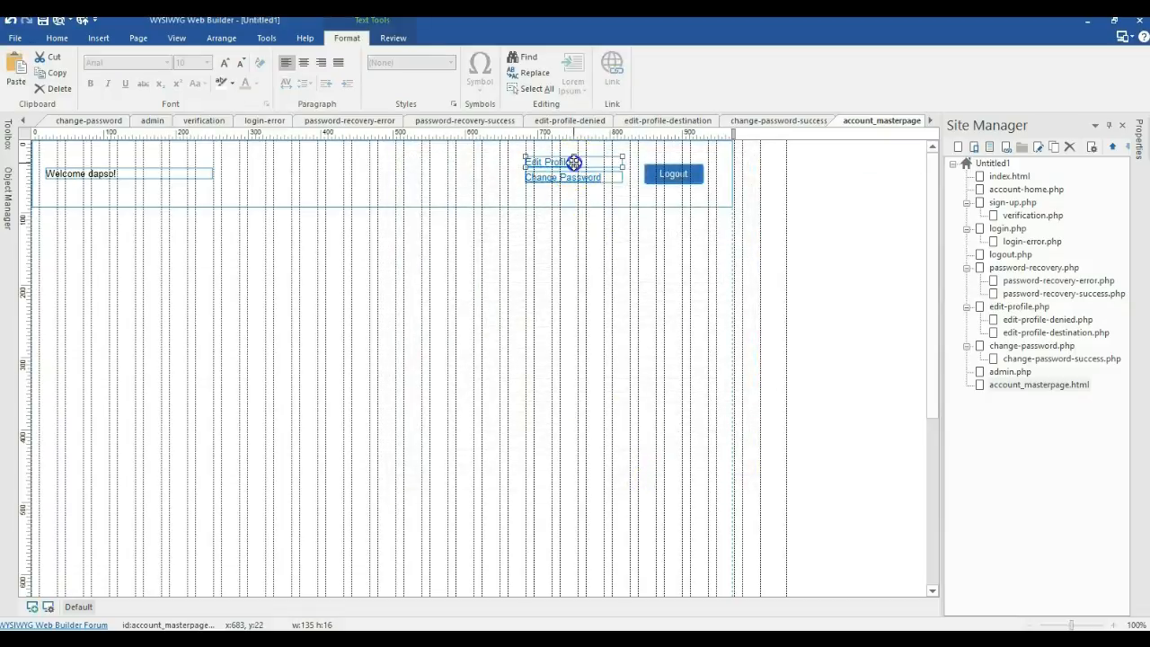
pyautogui.moveTo(571, 179); pyautogui.dragTo(578, 163)
pyautogui.click(582, 252)
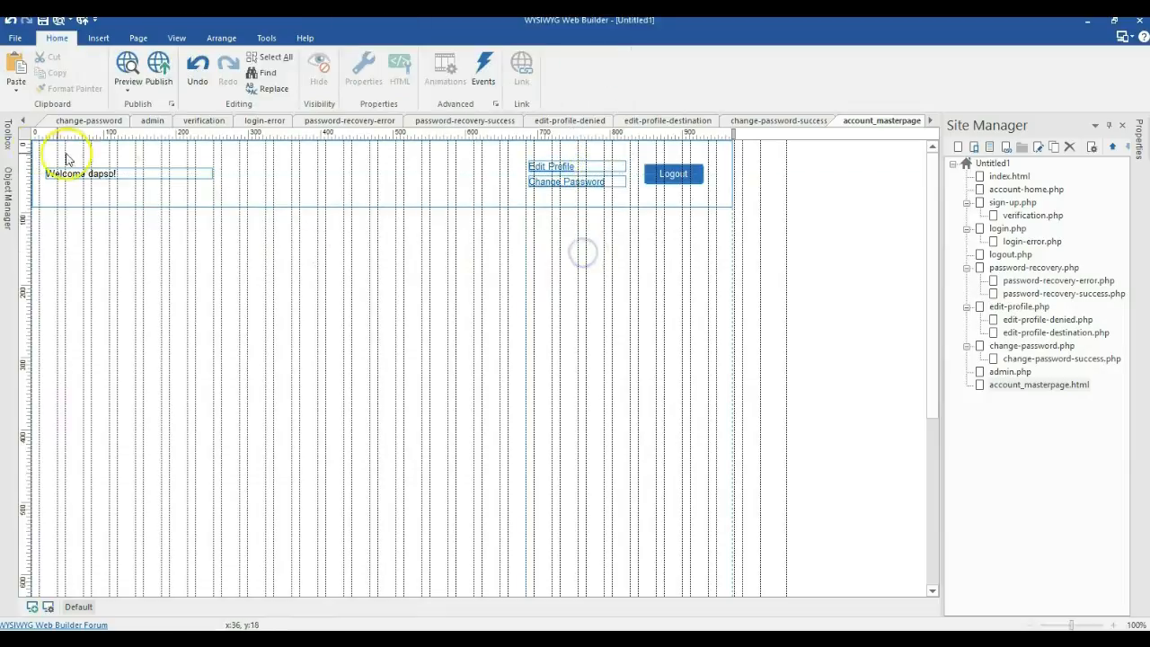
# Step: Draw a Content Place Holder and stretch it full width beneath the header
pyautogui.click(6, 135)
pyautogui.scroll(-10, 113, 287)
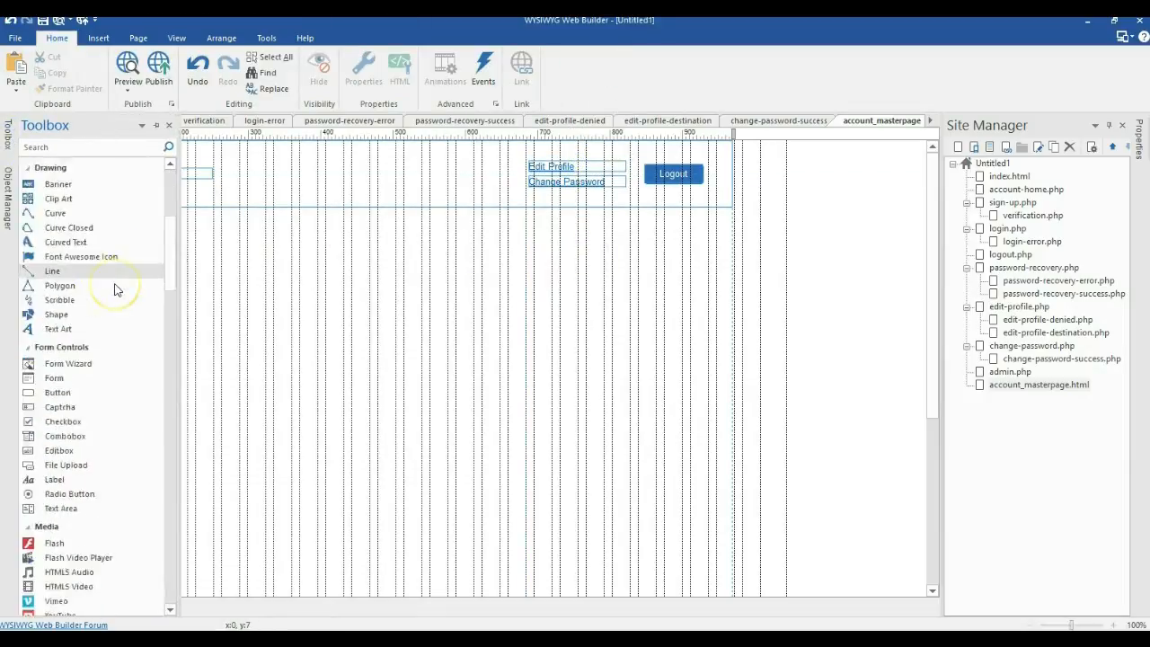
pyautogui.scroll(-11, 114, 289)
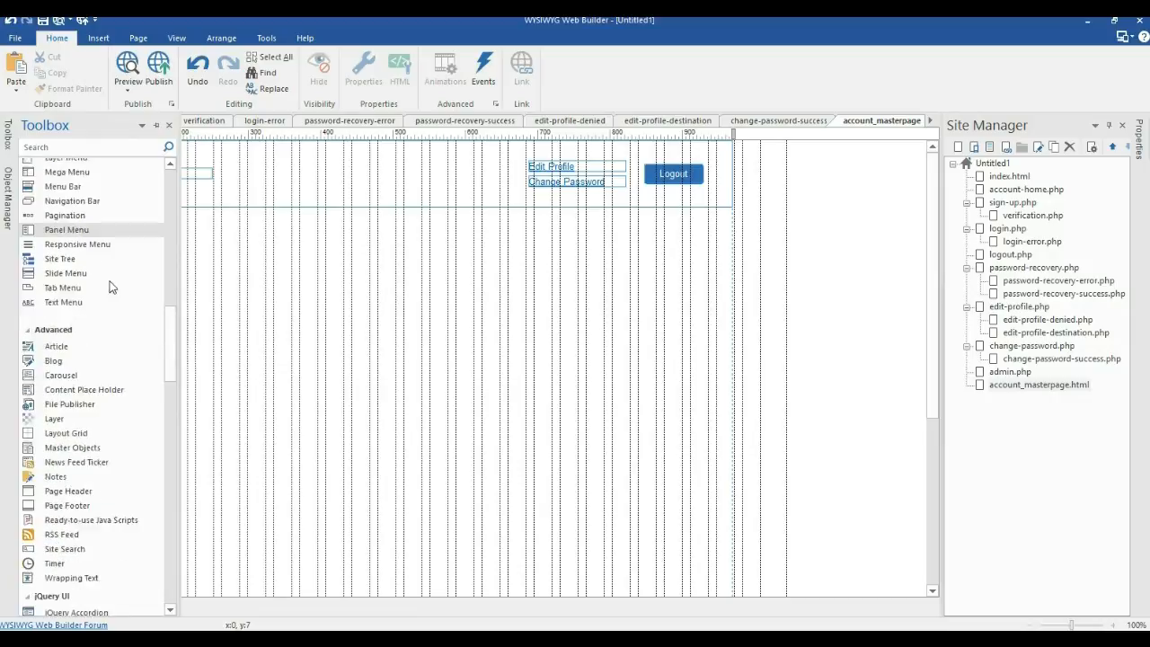
pyautogui.click(68, 313)
pyautogui.moveTo(220, 243)
pyautogui.mouseDown()
pyautogui.moveTo(447, 369)
pyautogui.moveTo(511, 390)
pyautogui.mouseUp()
pyautogui.click(598, 416)
pyautogui.moveTo(337, 332); pyautogui.dragTo(134, 294)
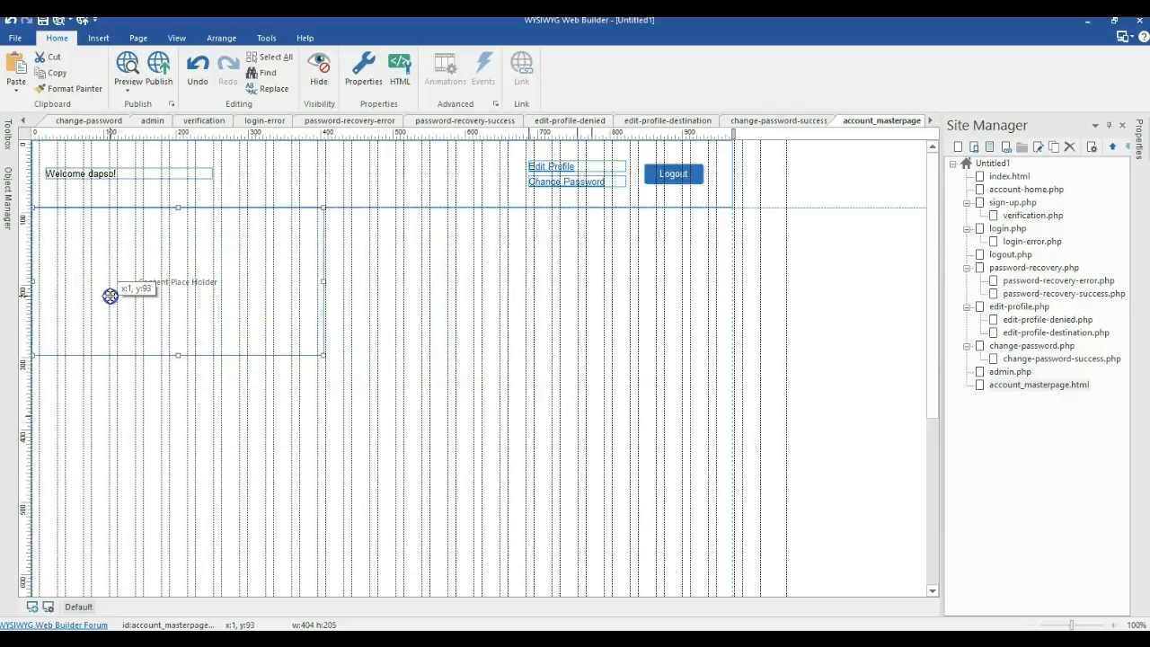
pyautogui.moveTo(324, 355); pyautogui.dragTo(732, 400)
# Step: Paste a header copy below the placeholder and delete its links, Logout button and welcome greeting
pyautogui.click(401, 192)
pyautogui.hotkey('ctrl', 'c')
pyautogui.hotkey('ctrl', 'v')
pyautogui.moveTo(598, 493); pyautogui.dragTo(285, 437)
pyautogui.click(578, 431)
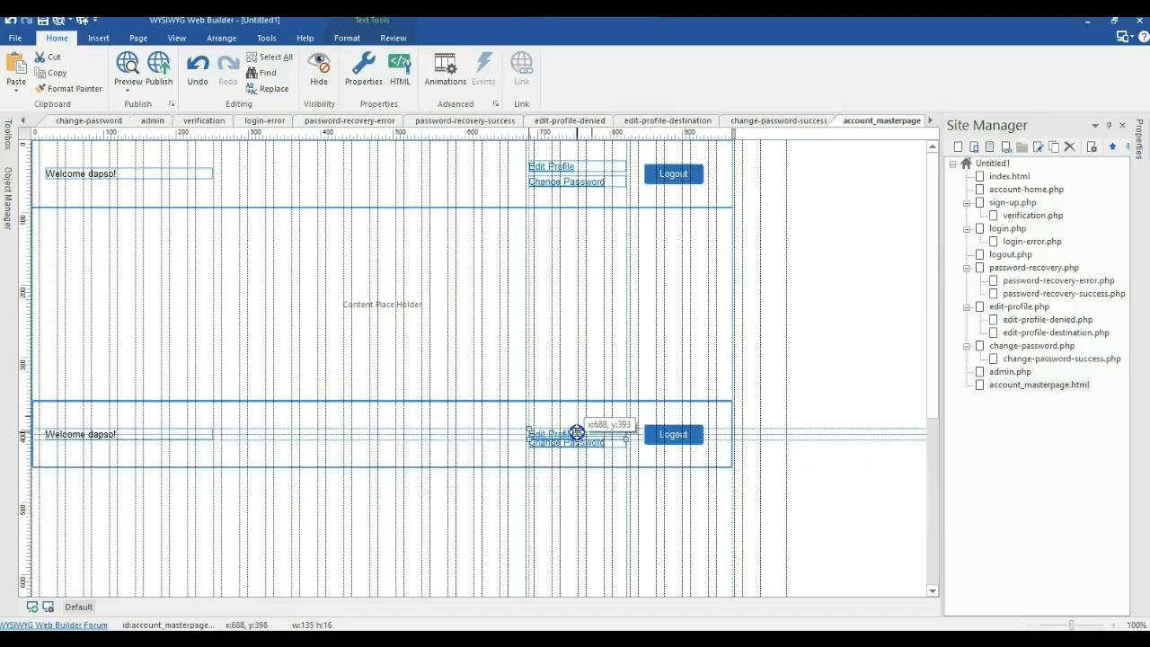
pyautogui.press('Delete')
pyautogui.click(568, 447)
pyautogui.press('Delete')
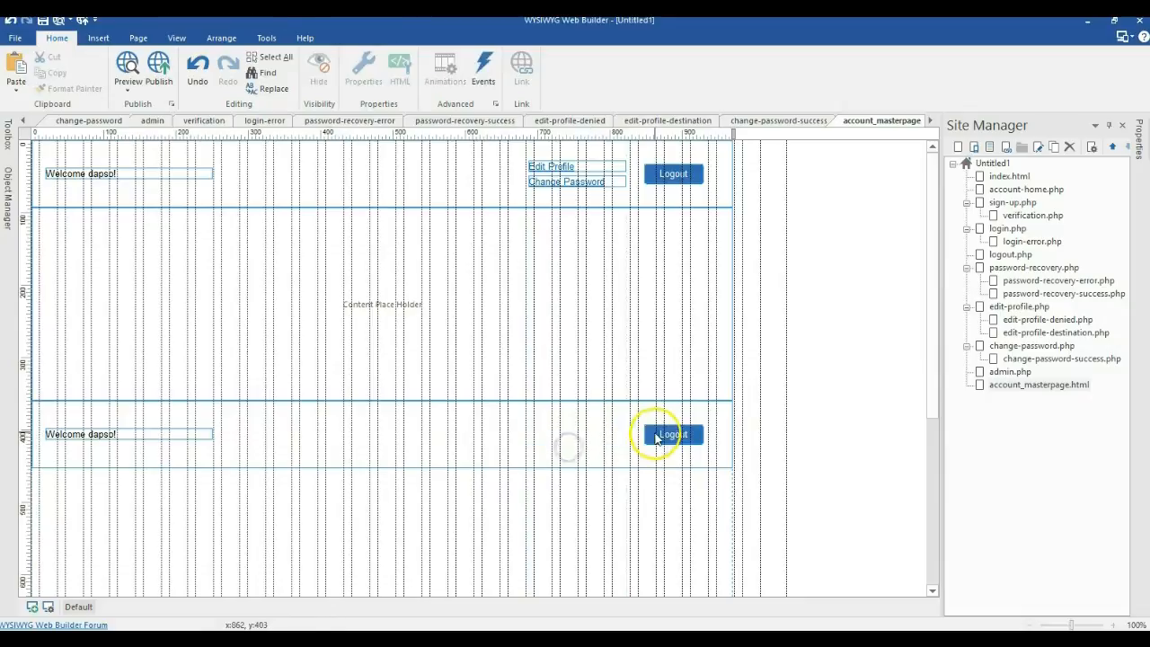
pyautogui.click(659, 434)
pyautogui.press('Delete')
pyautogui.click(185, 432)
pyautogui.press('Delete')
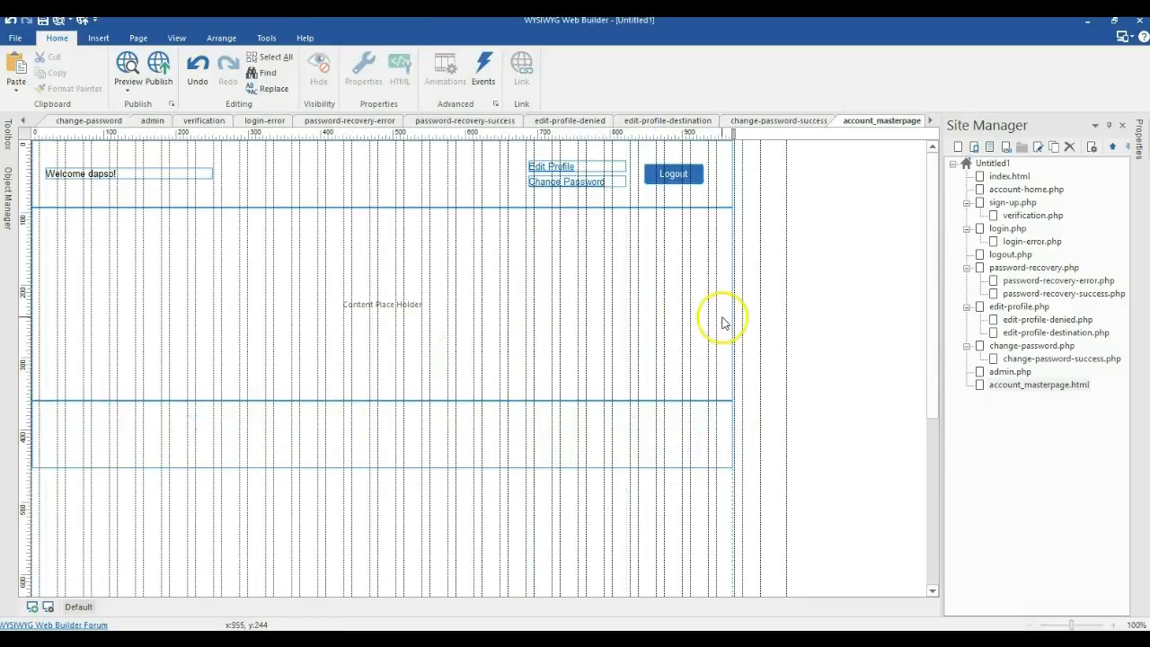
# Step: On account-home, place a Protect Page object below the Congratulations message and open its settings
pyautogui.doubleClick(1024, 189)
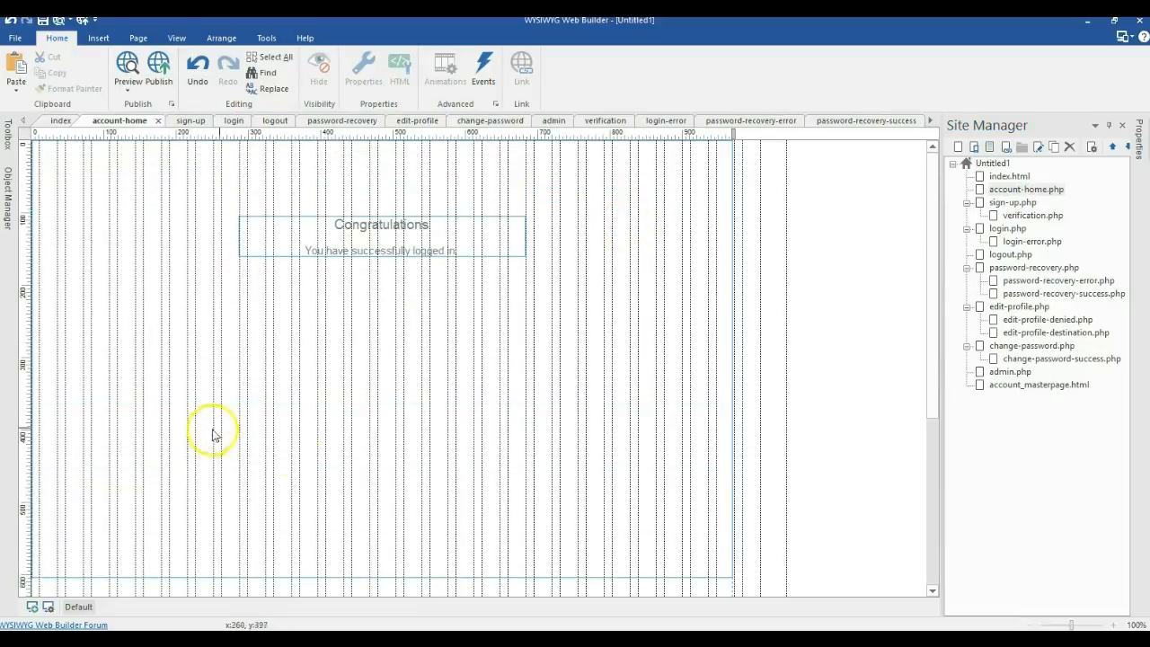
pyautogui.click(8, 140)
pyautogui.scroll(-10, 99, 368)
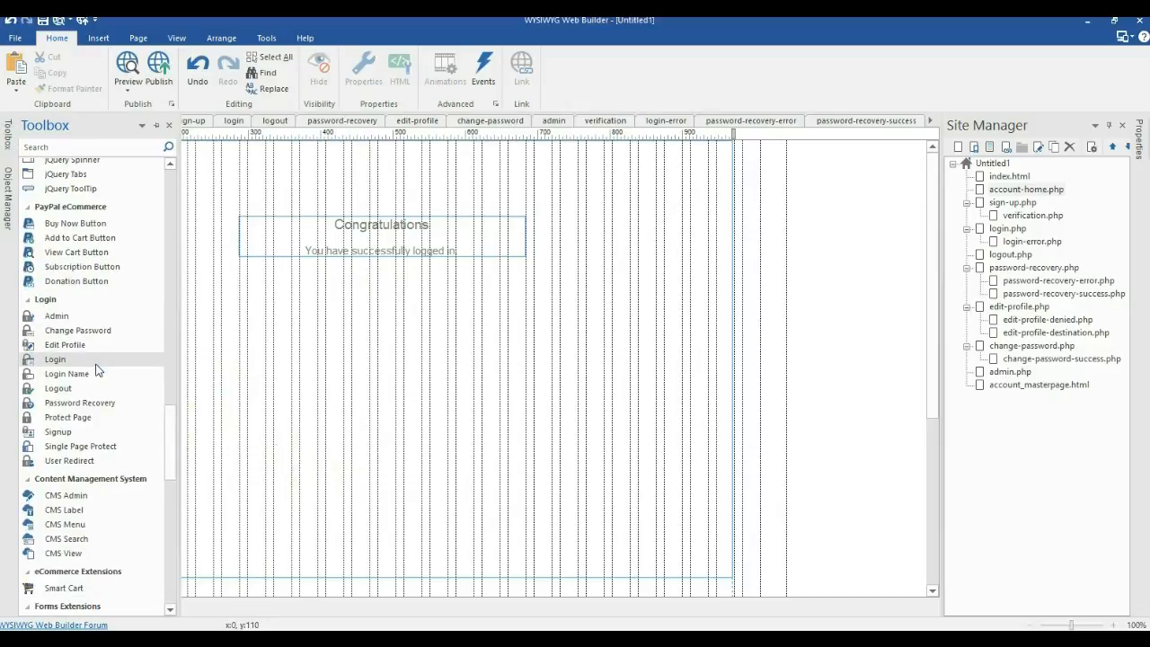
pyautogui.scroll(-2, 99, 368)
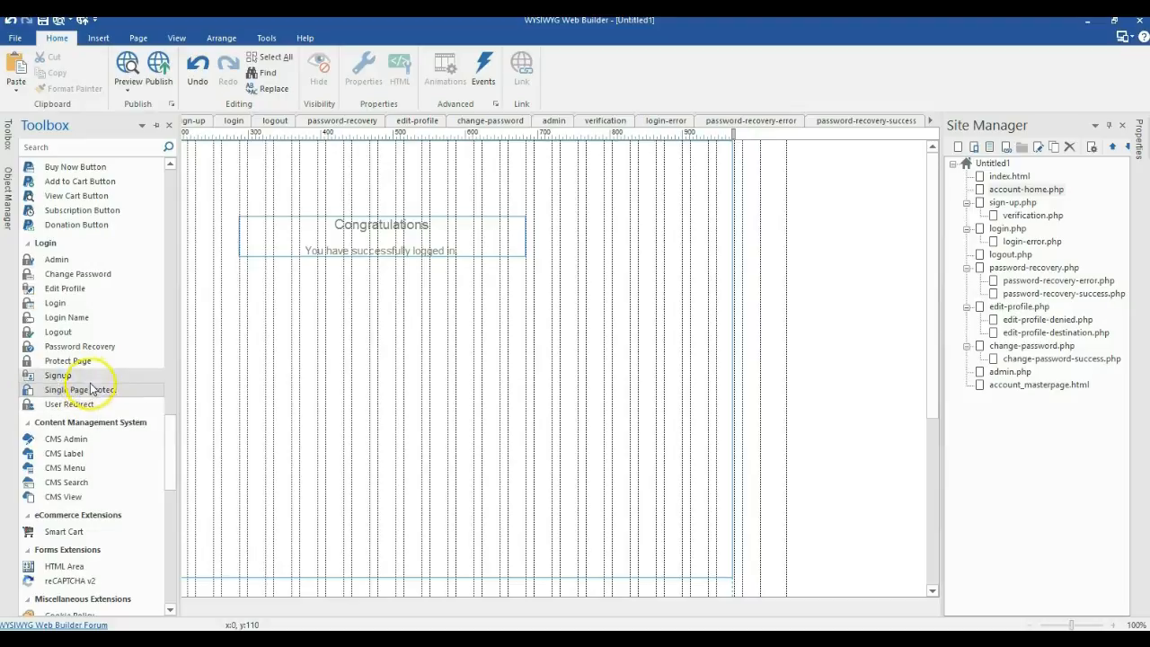
pyautogui.click(77, 364)
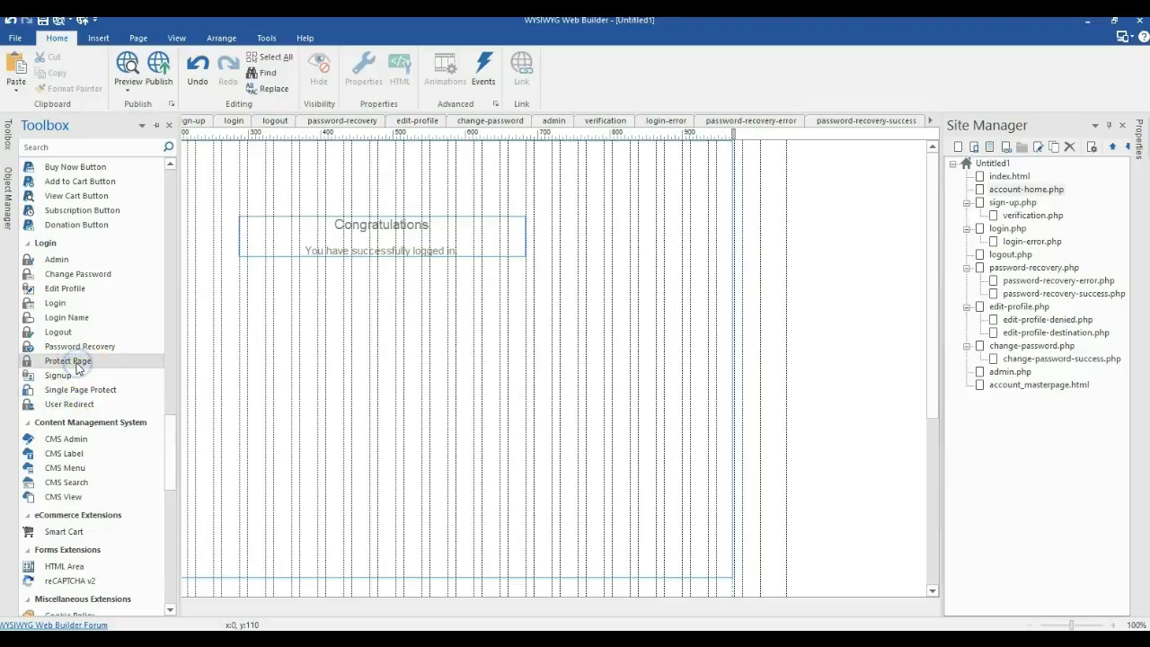
pyautogui.moveTo(64, 366); pyautogui.dragTo(89, 538)
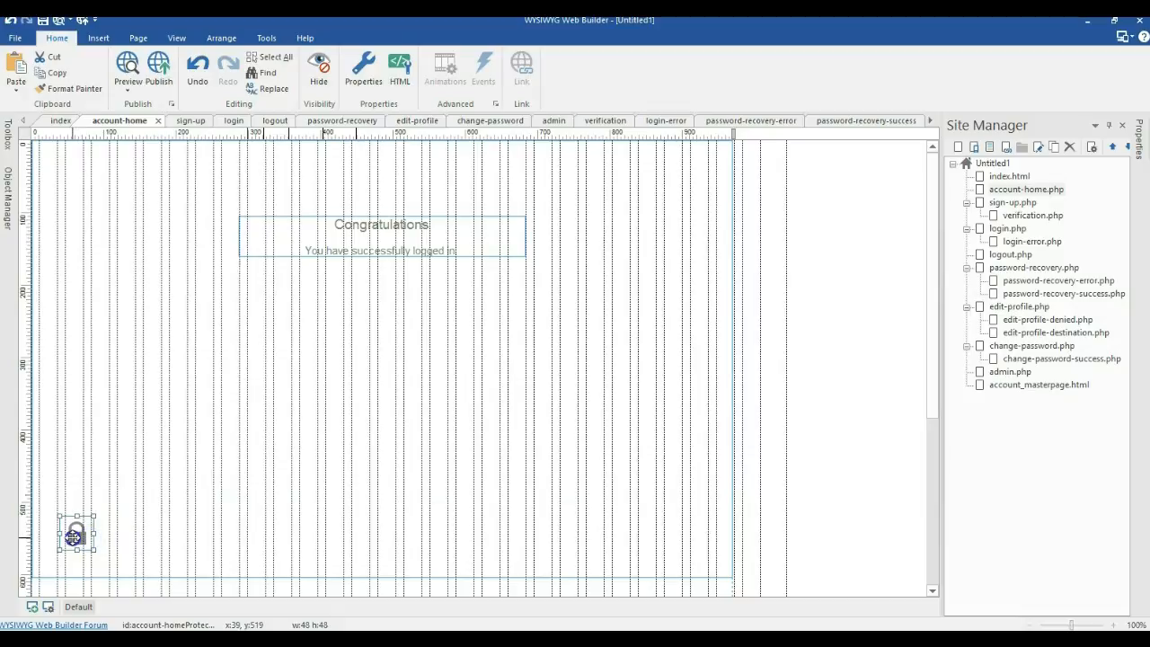
pyautogui.doubleClick(73, 537)
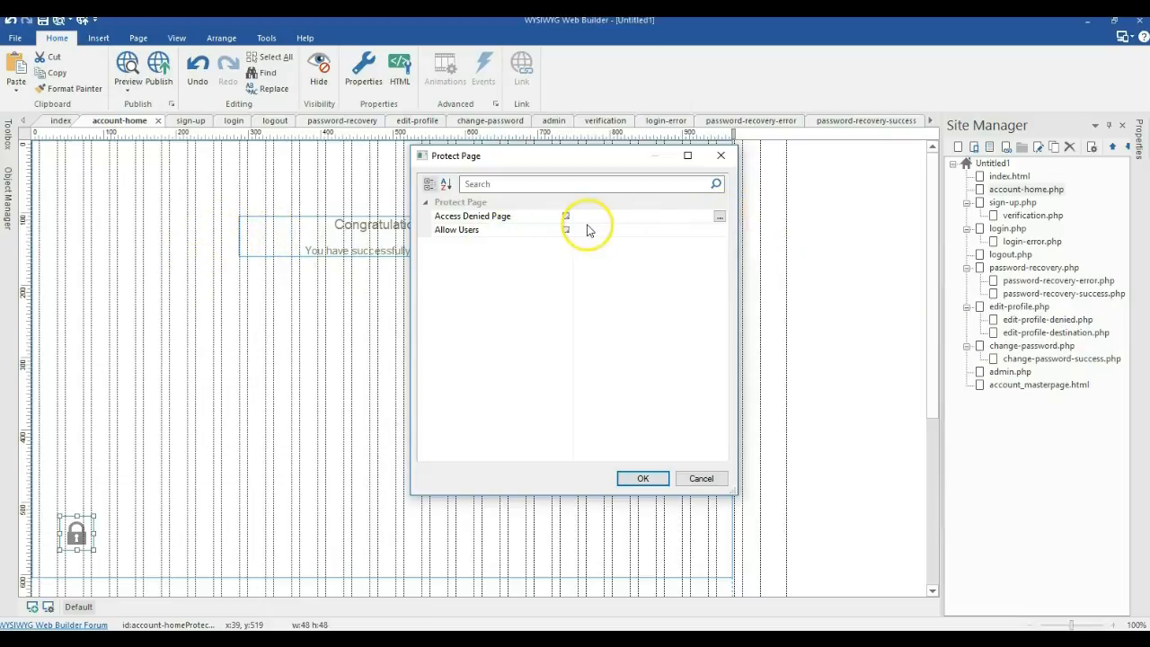
# Step: Set the Access Denied Page to ./login.php and confirm the Protect Page settings
pyautogui.click(721, 217)
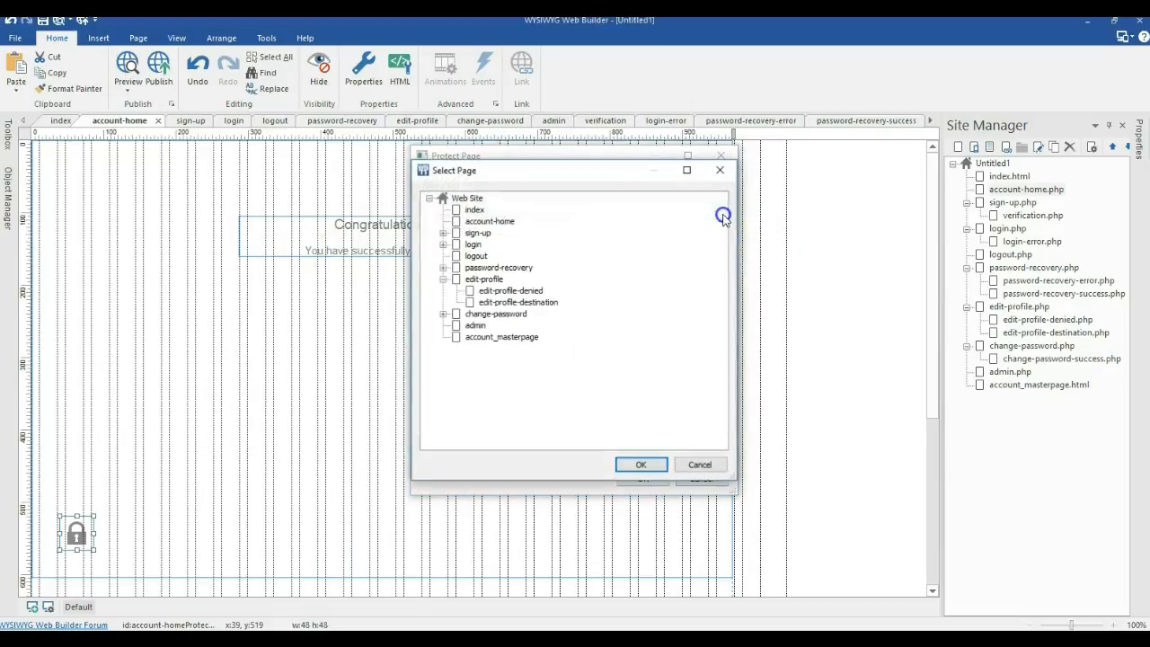
pyautogui.click(443, 244)
pyautogui.doubleClick(469, 245)
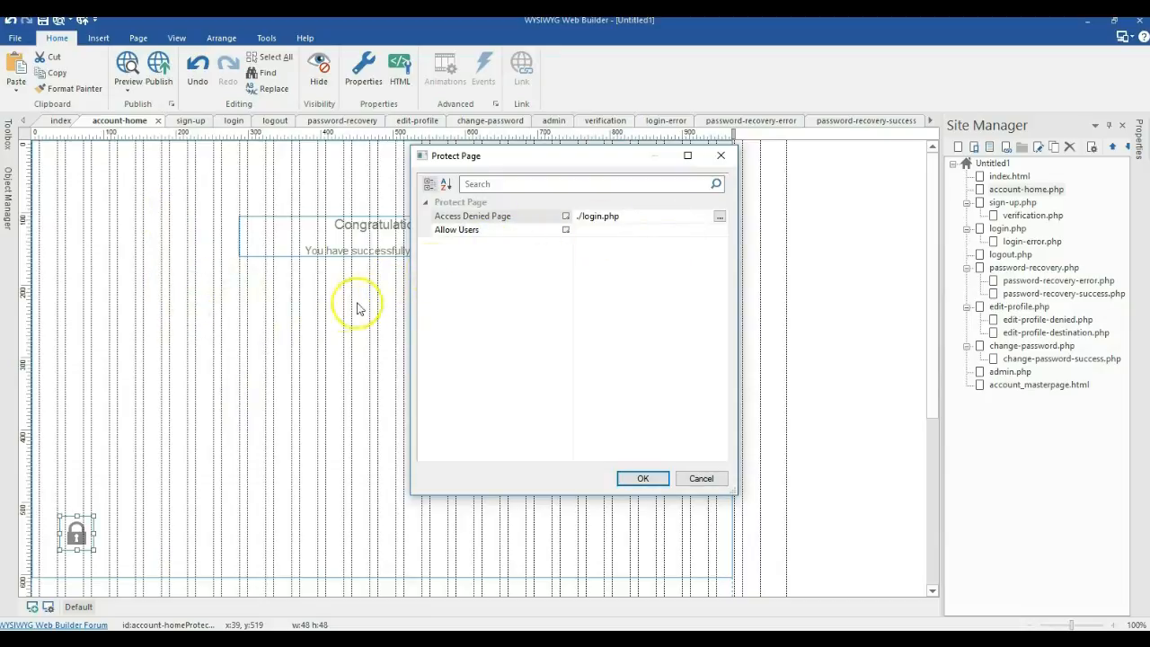
pyautogui.click(717, 231)
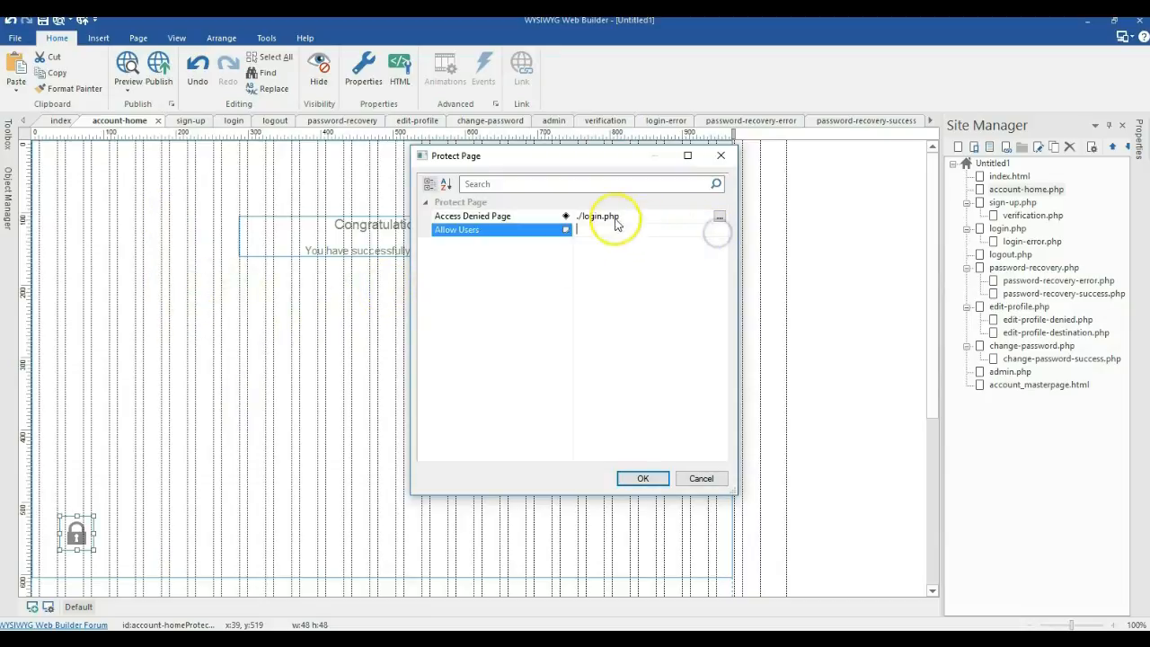
pyautogui.click(635, 482)
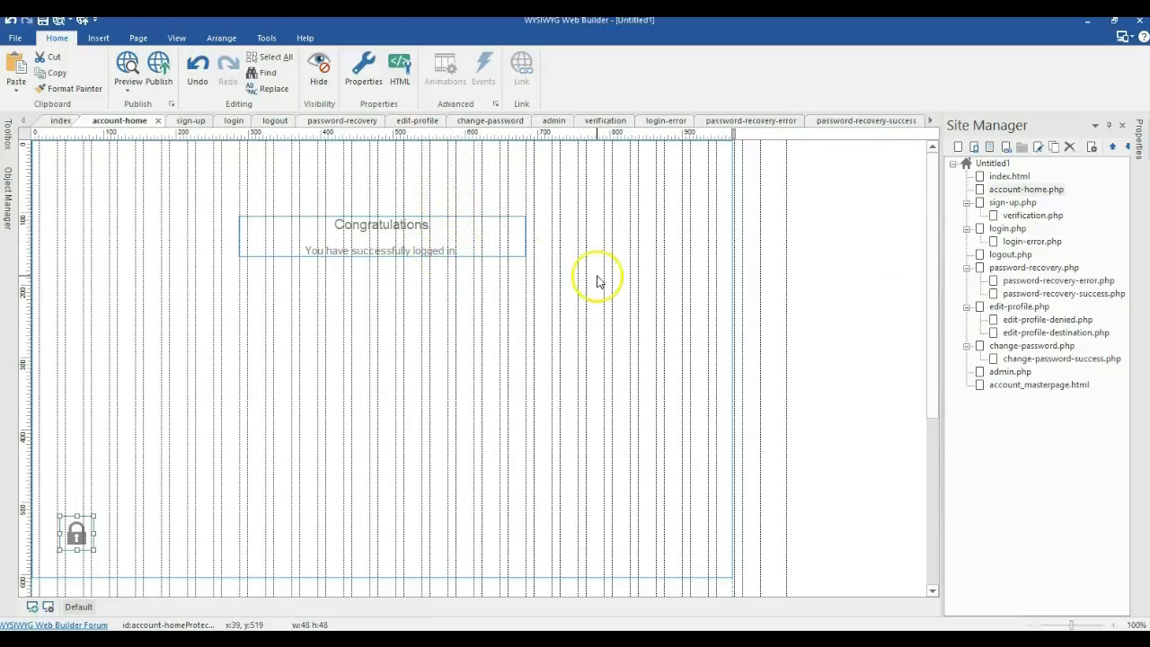
# Step: Open sign-up.php's Signup form settings and keep Flat File as the database type at ./usersdb.php
pyautogui.doubleClick(1007, 204)
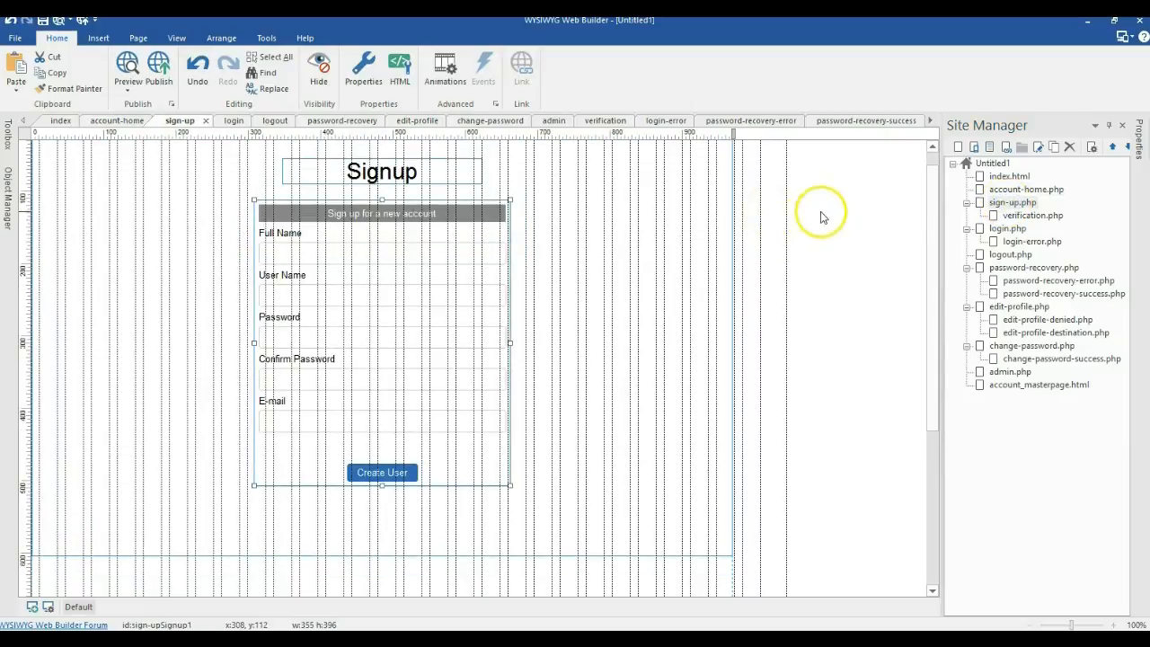
pyautogui.scroll(-1, 492, 291)
pyautogui.doubleClick(487, 292)
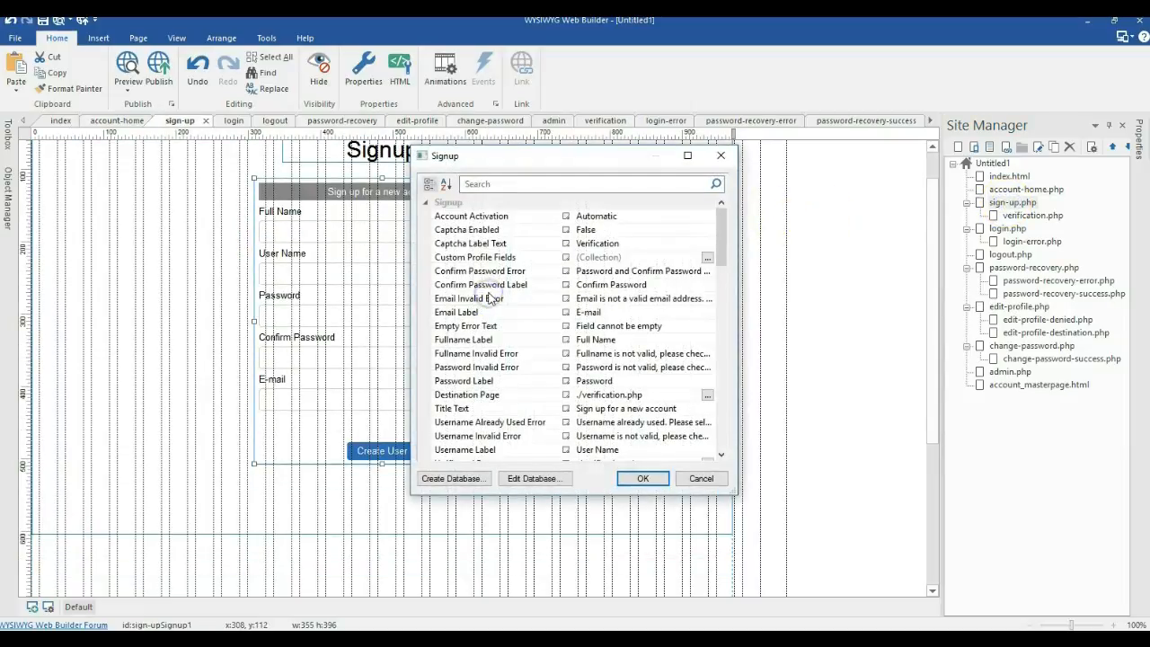
pyautogui.scroll(-4, 530, 328)
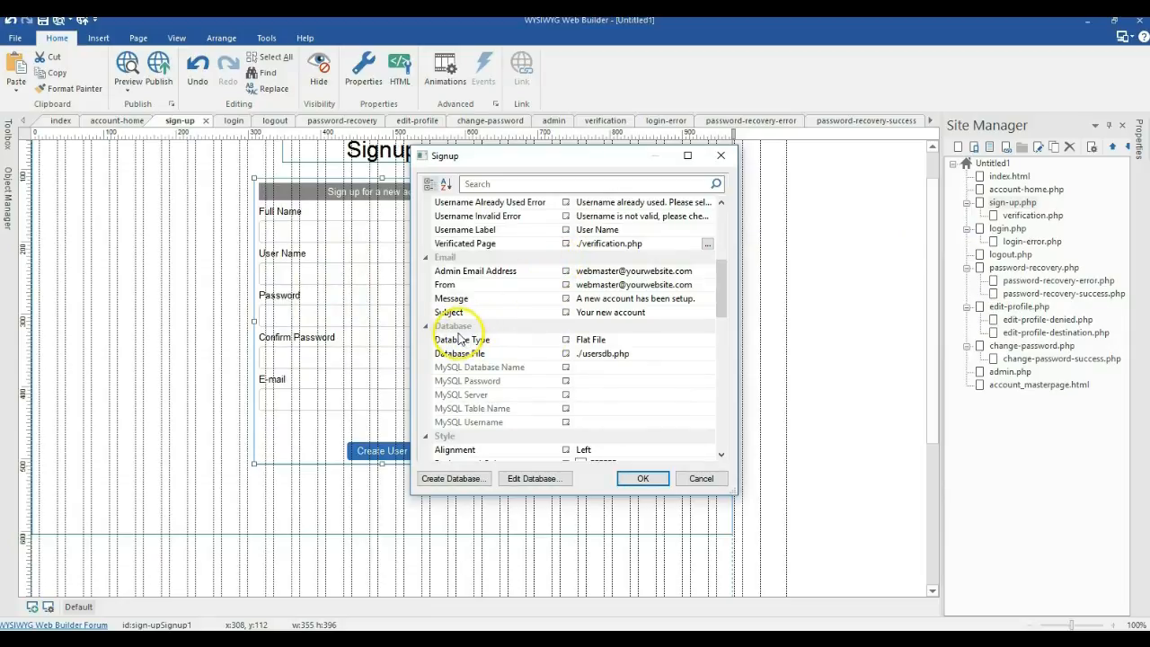
pyautogui.click(707, 338)
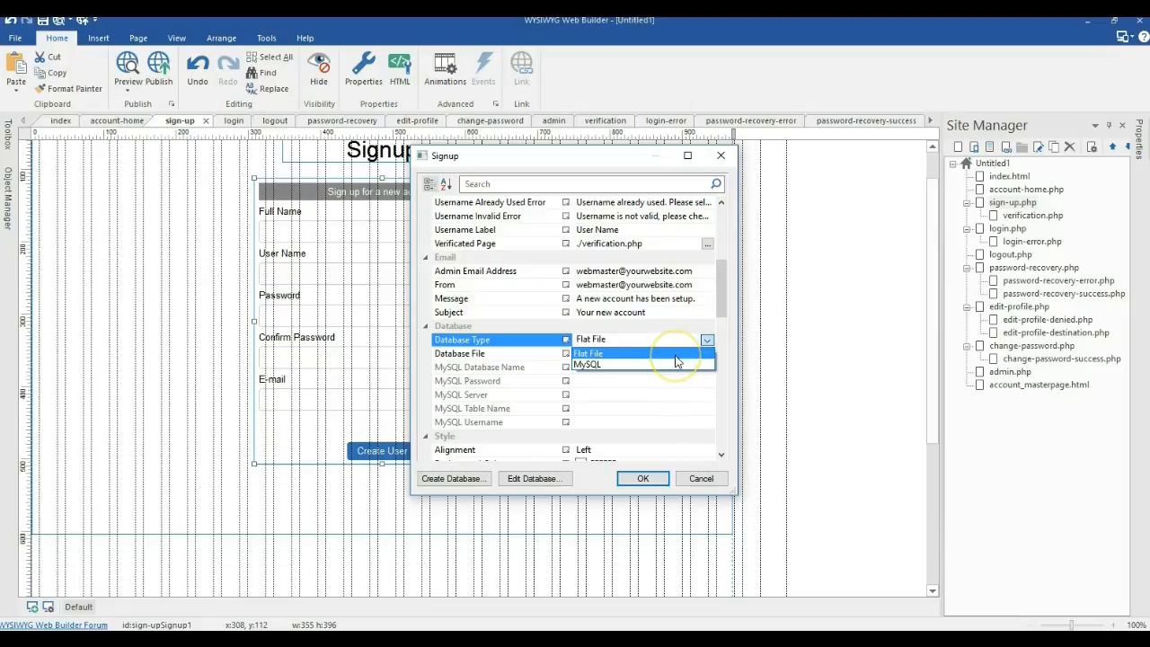
pyautogui.click(678, 355)
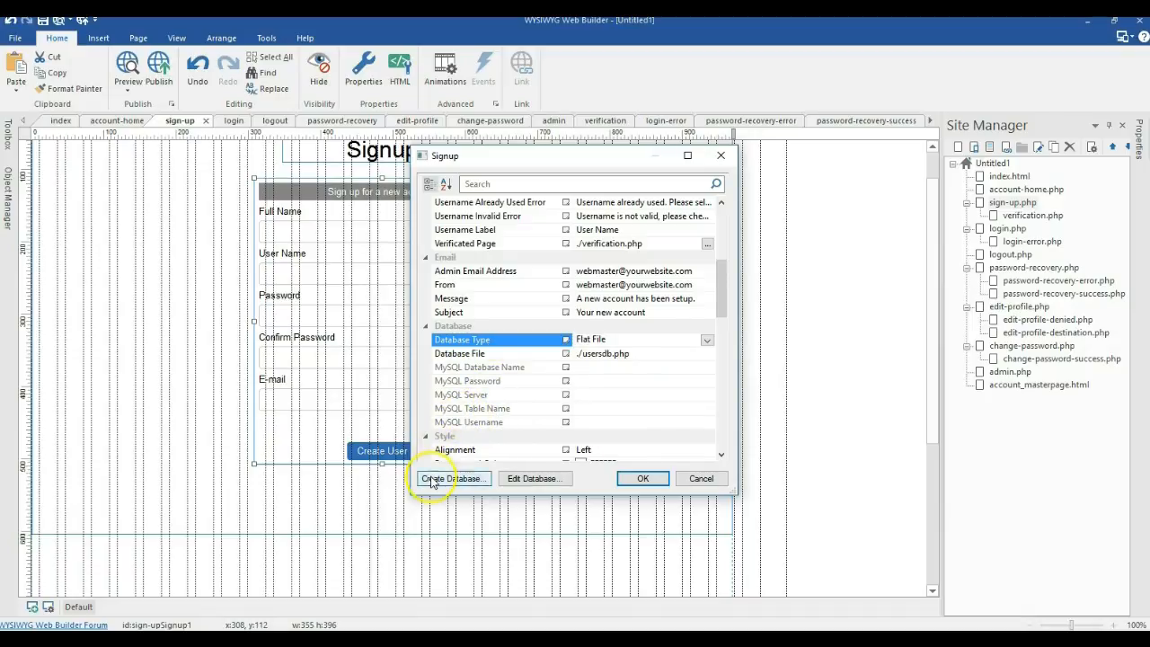
pyautogui.click(432, 480)
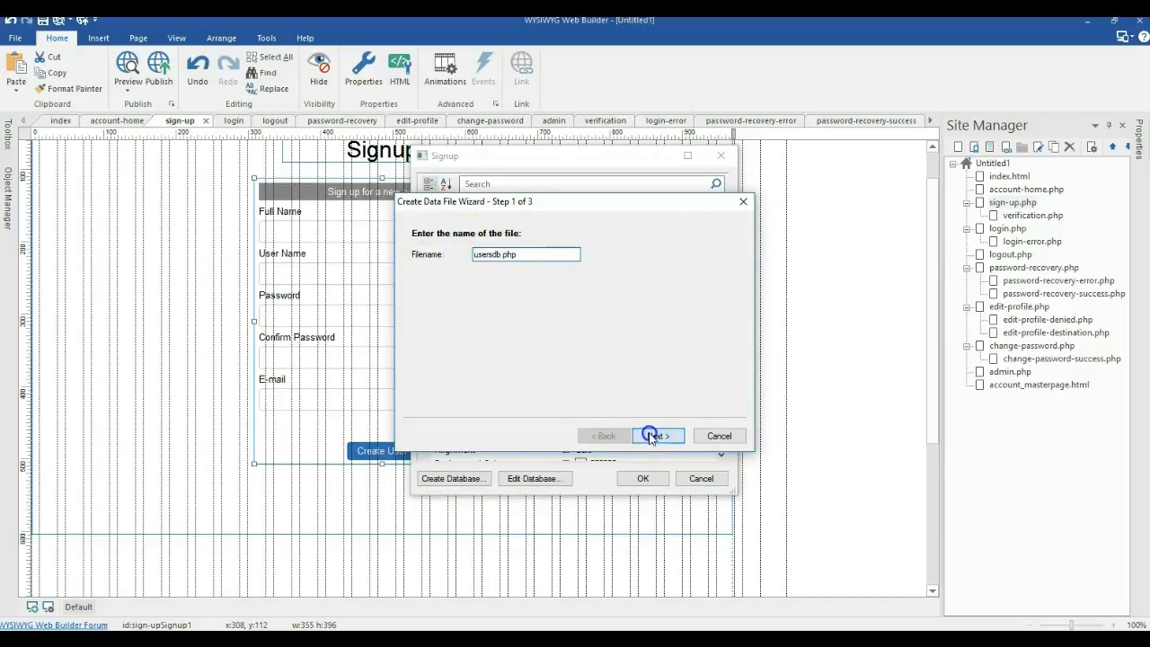
# Step: Cancel the Create Data File Wizard after Next and close the Signup settings with OK
pyautogui.click(655, 435)
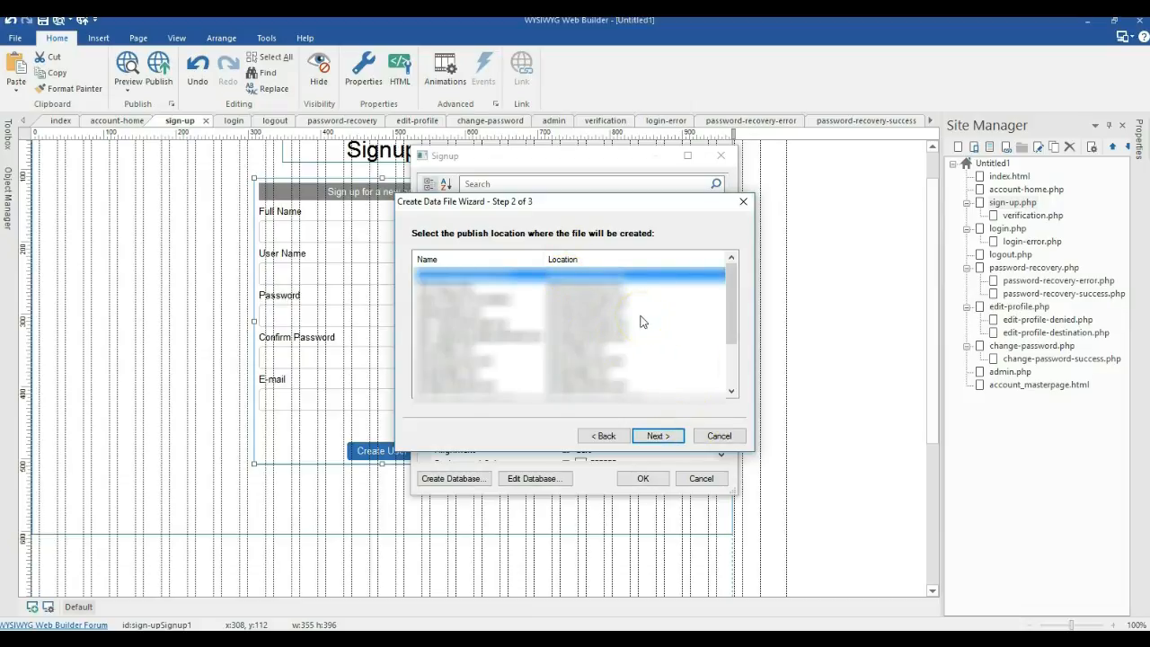
pyautogui.click(717, 437)
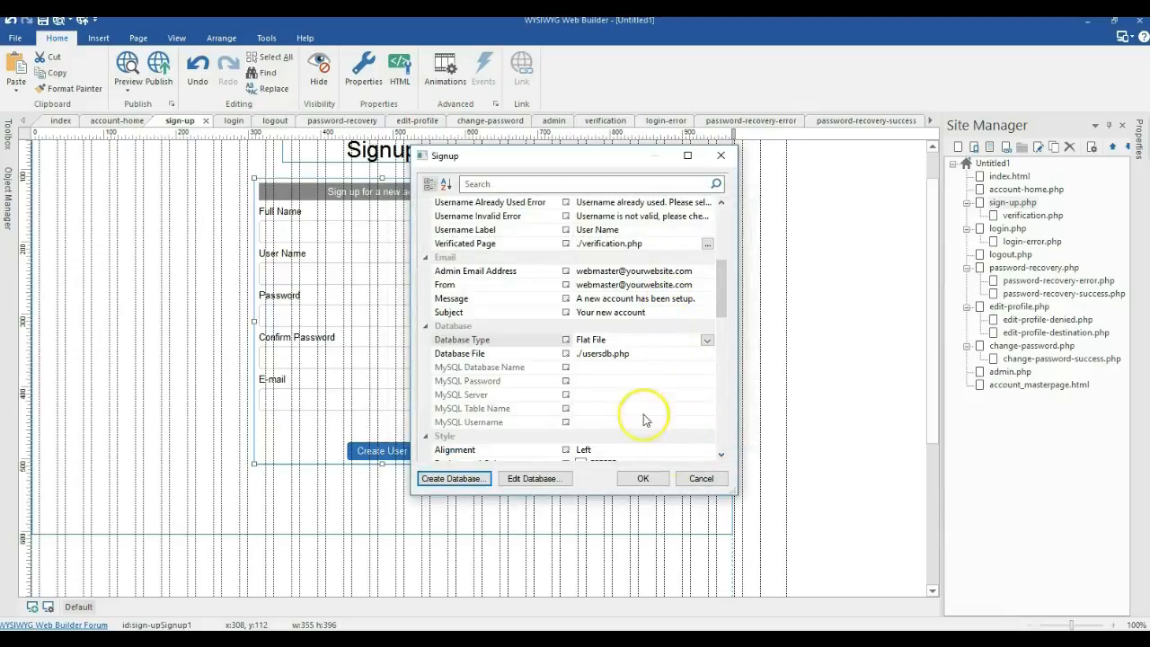
pyautogui.click(643, 479)
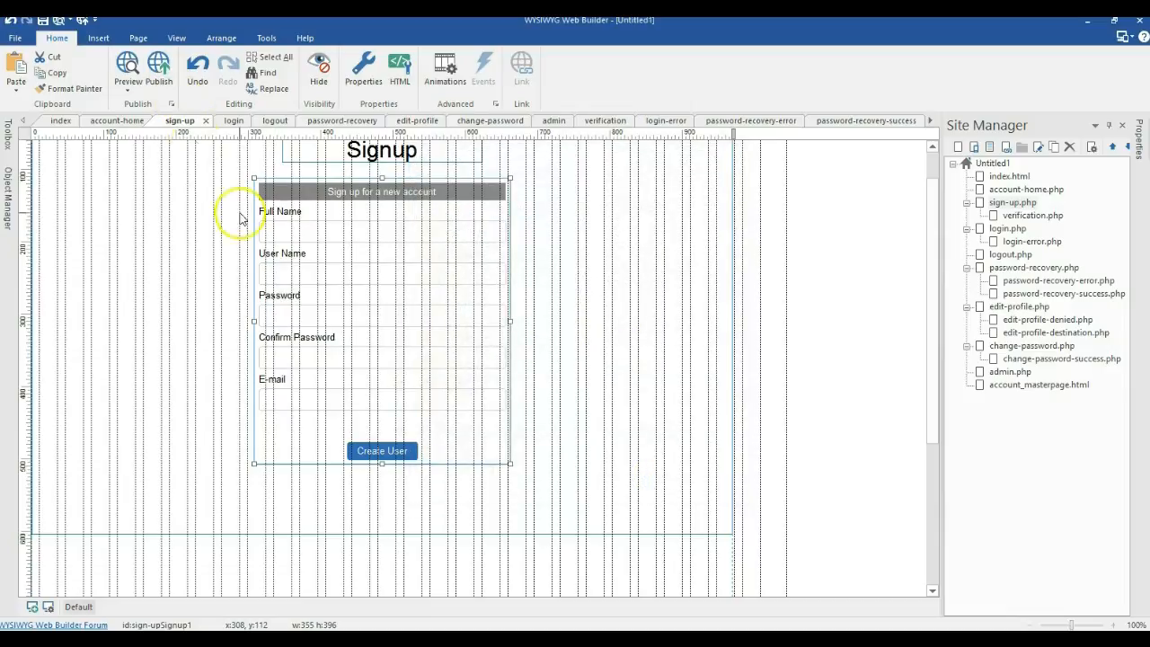
# Step: Publish the whole site to C:\wamp\www\login-tools and open that folder in File Explorer
pyautogui.click(158, 67)
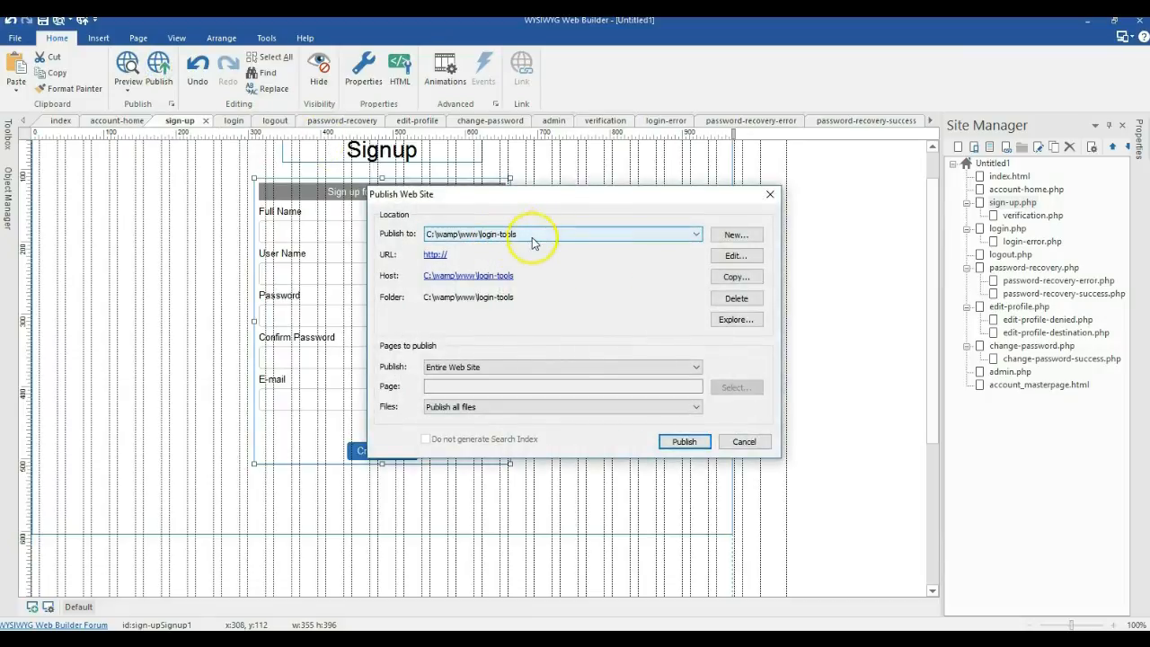
pyautogui.click(680, 443)
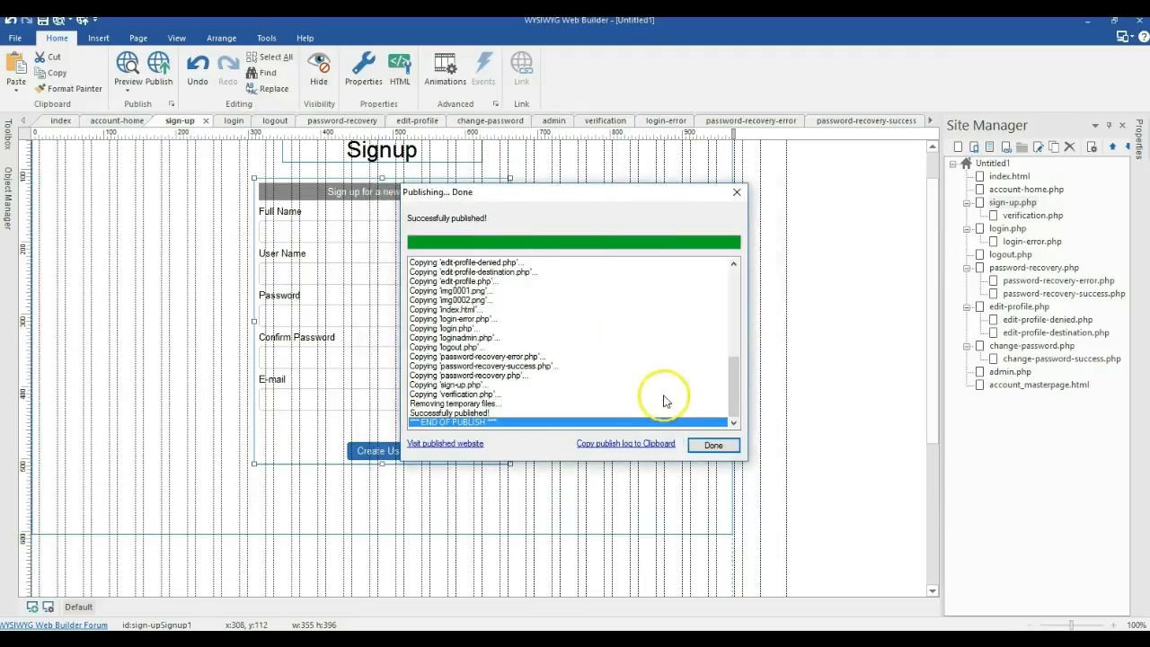
pyautogui.click(702, 448)
pyautogui.click(158, 67)
pyautogui.click(736, 319)
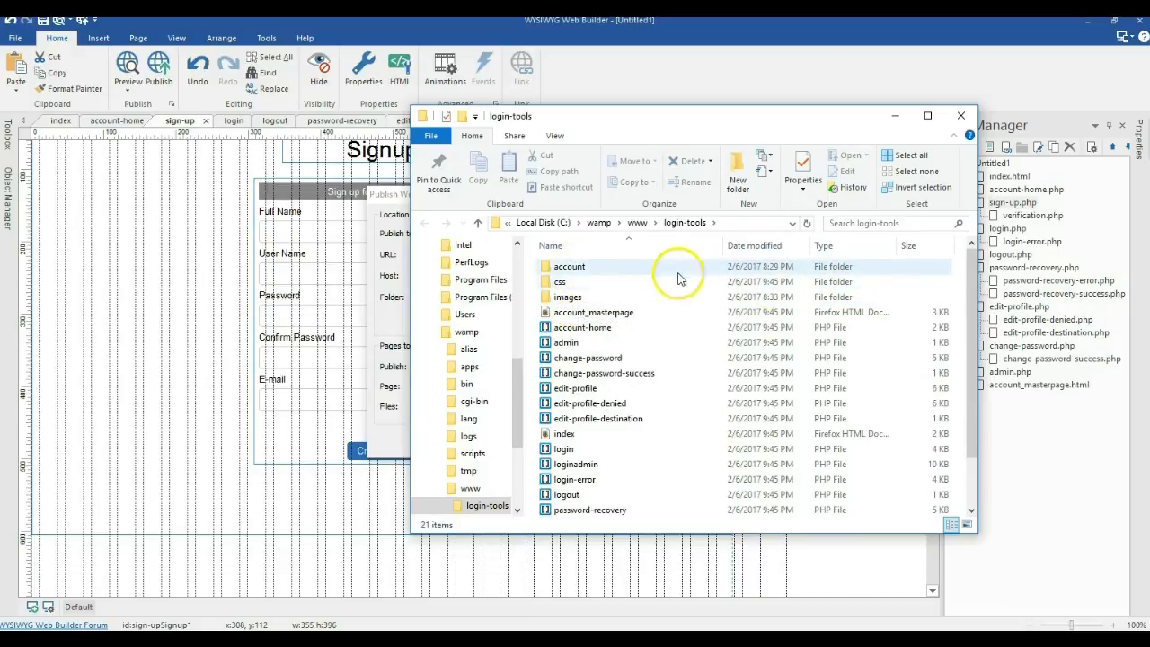
# Step: Browse the published account folder to check the usersdb data file, then return to login-tools
pyautogui.moveTo(579, 274)
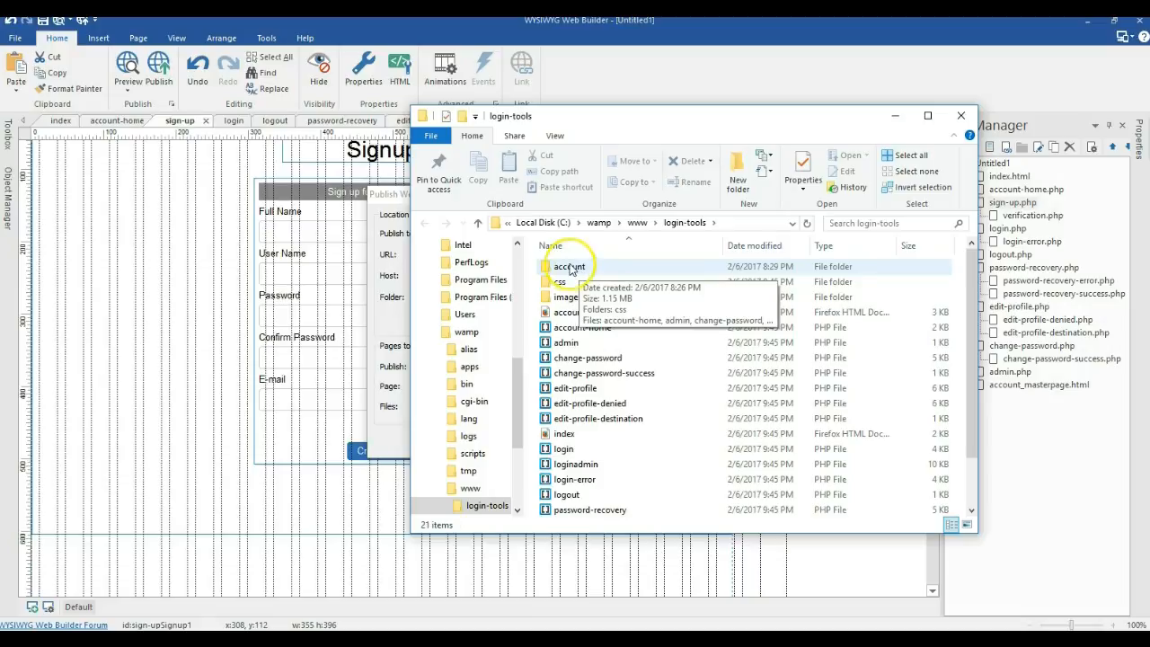
pyautogui.doubleClick(571, 269)
pyautogui.scroll(-3, 584, 323)
pyautogui.scroll(3, 595, 346)
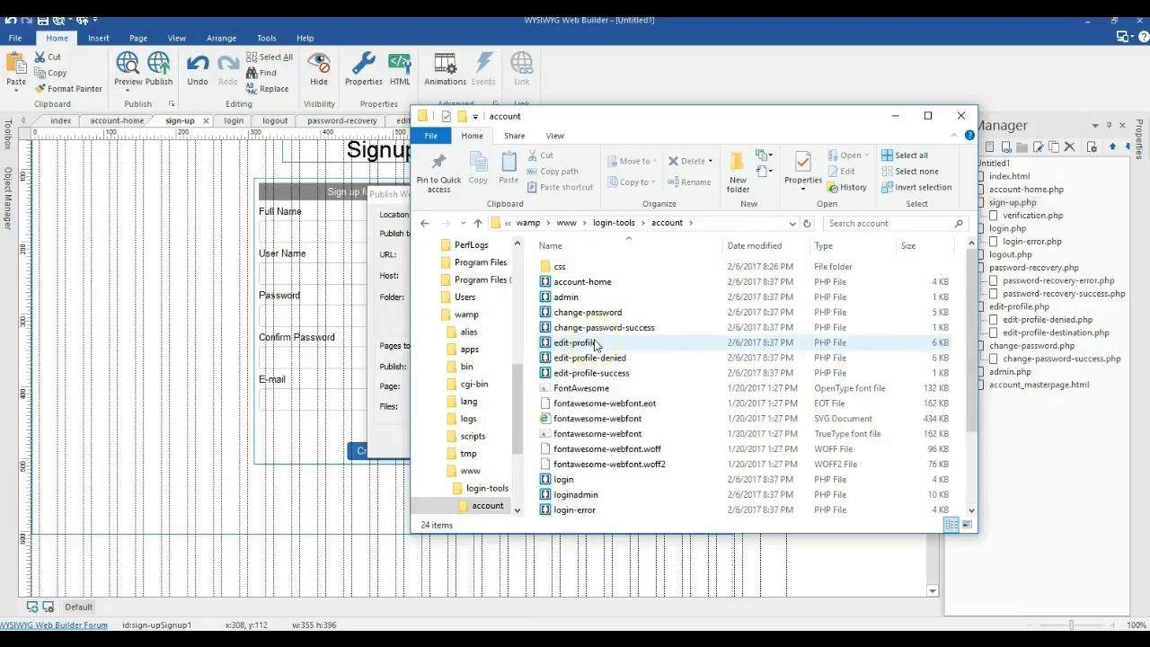
pyautogui.scroll(-3, 597, 337)
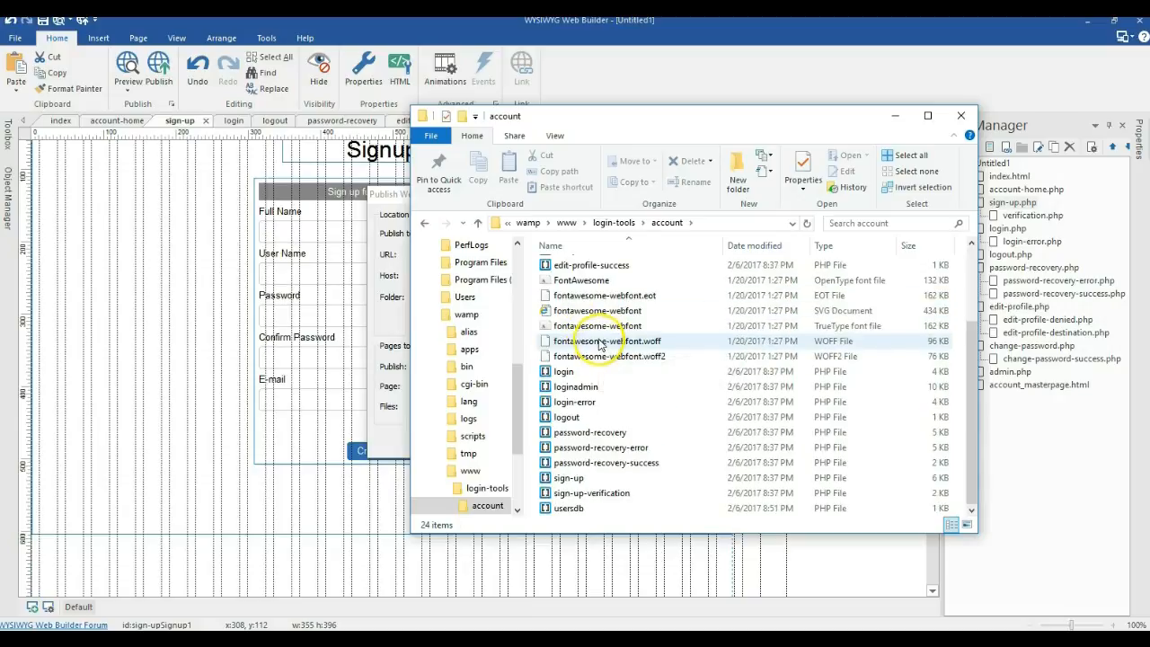
pyautogui.click(571, 510)
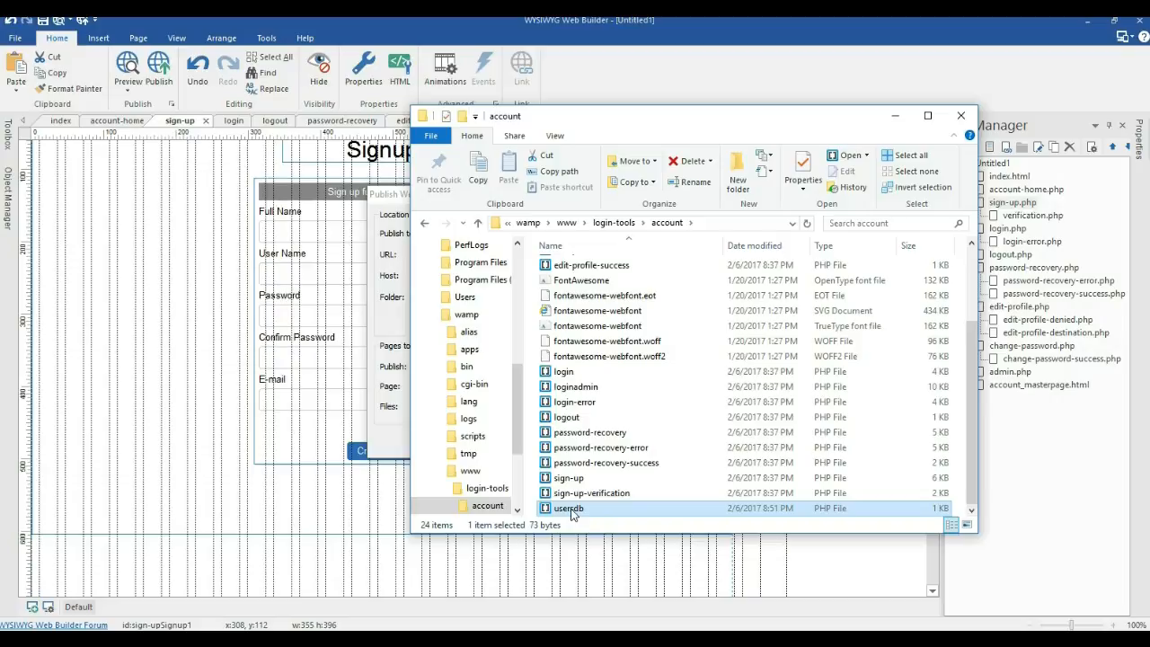
pyautogui.click(424, 223)
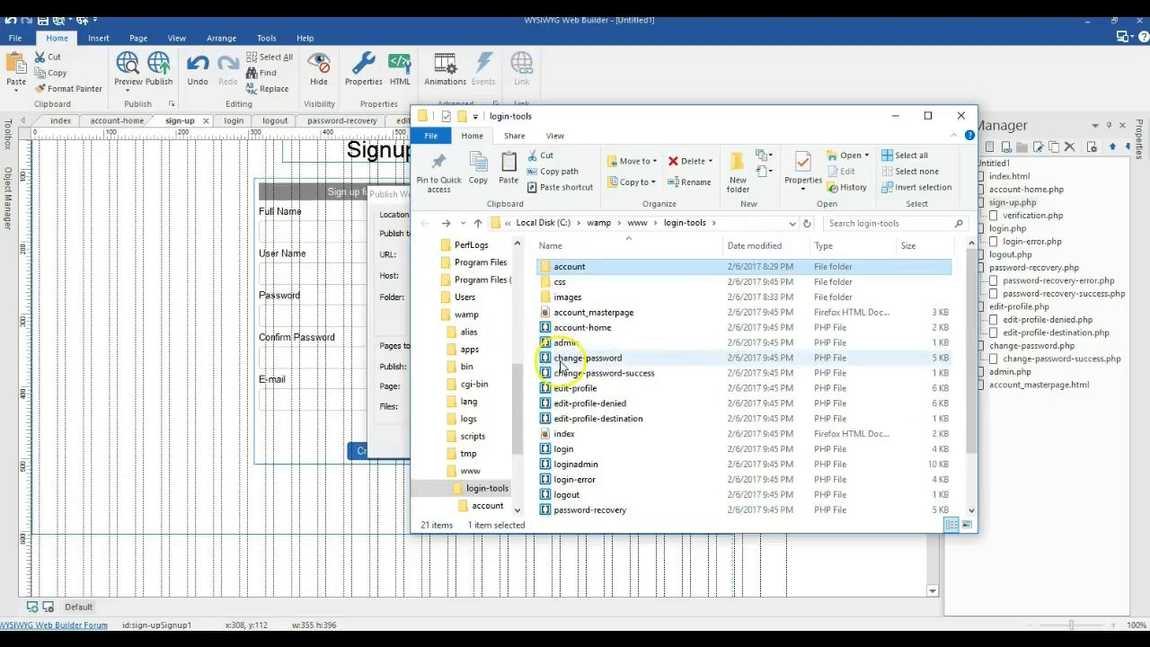
pyautogui.scroll(-2, 560, 363)
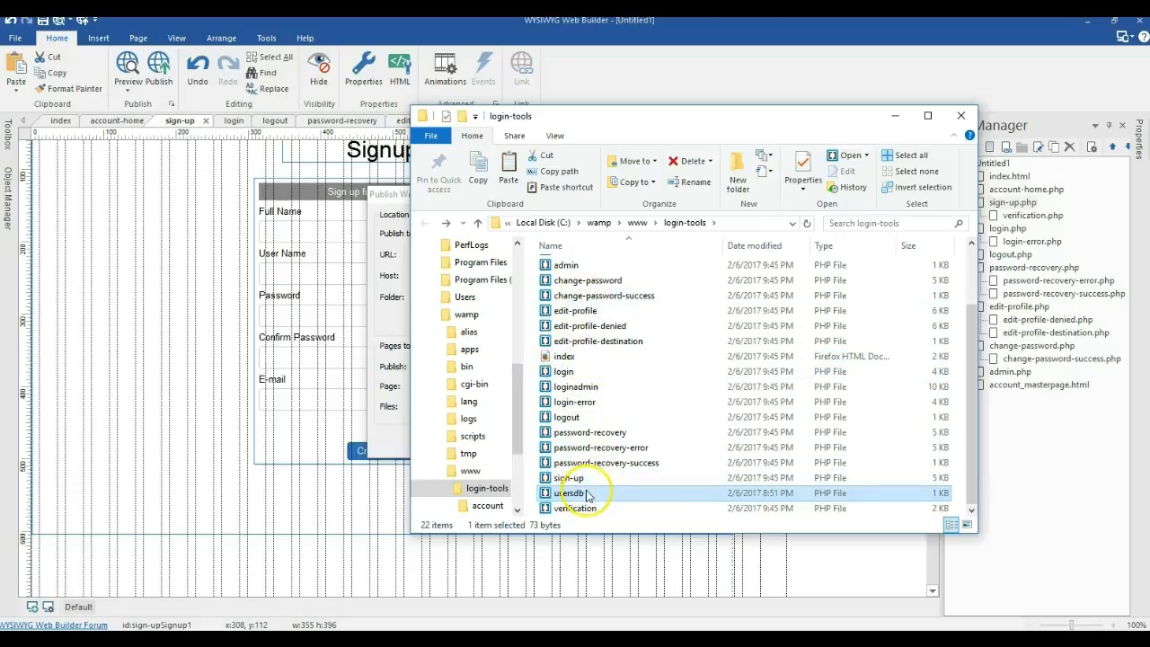
pyautogui.scroll(2, 575, 382)
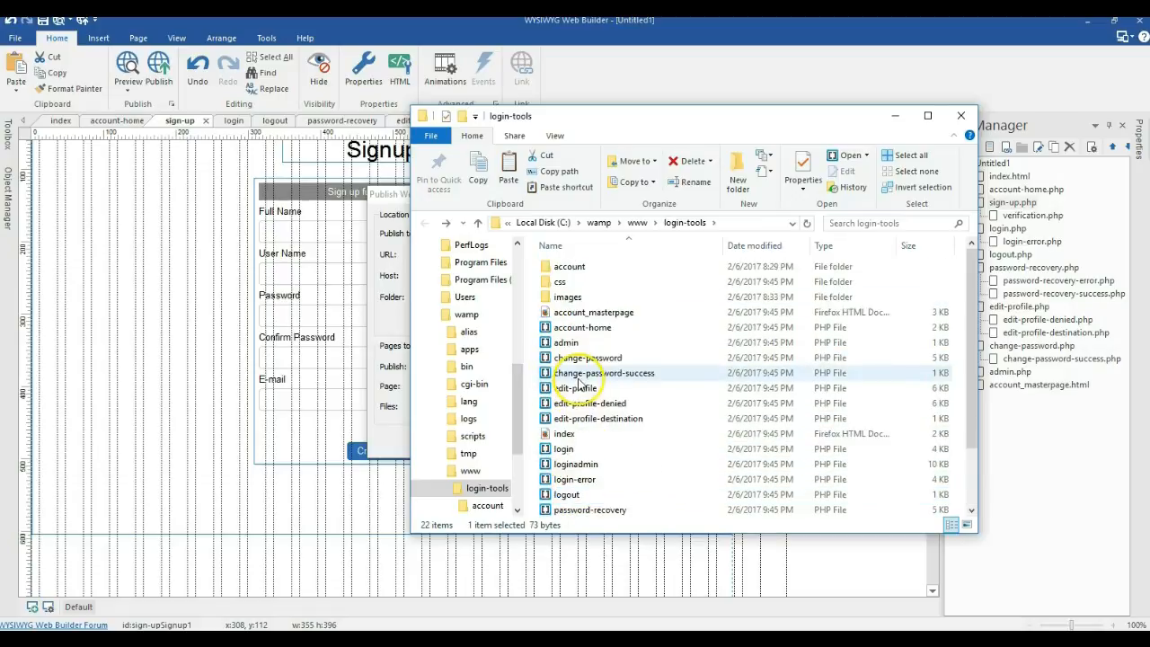
# Step: Close the publish settings and review the sign-up form settings without changing anything
pyautogui.click(401, 424)
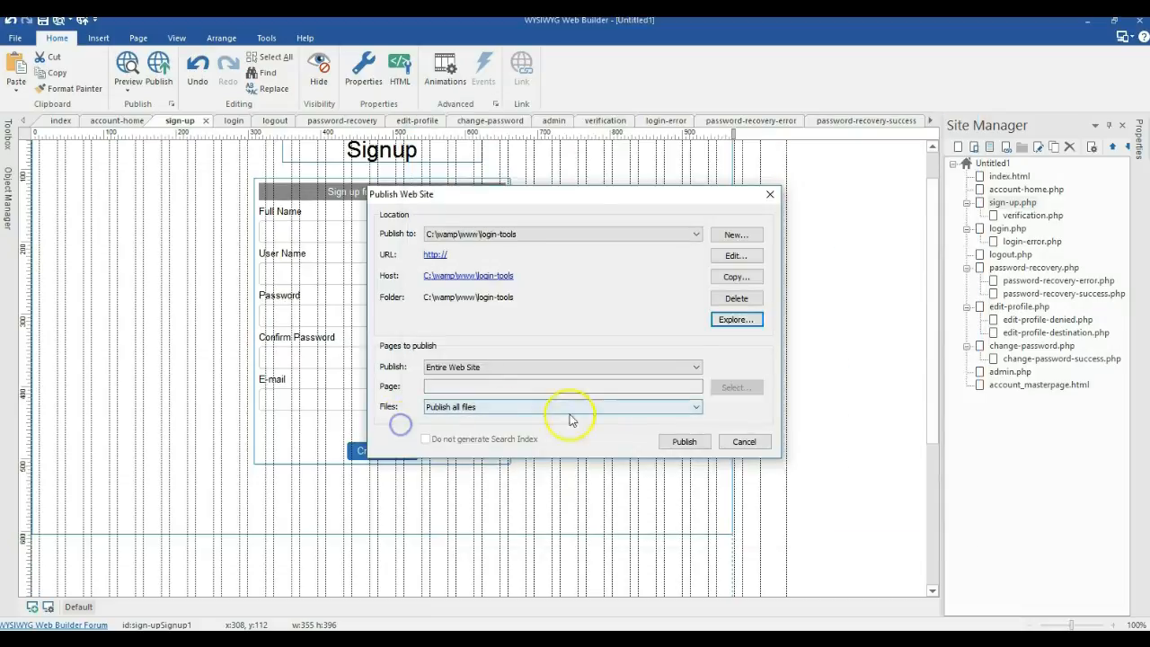
pyautogui.click(731, 439)
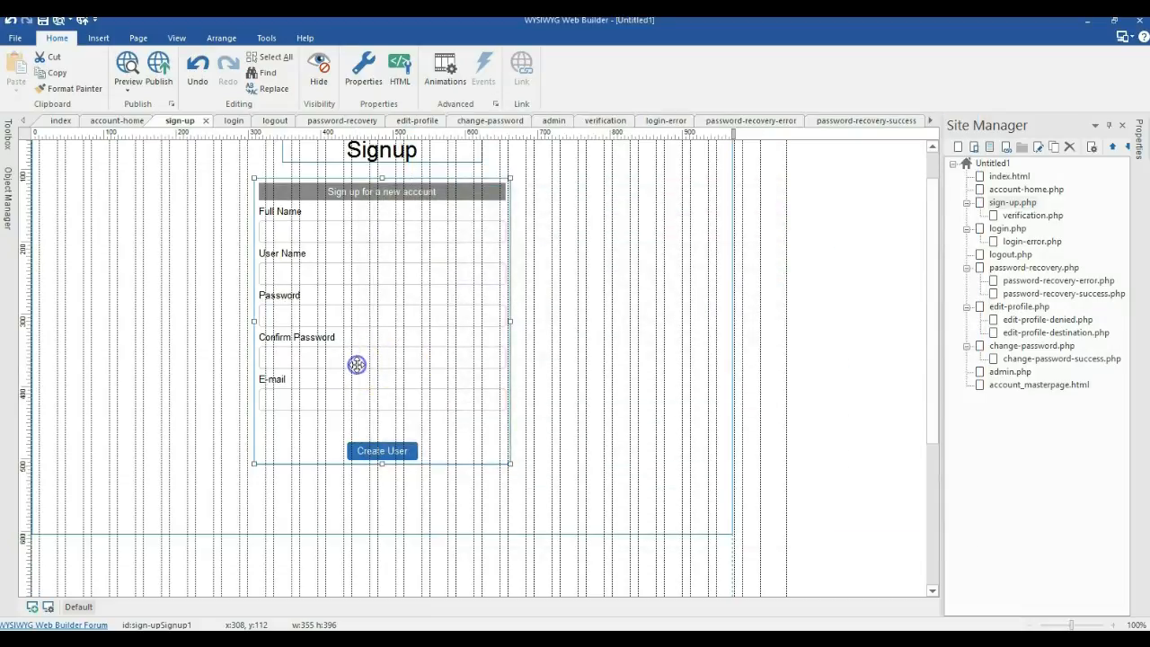
pyautogui.doubleClick(357, 365)
pyautogui.scroll(-4, 615, 367)
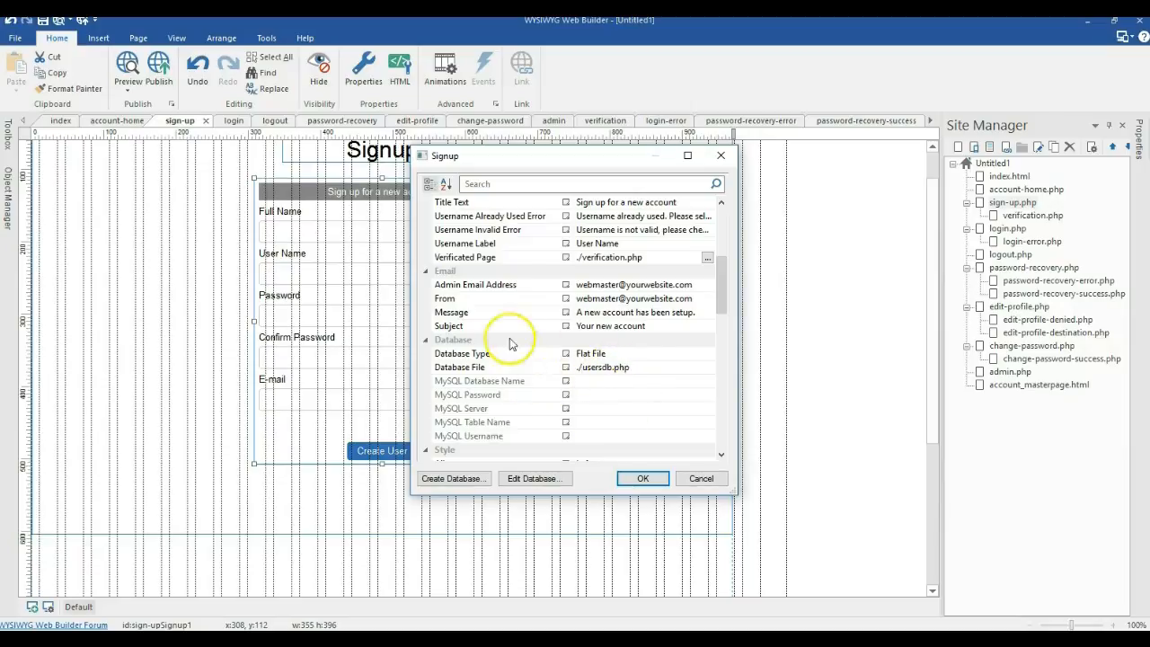
pyautogui.click(682, 478)
# Step: Reopen the published login-tools folder from the publish settings, look it over, then minimize it
pyautogui.click(160, 64)
pyautogui.click(737, 321)
pyautogui.scroll(-2, 575, 341)
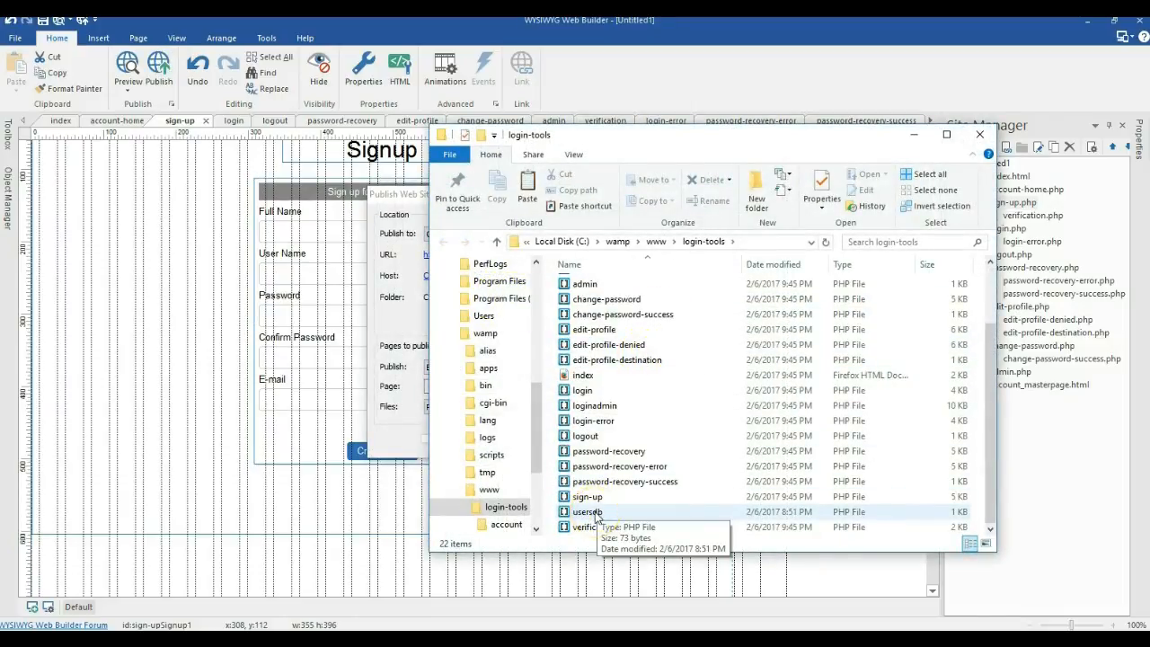
pyautogui.scroll(2, 593, 494)
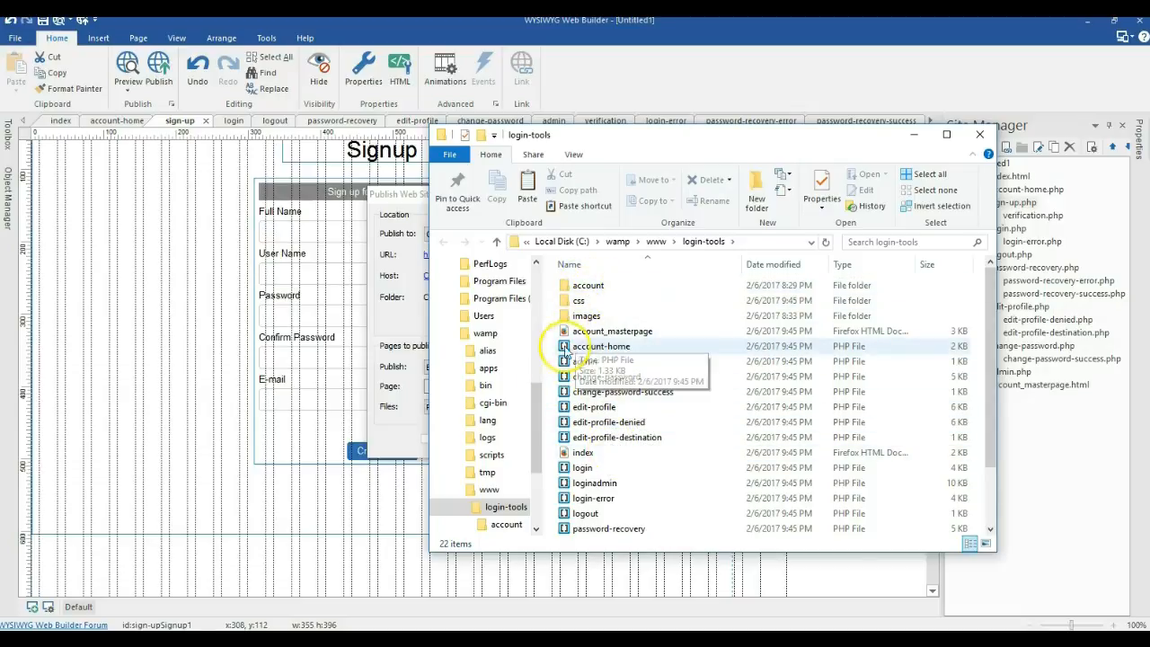
pyautogui.scroll(-2, 575, 436)
pyautogui.scroll(2, 596, 440)
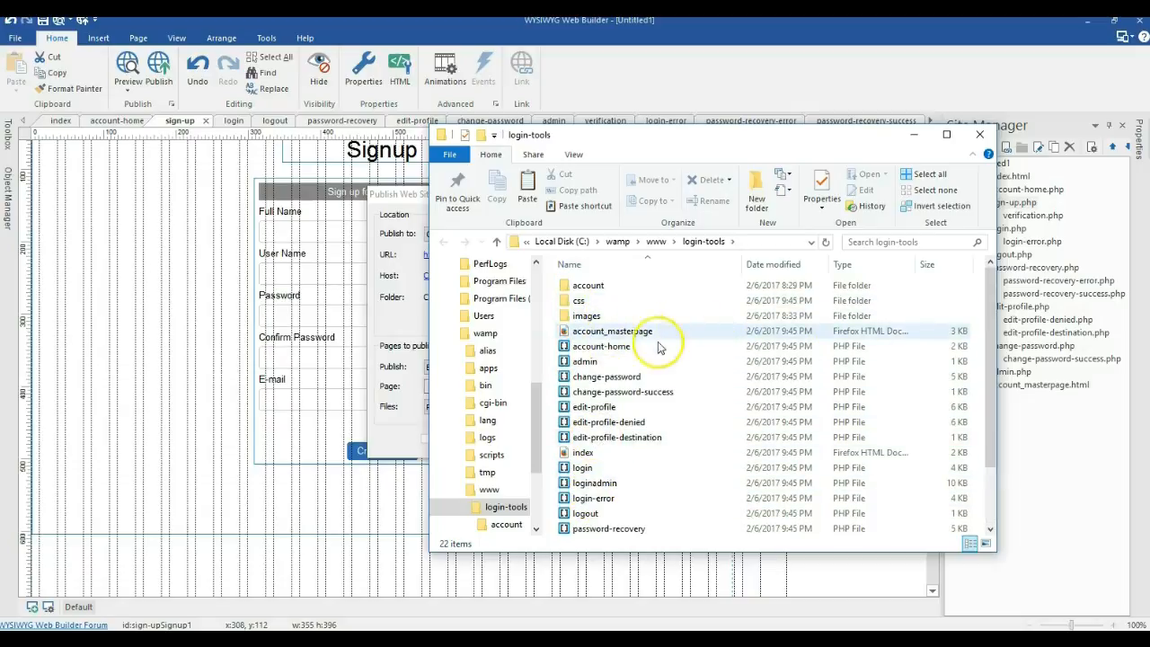
pyautogui.click(916, 136)
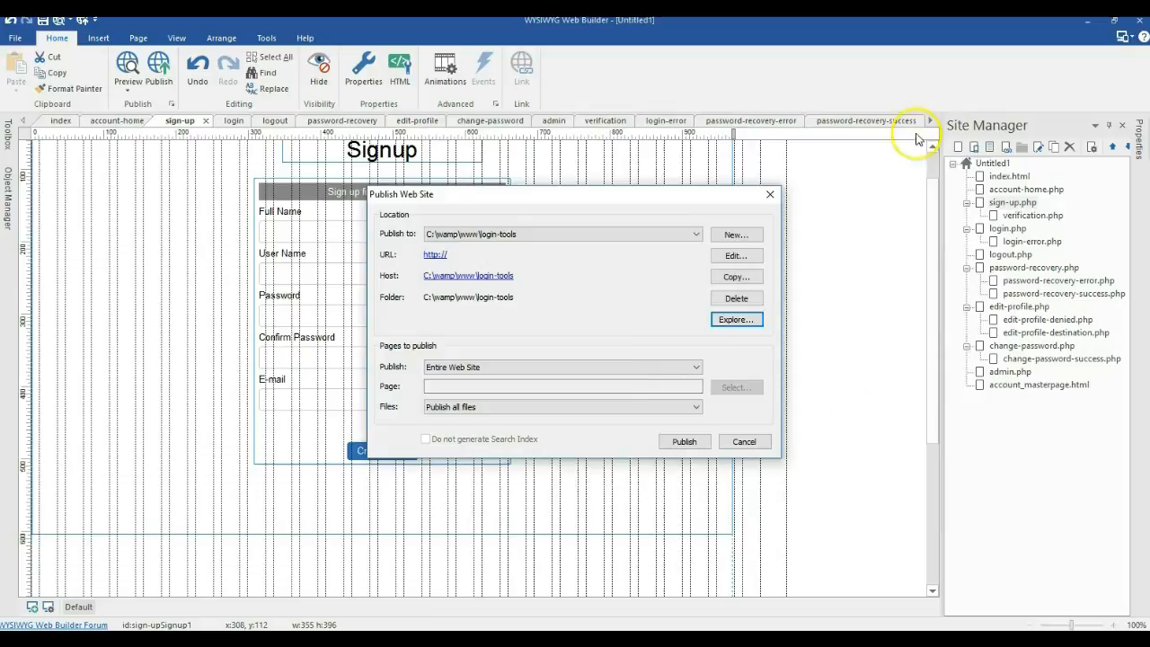
# Step: Load localhost/login-tools/ in a new Firefox tab
pyautogui.click(251, 640)
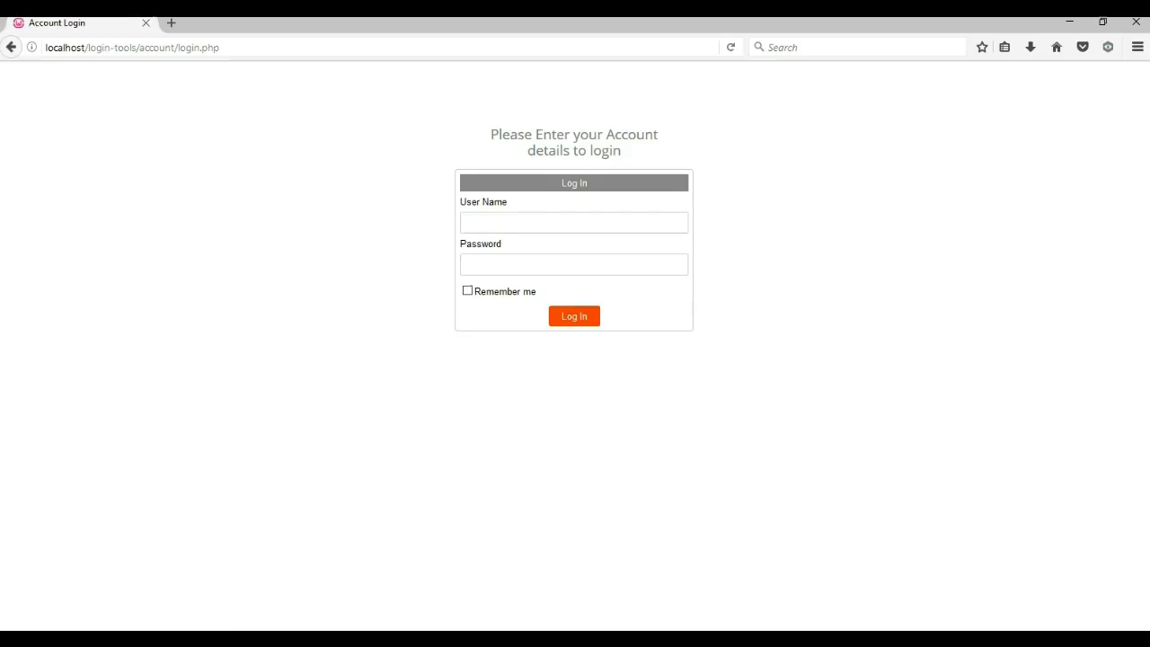
pyautogui.click(174, 25)
pyautogui.write('lo')
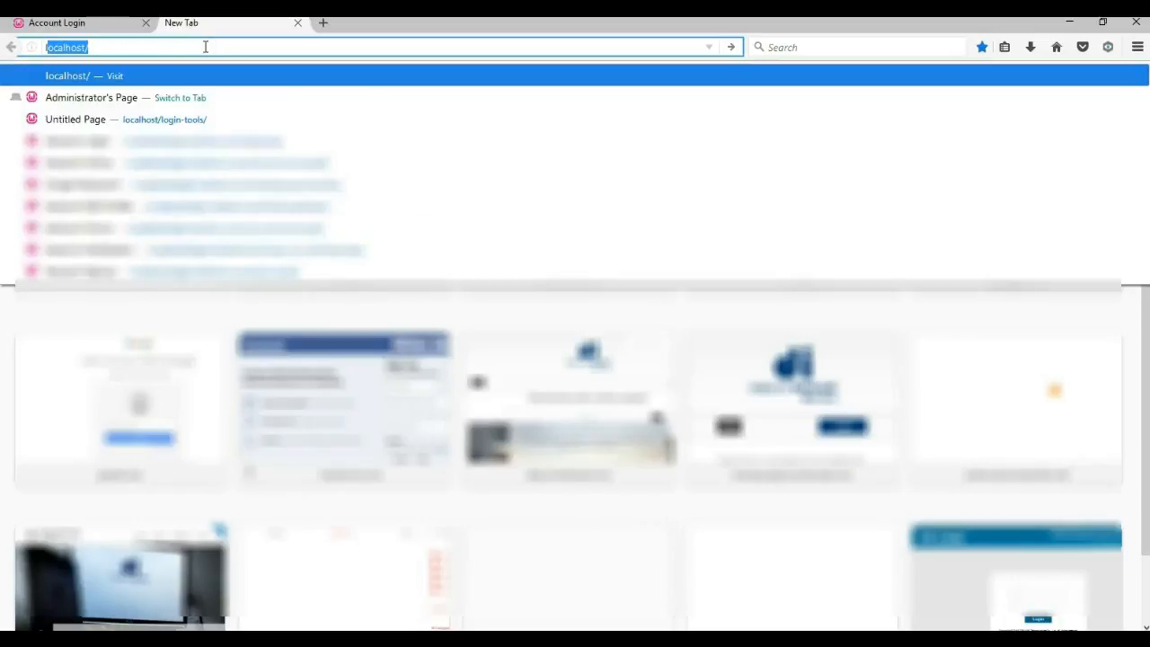
pyautogui.press('Return')
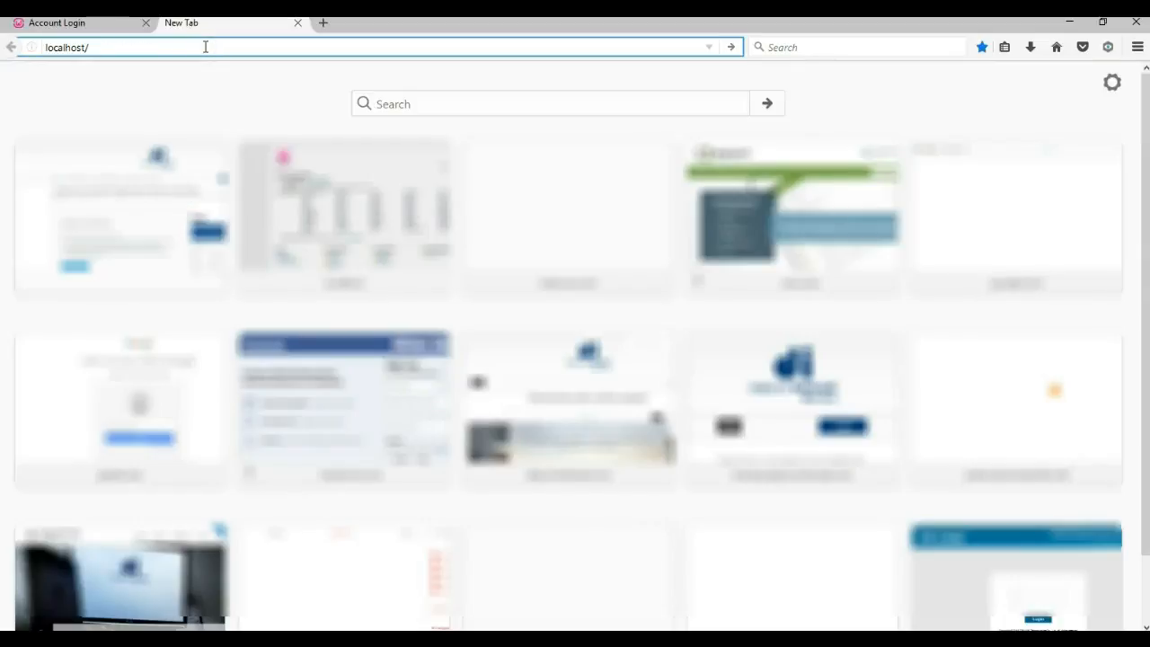
pyautogui.write('e')
pyautogui.press('BackSpace')
pyautogui.press('BackSpace')
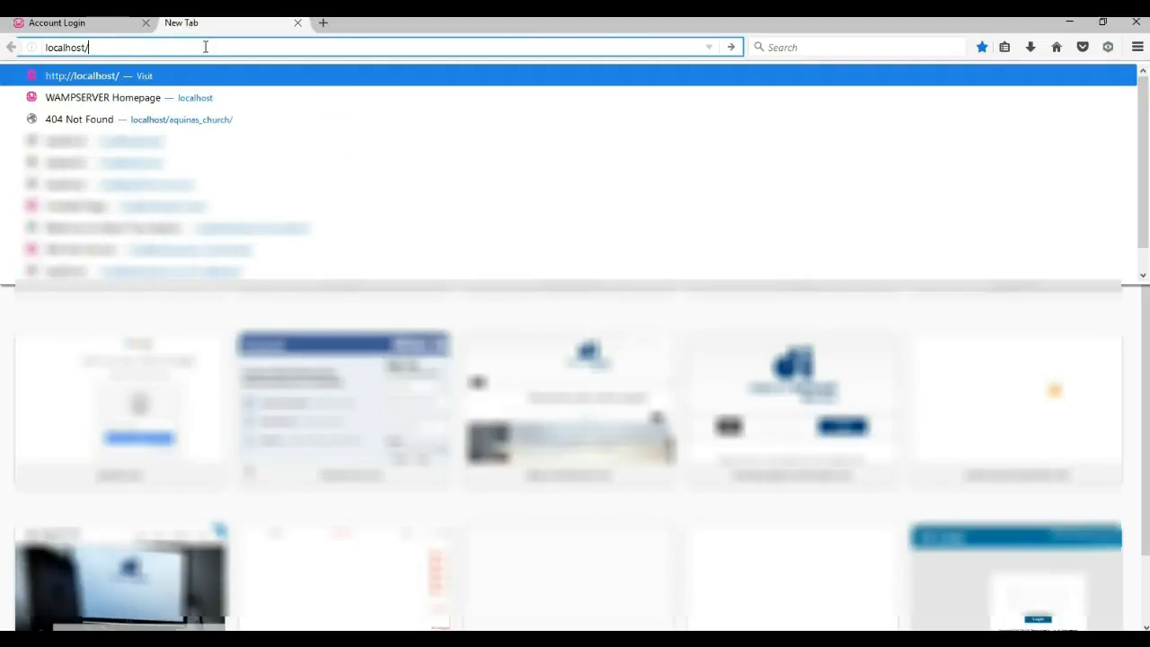
pyautogui.write('login-tools/')
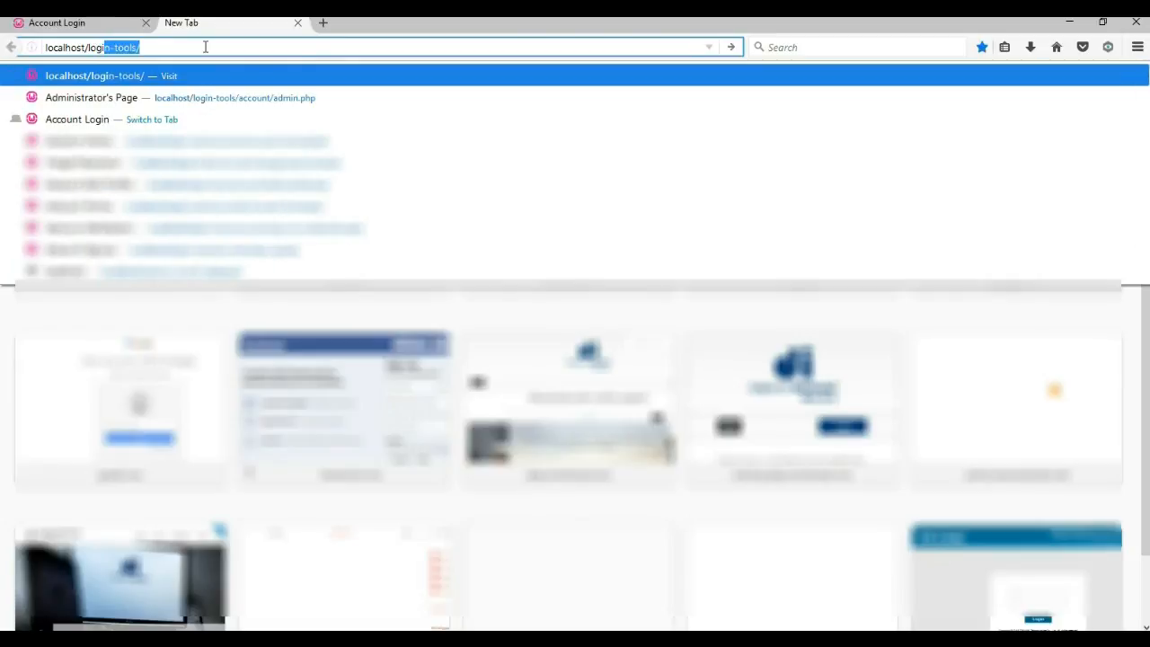
pyautogui.press('Return')
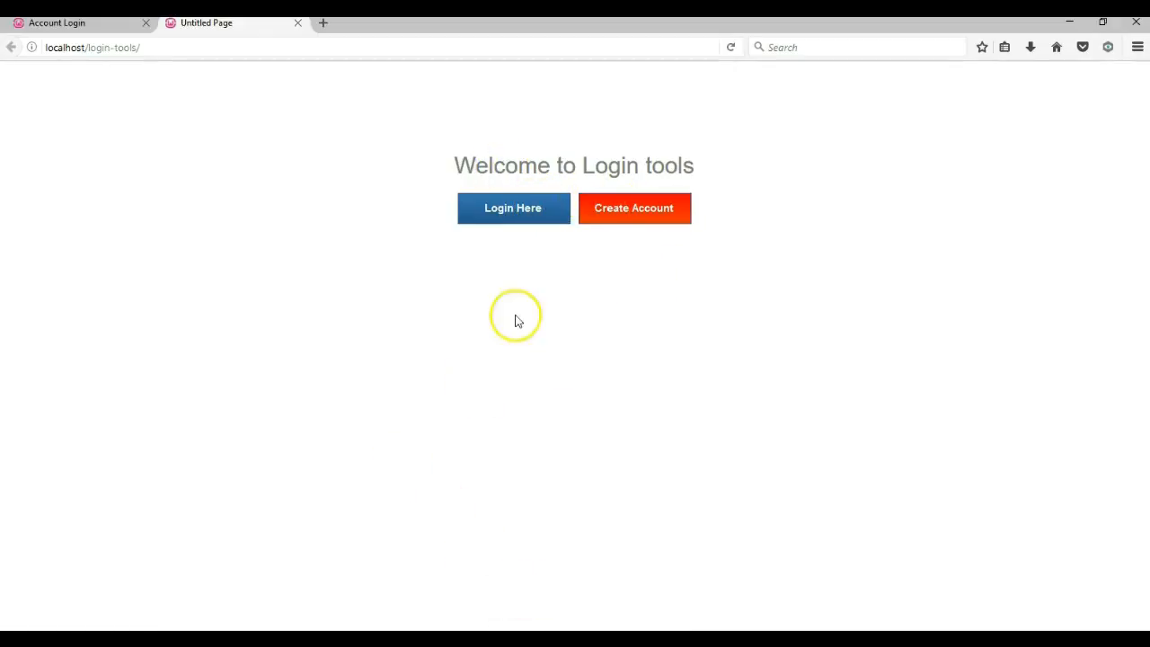
# Step: Bring up the taskbar recent-files list for Web Builder and dismiss it
pyautogui.moveTo(544, 638)
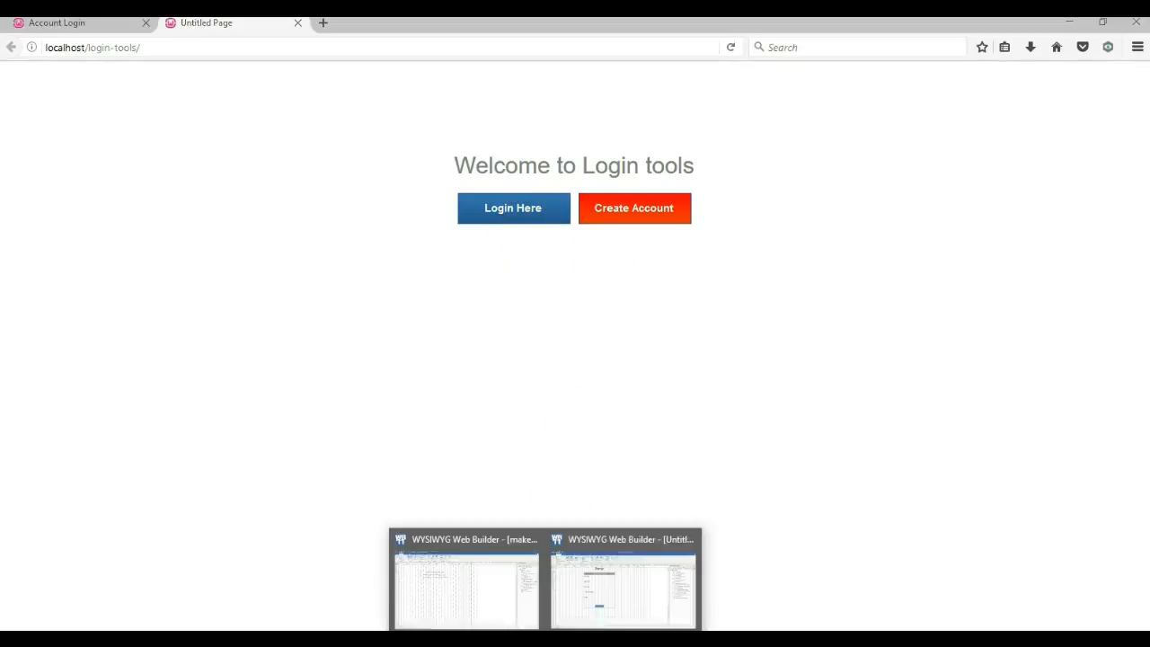
pyautogui.moveTo(481, 591)
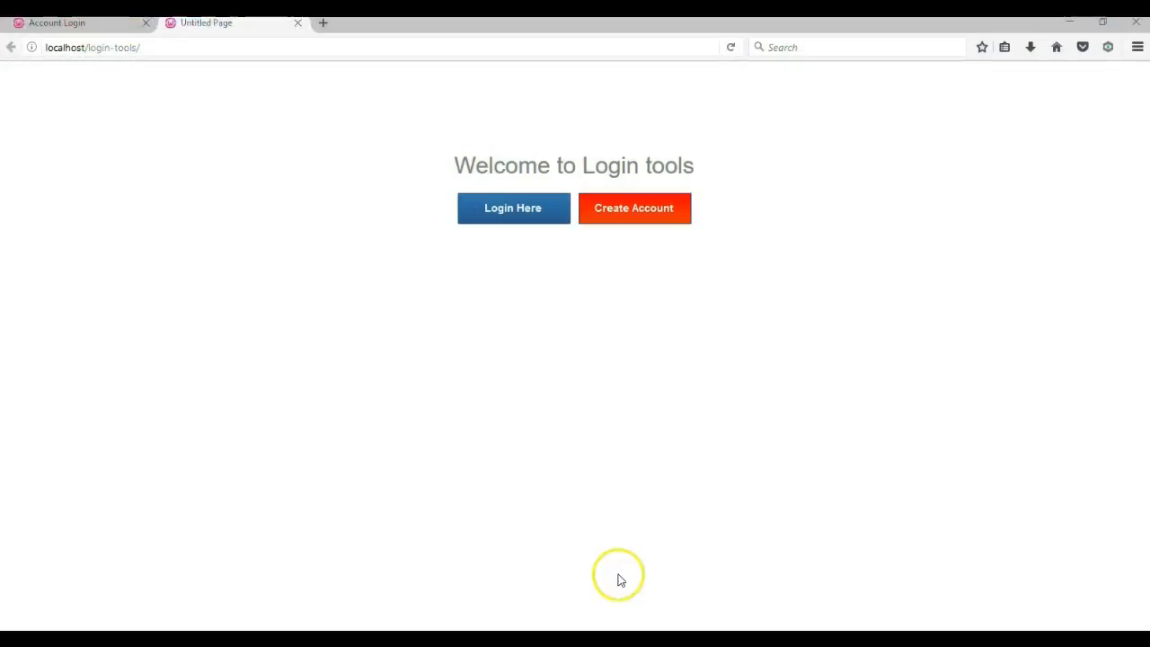
pyautogui.rightClick(544, 638)
pyautogui.click(800, 357)
# Step: Back in Web Builder, open index.html and link the Login Here button to the login page
pyautogui.moveTo(543, 638)
pyautogui.click(602, 602)
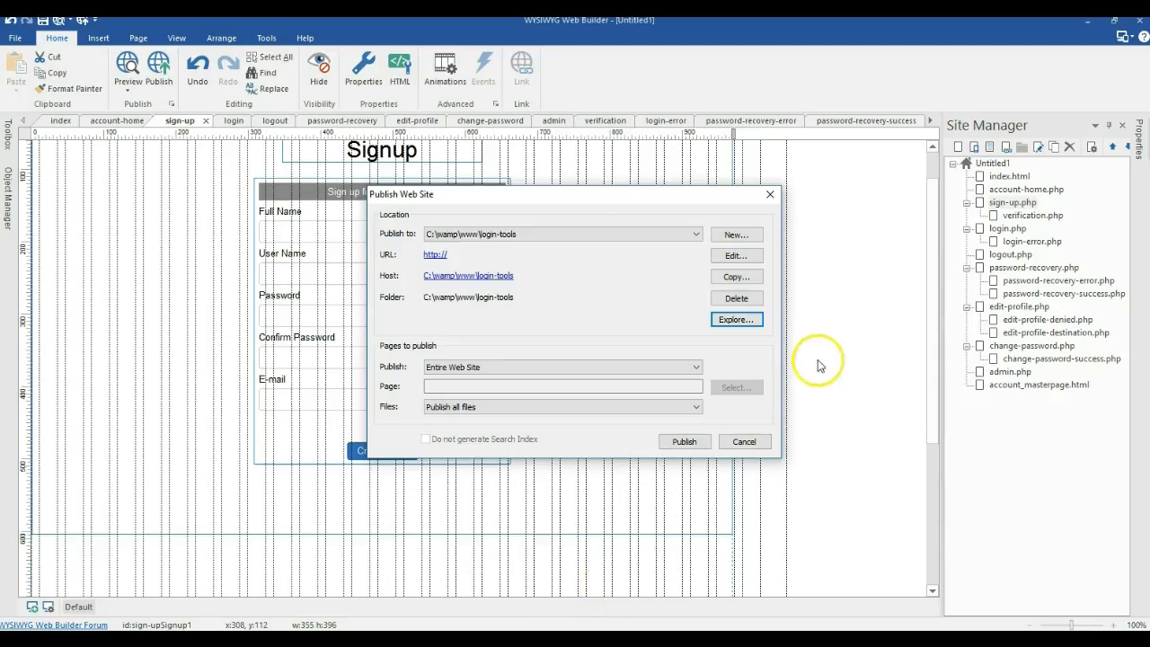
pyautogui.click(749, 437)
pyautogui.doubleClick(1010, 176)
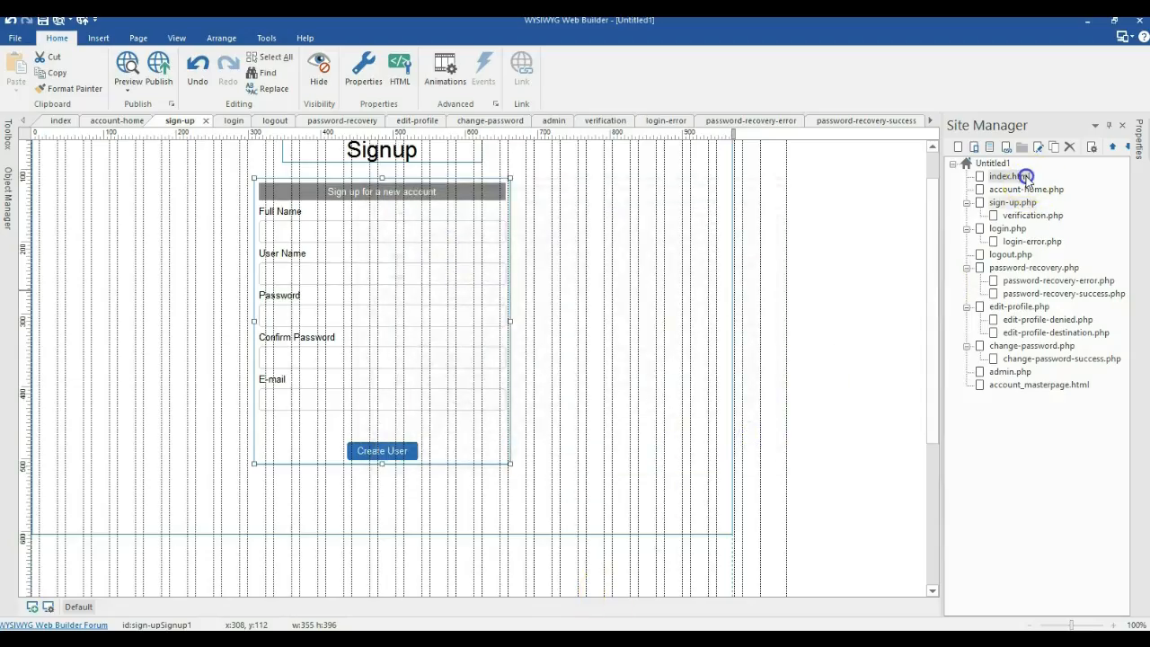
pyautogui.click(368, 283)
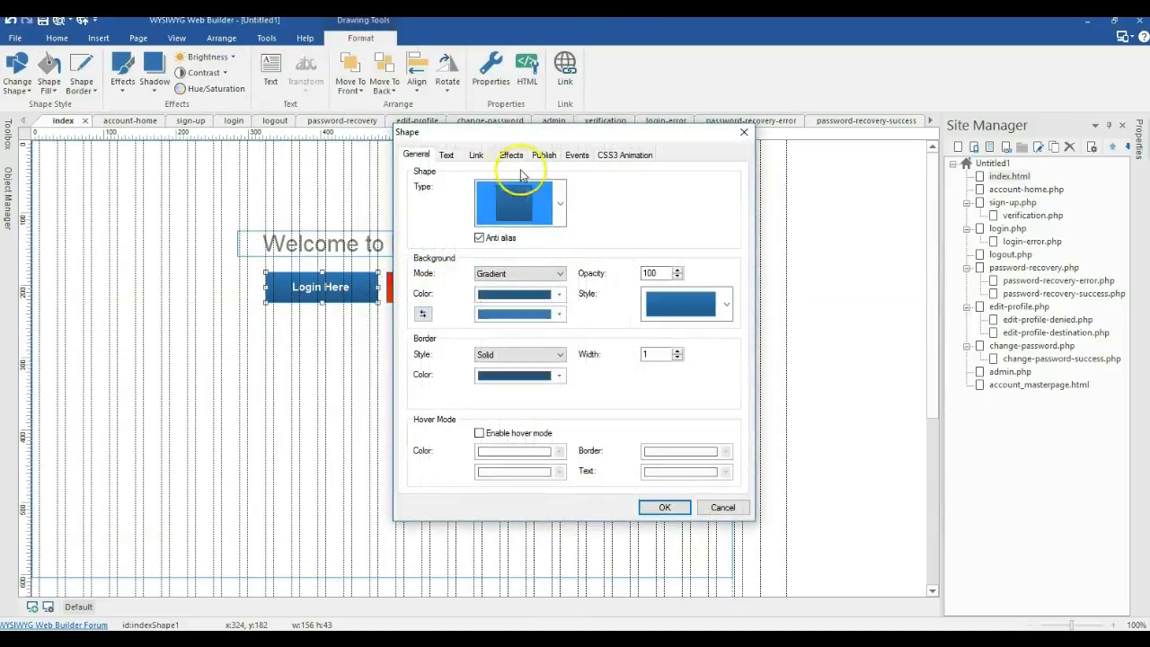
pyautogui.click(476, 155)
pyautogui.click(702, 216)
pyautogui.doubleClick(473, 244)
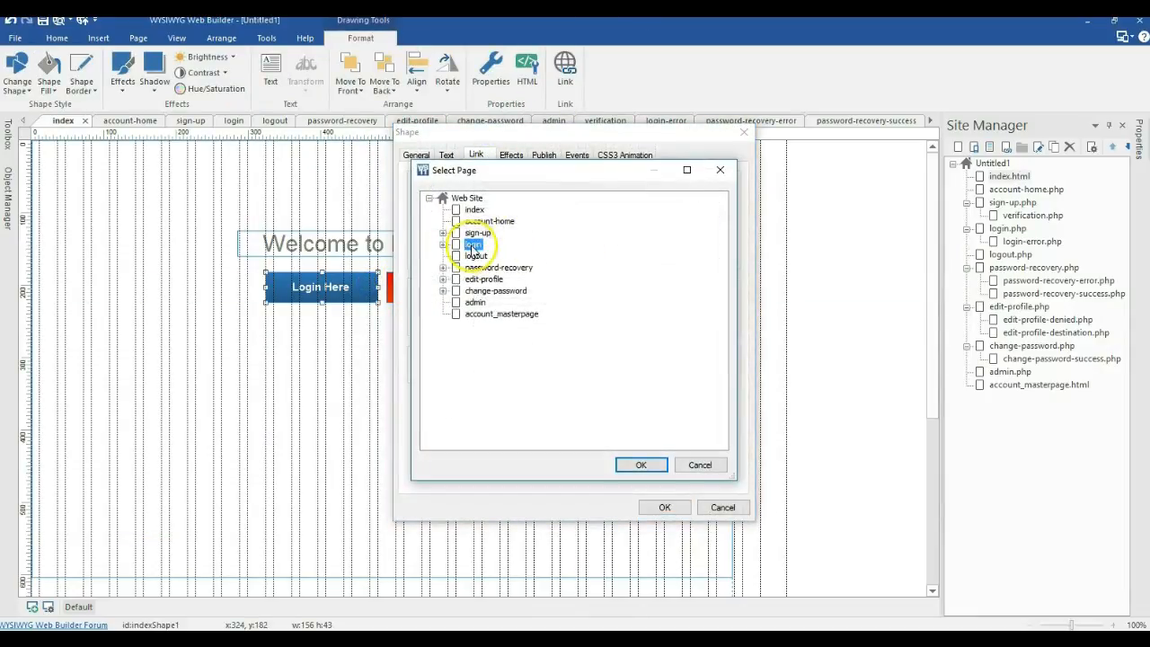
pyautogui.click(648, 505)
# Step: Link the Create Account button to the sign-up page
pyautogui.doubleClick(440, 286)
pyautogui.click(478, 155)
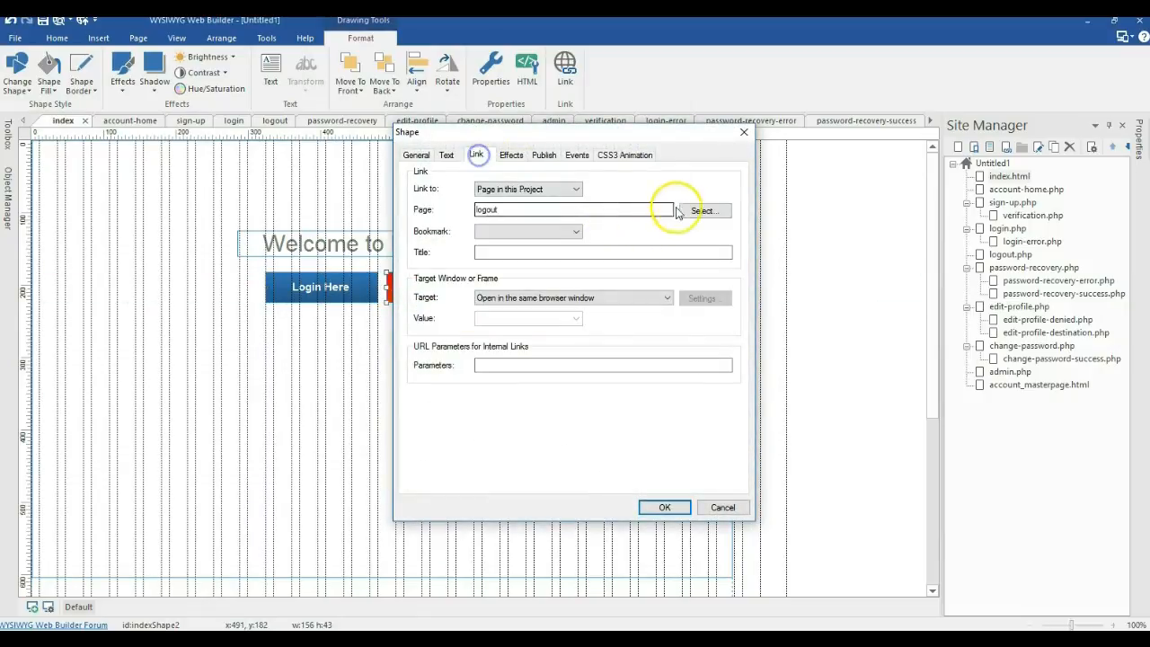
pyautogui.click(696, 209)
pyautogui.doubleClick(477, 236)
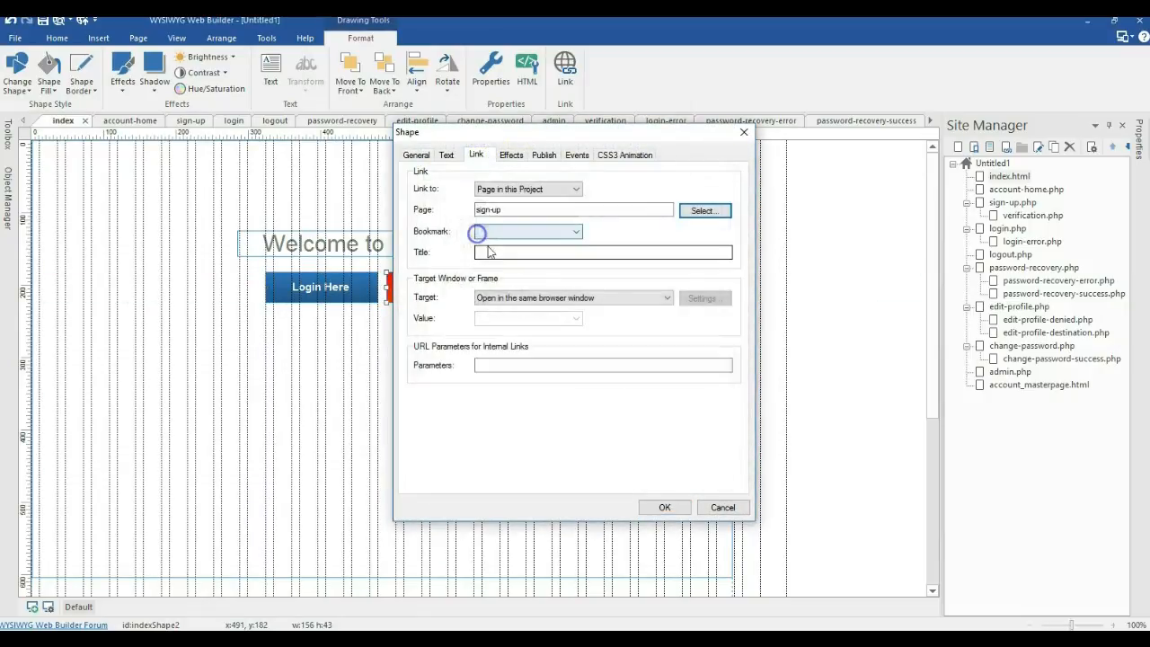
pyautogui.click(658, 507)
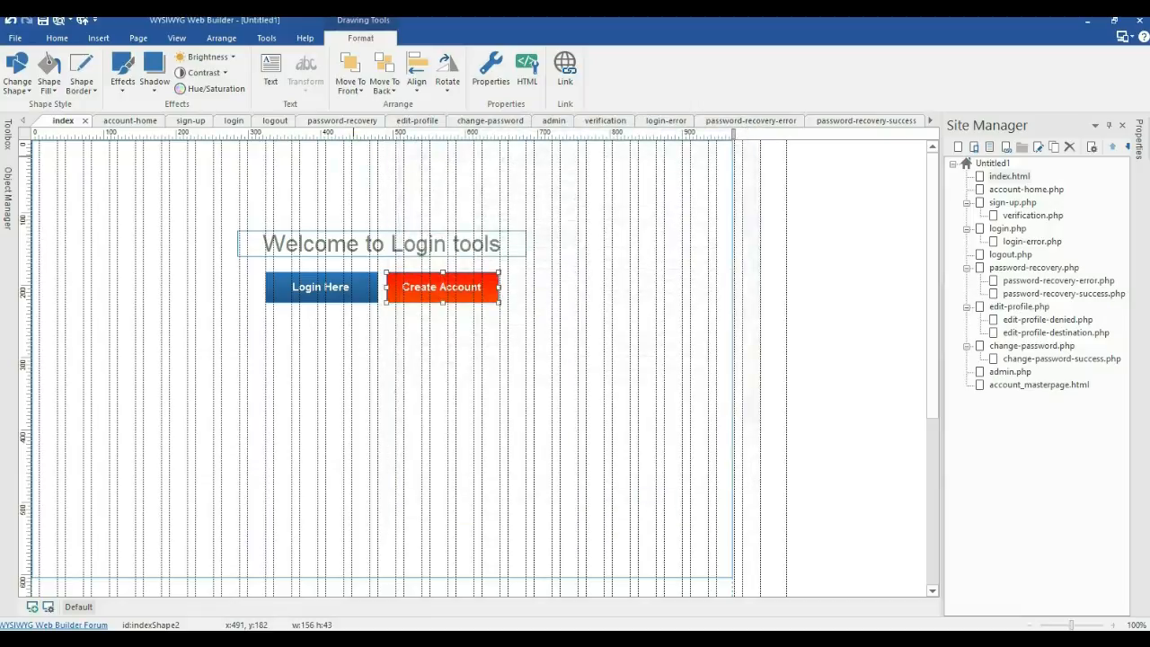
# Step: Republish the whole site to the localhost folder
pyautogui.click(80, 21)
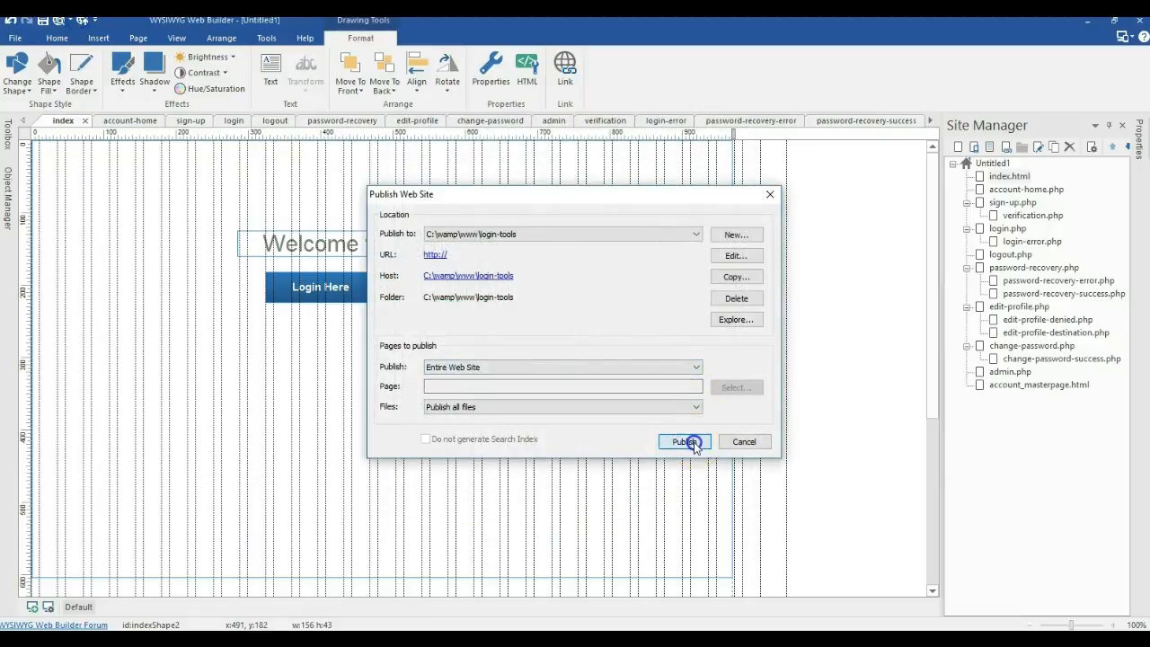
pyautogui.click(688, 440)
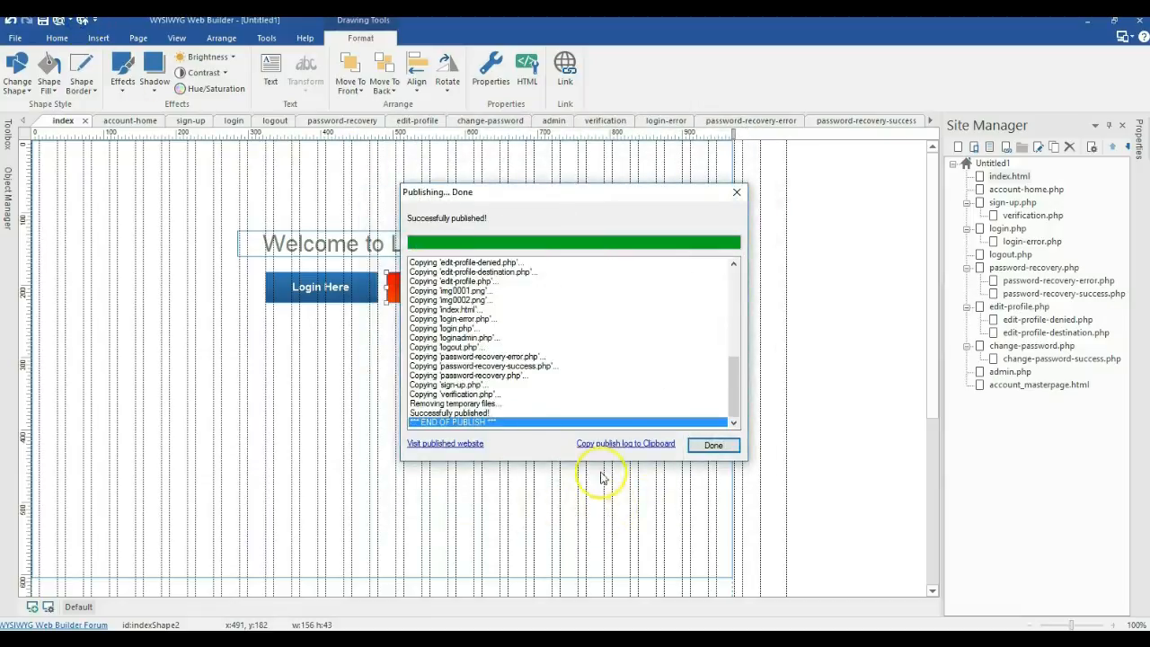
pyautogui.click(714, 445)
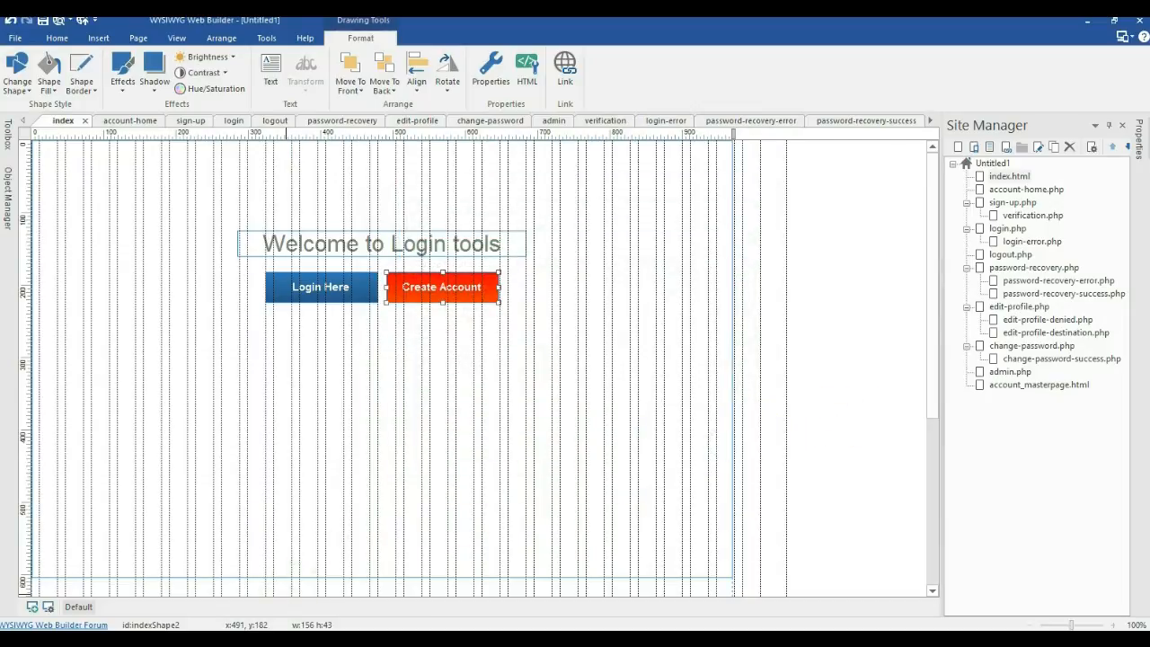
pyautogui.click(356, 213)
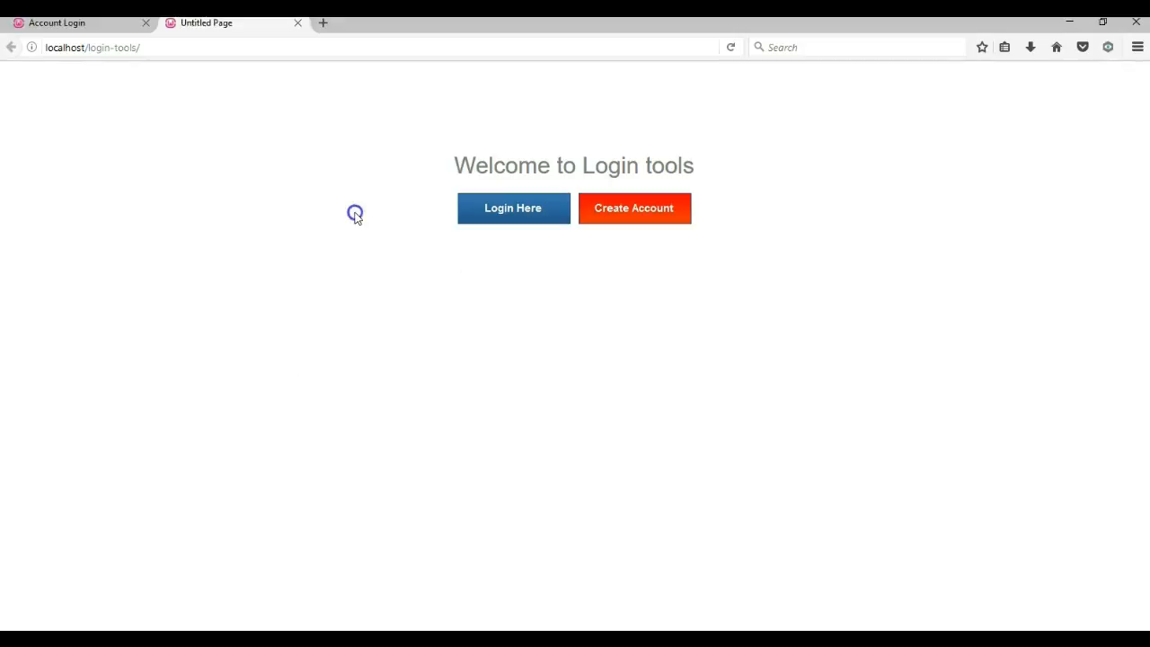
# Step: Confirm Login Here opens login.php, then go back and open the empty Create Account Signup form
pyautogui.click(539, 209)
pyautogui.click(524, 194)
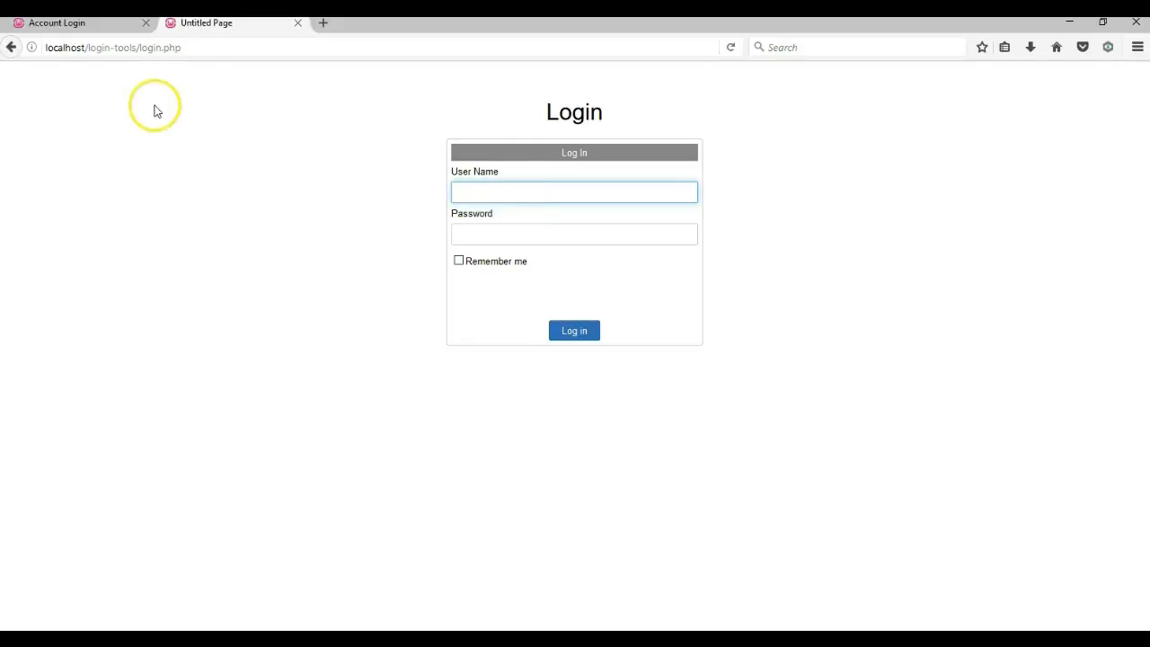
pyautogui.click(12, 47)
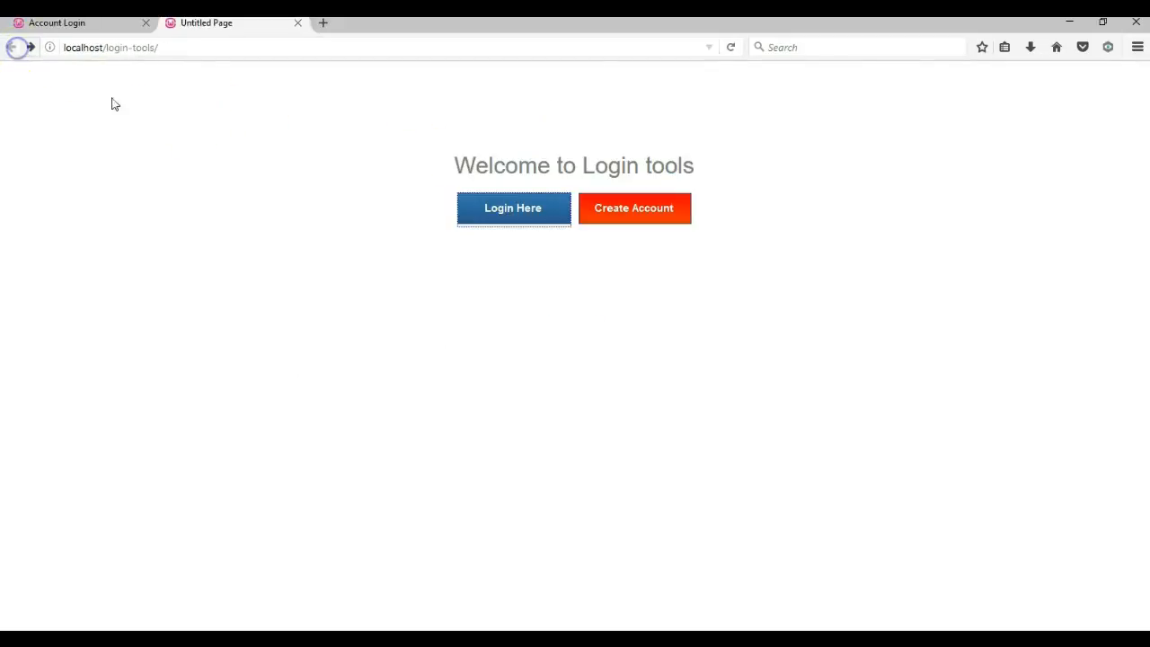
pyautogui.click(621, 202)
pyautogui.click(573, 201)
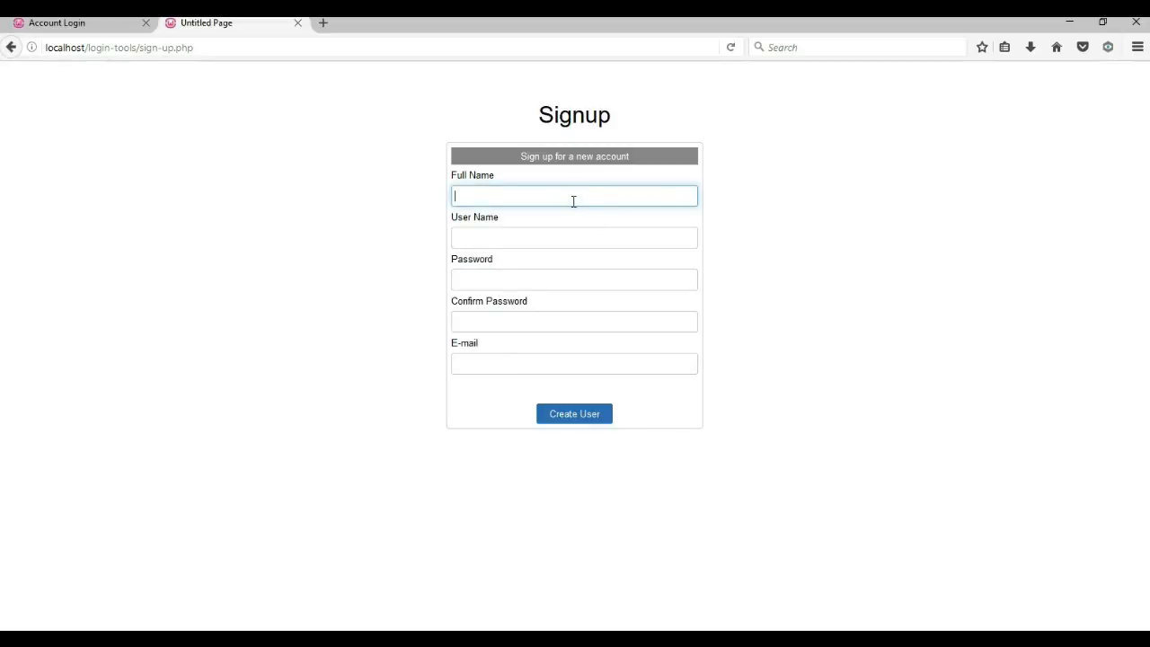
# Step: Enter a full name, user name, matching passwords and an e-mail address, then submit with Create User
pyautogui.write('admin1')
pyautogui.press('Tab')
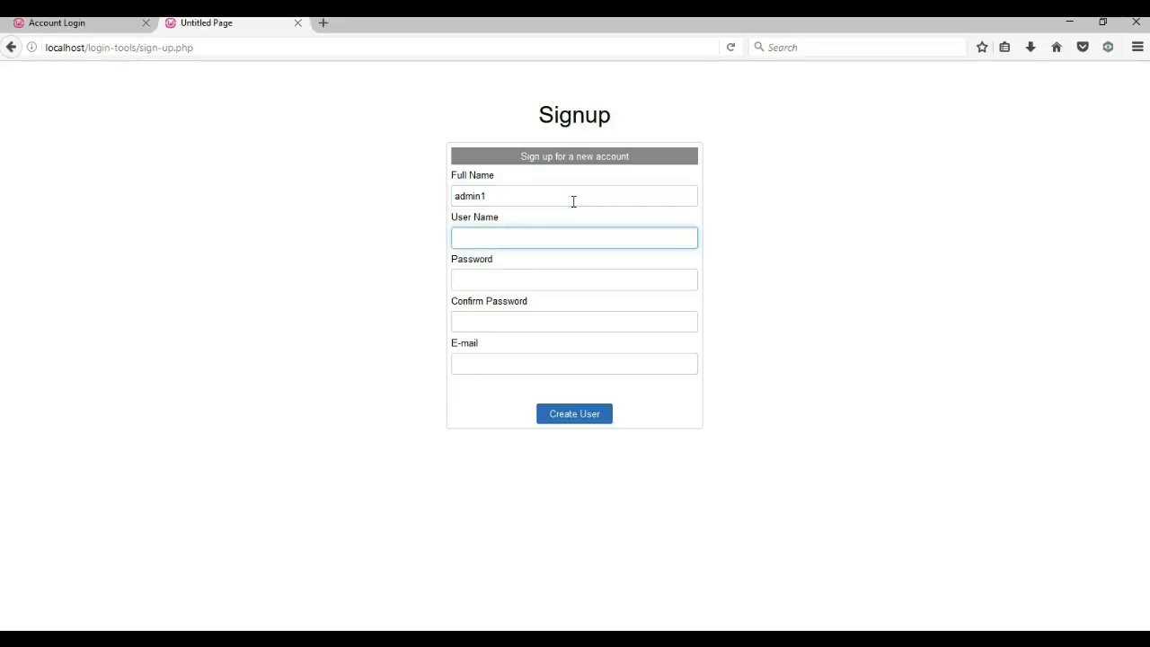
pyautogui.write('admin')
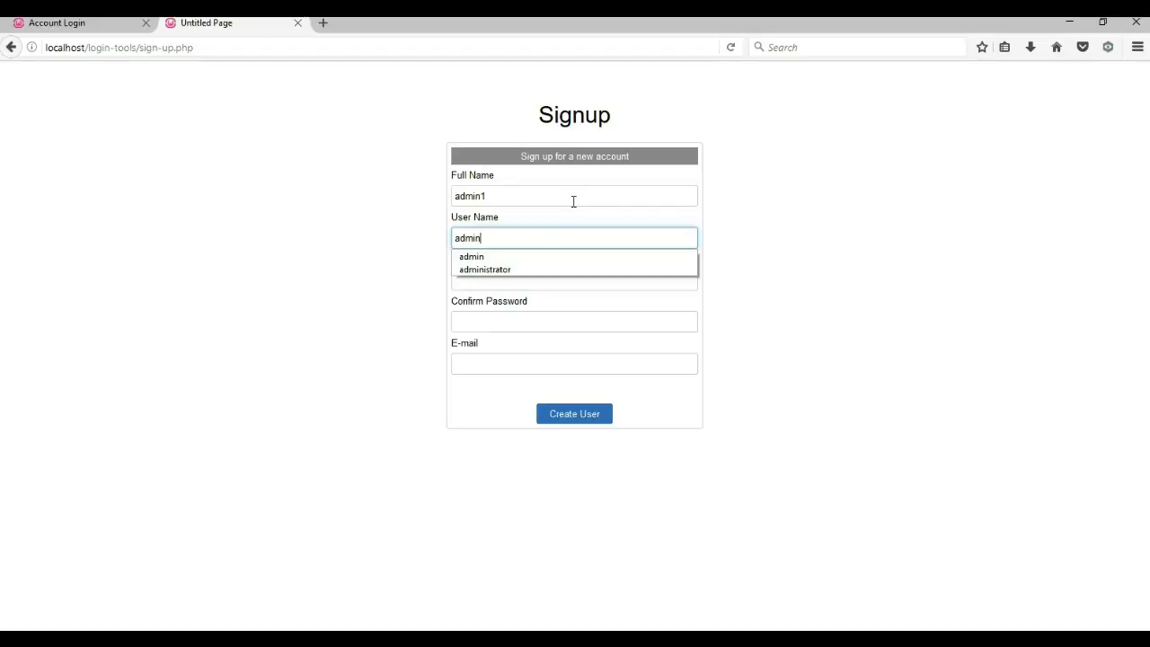
pyautogui.write('1')
pyautogui.press('Tab')
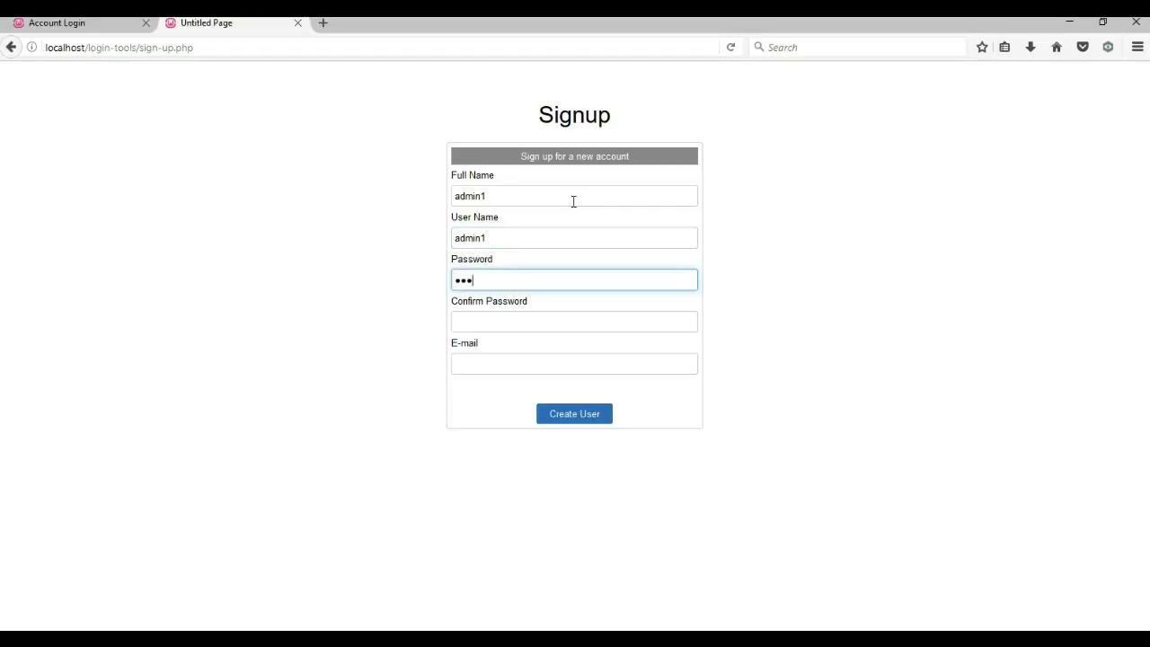
pyautogui.press('Tab')
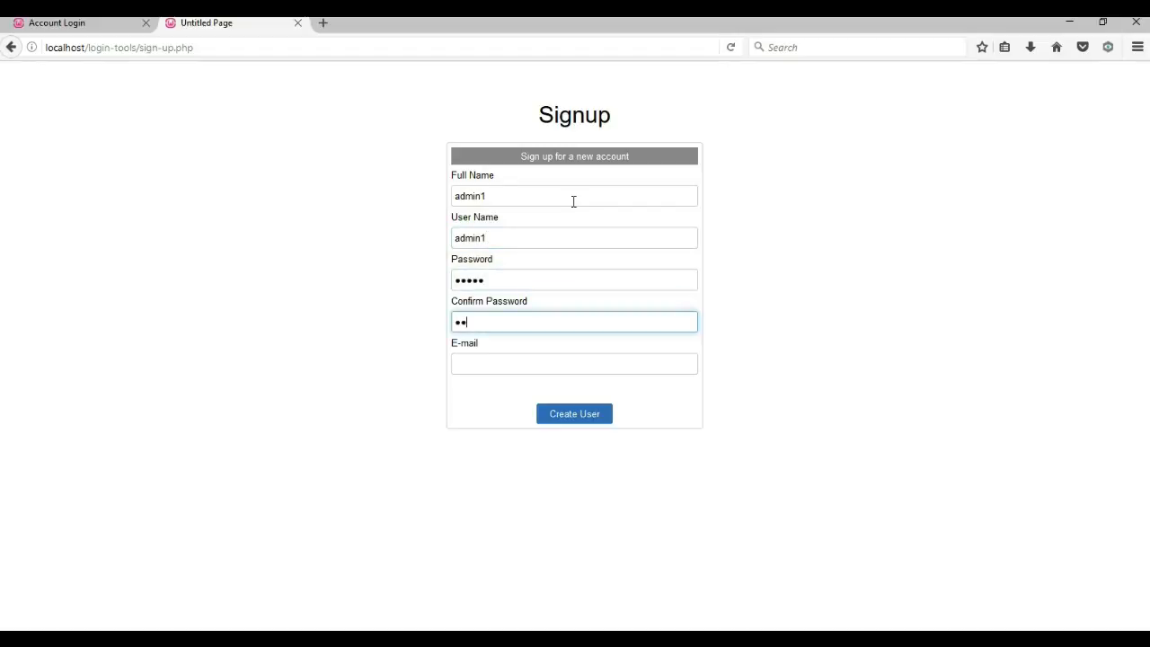
pyautogui.press('Tab')
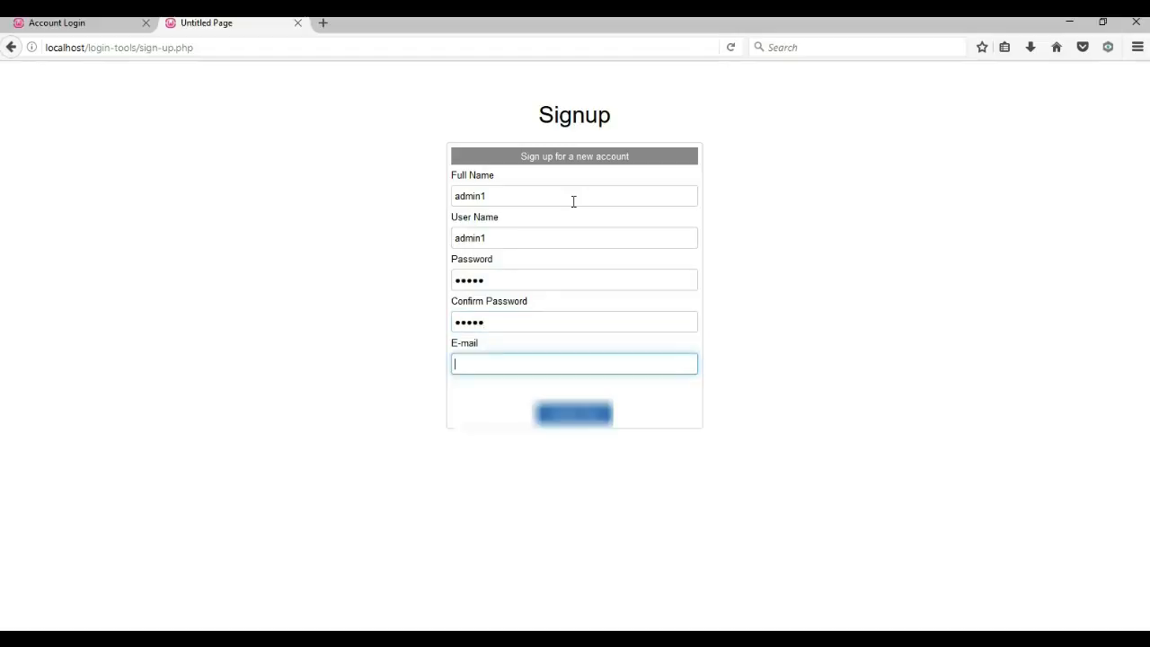
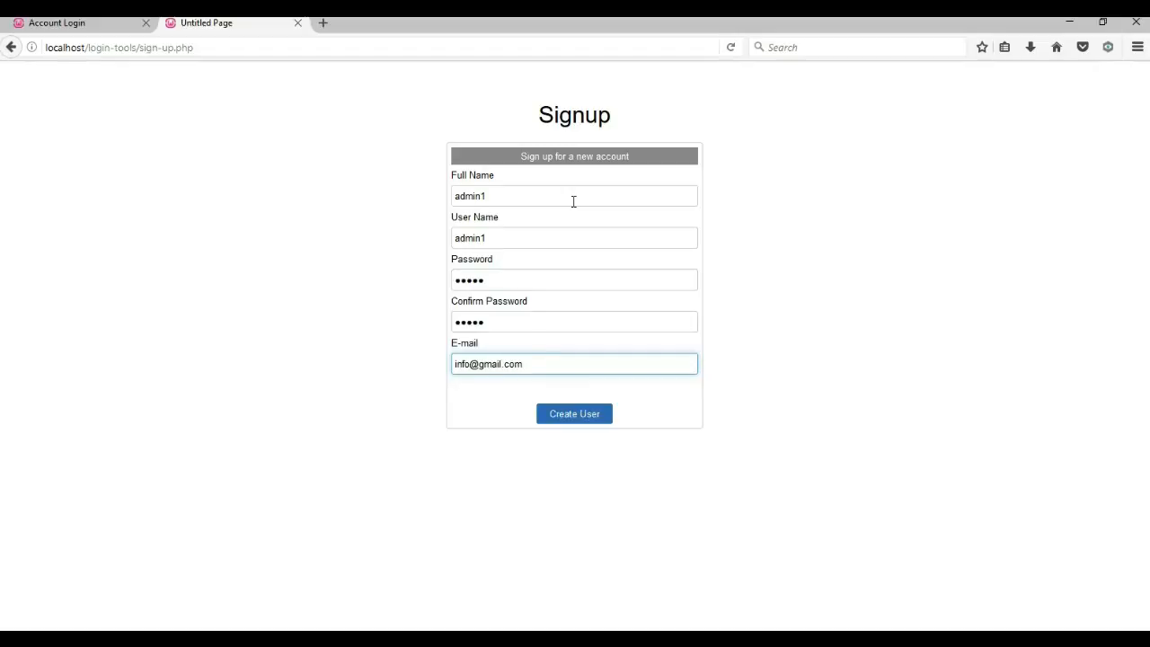
pyautogui.click(565, 414)
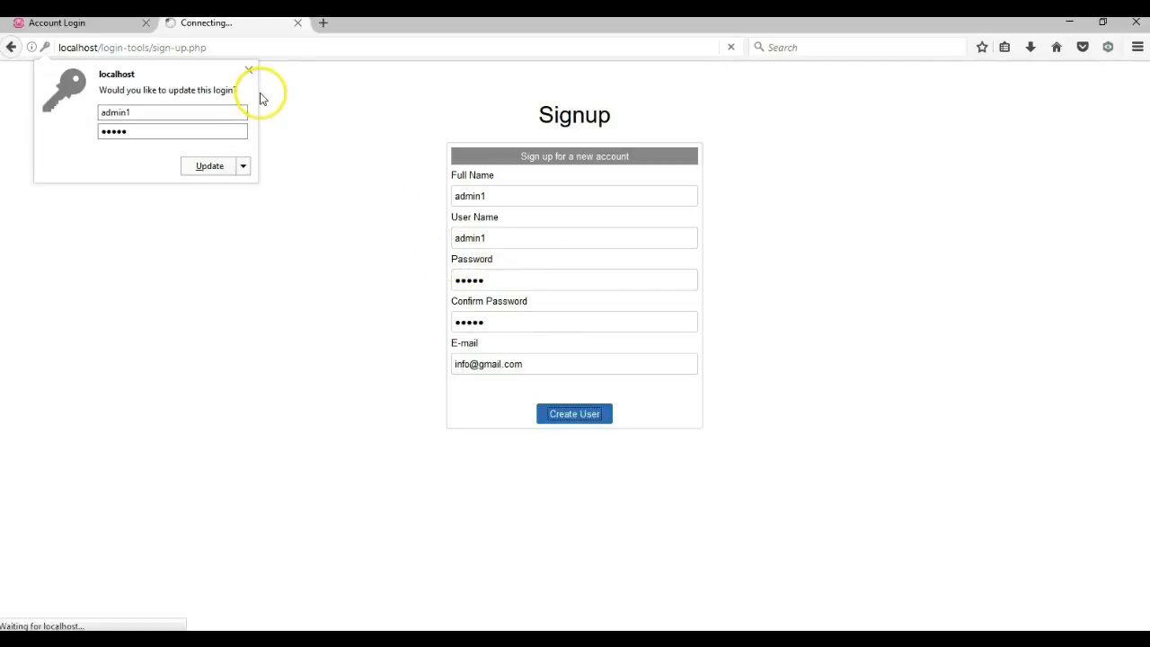
# Step: Log in with the new user name and password to reach account-home.php's Congratulations page
pyautogui.click(249, 69)
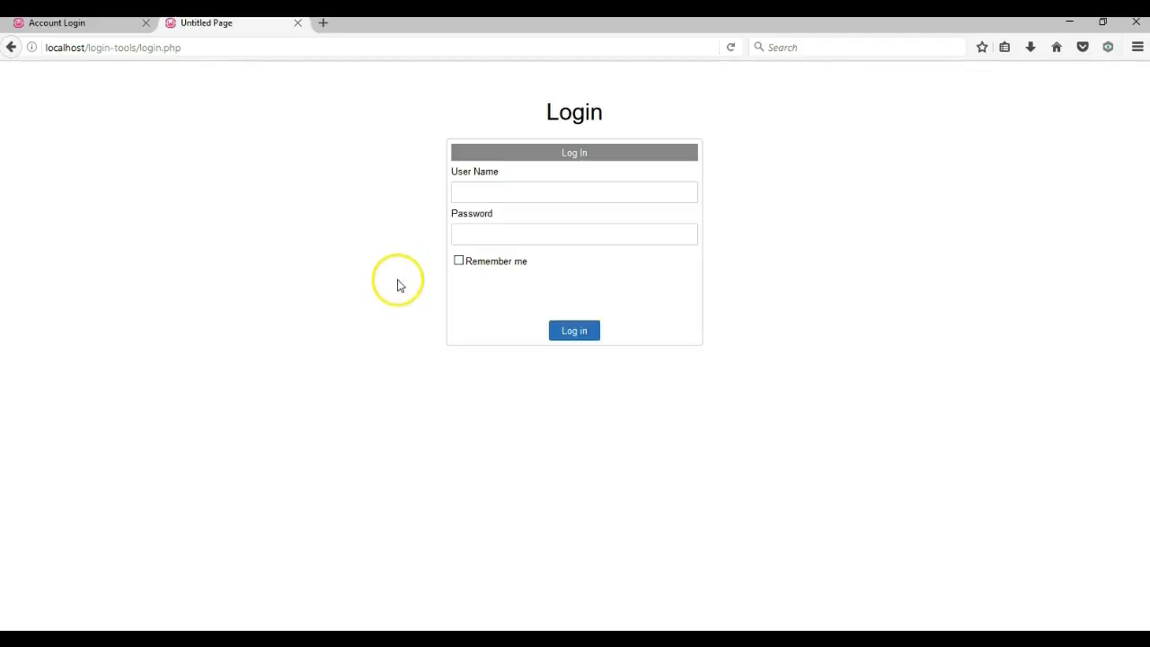
pyautogui.click(479, 196)
pyautogui.write('a')
pyautogui.press('BackSpace')
pyautogui.write('ad')
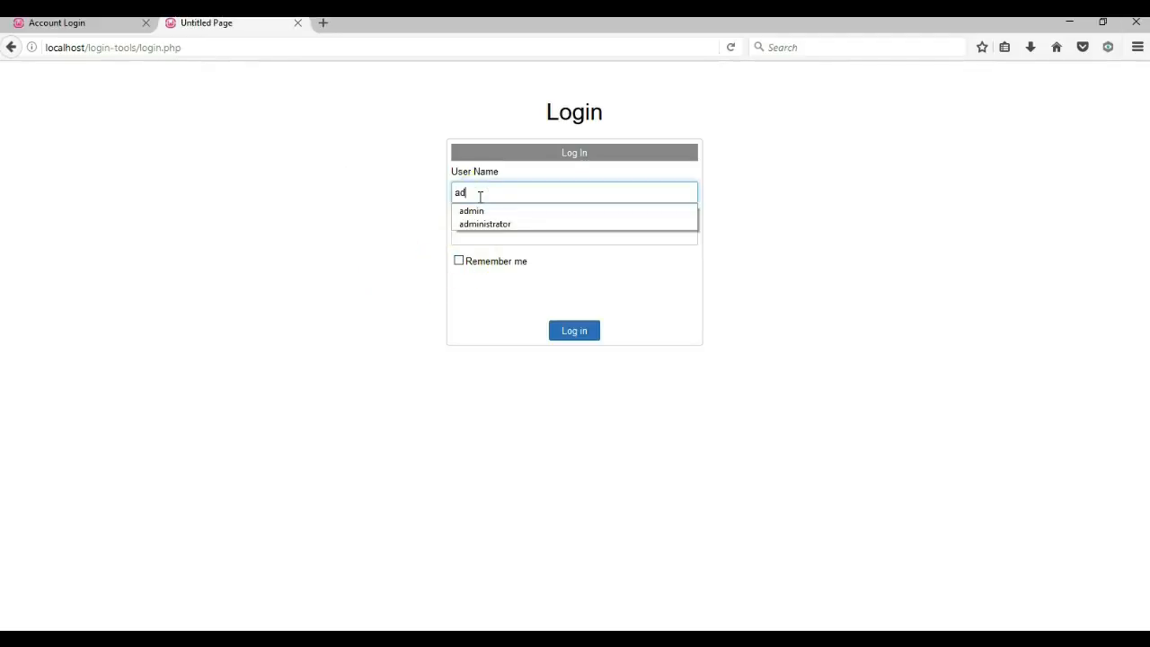
pyautogui.write('min1')
pyautogui.press('Tab')
pyautogui.press('Return')
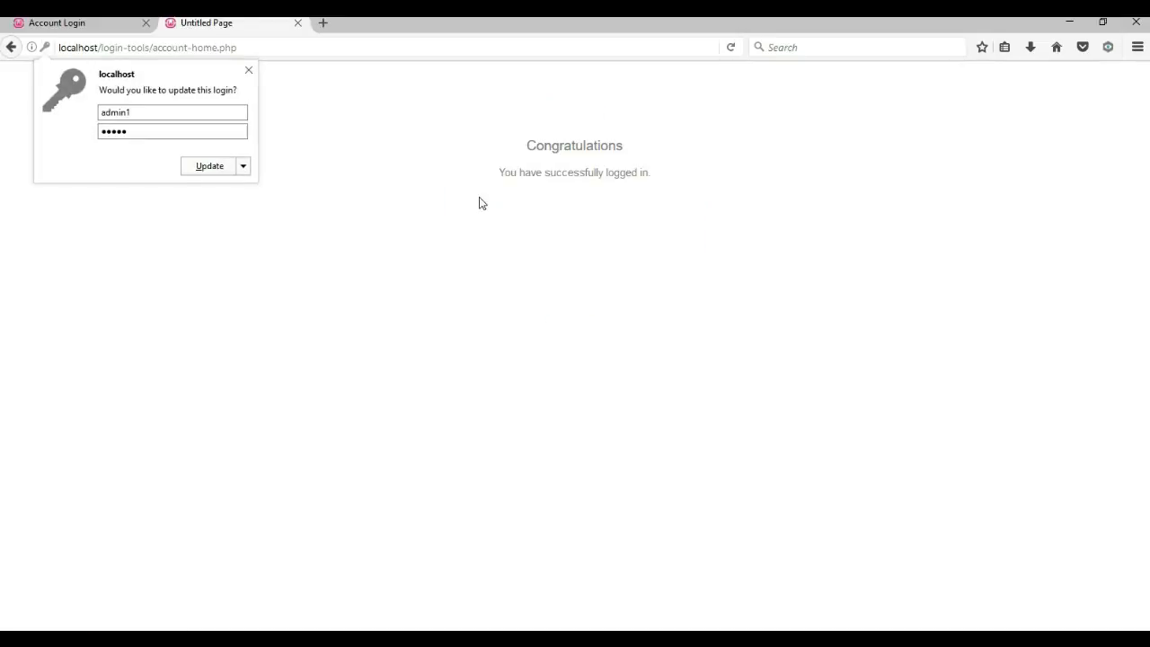
pyautogui.click(549, 171)
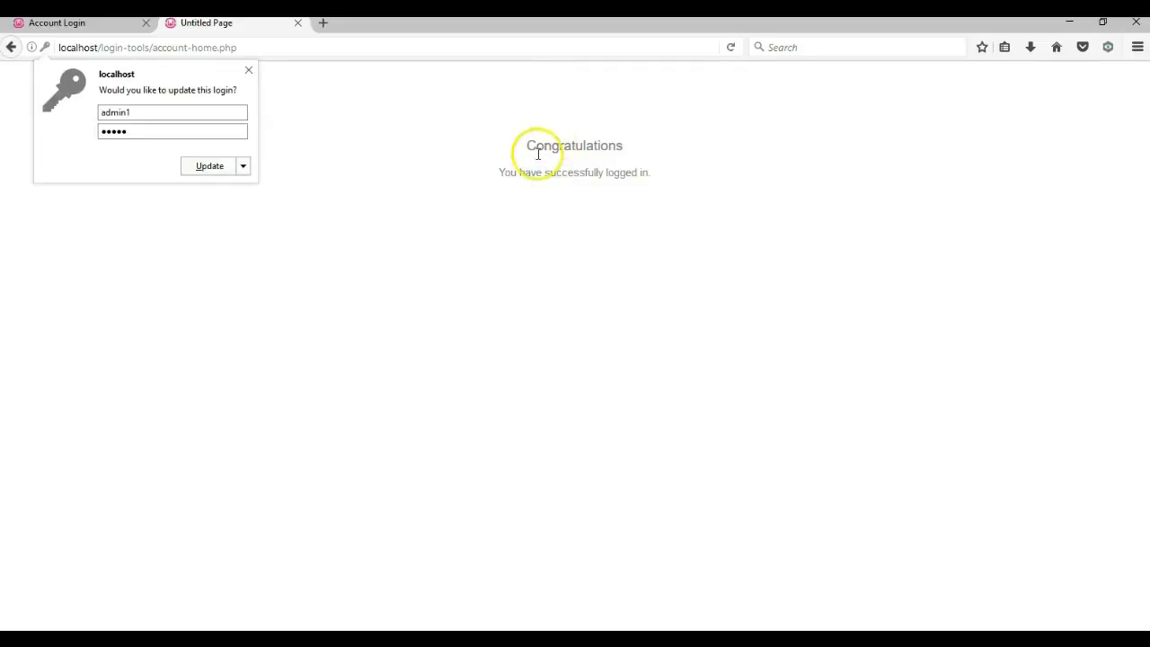
pyautogui.click(248, 72)
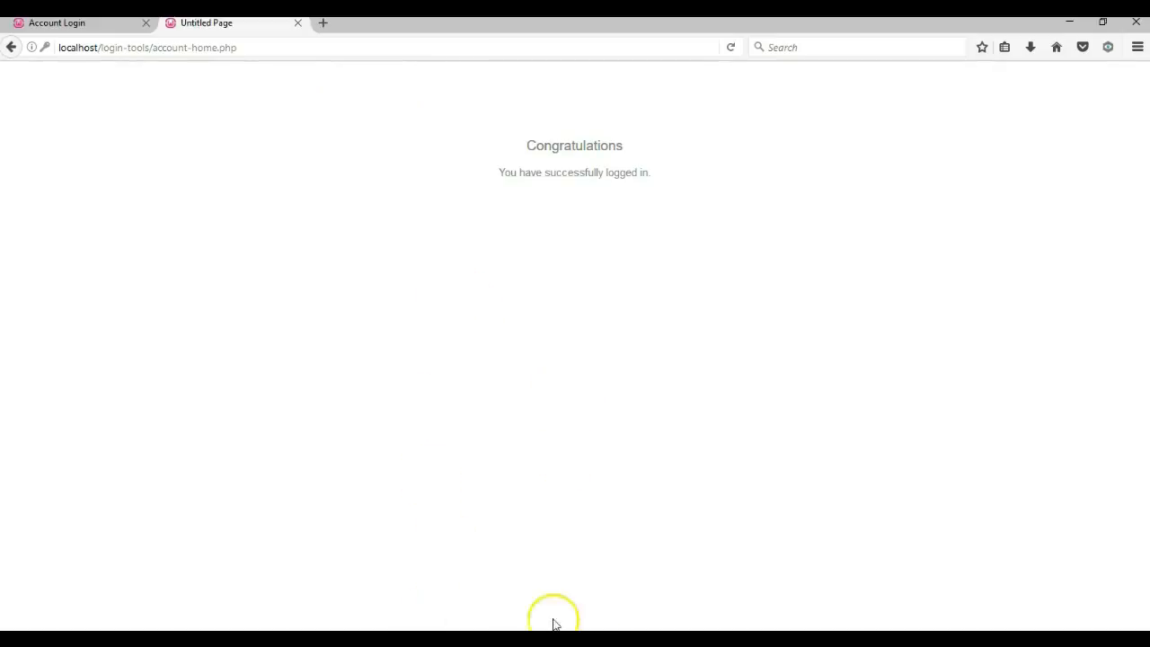
# Step: Set account-home's master frame to account_masterpage in Page Properties > Miscellaneous
pyautogui.moveTo(539, 628)
pyautogui.click(628, 597)
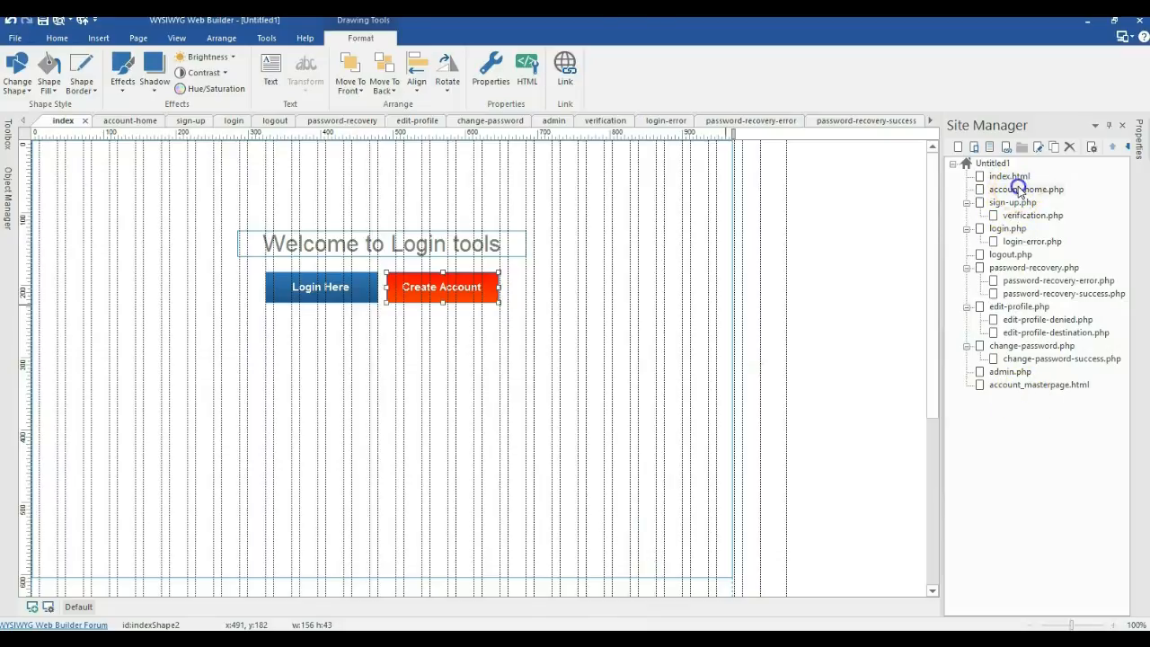
pyautogui.doubleClick(1020, 188)
pyautogui.rightClick(624, 239)
pyautogui.rightClick(821, 242)
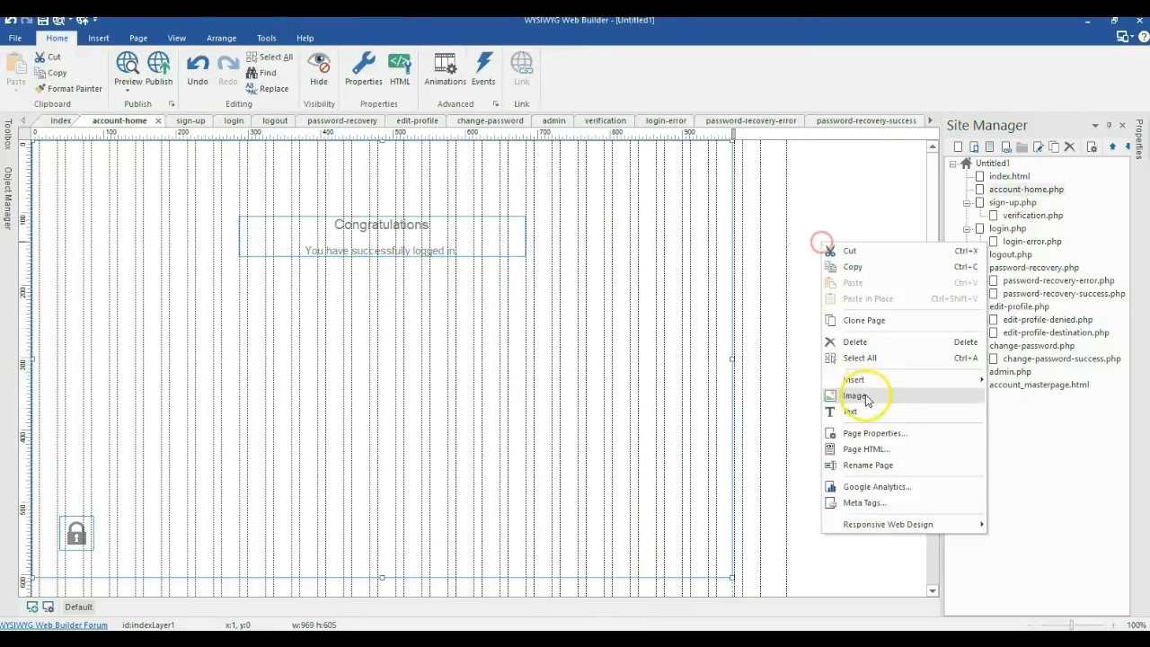
pyautogui.click(872, 432)
pyautogui.click(551, 159)
pyautogui.click(632, 193)
pyautogui.click(458, 323)
pyautogui.doubleClick(484, 325)
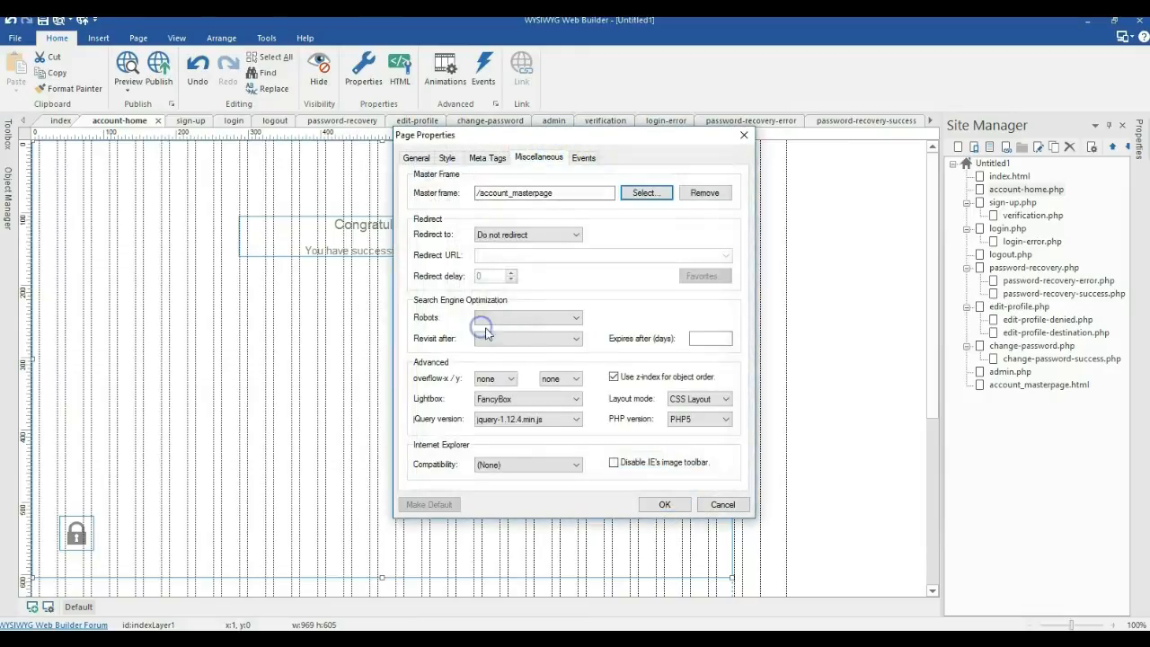
pyautogui.click(651, 505)
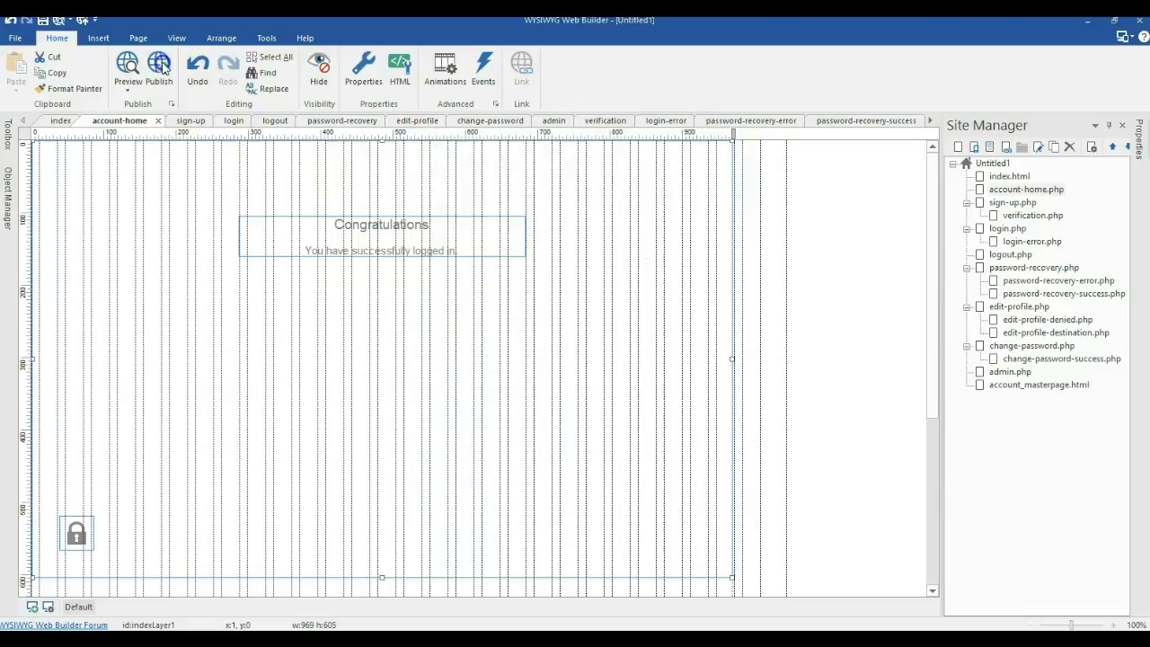
# Step: Publish account-home with the Selected Page Only option
pyautogui.click(158, 67)
pyautogui.click(444, 366)
pyautogui.click(458, 388)
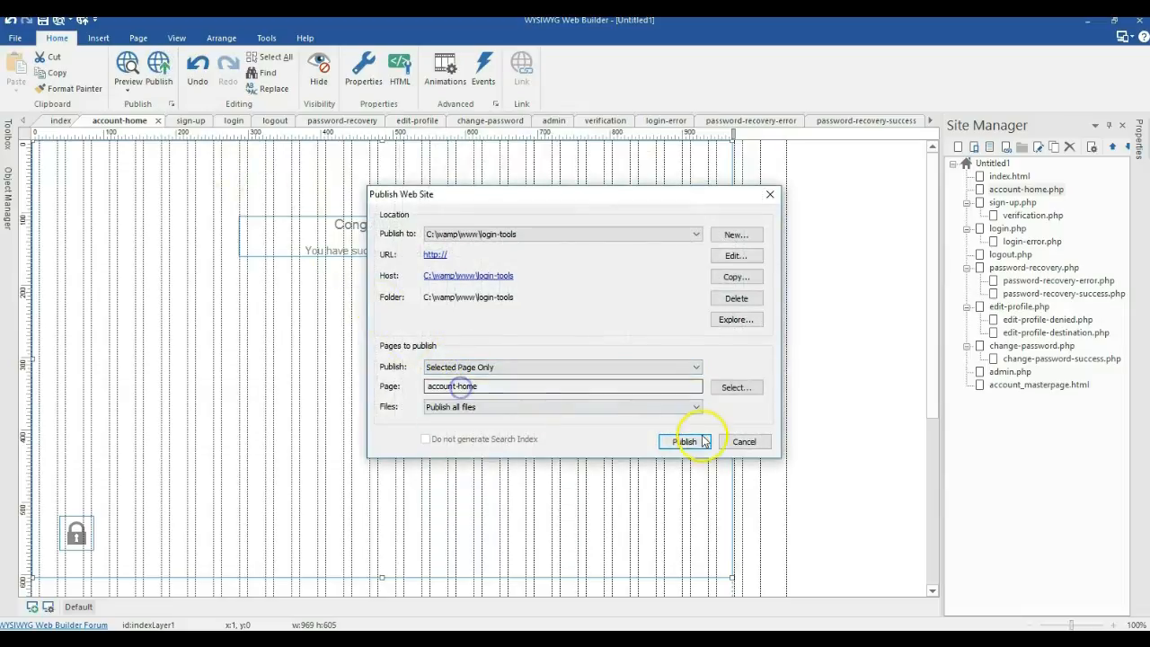
pyautogui.click(685, 441)
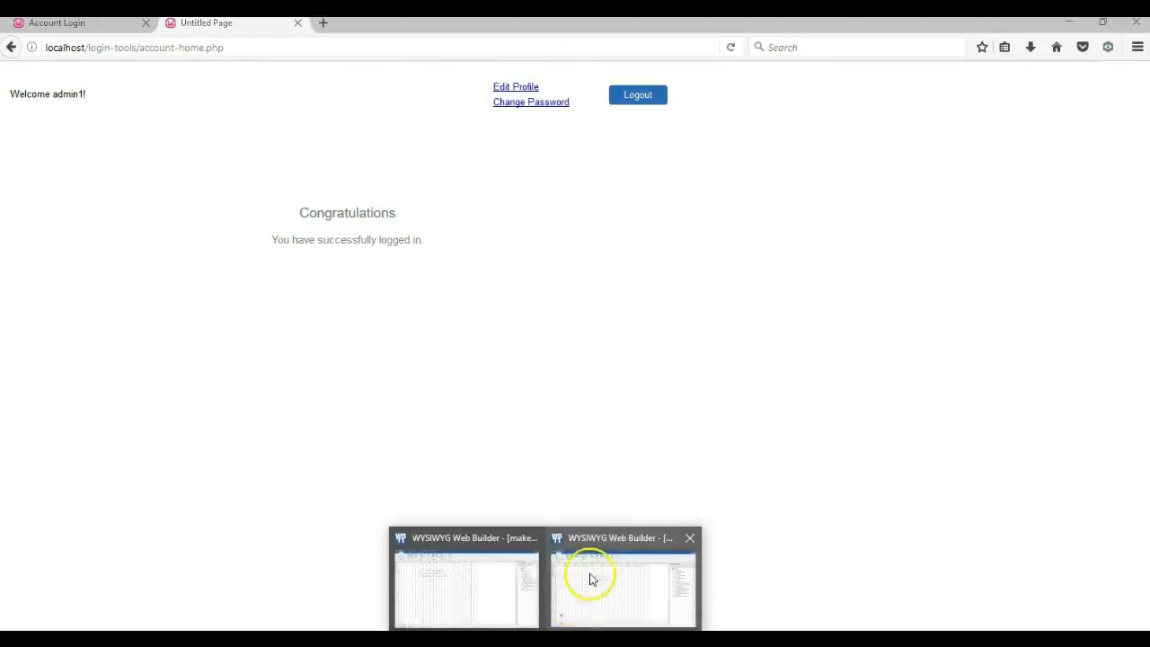
pyautogui.click(606, 596)
# Step: Set account_masterpage's page alignment to Center horizontally
pyautogui.click(710, 445)
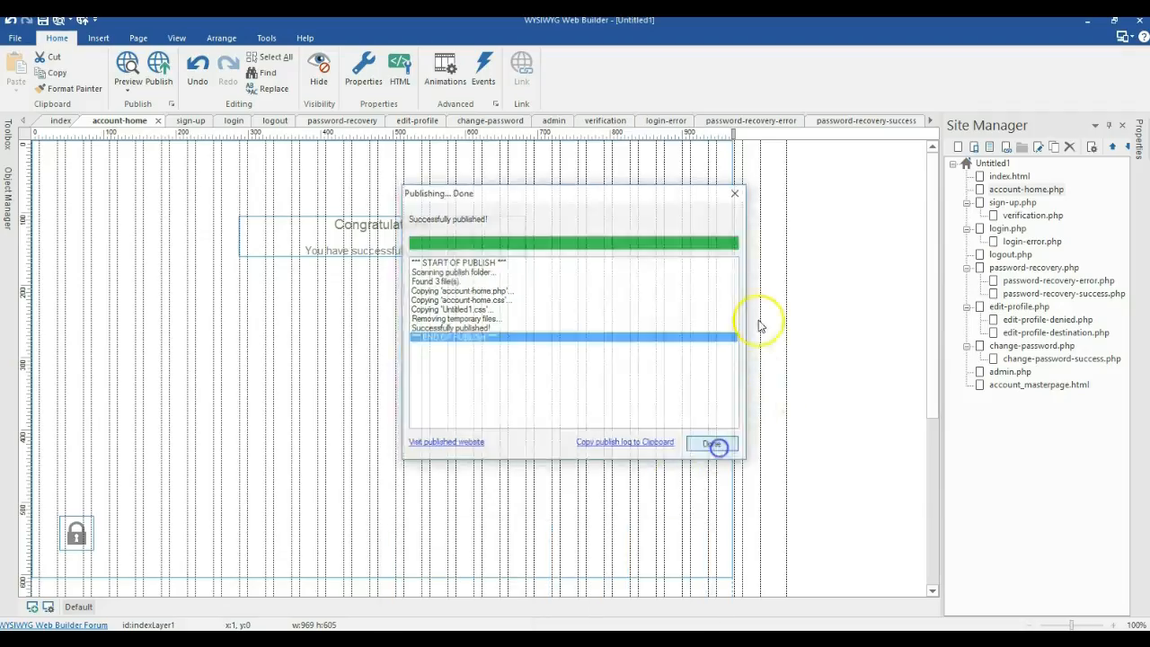
pyautogui.rightClick(770, 299)
pyautogui.click(820, 252)
pyautogui.doubleClick(1019, 384)
pyautogui.rightClick(807, 282)
pyautogui.click(860, 471)
pyautogui.click(505, 328)
pyautogui.click(508, 353)
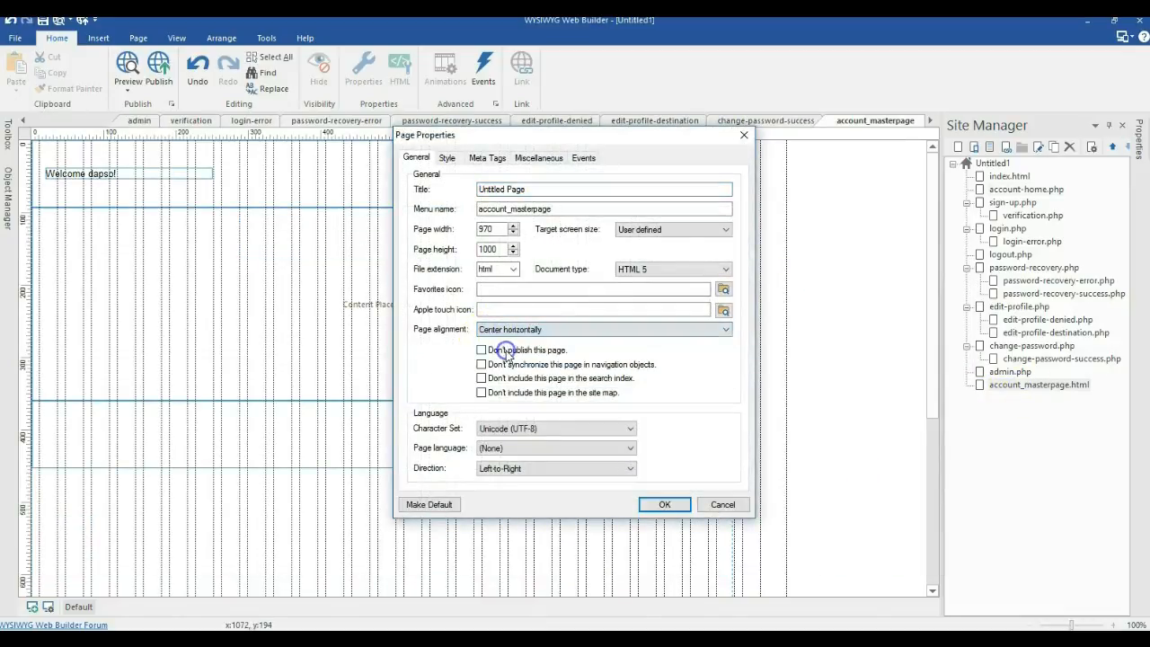
pyautogui.click(660, 503)
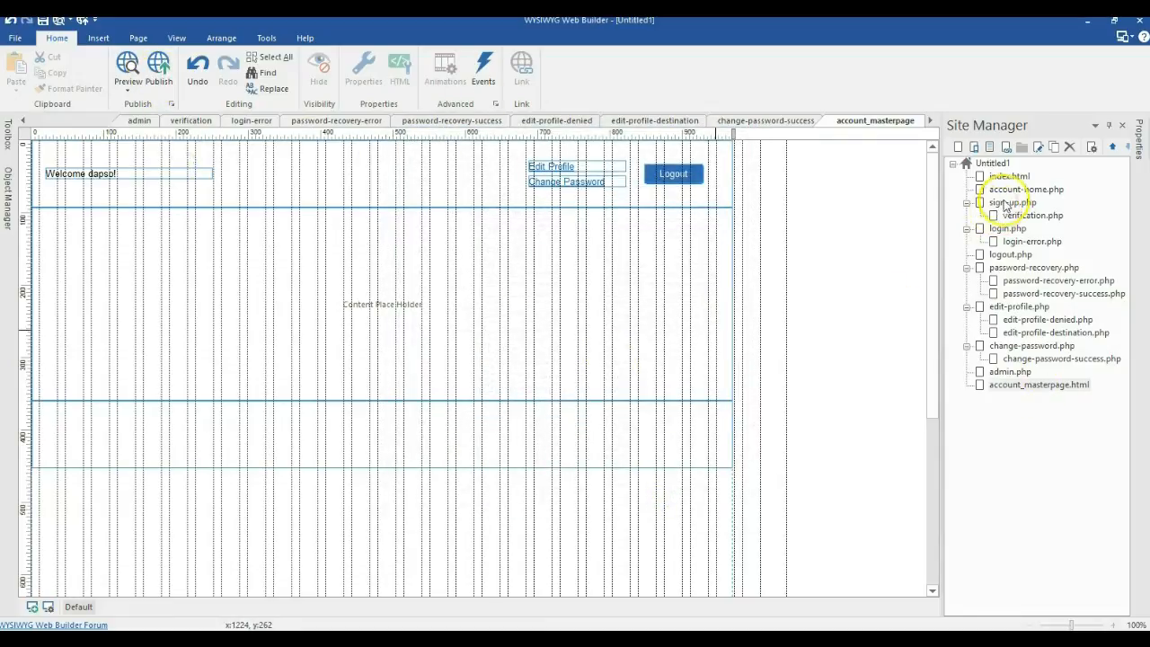
# Step: Republish the account-home page
pyautogui.doubleClick(1015, 188)
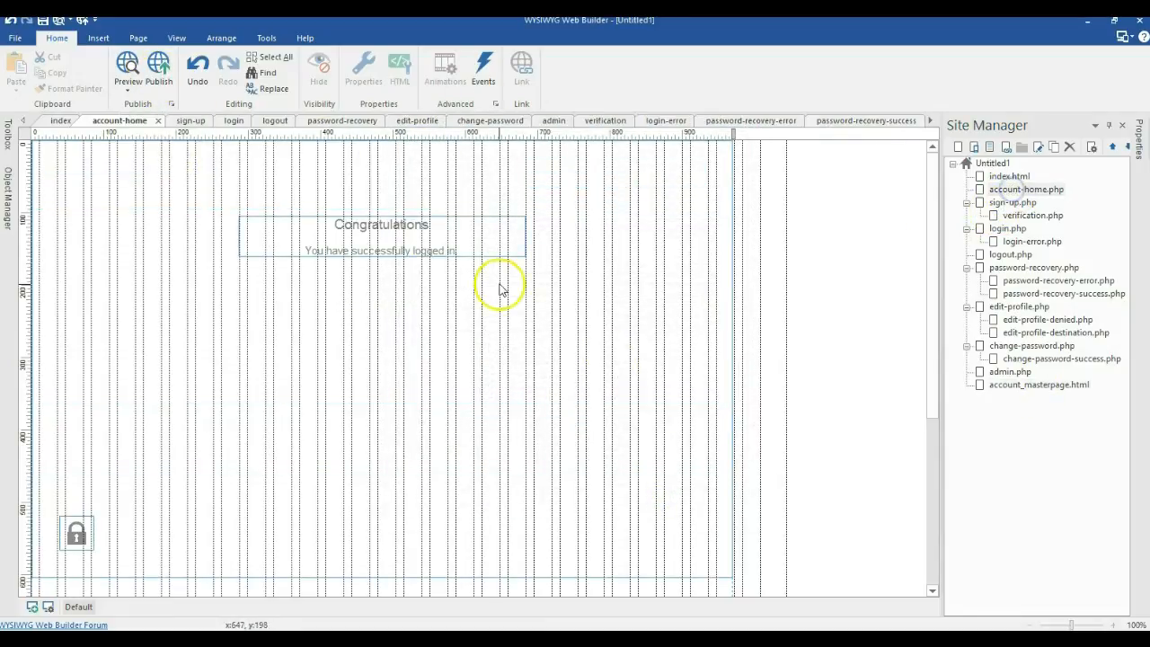
pyautogui.click(164, 72)
pyautogui.click(680, 442)
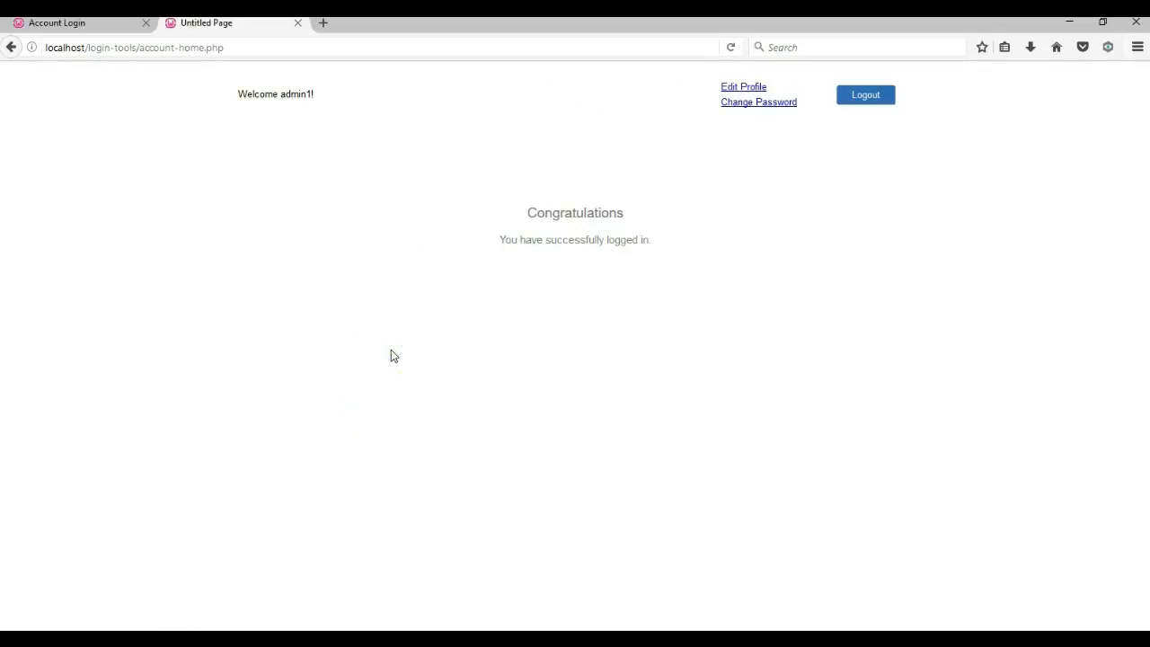
# Step: Load the localhost/login-tools/account-home.php address in a new Firefox tab
pyautogui.click(245, 49)
pyautogui.hotkey('ctrl', 'c')
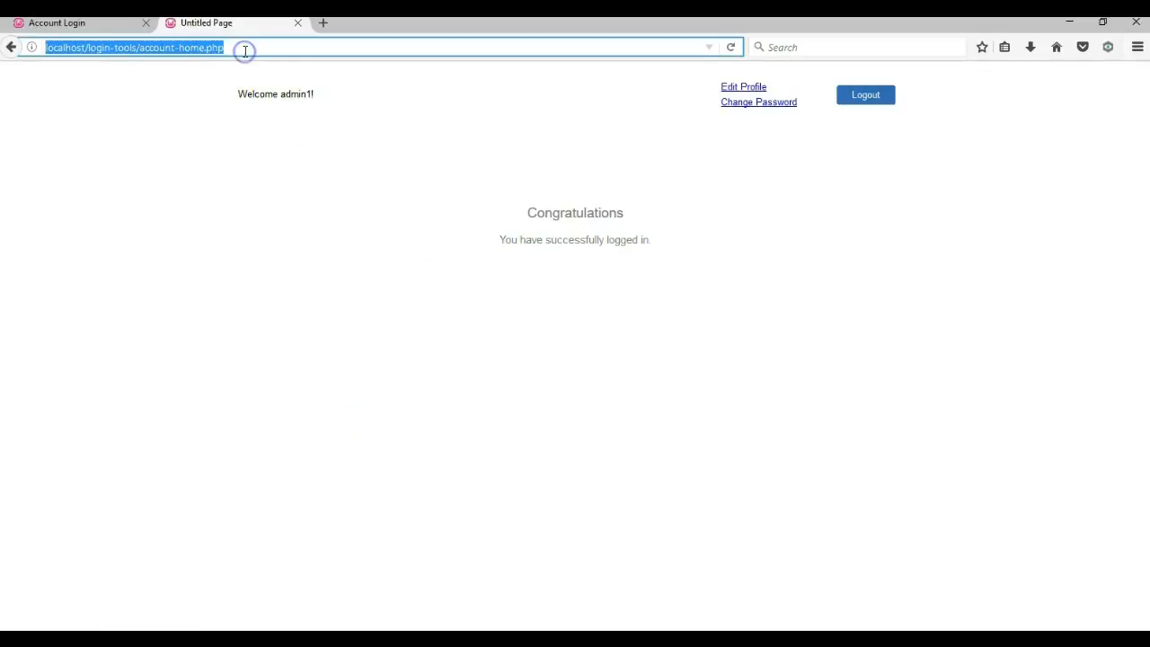
pyautogui.click(325, 23)
pyautogui.hotkey('ctrl', 'v')
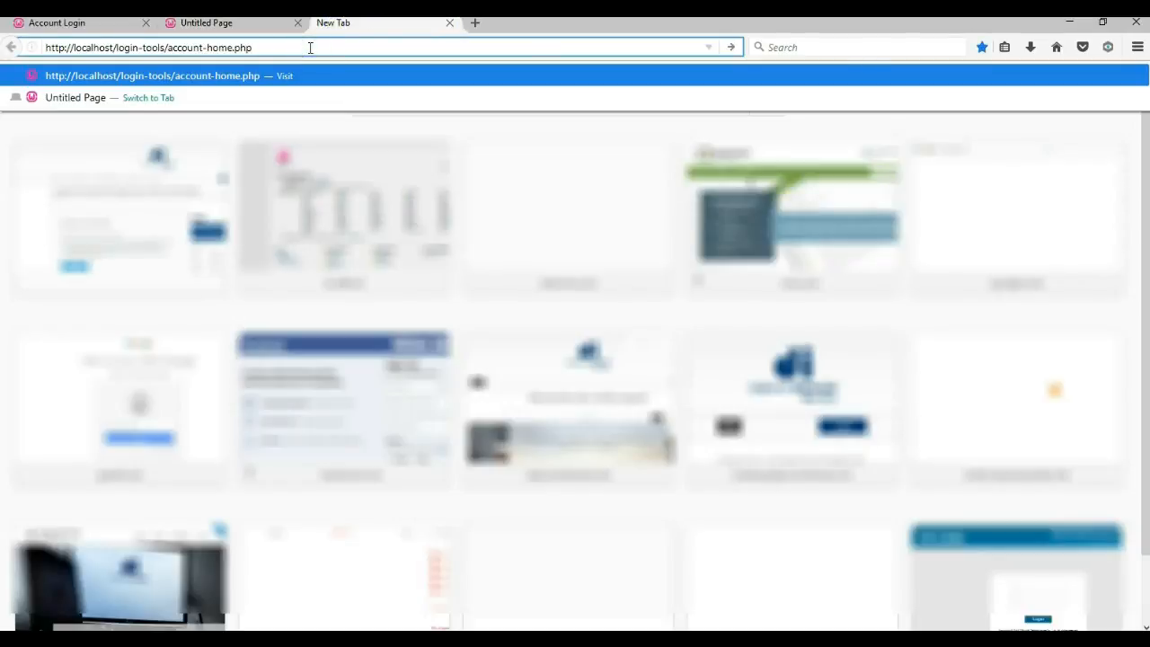
pyautogui.press('Return')
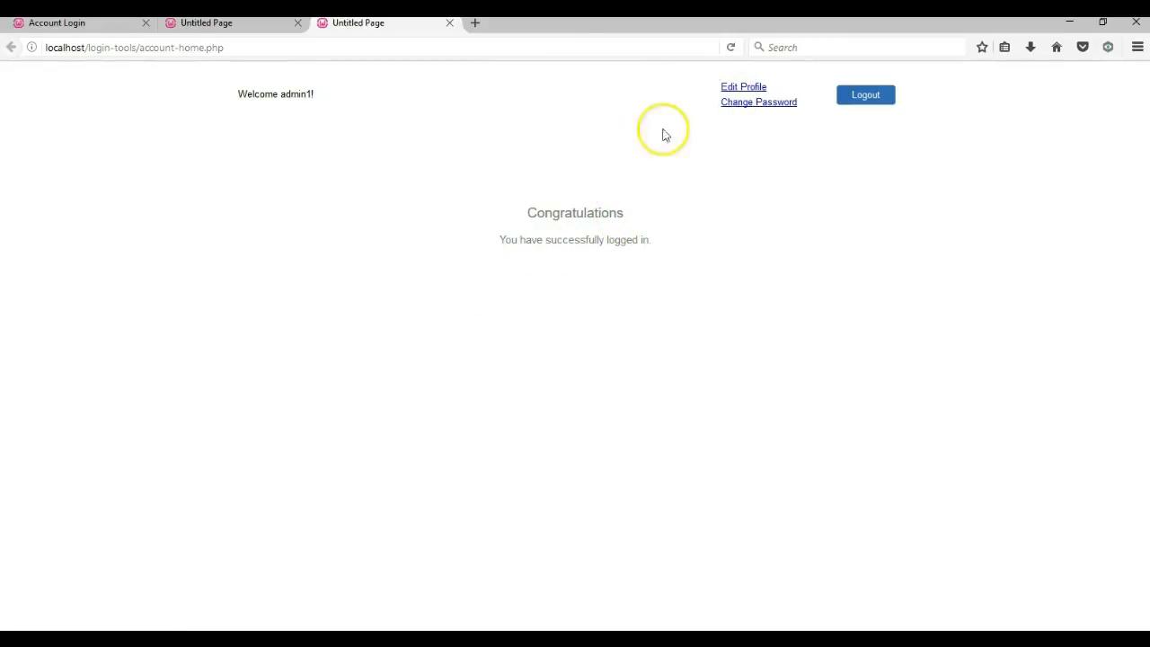
# Step: Log out, then load account-home.php in new tabs to confirm it redirects to login.php
pyautogui.click(850, 96)
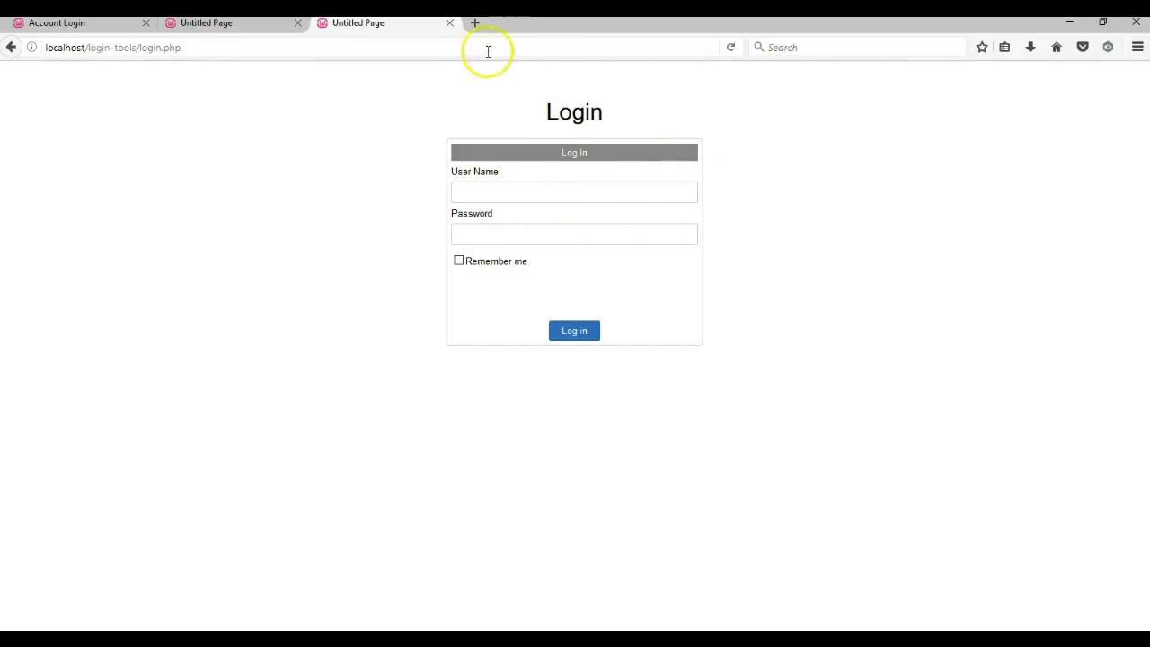
pyautogui.click(475, 22)
pyautogui.hotkey('ctrl', 'v')
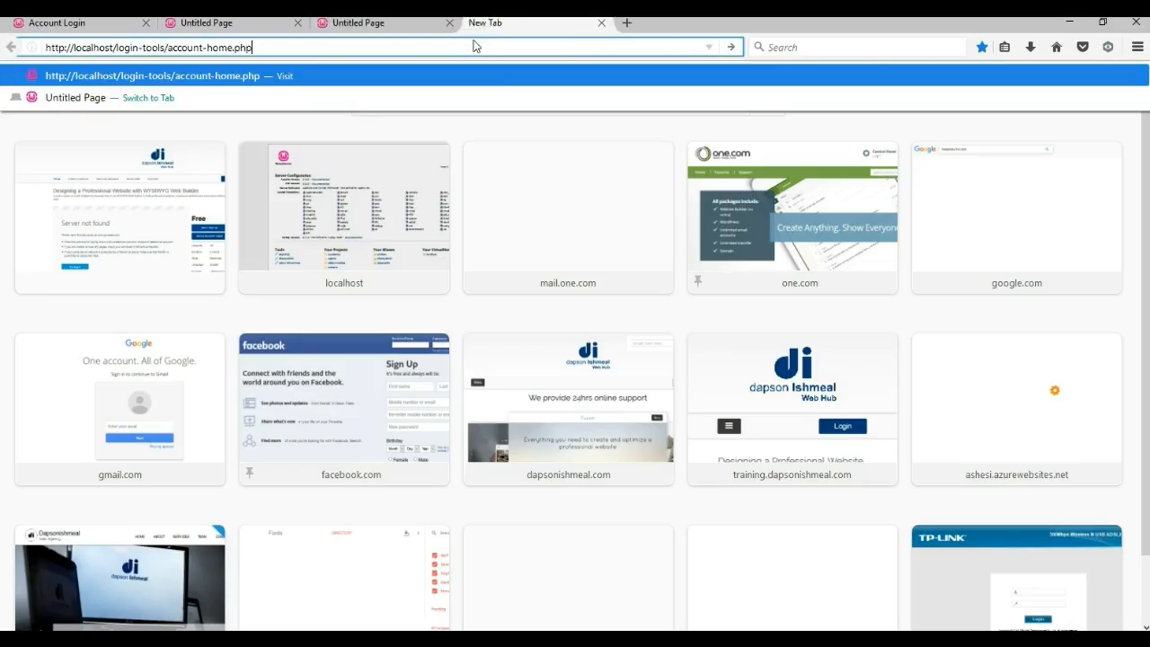
pyautogui.press('Return')
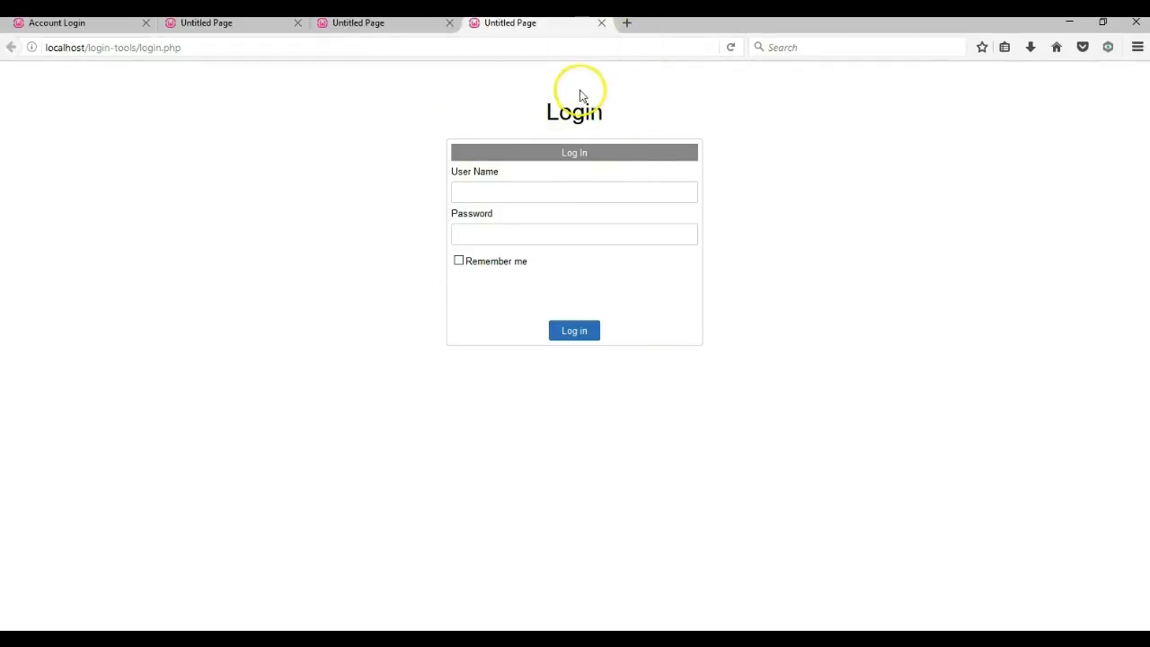
pyautogui.click(627, 23)
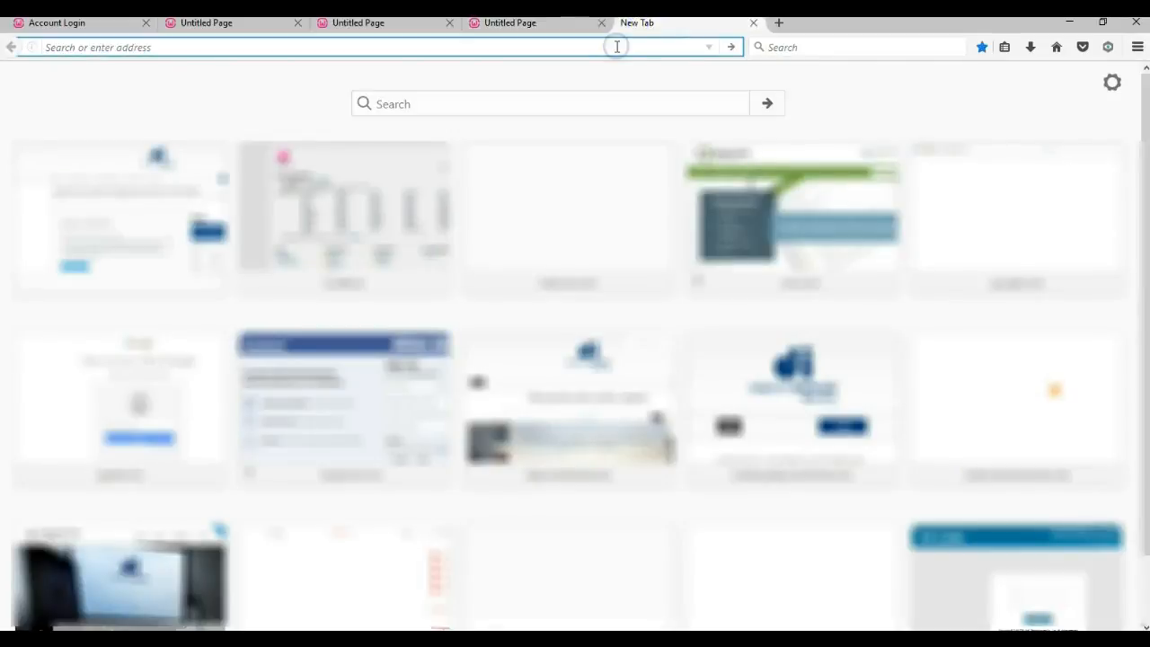
pyautogui.hotkey('ctrl', 'v')
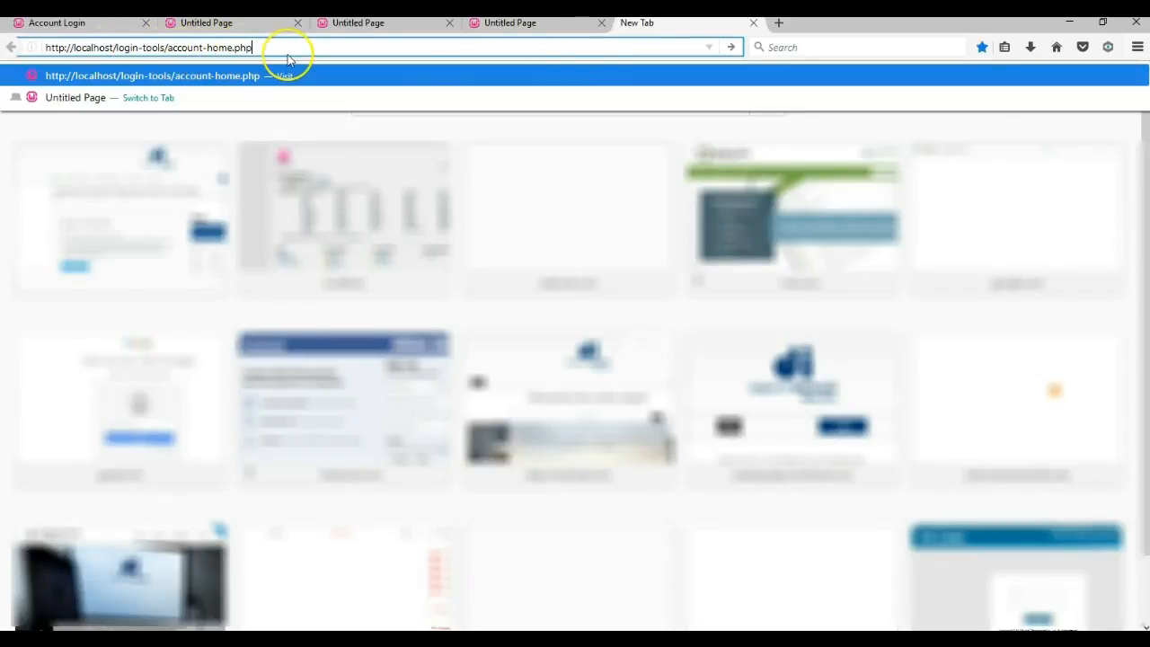
pyautogui.press('Return')
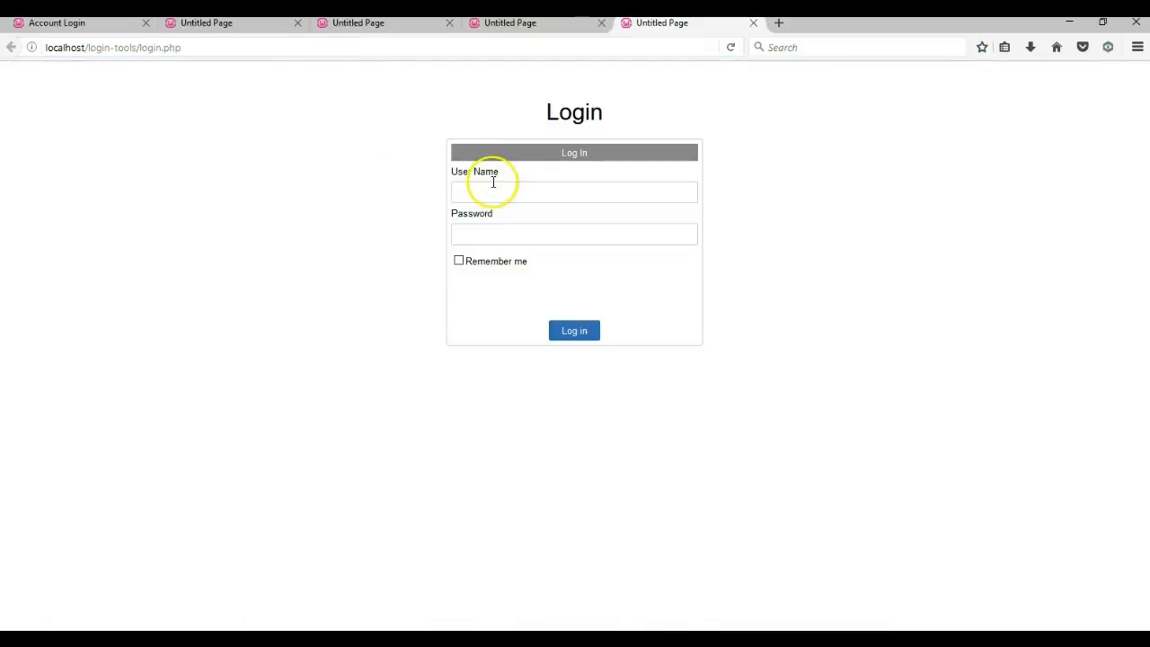
pyautogui.click(546, 192)
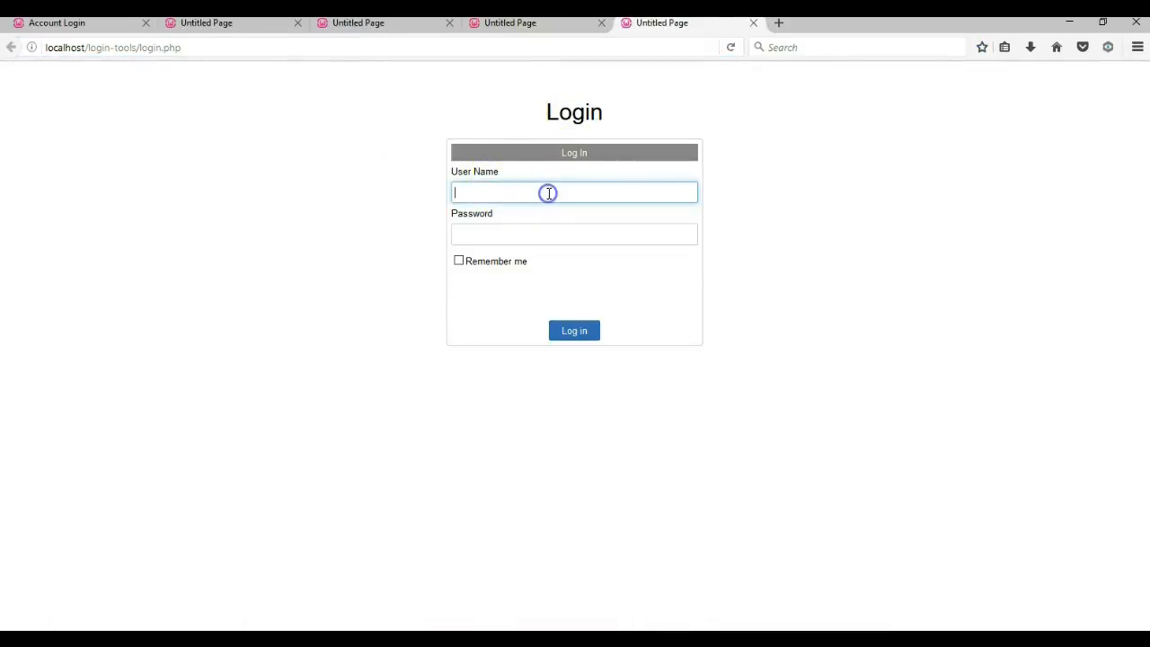